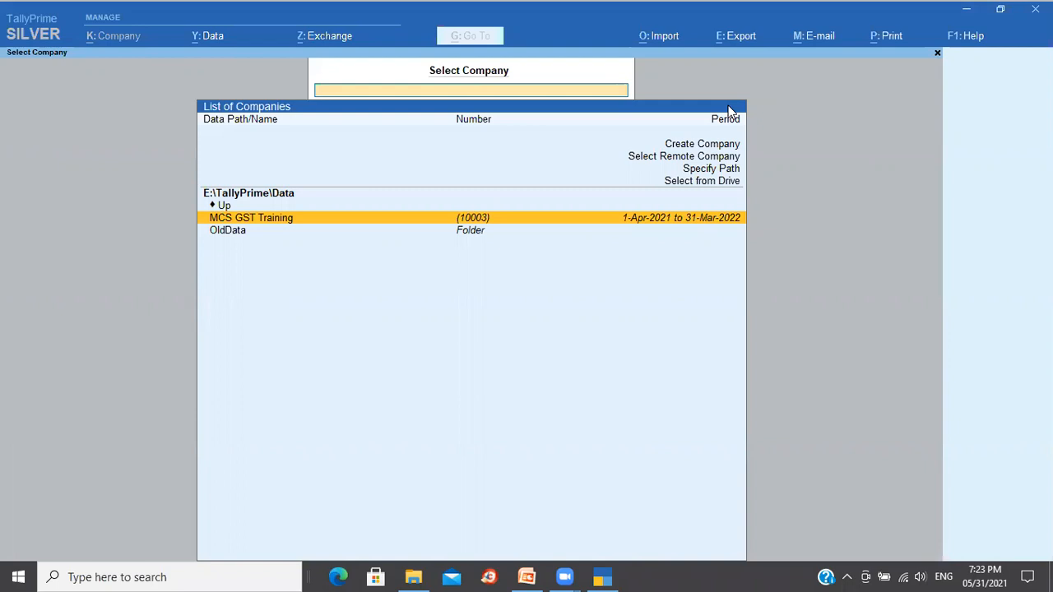
Start creating a new company and name it MCS Order to Cash
key("Up")
key("Up")
key("Up")
key("Up")
key("Up")
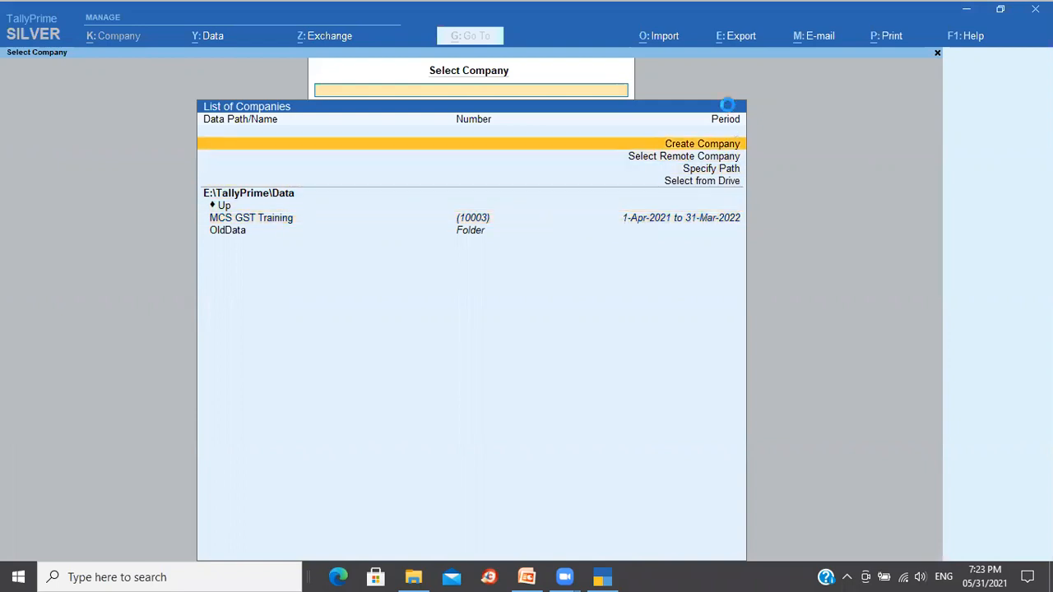
key("Return")
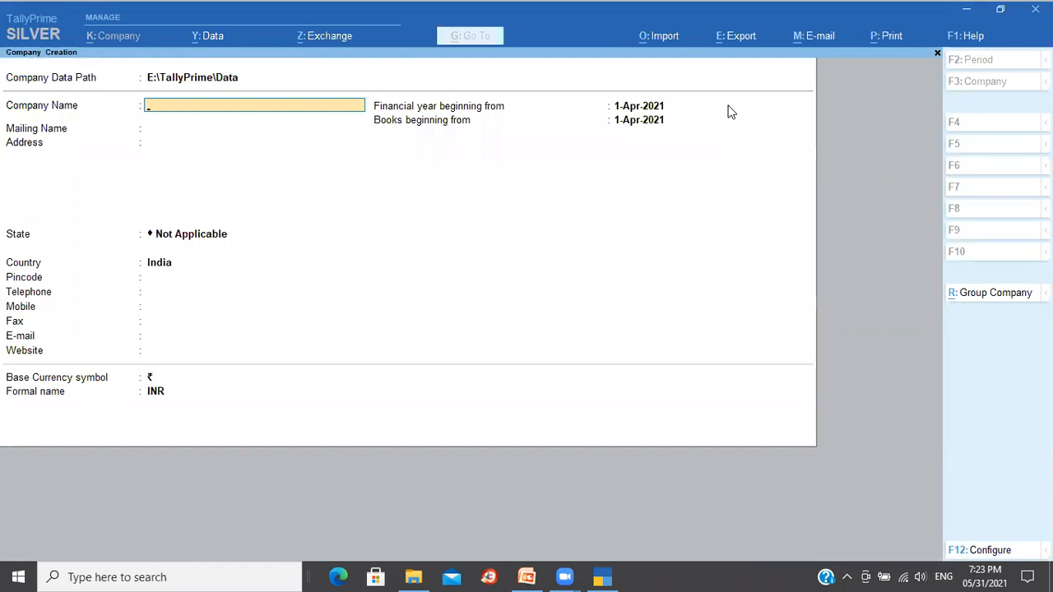
type("MCS order tp cas")
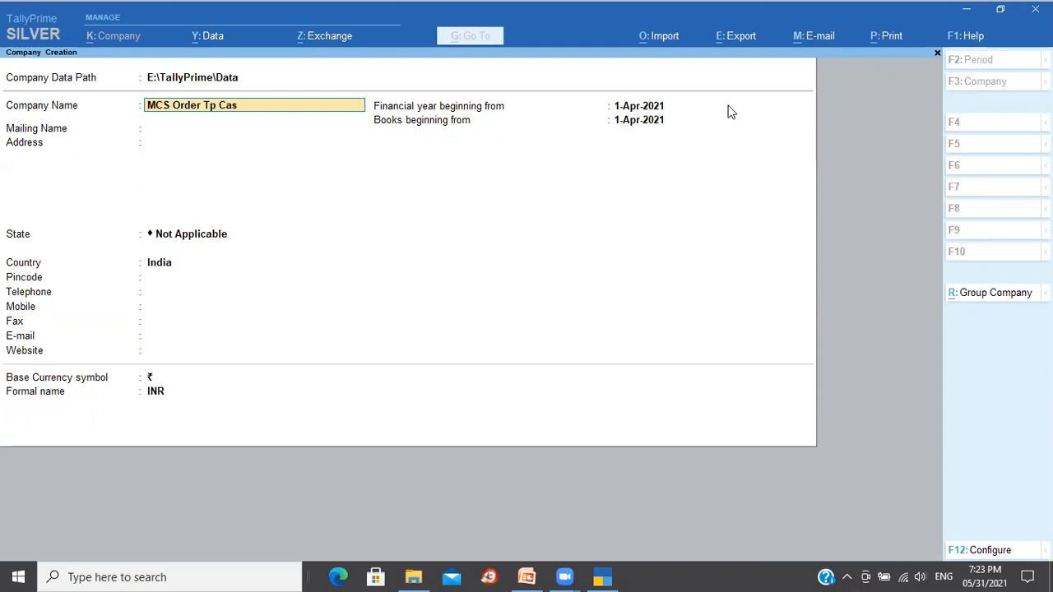
type("h")
key("BackSpace")
key("BackSpace")
key("BackSpace")
key("BackSpace")
key("BackSpace")
key("BackSpace")
type("o Cash")
key("Return")
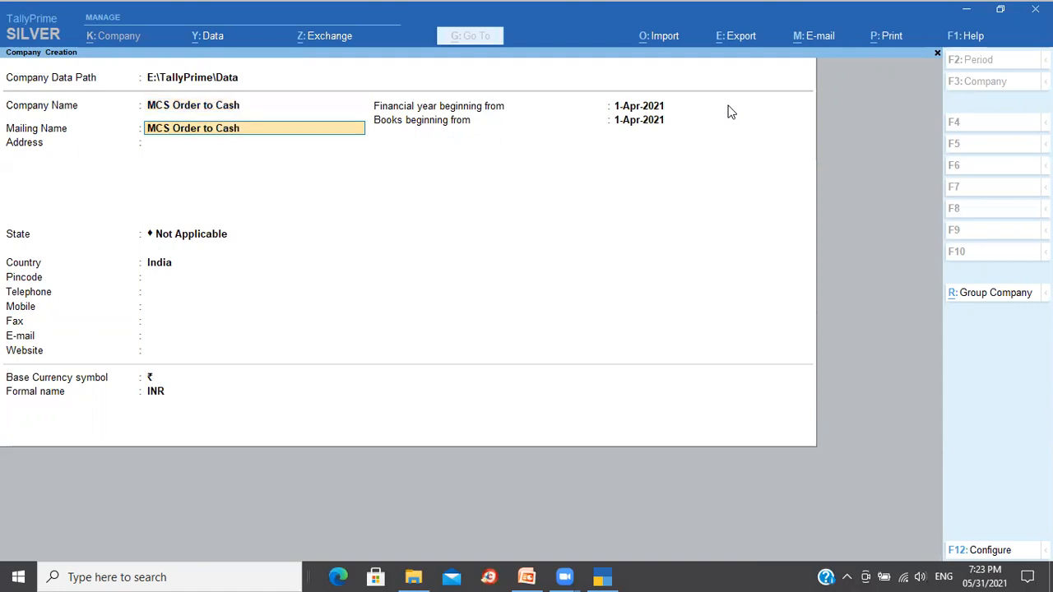
Set the company's state to Karnataka, fill in its pincode, and save the company
key("Return")
key("Return")
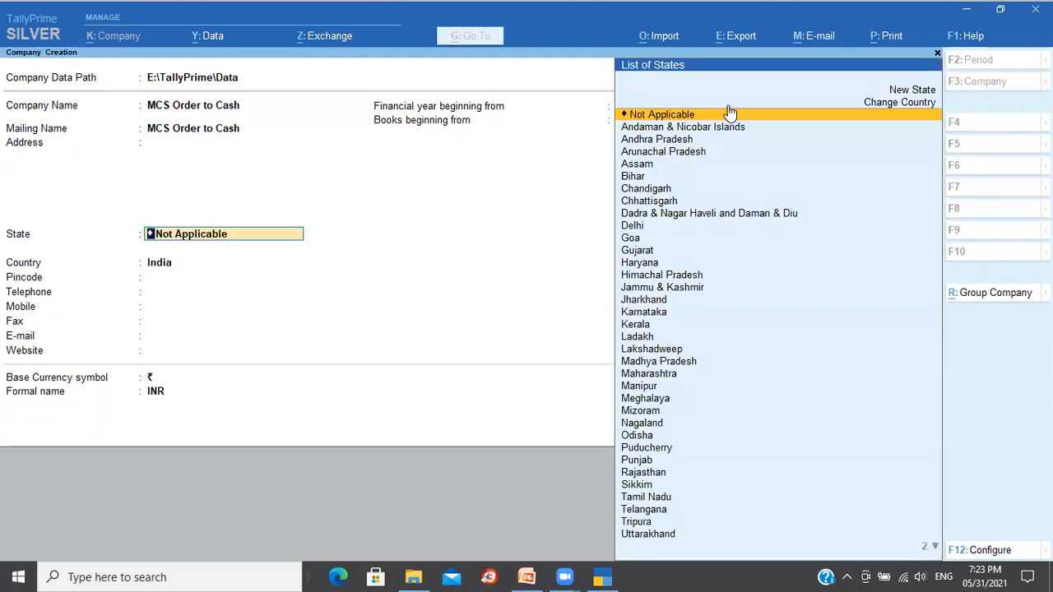
type("Ka")
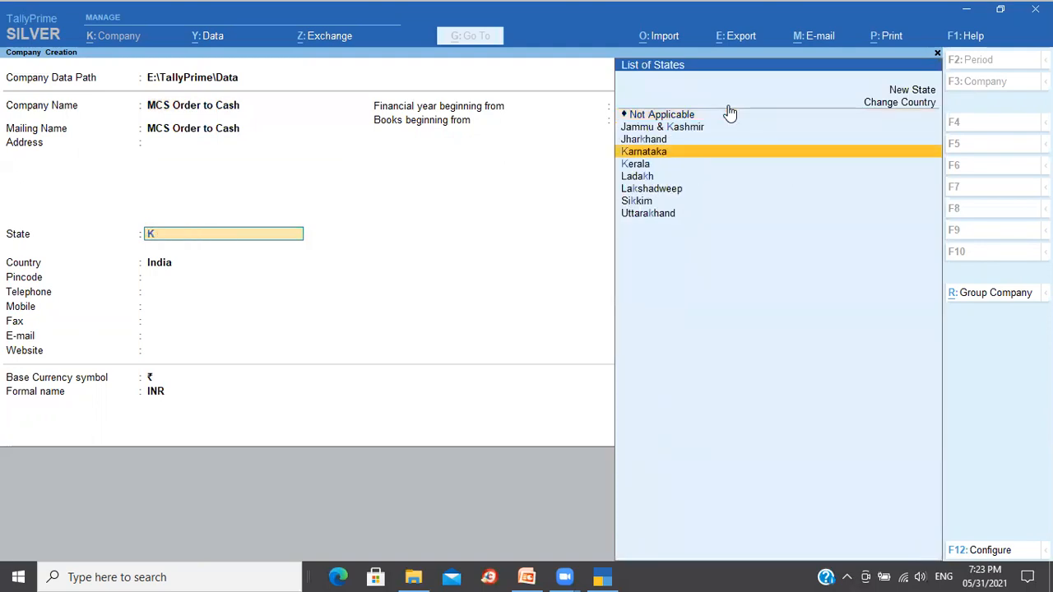
key("Return")
type("56000")
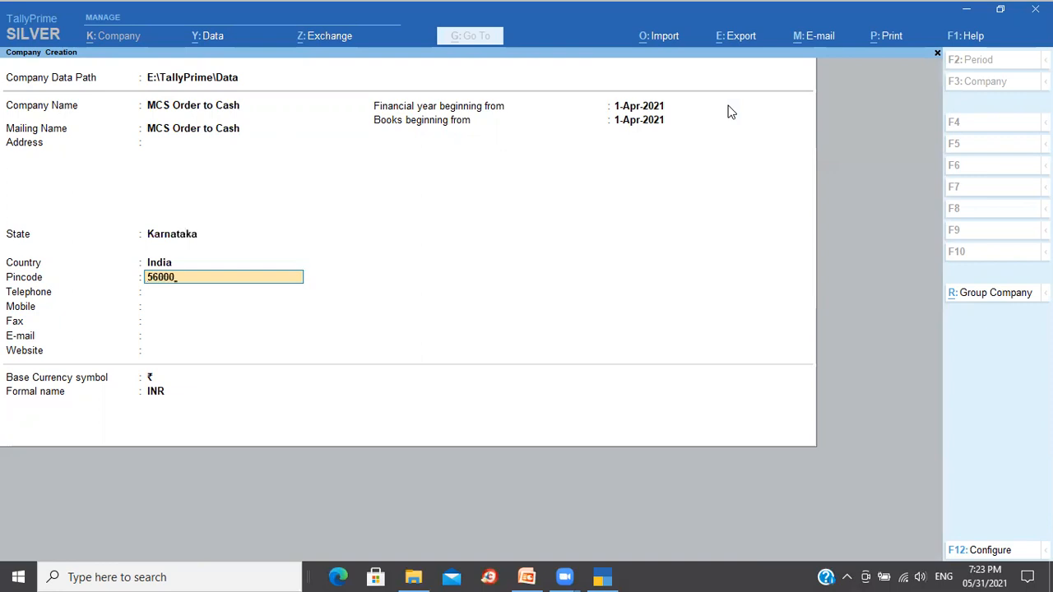
type("3")
key("Return")
key("Return")
key("Return")
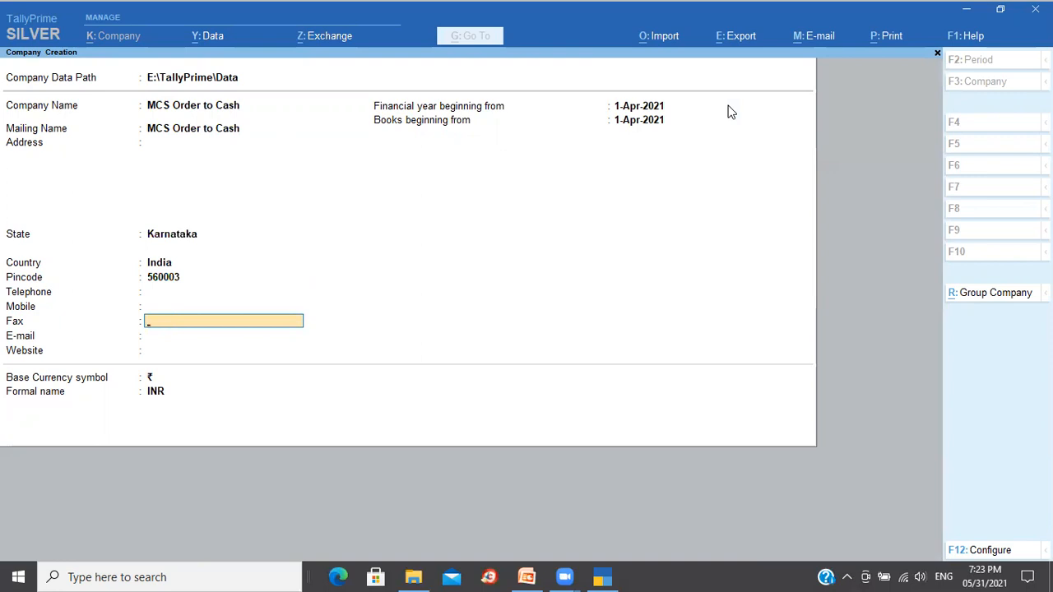
key("ctrl+a")
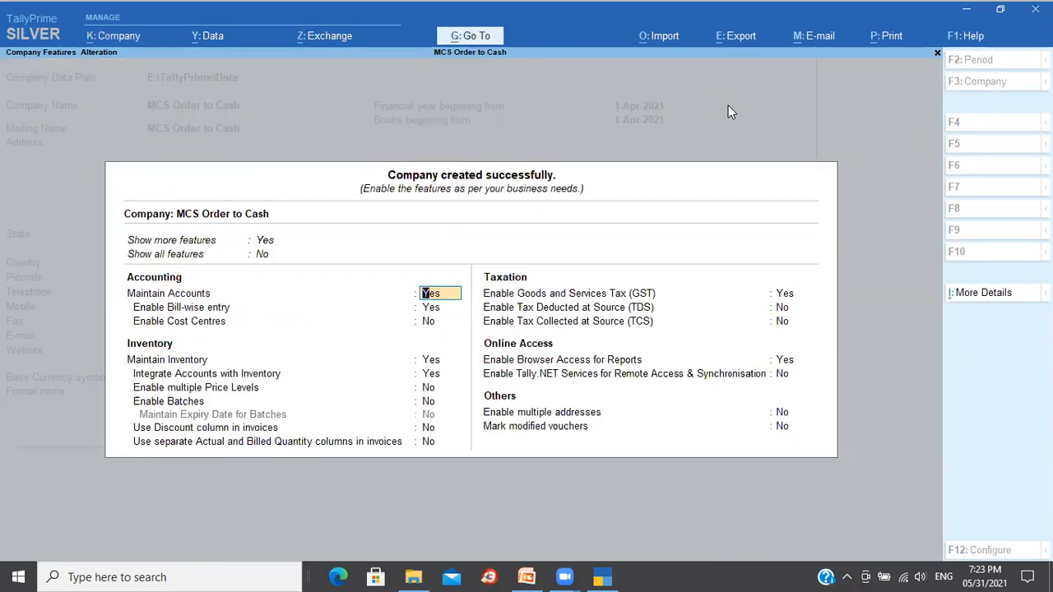
Disable Goods and Services Tax (GST) in the company features, keep the other feature settings, and save
key("Return")
key("Return")
key("Return")
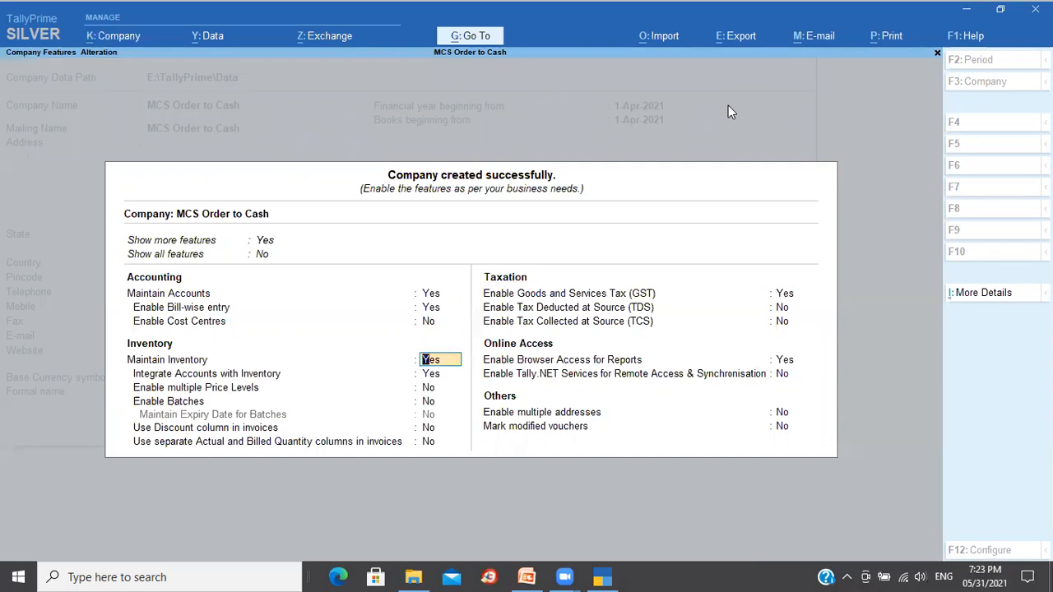
key("Return")
key("Return")
key("Return")
key("Return")
key("Return")
key("Return")
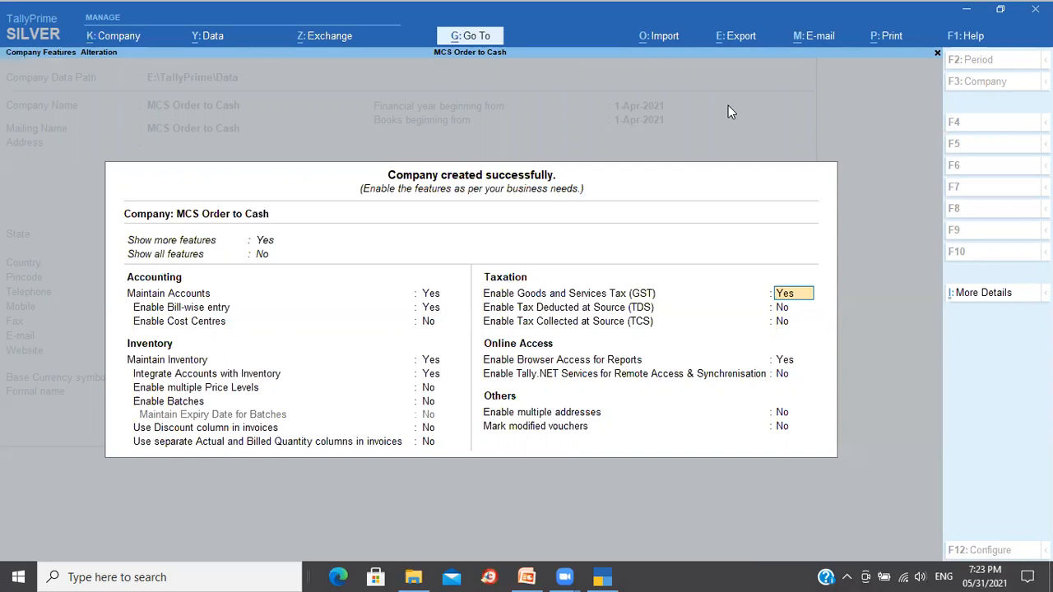
type("n")
key("Return")
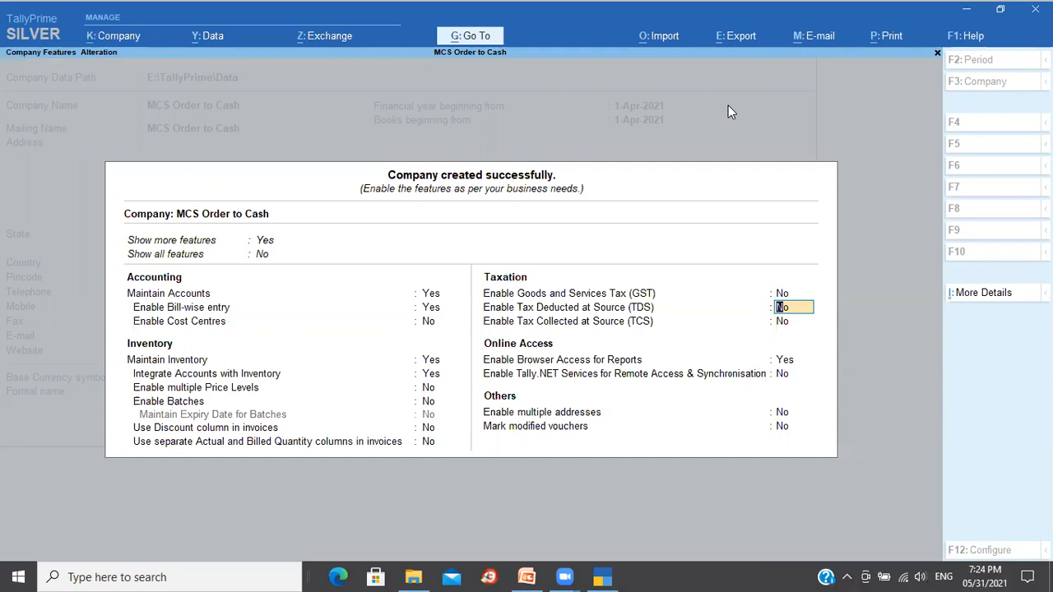
key("ctrl")
key("ctrl+a")
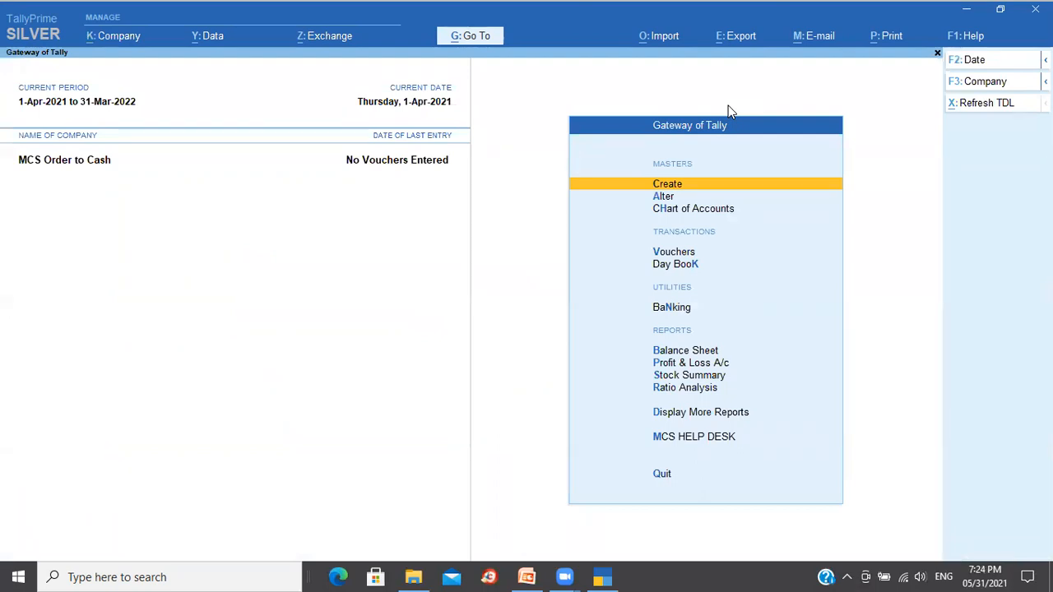
Switch to PowerPoint to review the Sales Order stage on the Order to Cash – Type 1 slide, and return to TallyPrime
key("alt+Tab")
key("alt+Tab")
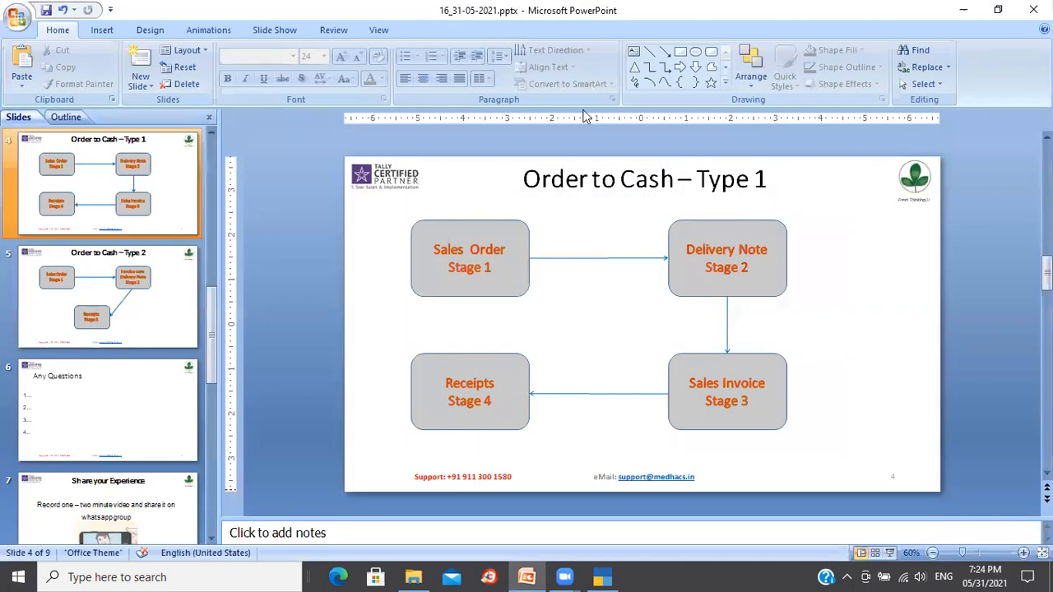
left_click(483, 257)
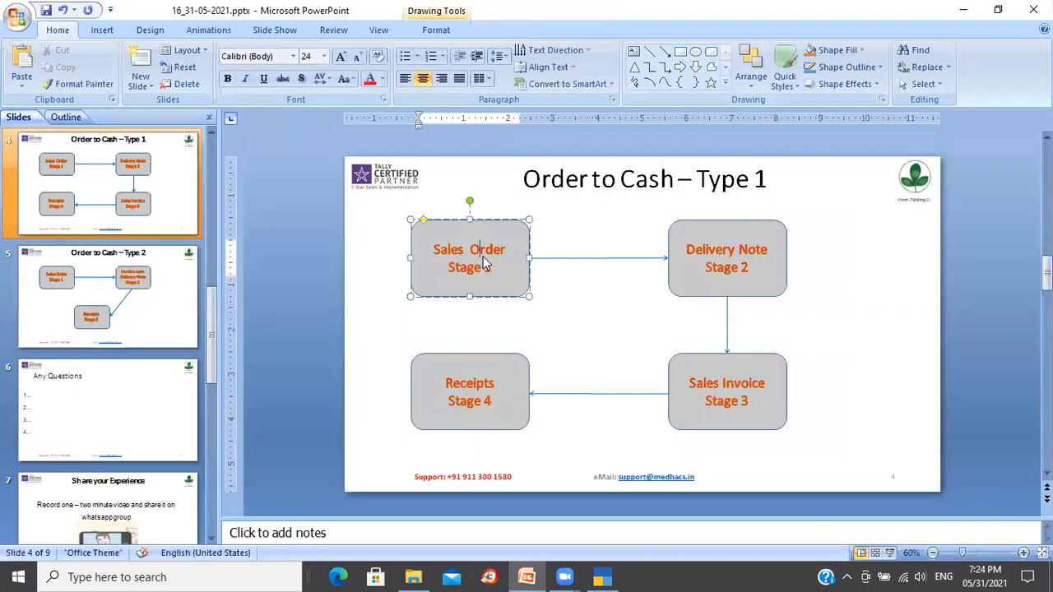
left_click(597, 318)
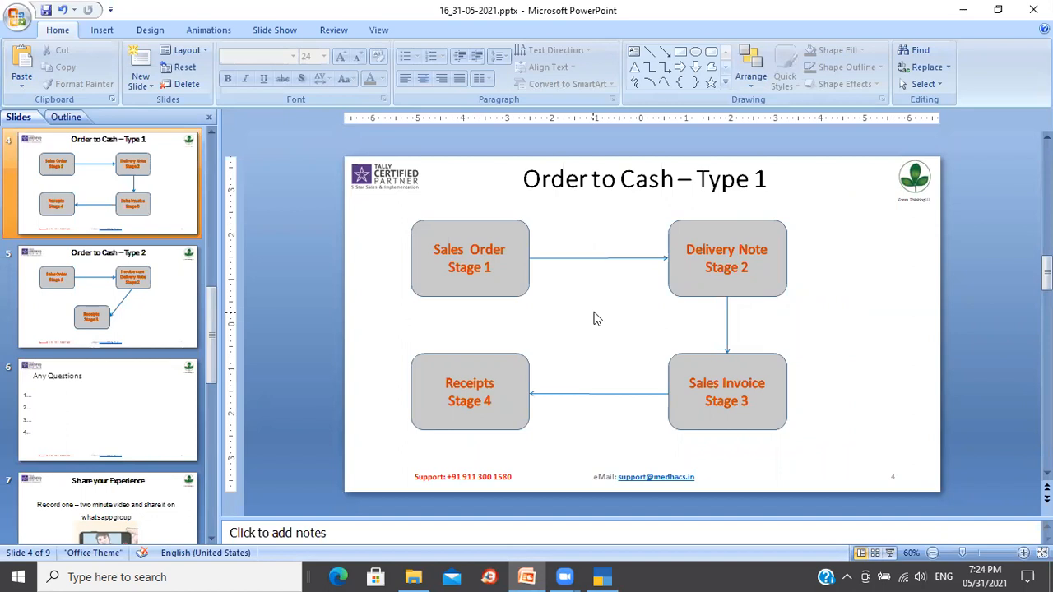
key("alt+Tab")
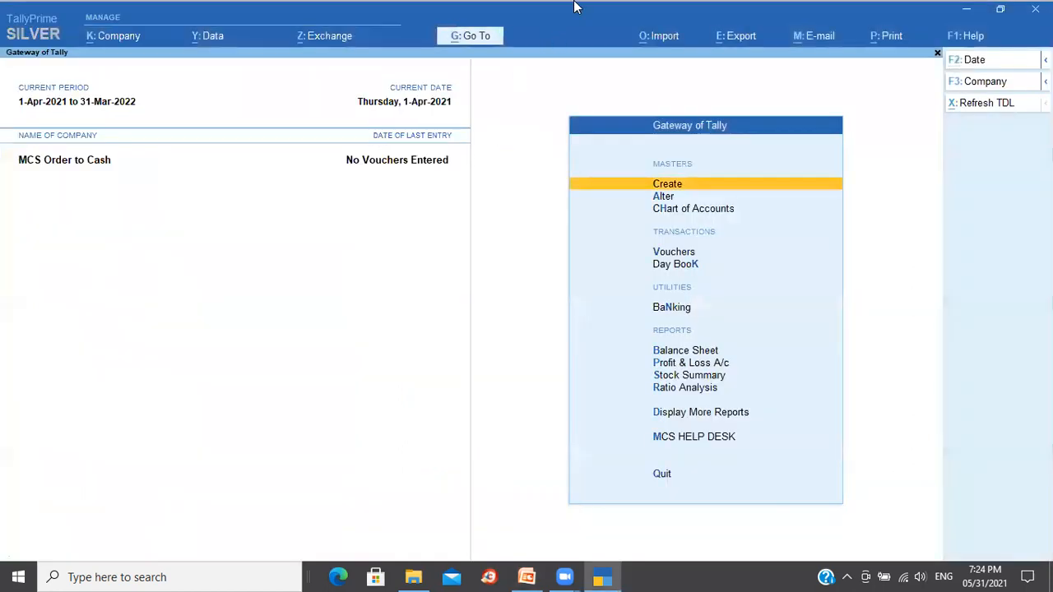
Open voucher creation and list the other voucher types, including the inactive ones
left_click(679, 255)
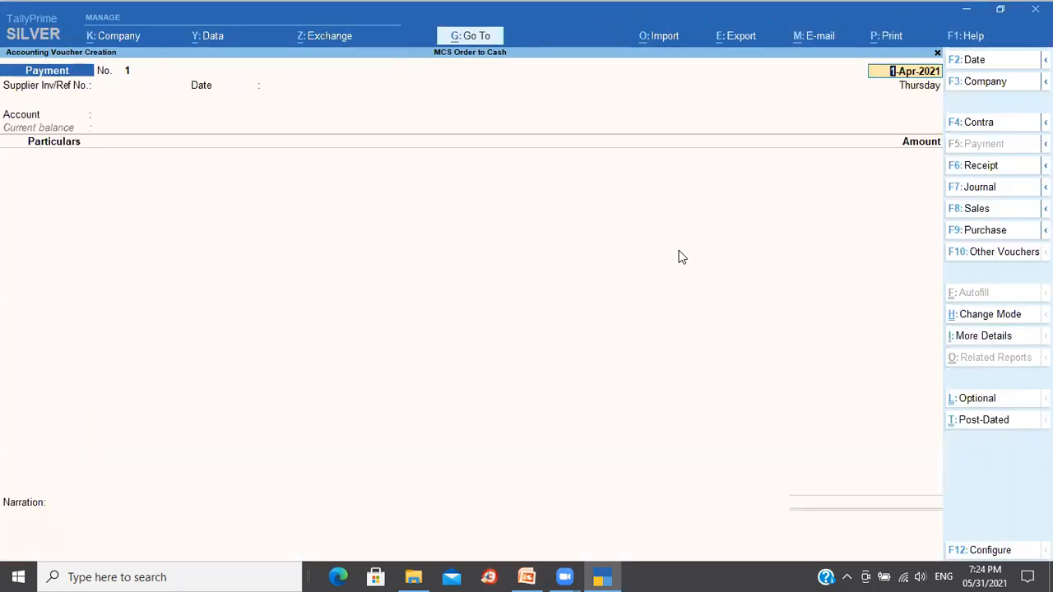
left_click(994, 257)
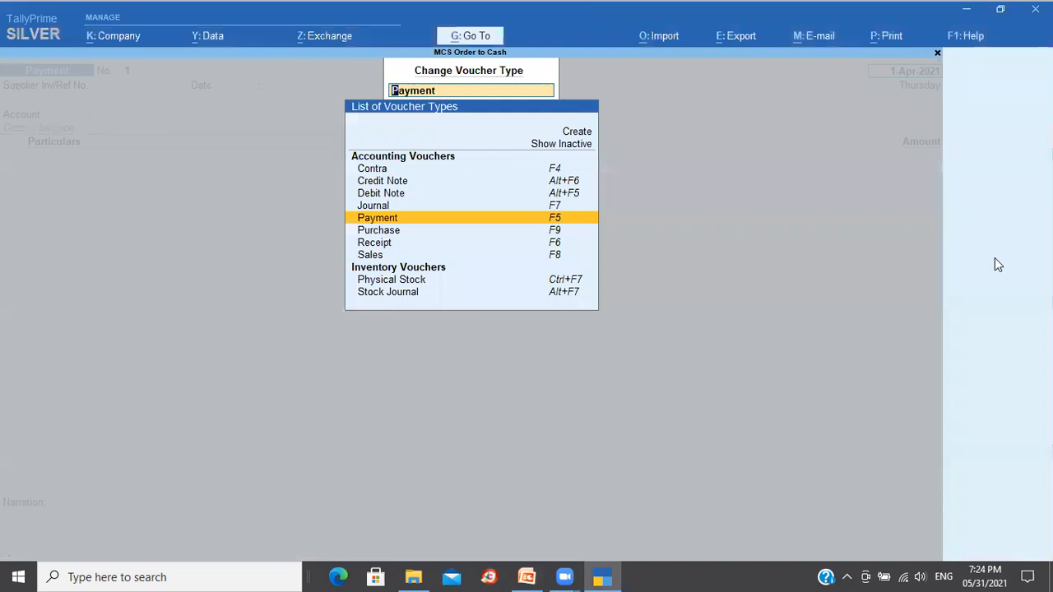
left_click(556, 146)
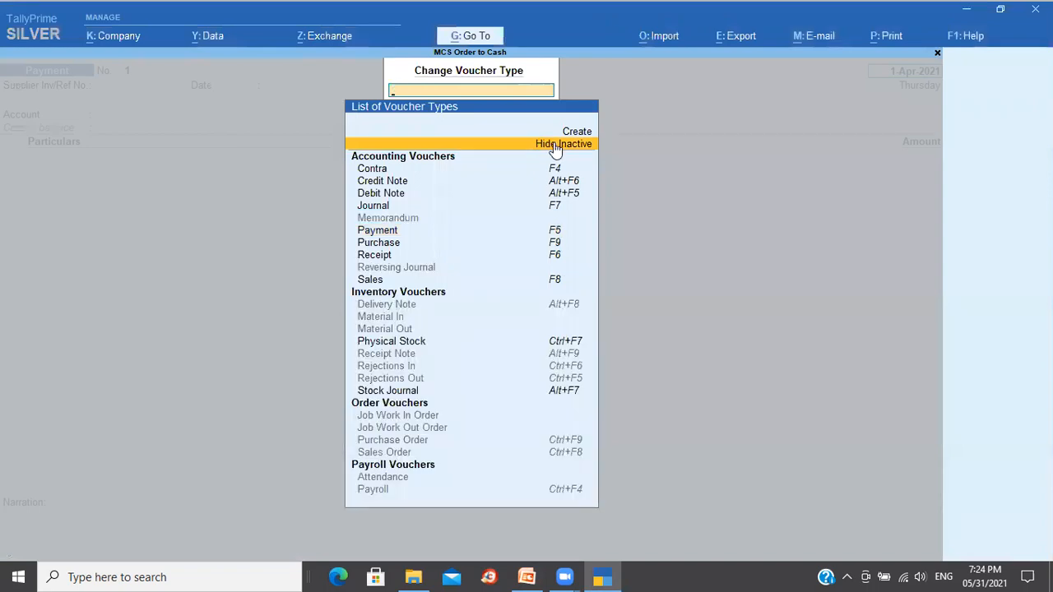
Examine the active and inactive accounting, inventory, order and payroll voucher types in the list
key("Down")
key("Down")
key("Down")
key("Down")
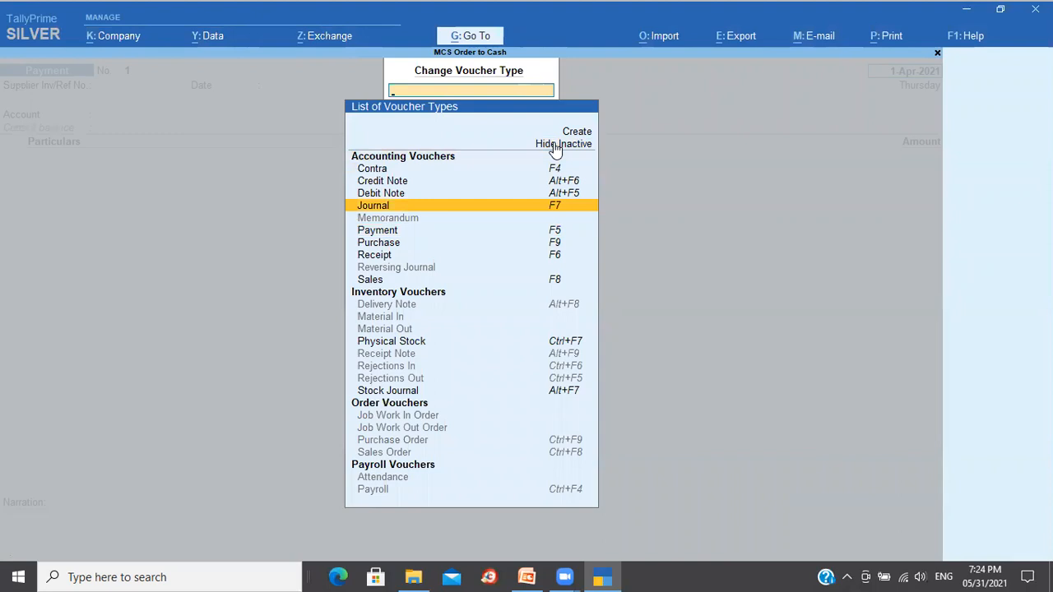
key("Down")
key("Down")
key("Down")
key("Down")
key("Down")
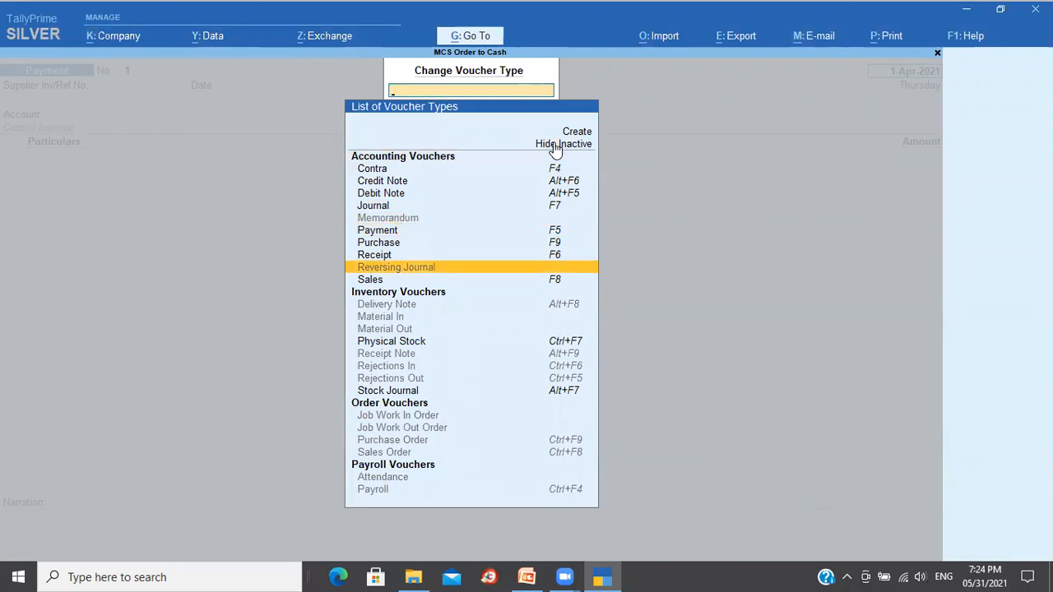
key("Down")
key("Up")
key("Up")
key("Down")
key("Down")
key("Down")
key("Down")
key("Down")
key("Down")
key("Down")
key("Down")
key("Down")
key("Down")
key("Down")
key("Down")
key("Down")
key("Down")
key("Down")
key("Down")
key("Down")
key("Up")
key("Up")
key("Up")
key("Up")
key("Up")
key("Up")
key("Up")
key("Up")
key("Up")
key("Up")
key("Up")
key("Up")
key("Up")
key("Up")
key("Up")
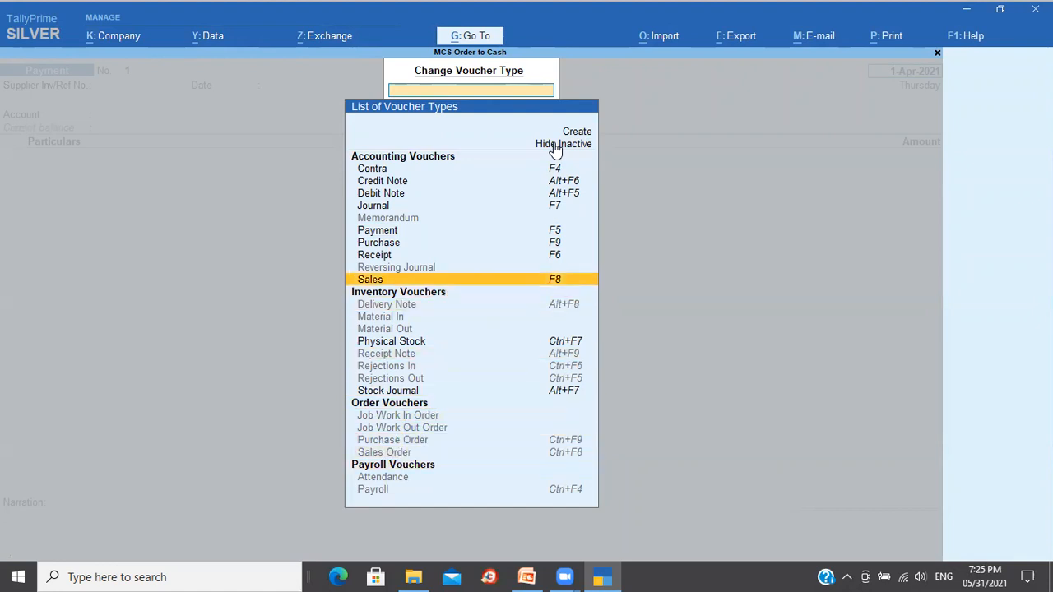
key("Up")
key("Up")
key("Up")
key("Up")
key("Up")
key("Up")
key("Up")
key("Up")
key("Up")
key("Down")
key("Down")
key("Down")
key("Down")
key("Down")
key("Down")
key("Down")
key("Down")
key("Down")
key("Down")
key("Down")
key("Down")
key("Down")
key("Down")
key("Down")
key("Down")
key("Down")
key("Down")
key("Down")
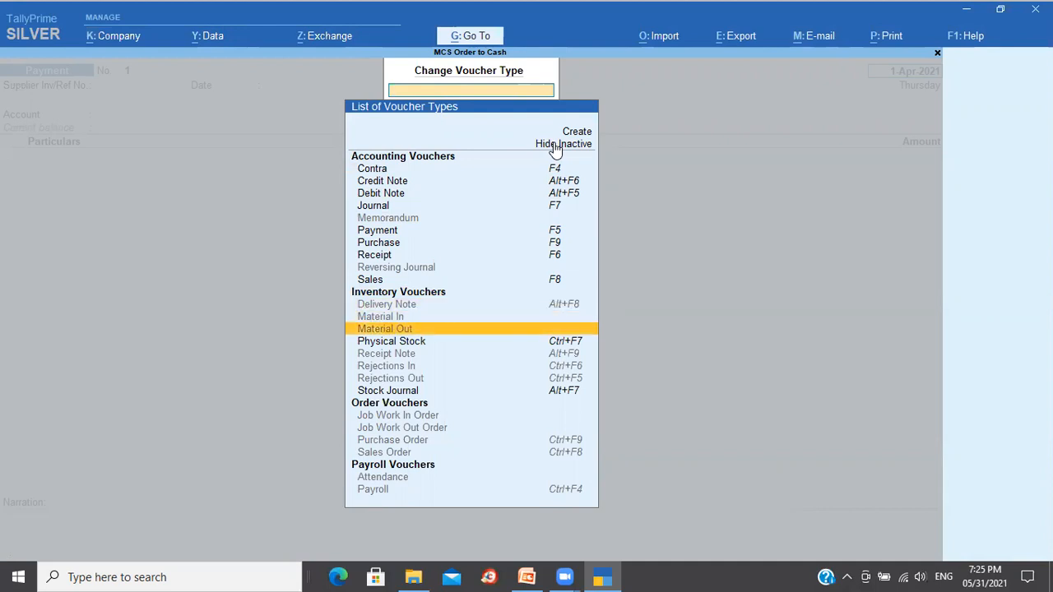
Choose the Sales Order voucher type and activate it for the company
key("Down")
key("Down")
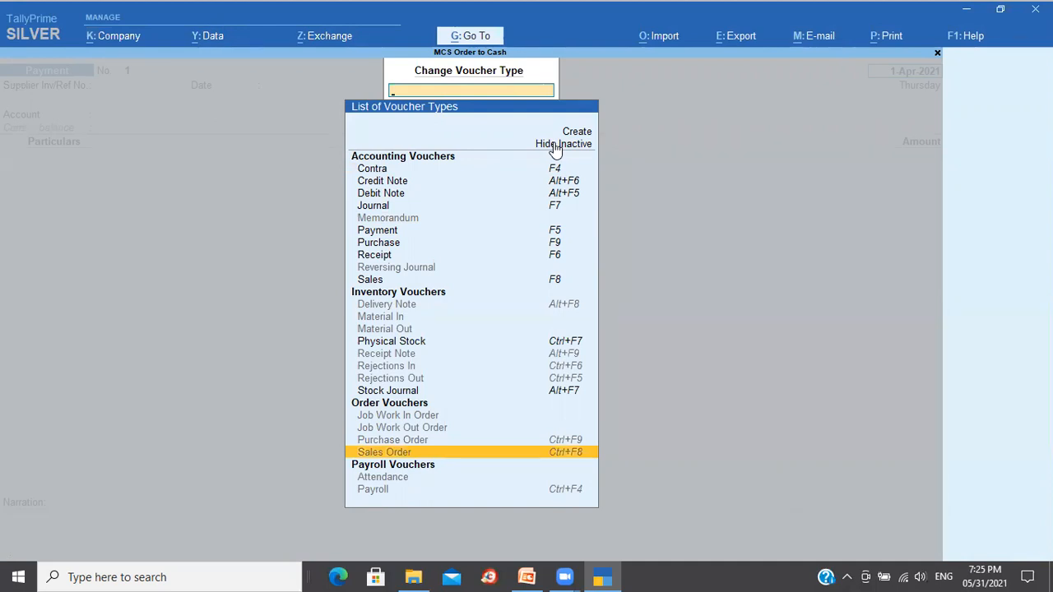
key("Return")
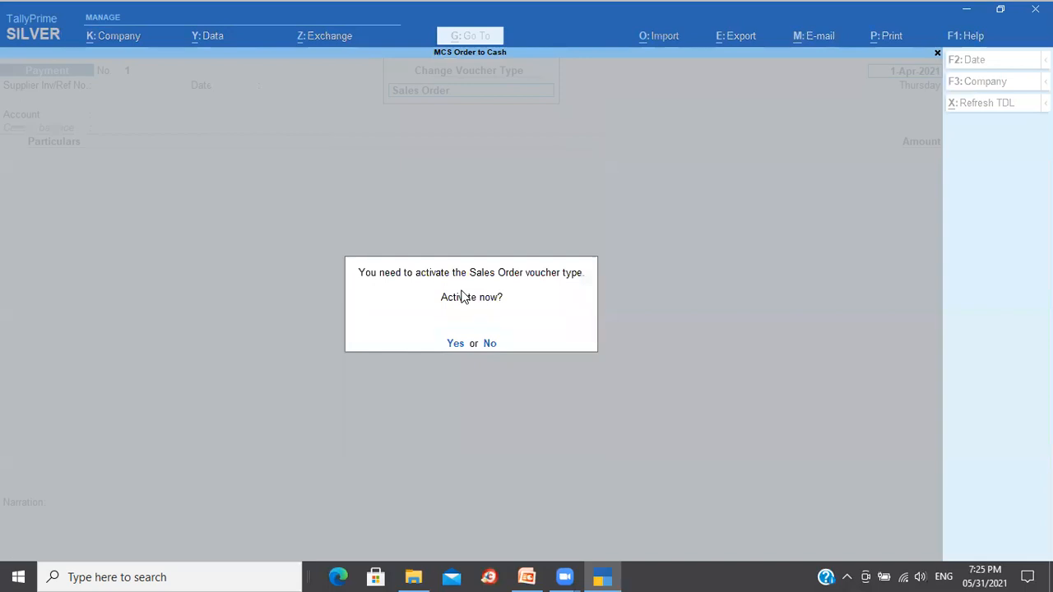
left_click(455, 344)
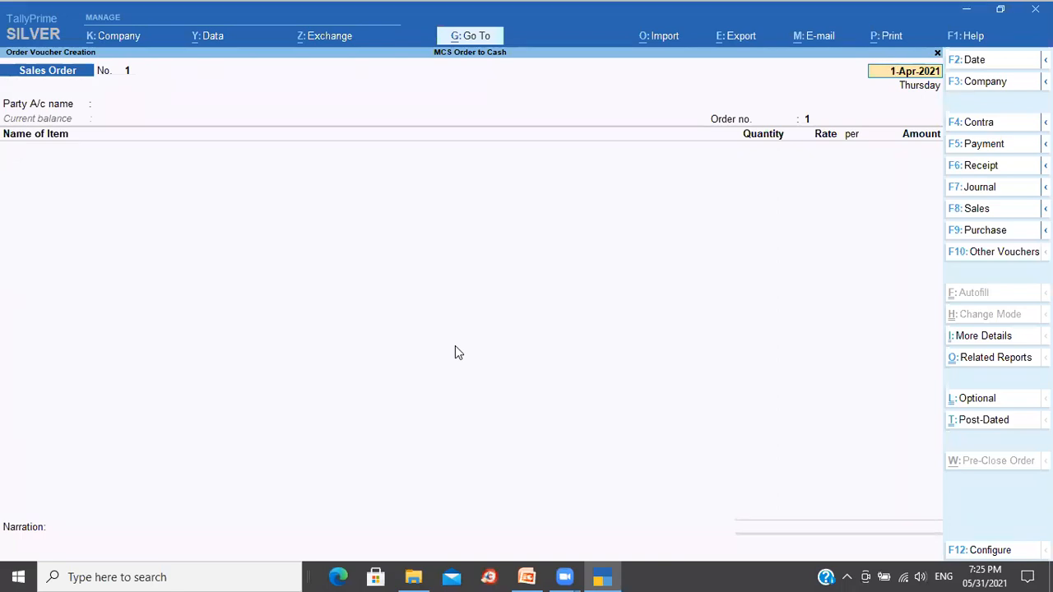
Create a new party ledger named Olympic Sports under Sundry Debtors from the sales order's party account field
key("Return")
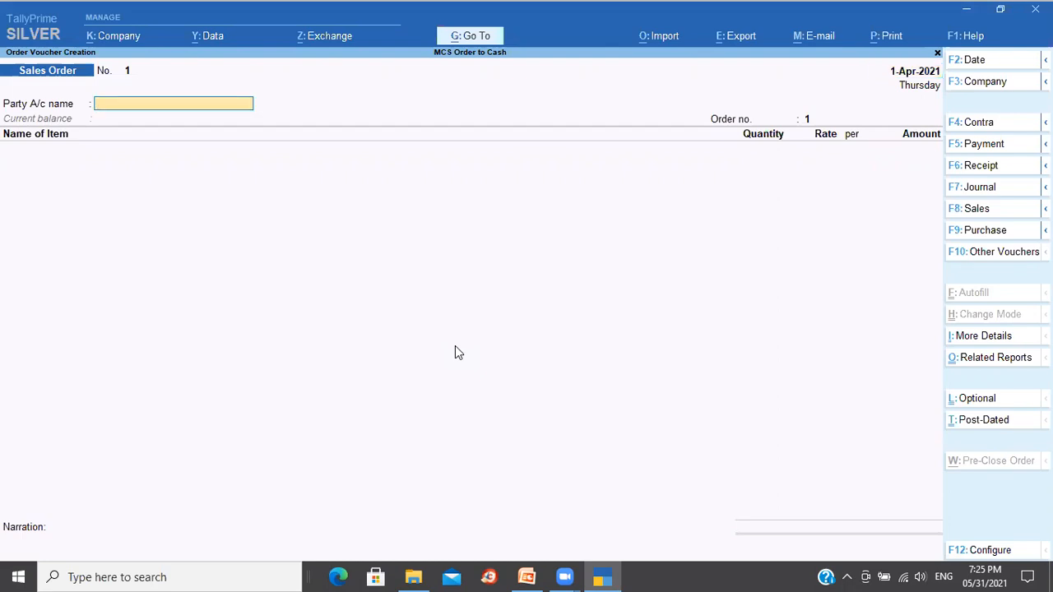
key("alt+c")
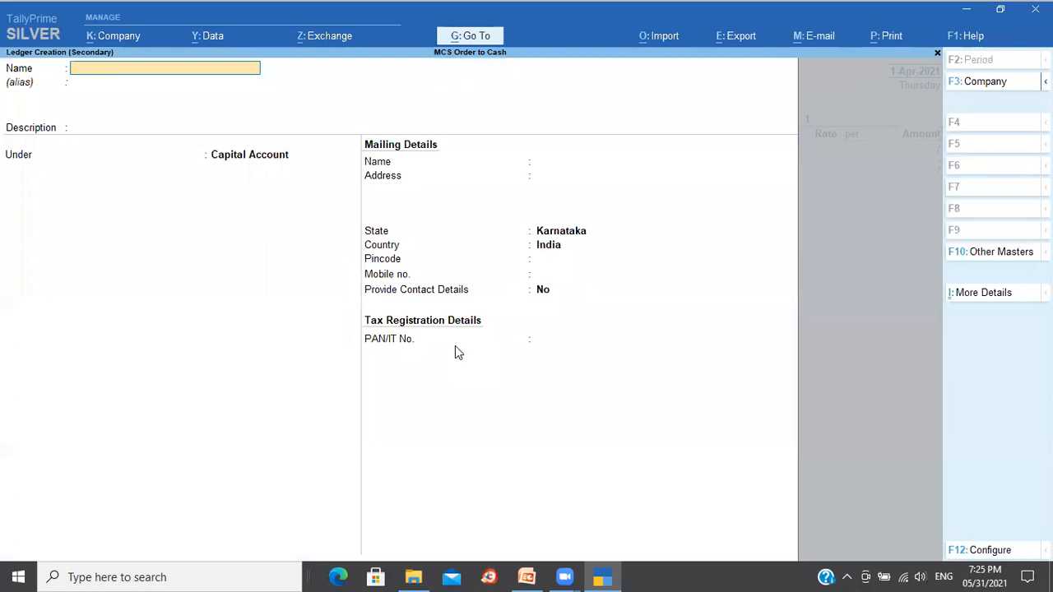
type("Olympic Sports")
key("Return")
key("Return")
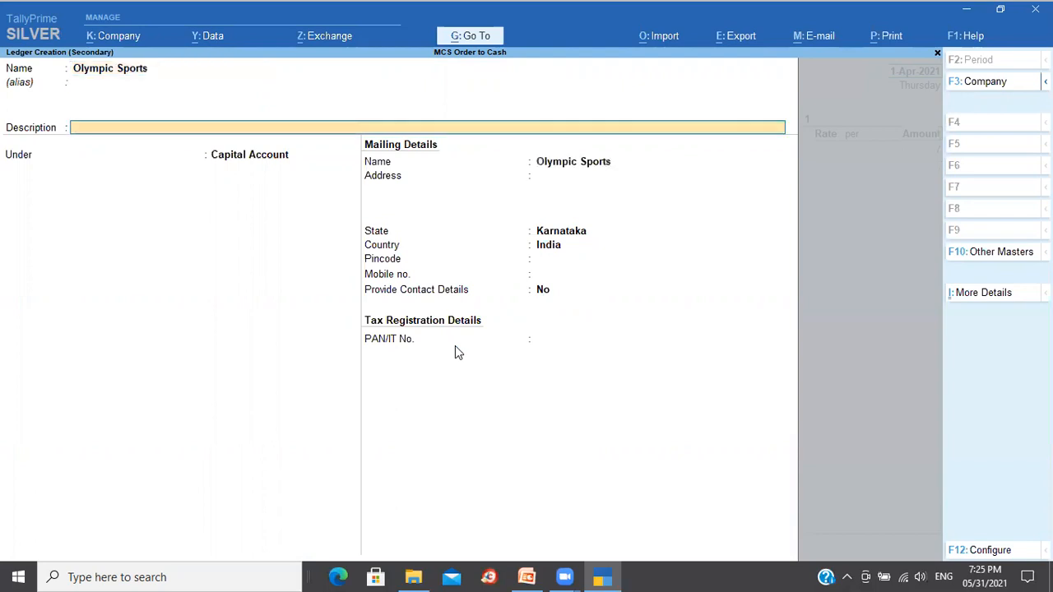
key("Return")
type("Sund")
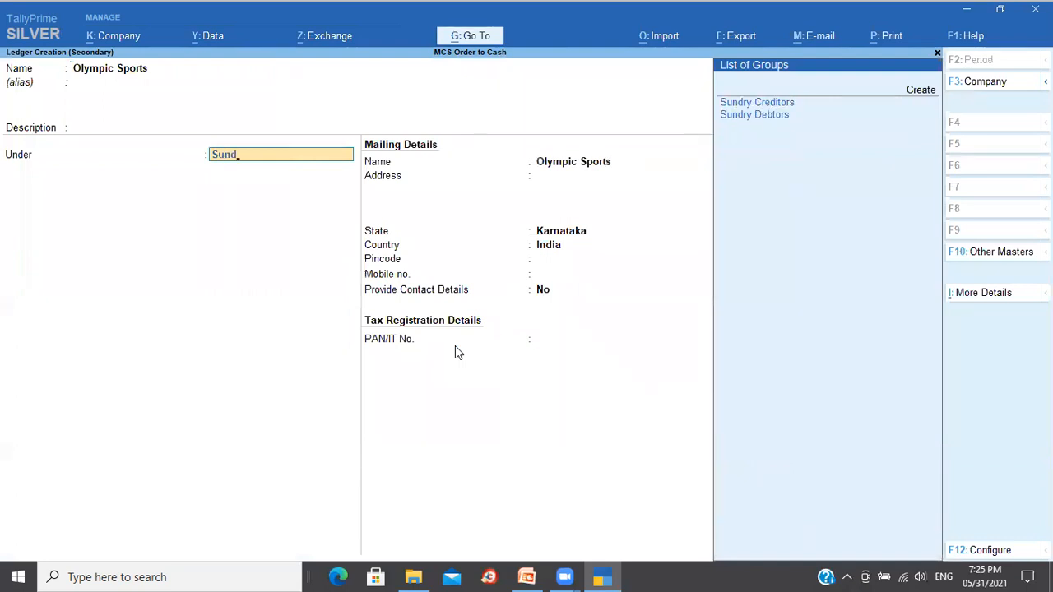
key("Down")
key("Return")
Keep the default billing and mailing details of the Olympic Sports ledger and save it as the order's party
key("Return")
key("Return")
key("Return")
key("Return")
key("Return")
key("Return")
key("Return")
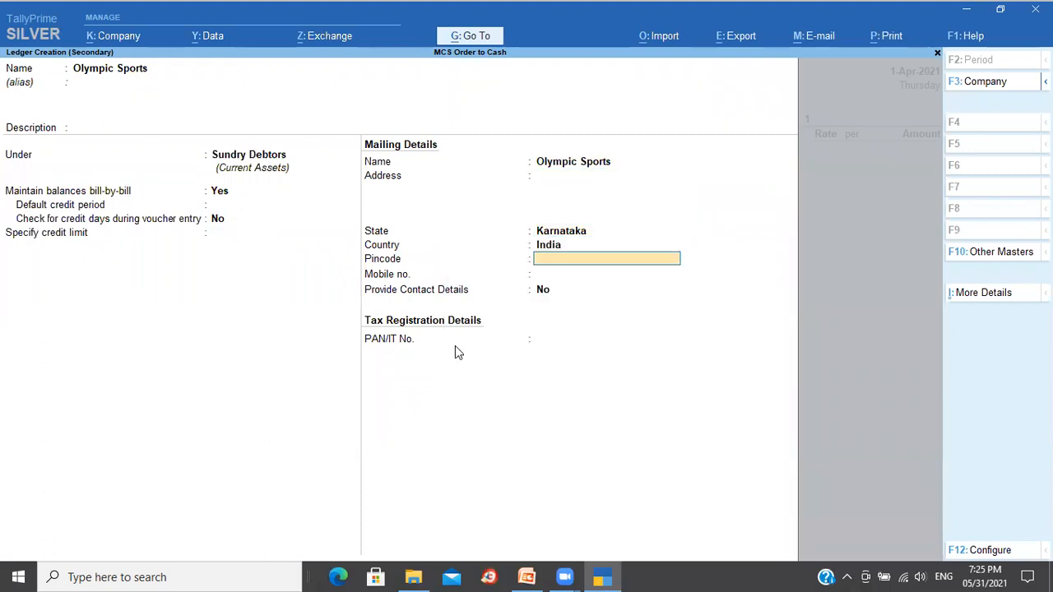
key("Return")
key("Return")
key("Return")
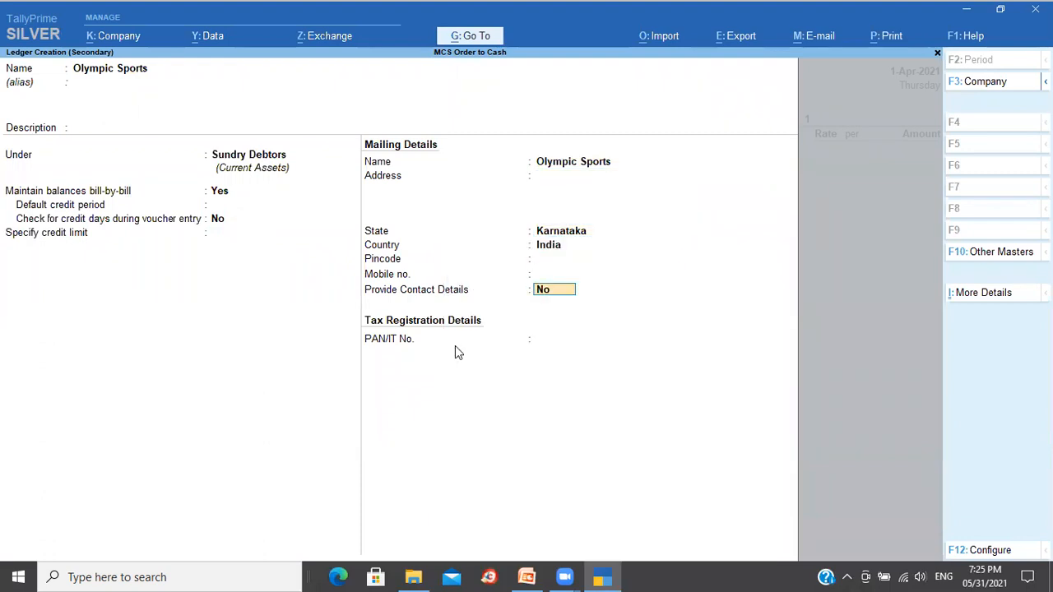
key("Return")
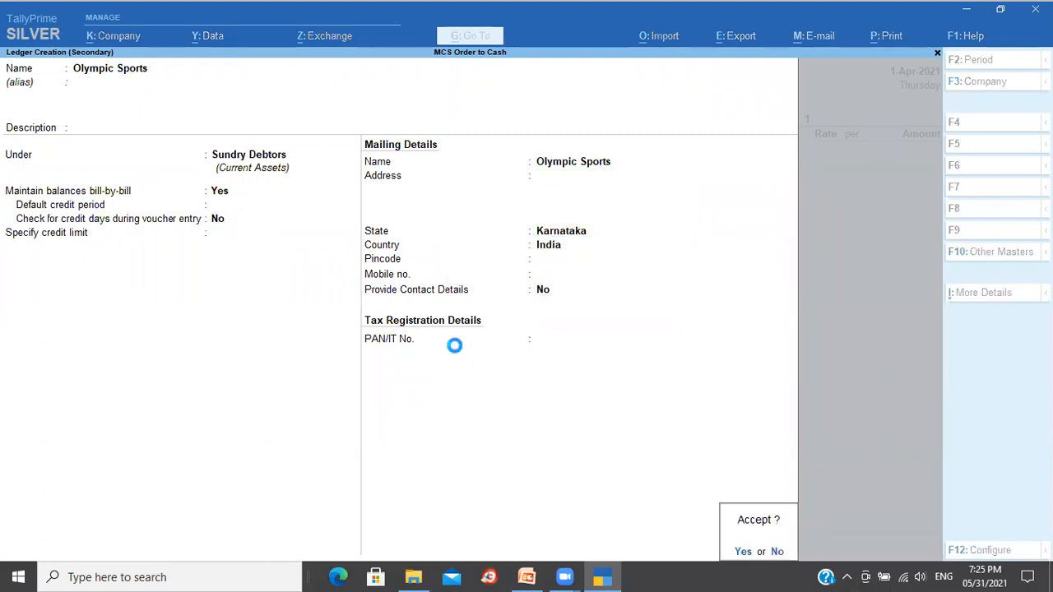
key("Return")
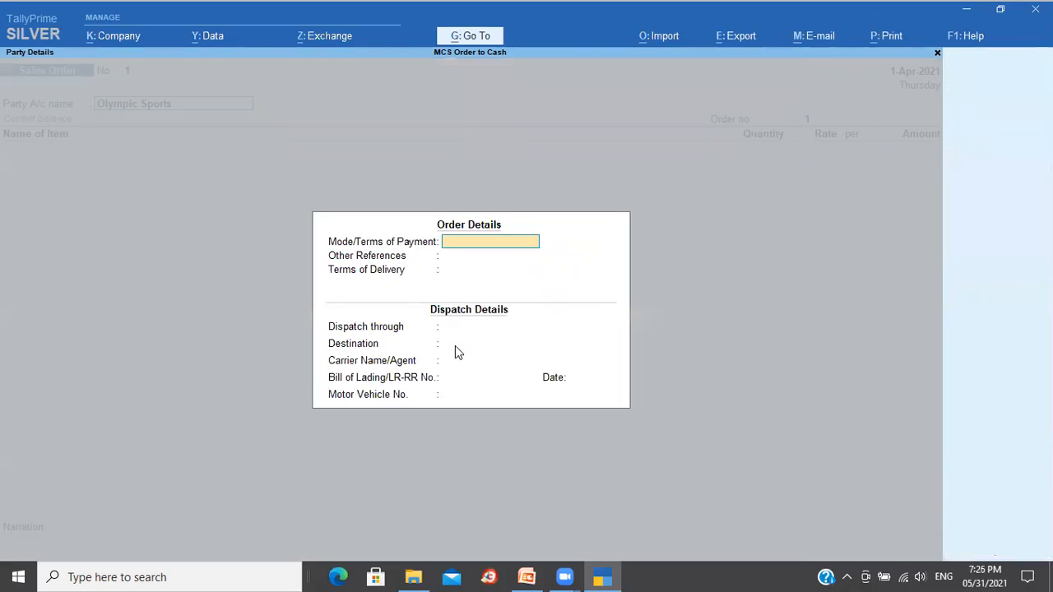
Set the sales order's terms of payment to 5 Days and dispatch through VRL, leaving other references and terms of delivery blank
type("5 Days")
key("Return")
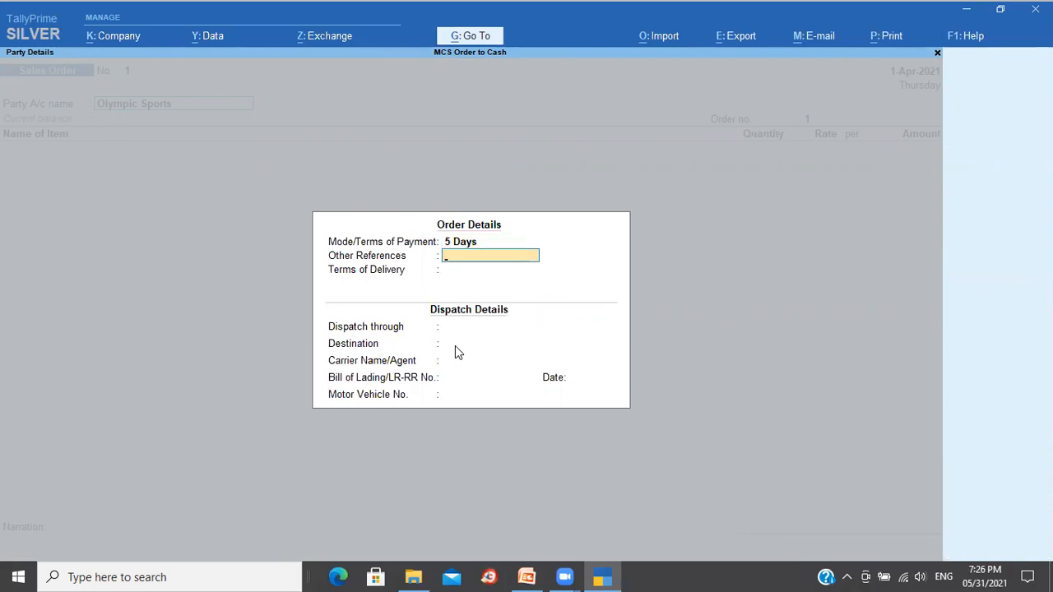
key("Return")
key("Return")
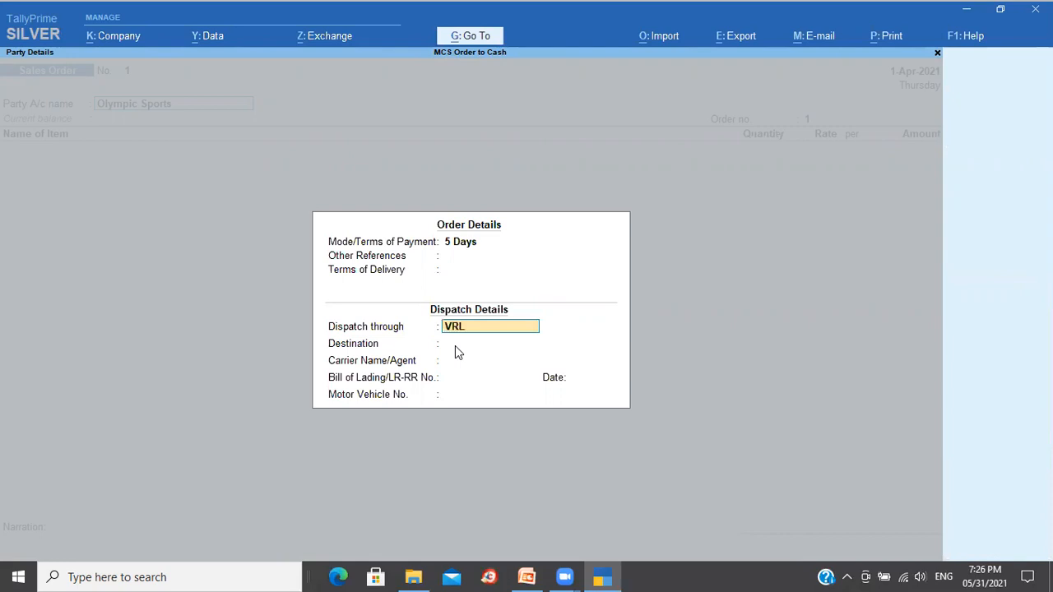
Enter Mangalorre as the dispatch destination and leave the carrier, bill of lading and motor vehicle details blank
key("Return")
type("Mangalorte")
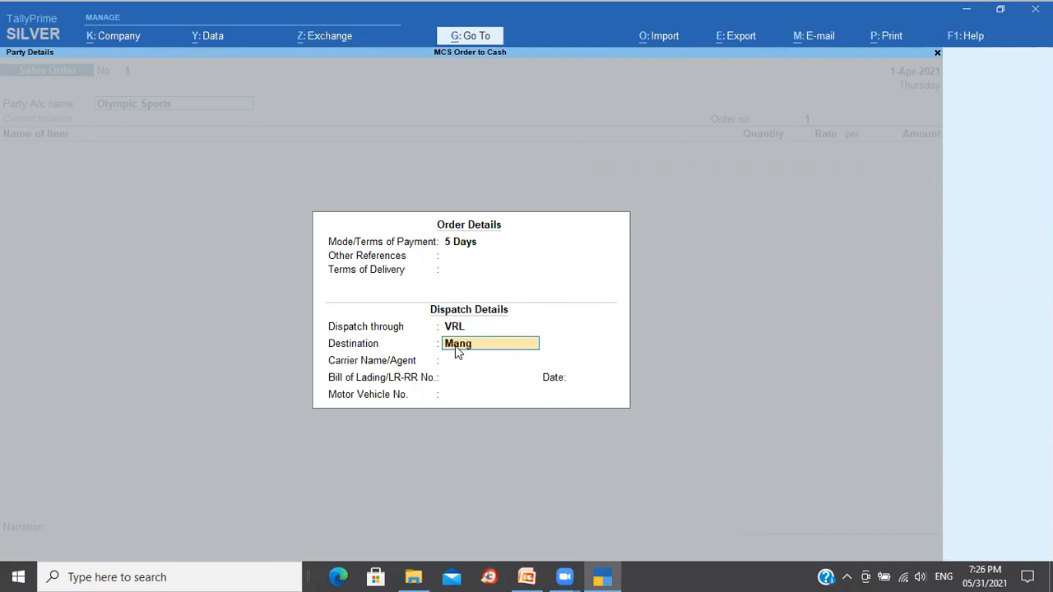
key("BackSpace")
type("re")
key("Return")
key("Return")
key("Return")
key("Return")
key("Return")
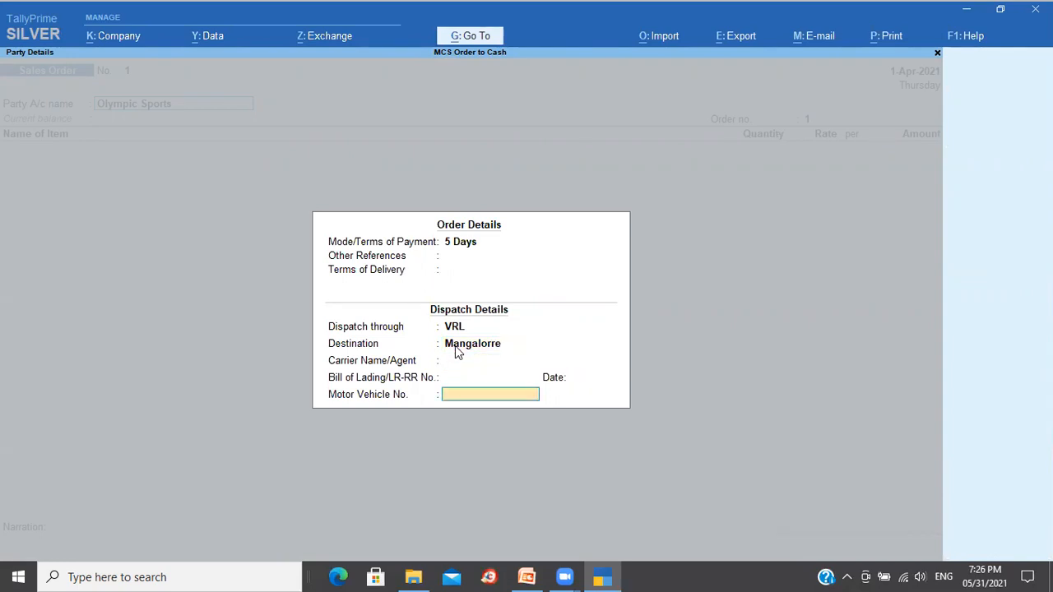
key("Return")
Enter the buyer's postal pincode in the party details, keep Karnataka and India, and accept the details
key("Return")
key("Return")
key("Return")
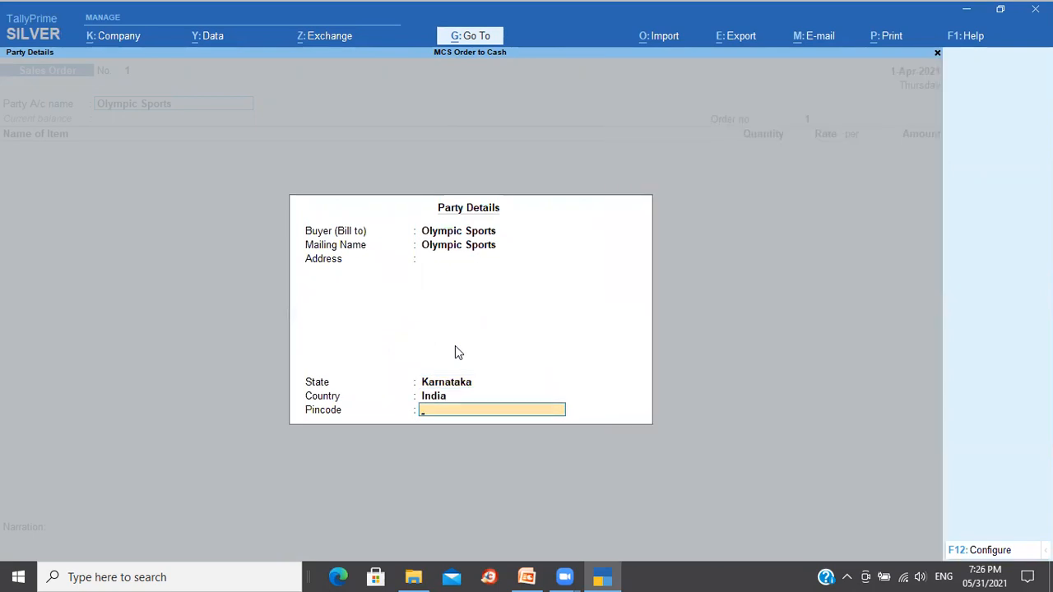
type("670001")
key("Escape")
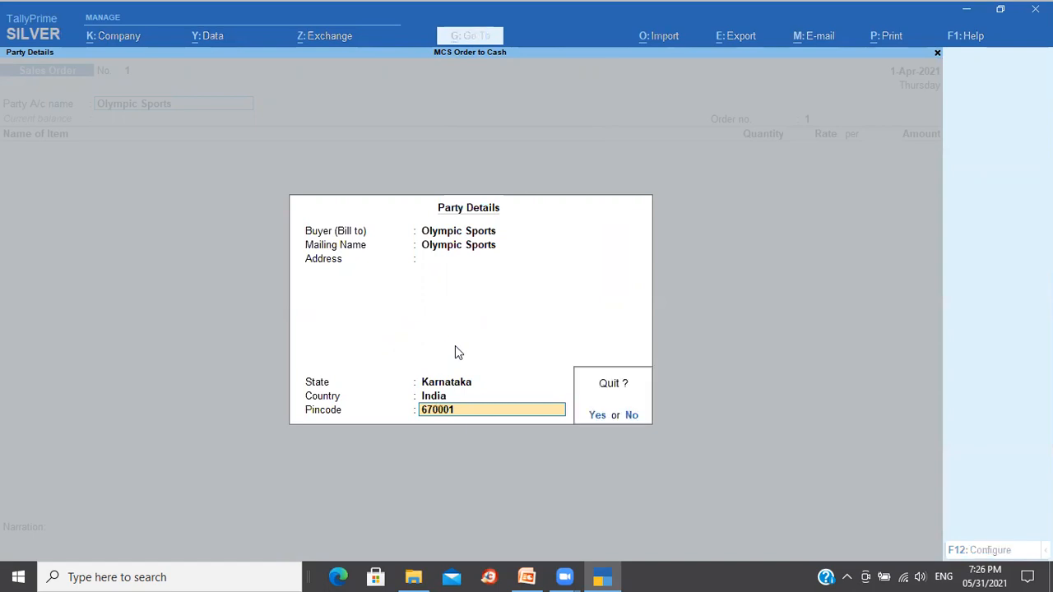
key("n")
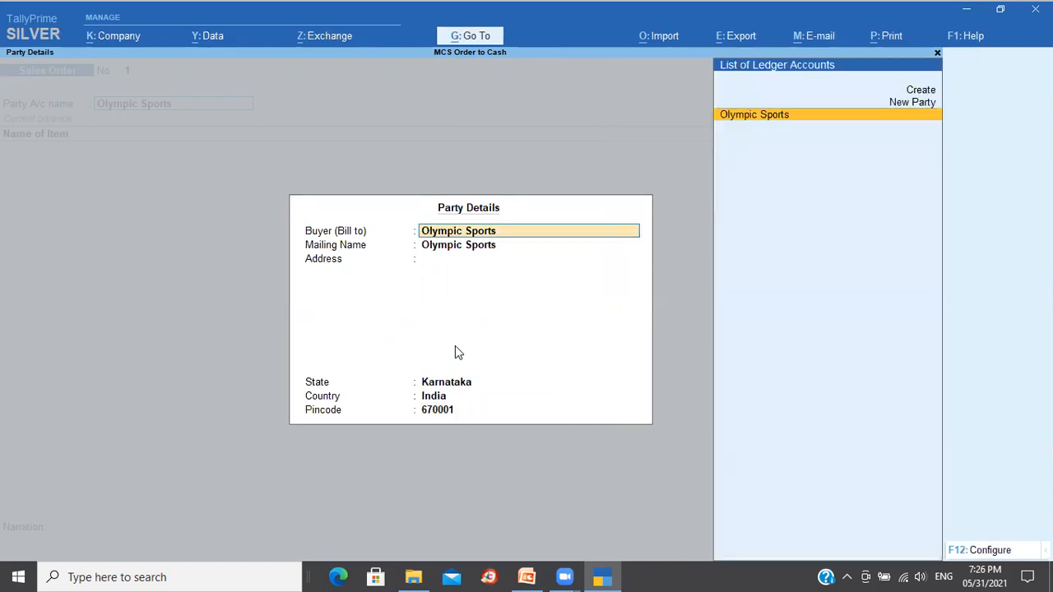
key("ctrl")
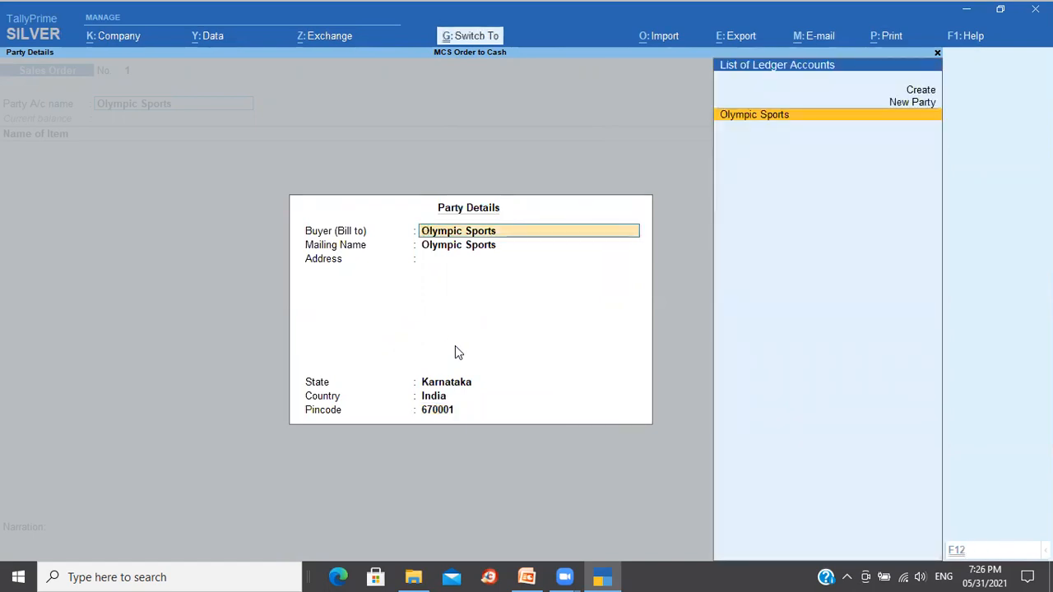
key("ctrl+a")
Replace the default order number in the sales order with the customer's order number
key("Return")
key("BackSpace")
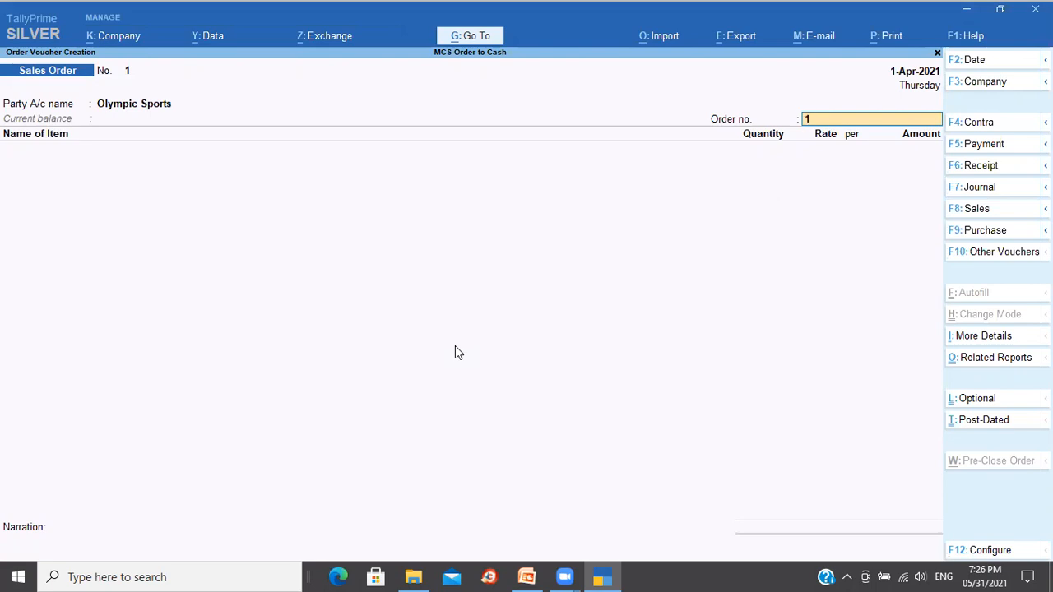
type("324/21-22")
key("Return")
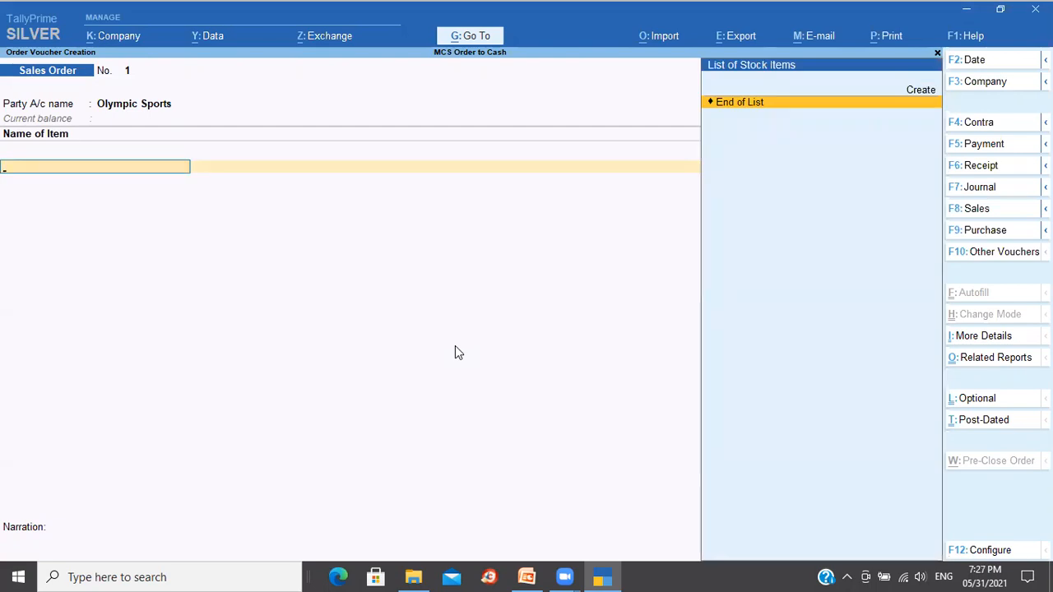
Create a new stock item named Cocount Oil from the order's item field, keeping the Primary group and no category
key("alt+c")
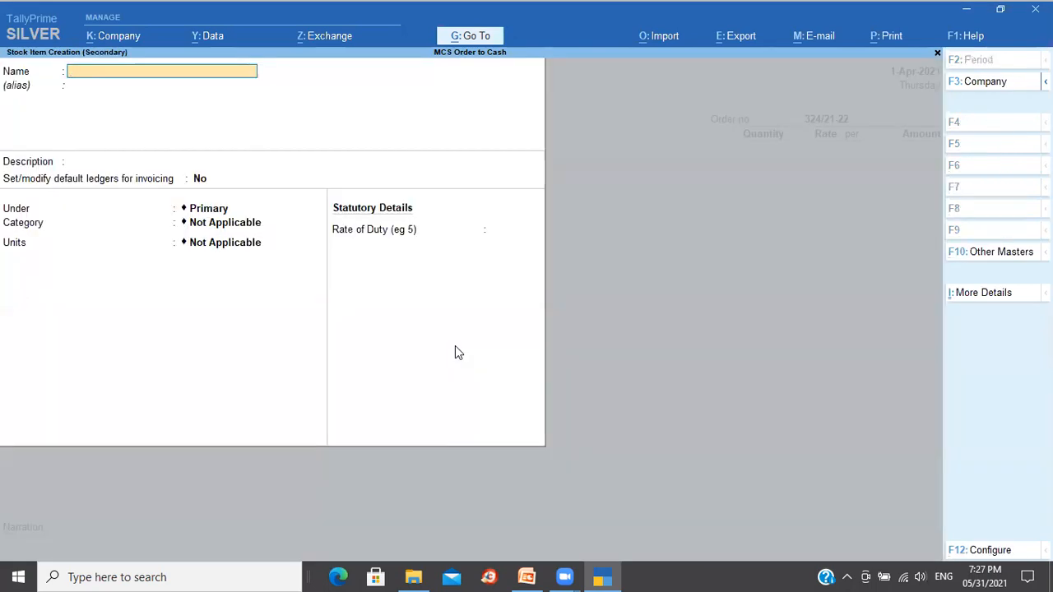
type("Cocount Oil")
key("Return")
key("Return")
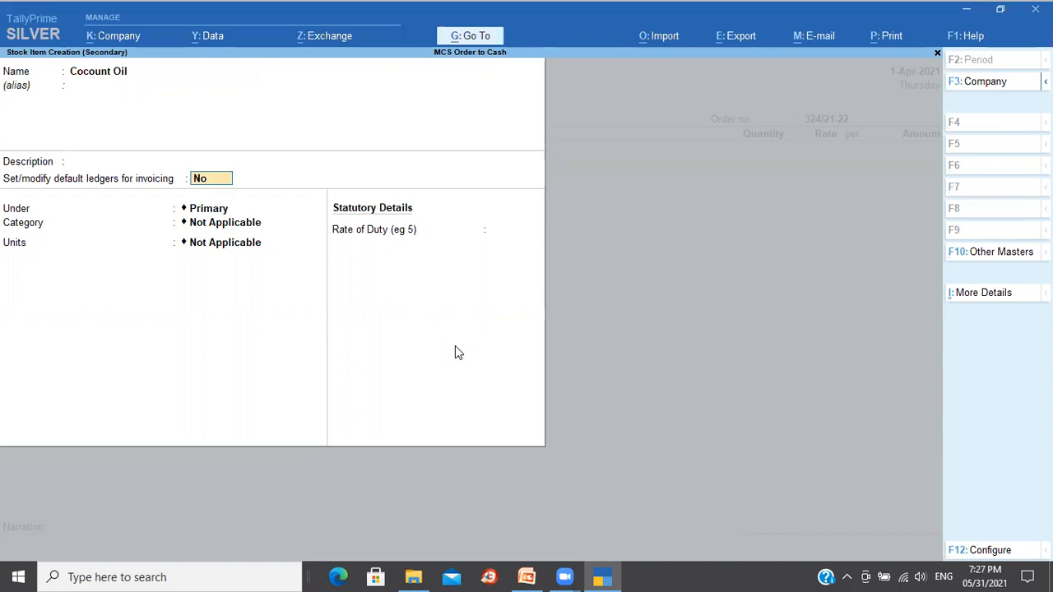
key("Return")
key("Return")
key("Return")
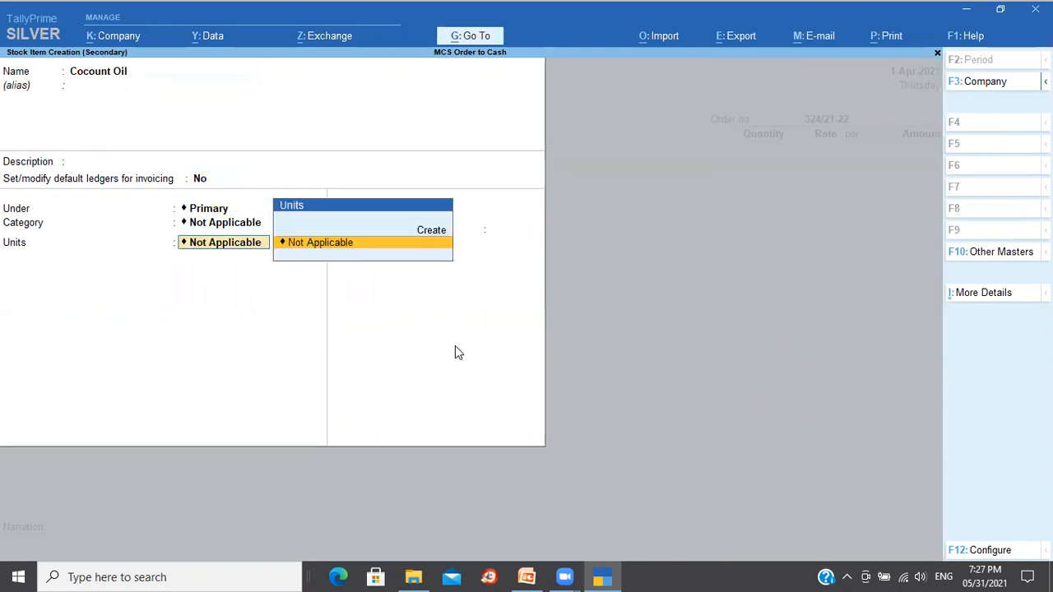
Create a simple unit with symbol Ltr, formal name Liters and 0 decimal places for the stock item
key("alt+c")
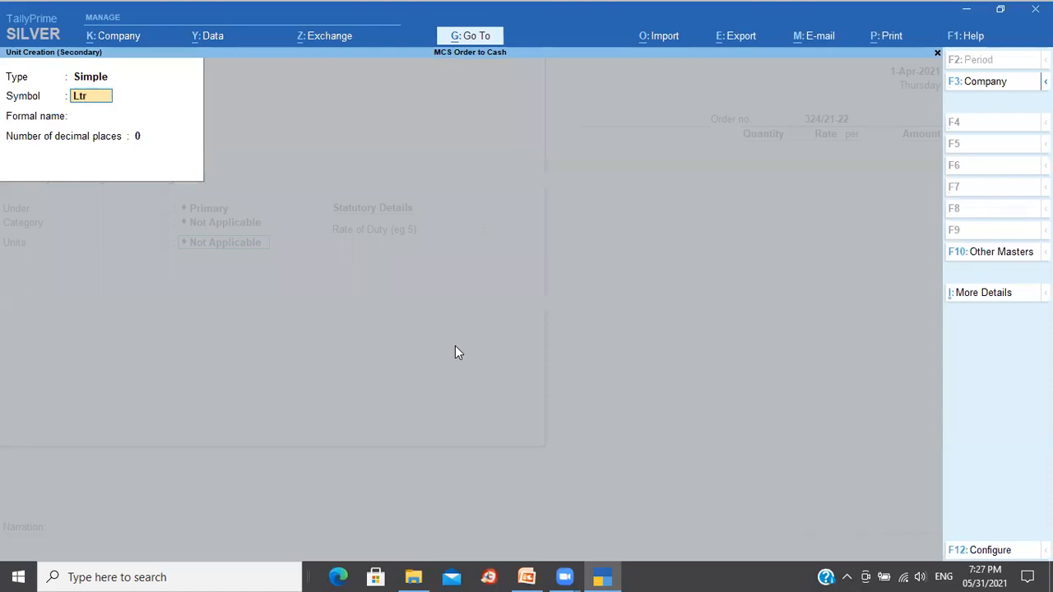
key("Return")
type("Liters")
key("Return")
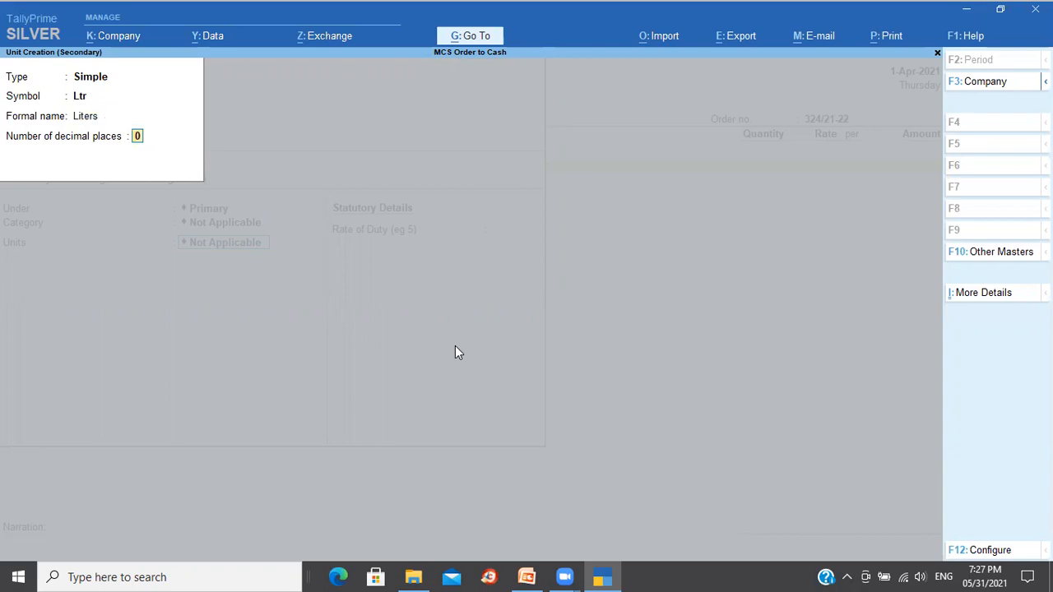
key("Return")
key("Return")
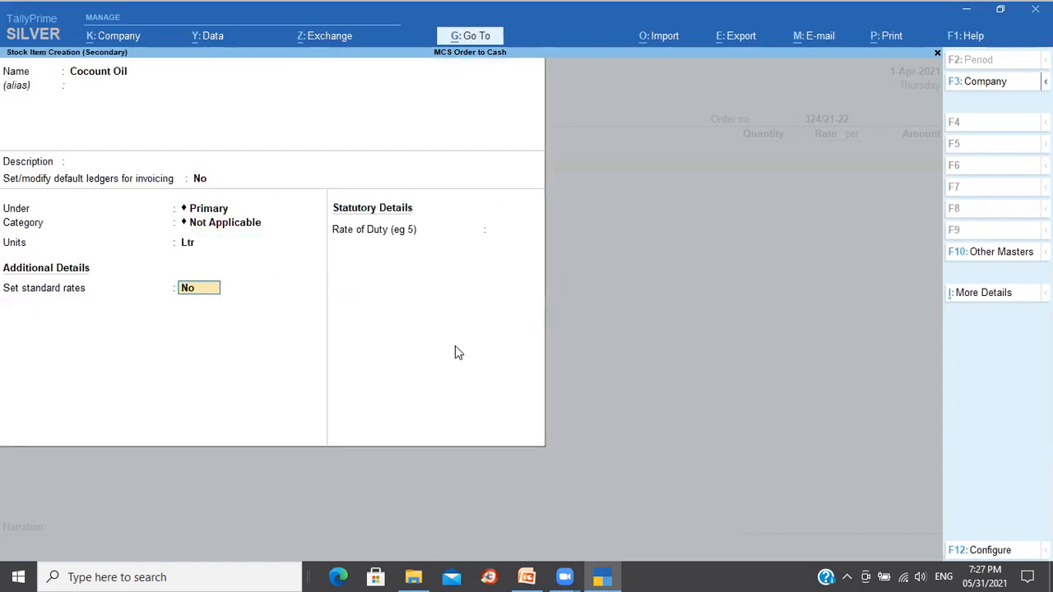
Leave standard rates at No and the duty rate at 0, and save the Cocount Oil stock item
key("Return")
key("Return")
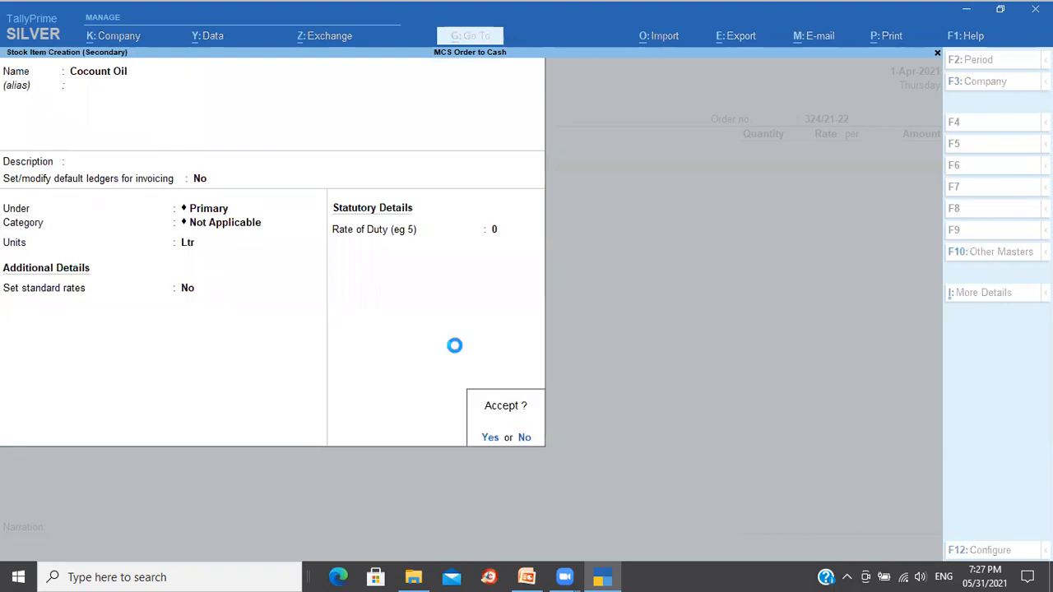
key("Return")
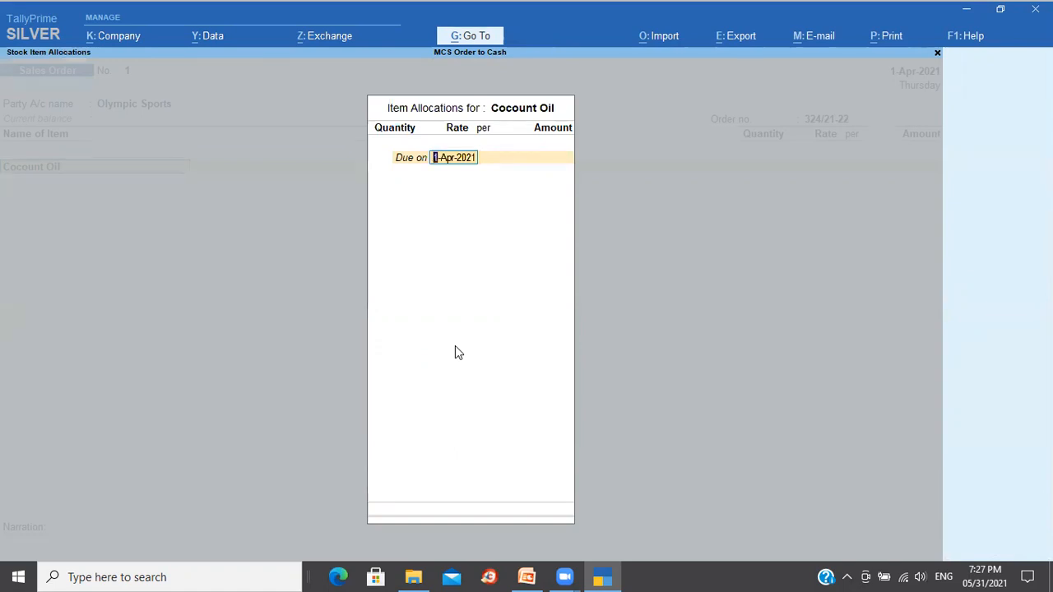
Allocate 75 Ltr of Cocount Oil at a rate of 200 per Ltr, due on 3-Apr-2021
type("3")
key("Return")
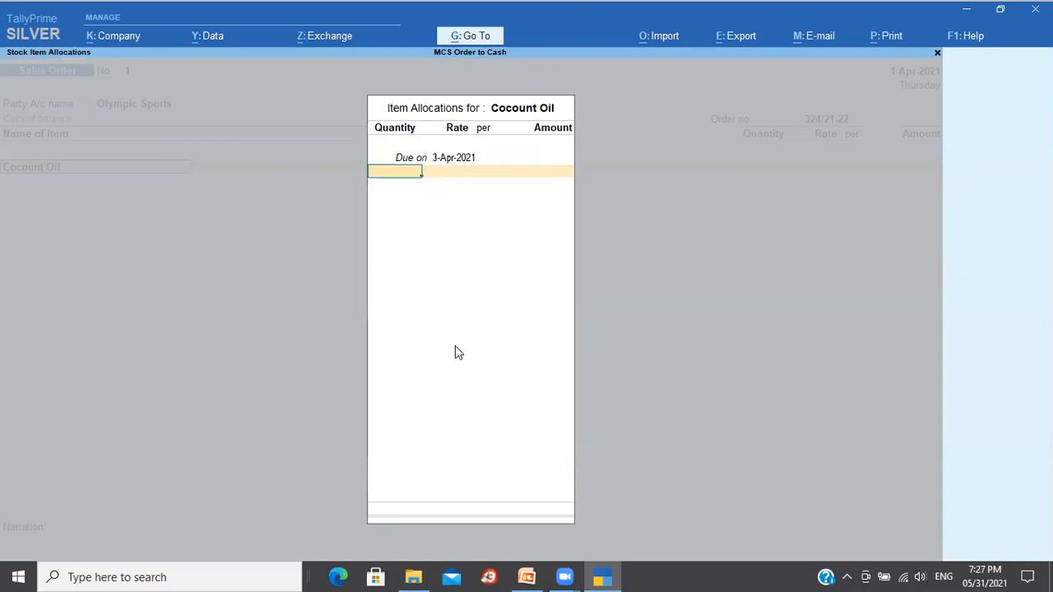
type("75")
key("Return")
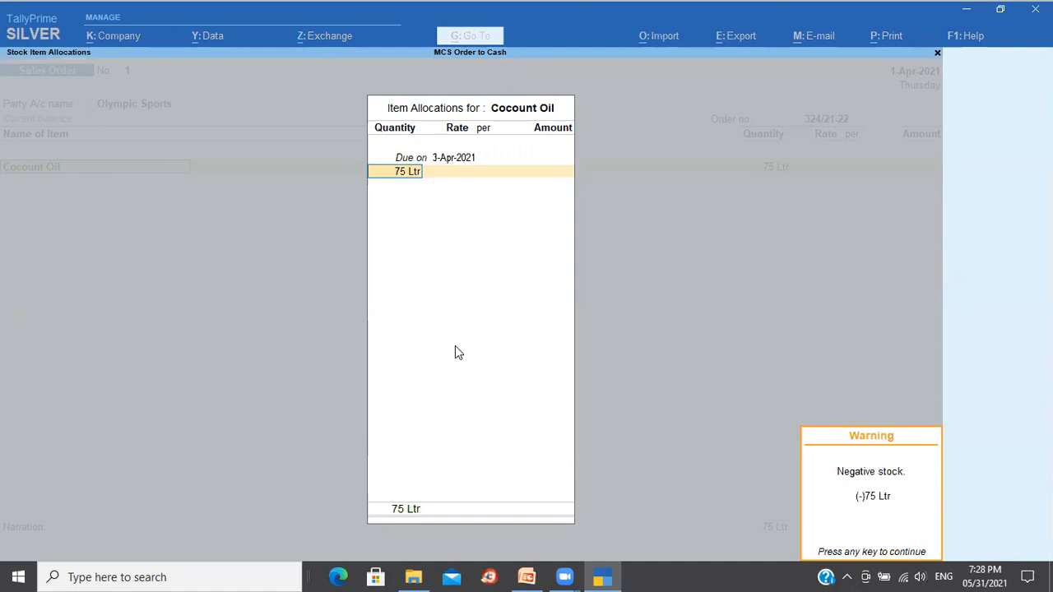
key("Return")
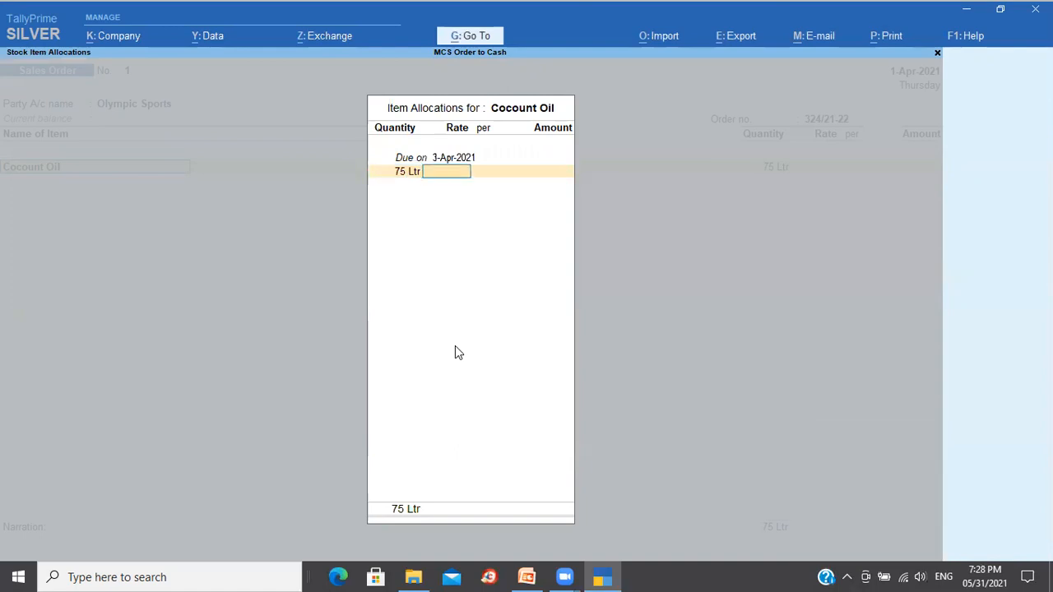
type("200")
key("Return")
key("Return")
key("Return")
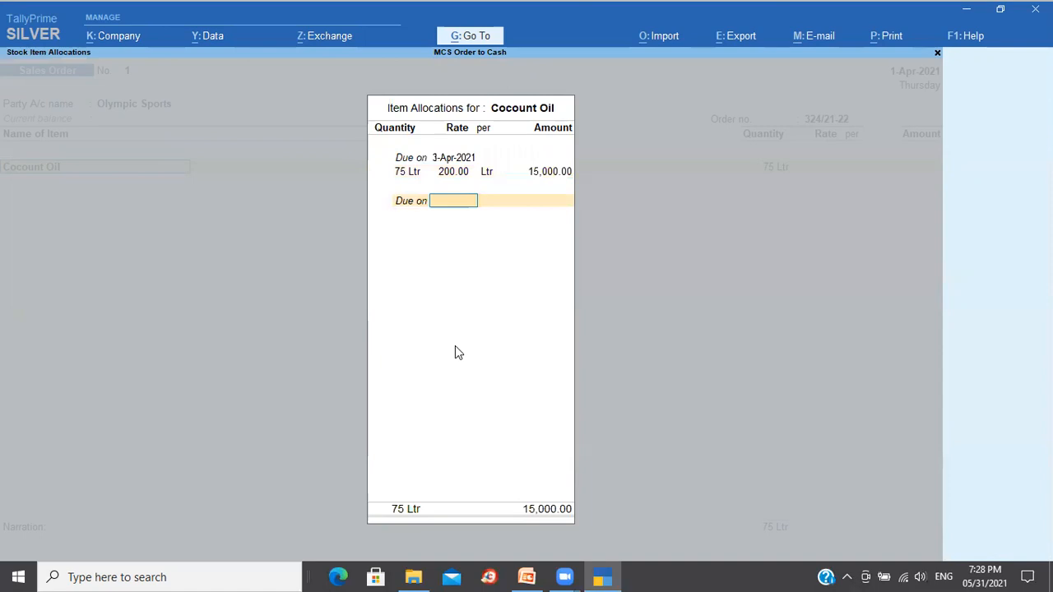
Add a second Cocount Oil allocation of 125 Ltr due on 5-Apr-2021 at the same rate, and finish the allocations
type("5 4")
key("Return")
type("125")
key("Return")
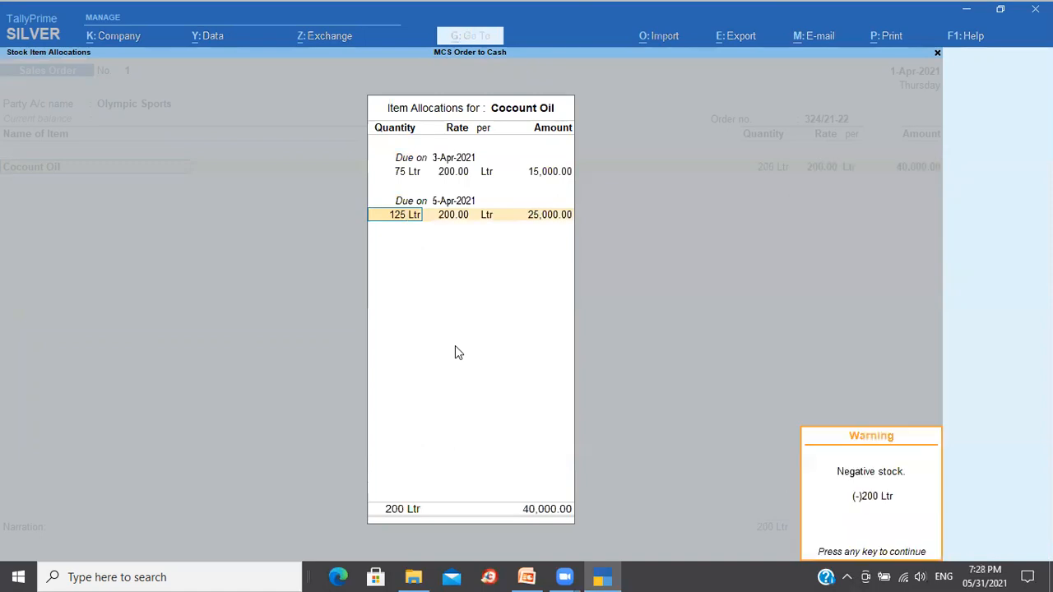
key("Return")
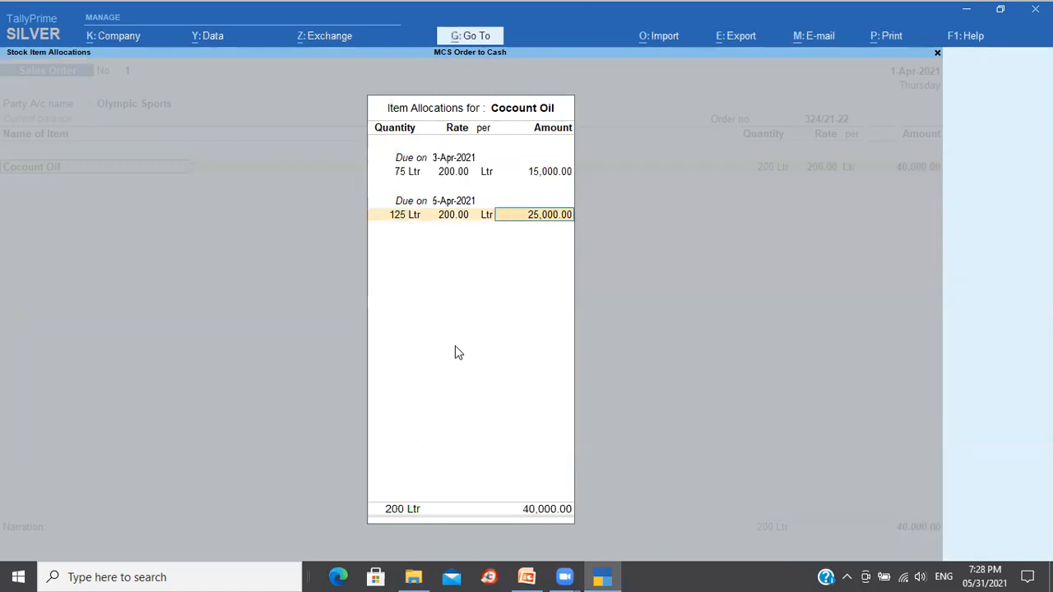
key("Return")
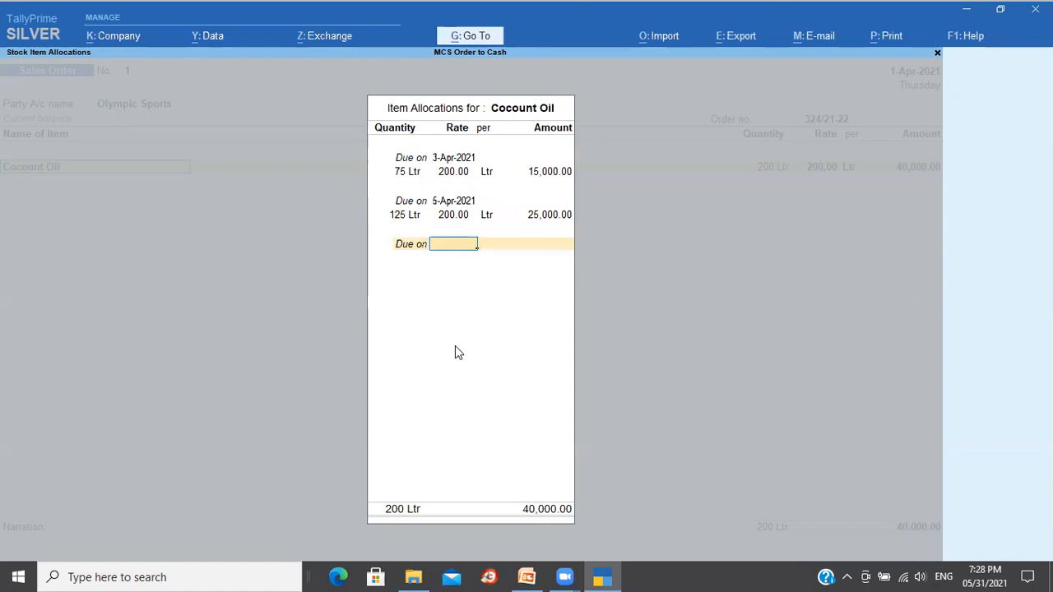
key("Return")
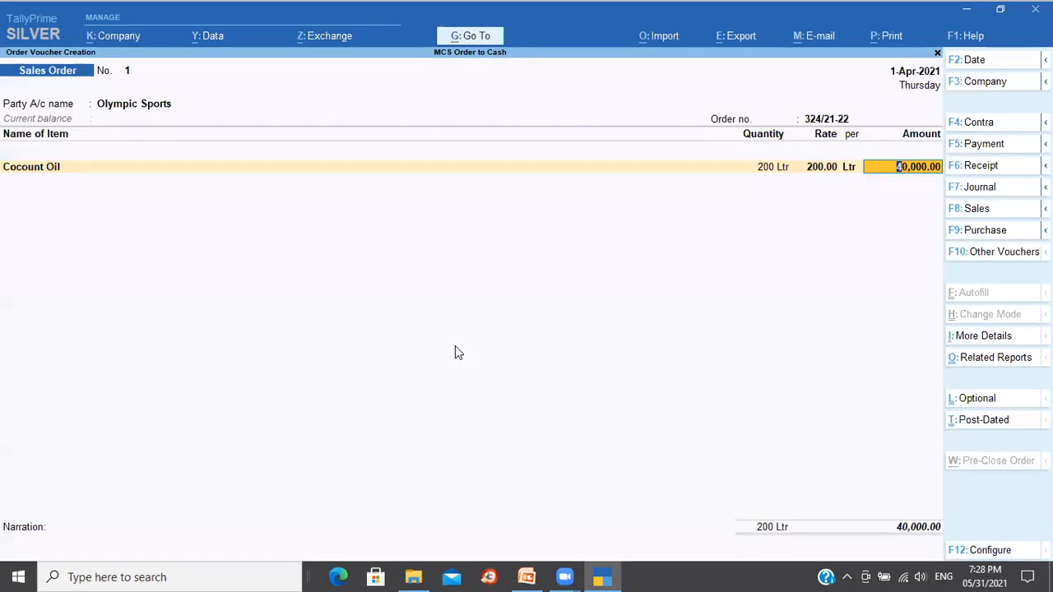
Reopen the Cocount Oil item allocations to review the two scheduled deliveries, and accept them
key("BackSpace")
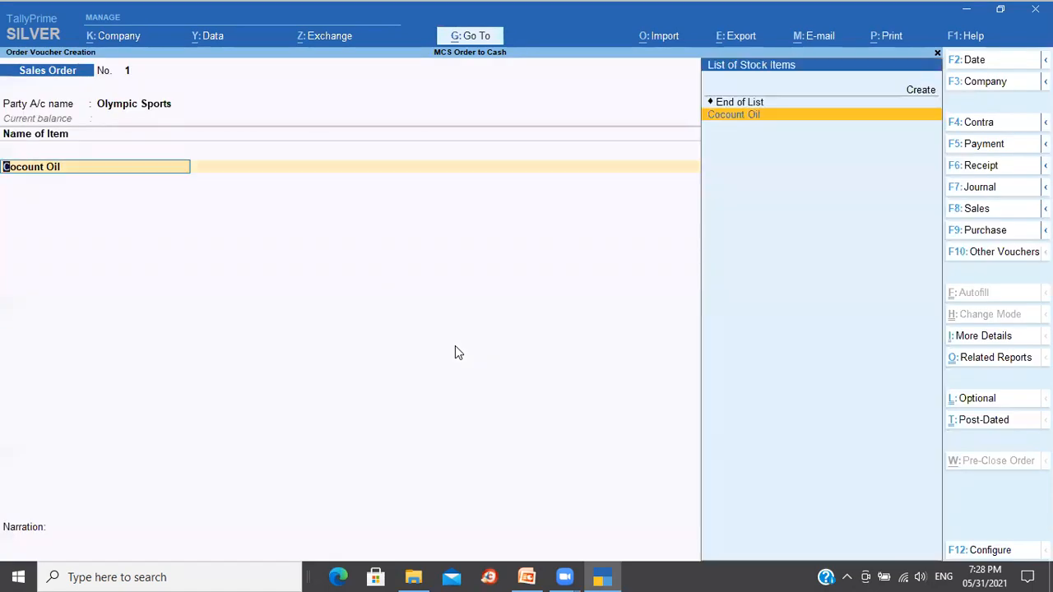
key("Return")
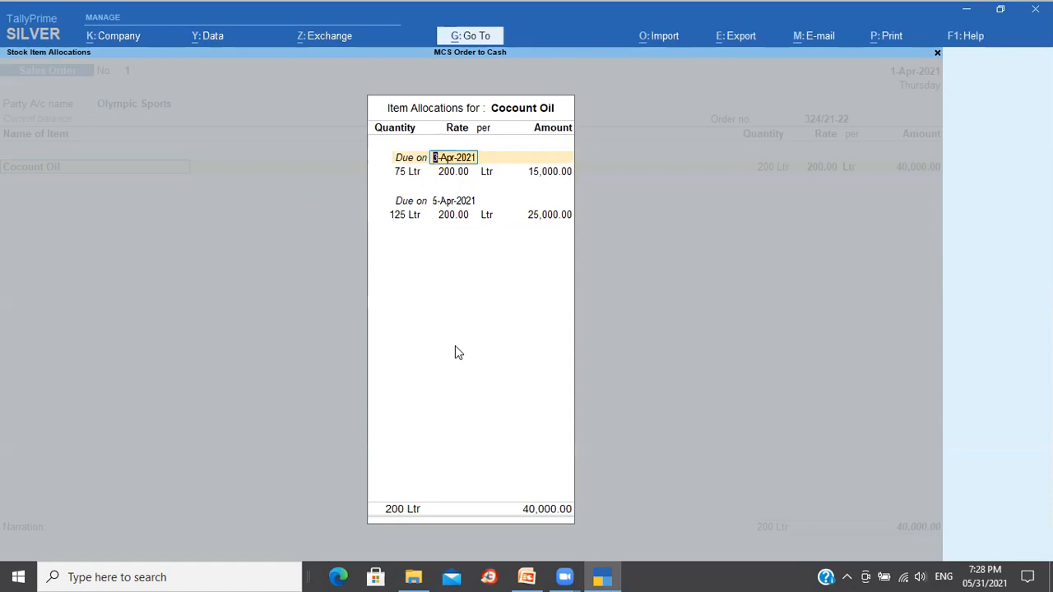
key("ctrl")
key("ctrl+a")
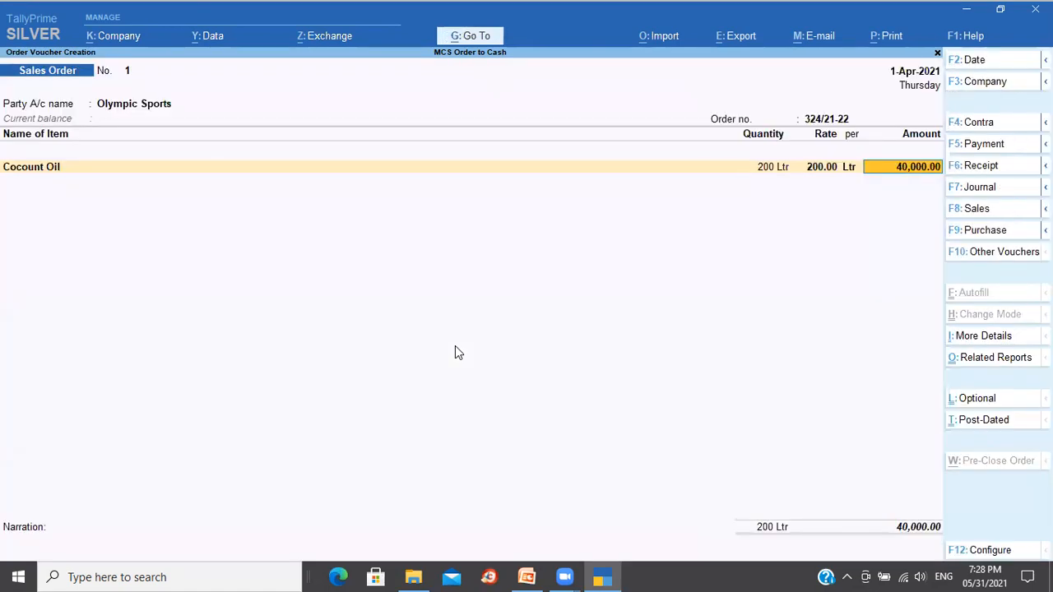
Create a ledger named Sales Account under the Sales Accounts group and use it in the accounting details for Cocount Oil
key("Return")
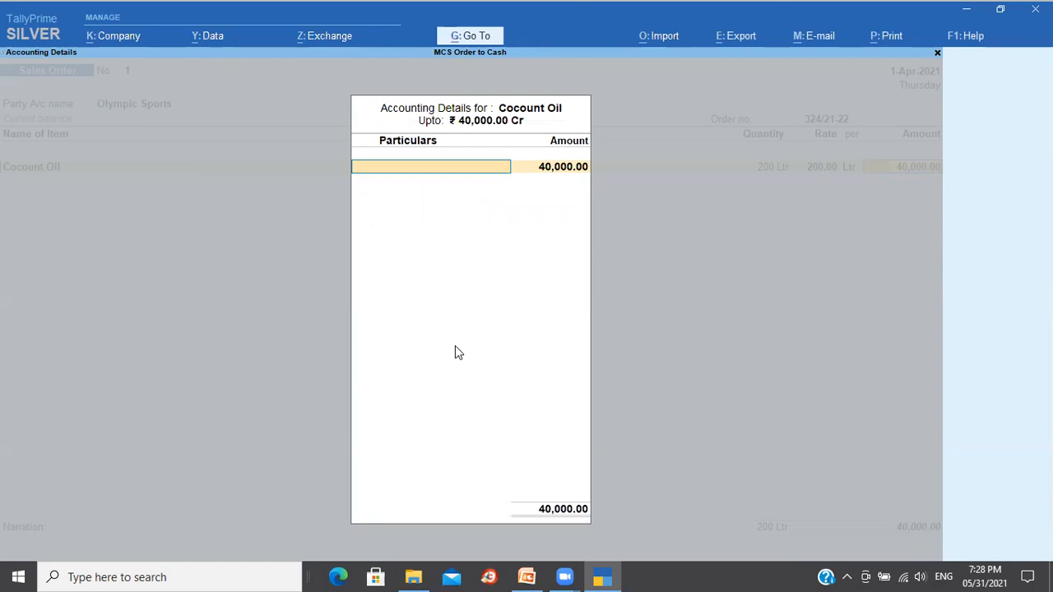
key("alt+c")
type("Sale")
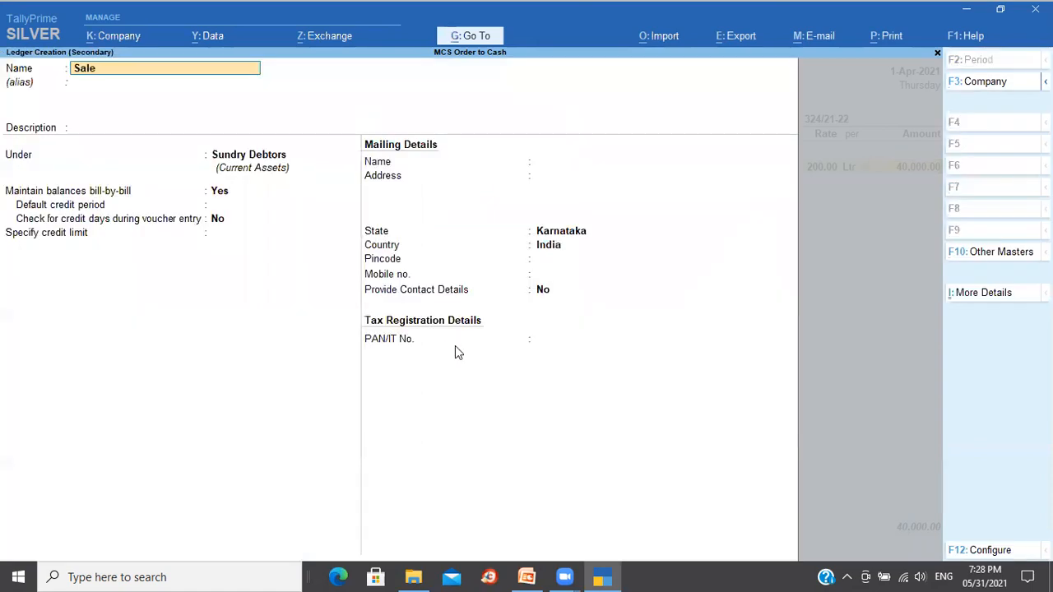
type("s Account")
key("Return")
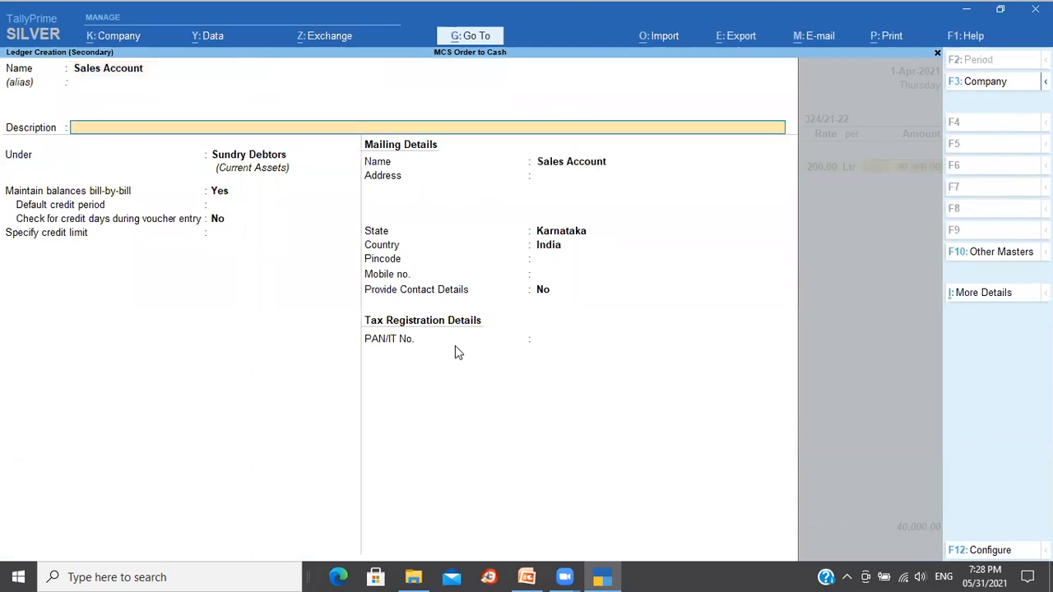
key("Return")
type("Sal")
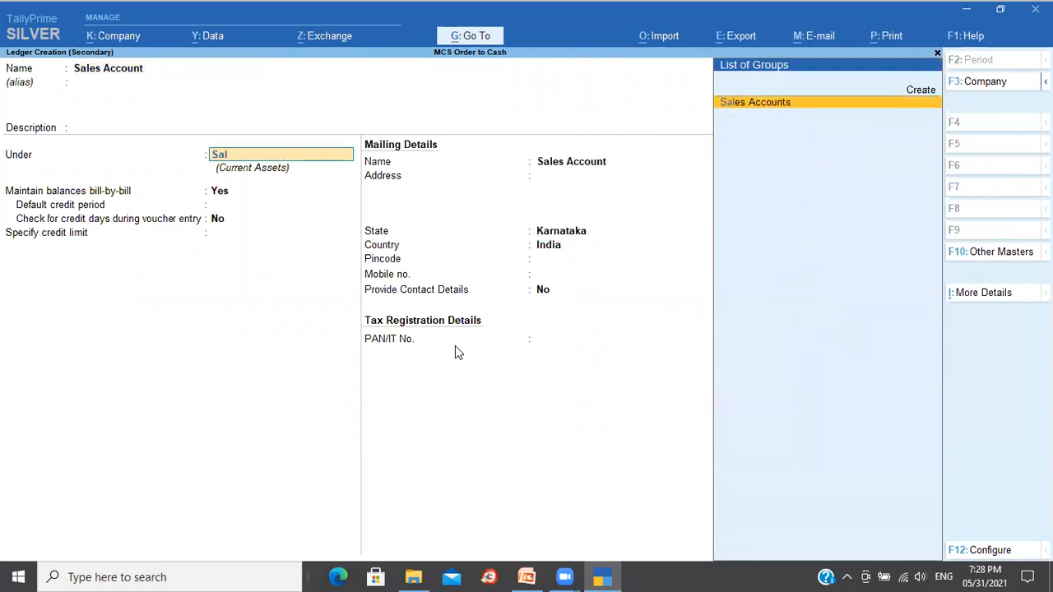
key("Return")
key("Return")
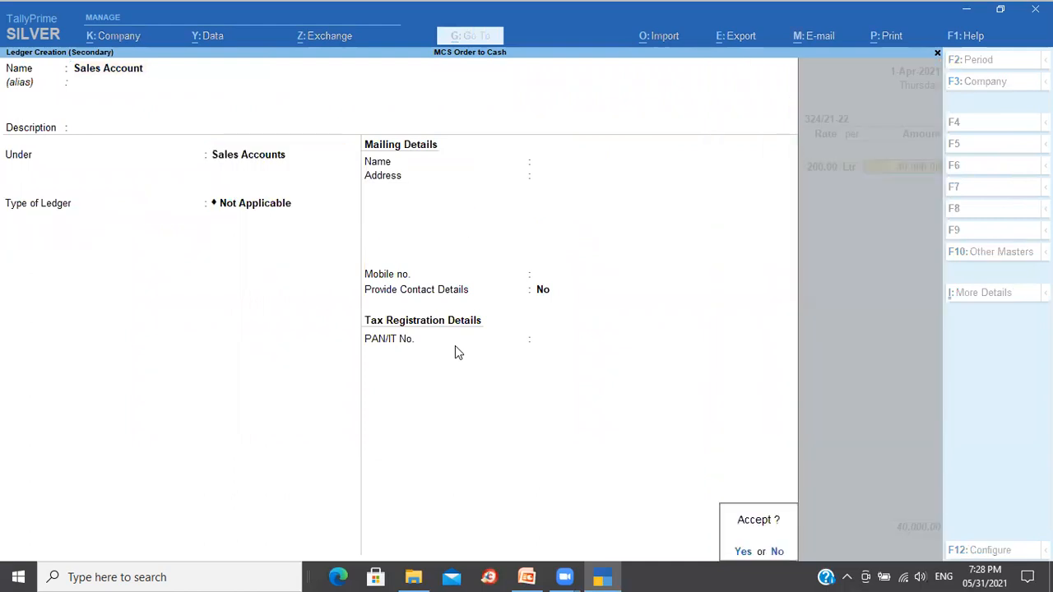
key("Return")
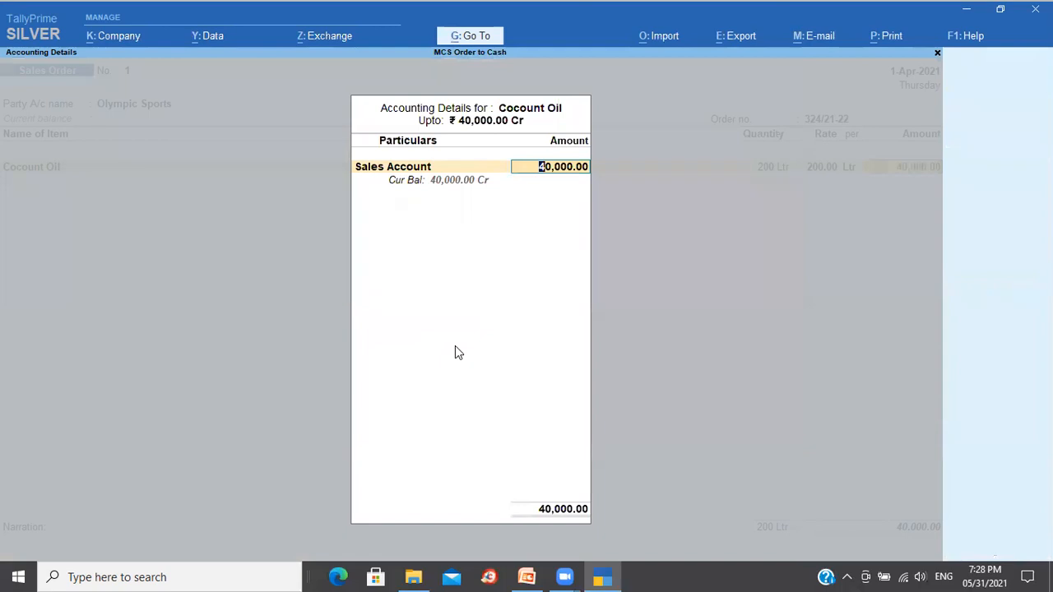
Accept the accounting amount for Cocount Oil and start a new stock item named Sony TV under Primary
key("Return")
key("alt+c")
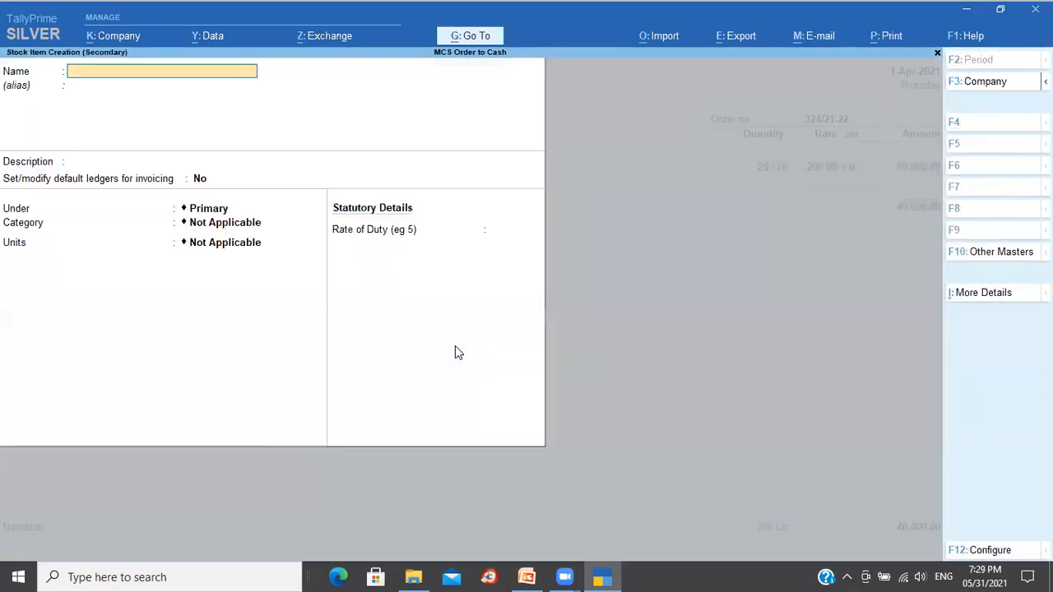
type("Sony TV")
key("Return")
key("Return")
key("Return")
key("Return")
key("Return")
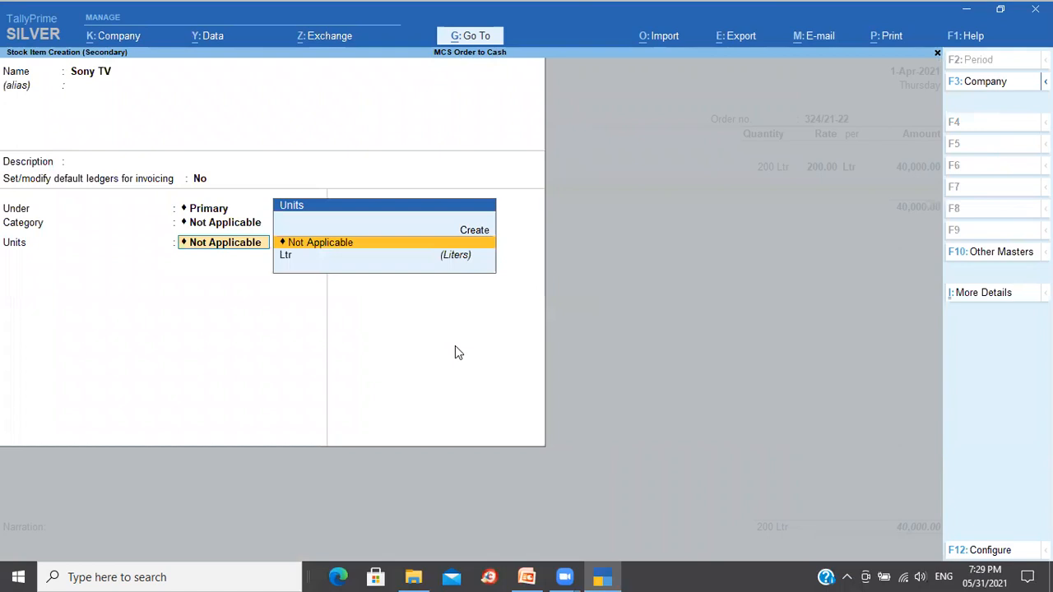
Create the simple unit Nos with formal name Numbers and 0 decimal places, and save Sony TV with that unit
key("Up")
key("Return")
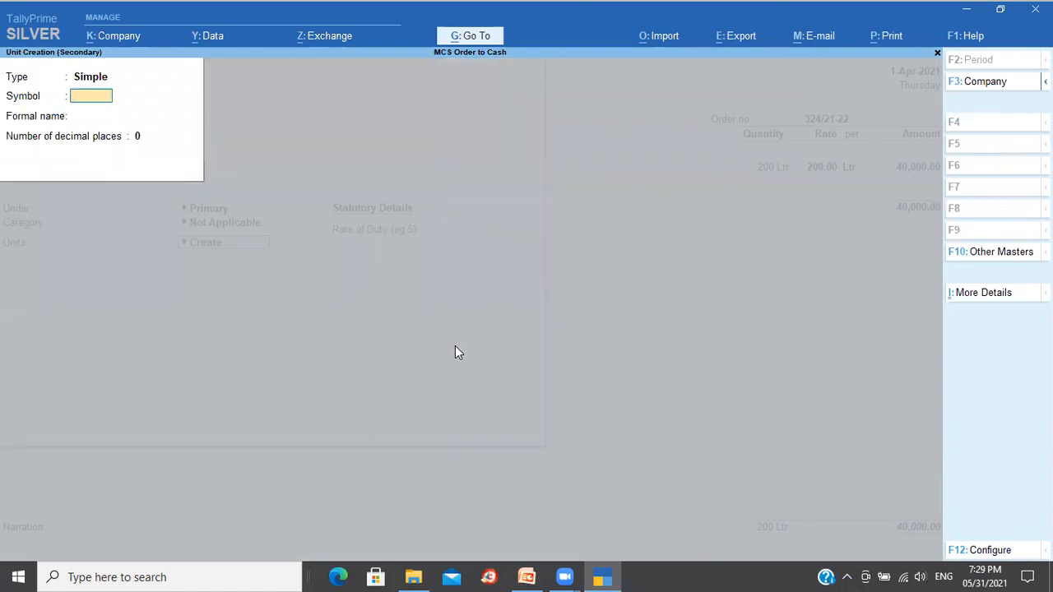
type("Nos")
key("Return")
type("Numbers")
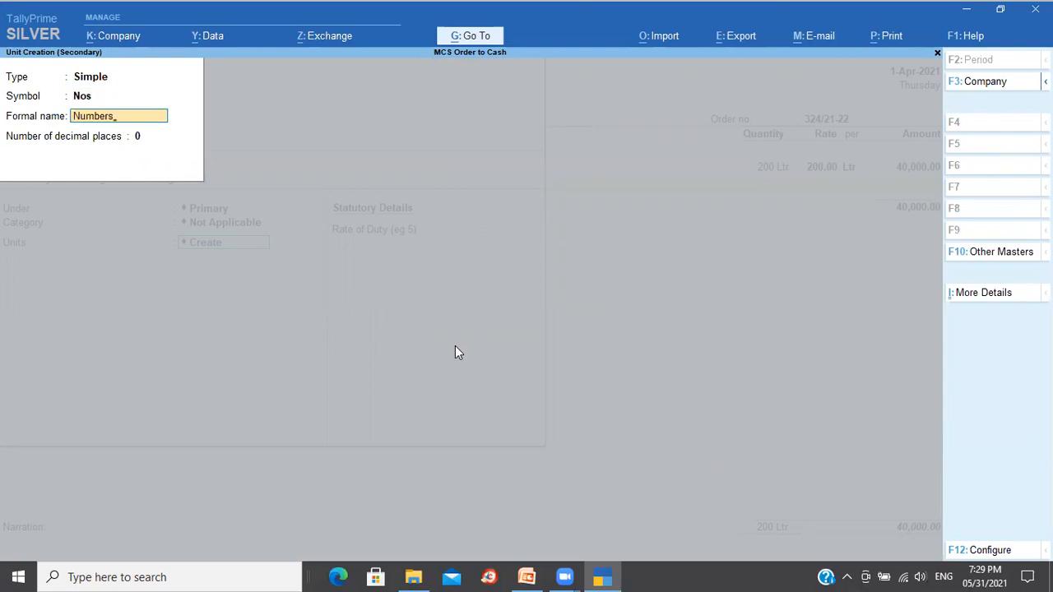
key("Return")
key("Return")
key("Return")
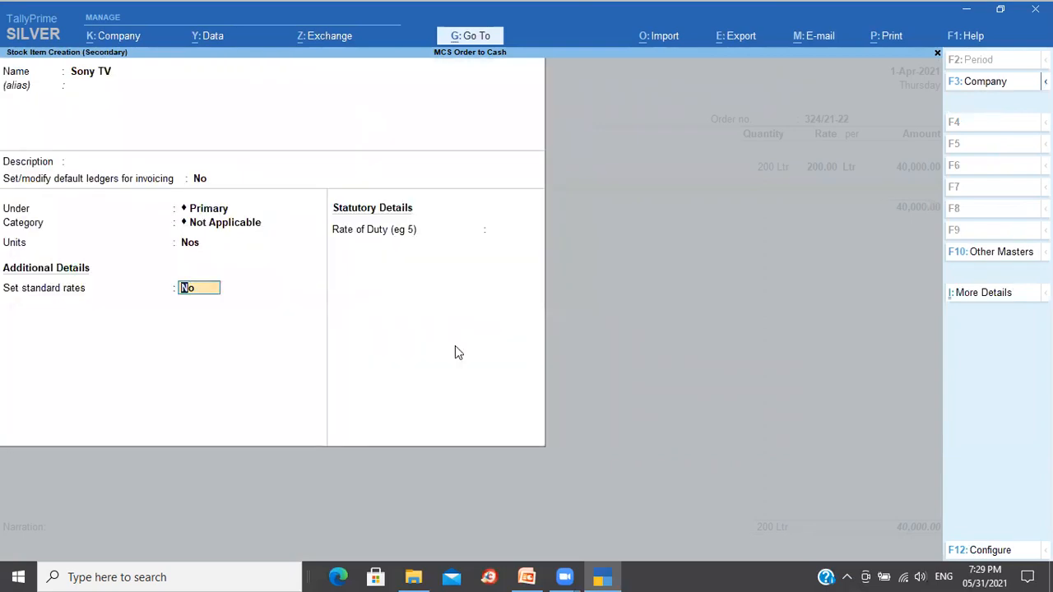
key("Return")
key("Return")
key("Return")
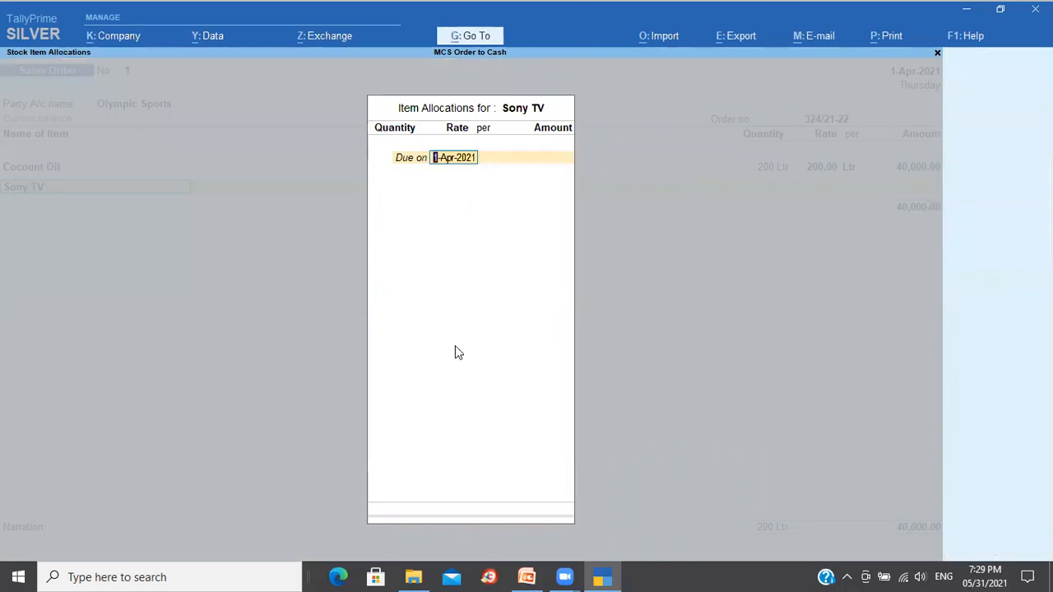
Allocate 5 Nos of Sony TV at a rate of 30000 per Nos, due in 10 days, and finish the allocations
type("10")
key("Return")
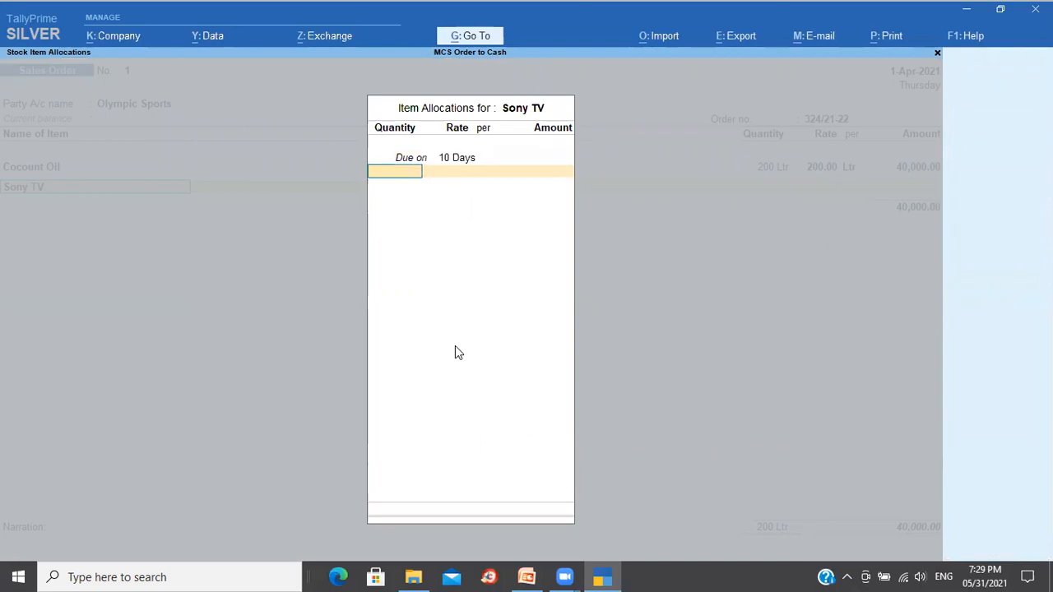
type("5")
key("Return")
key("Return")
type("30000")
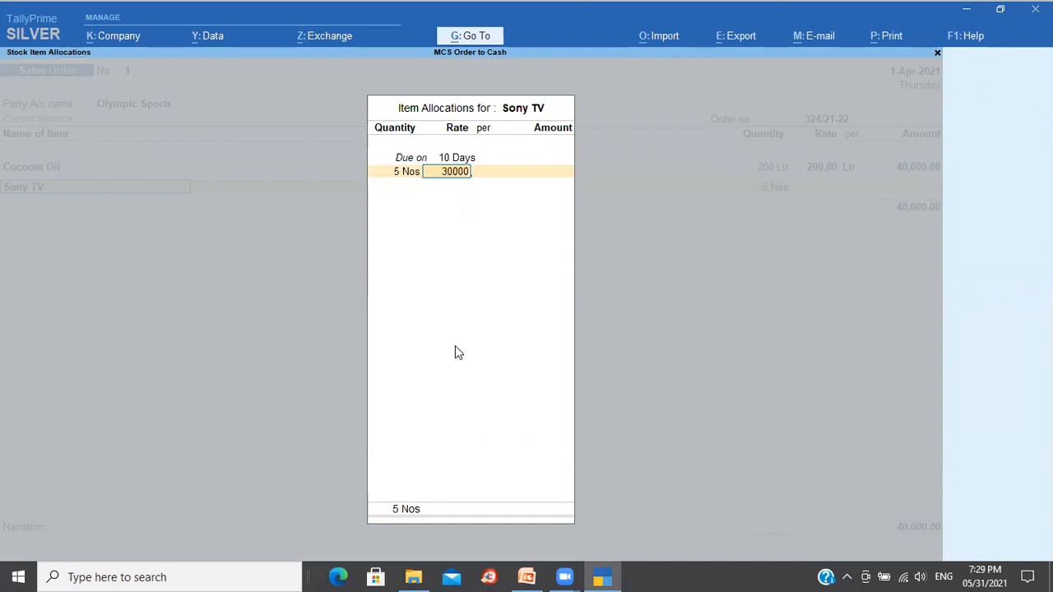
key("Return")
key("Return")
key("Return")
key("Return")
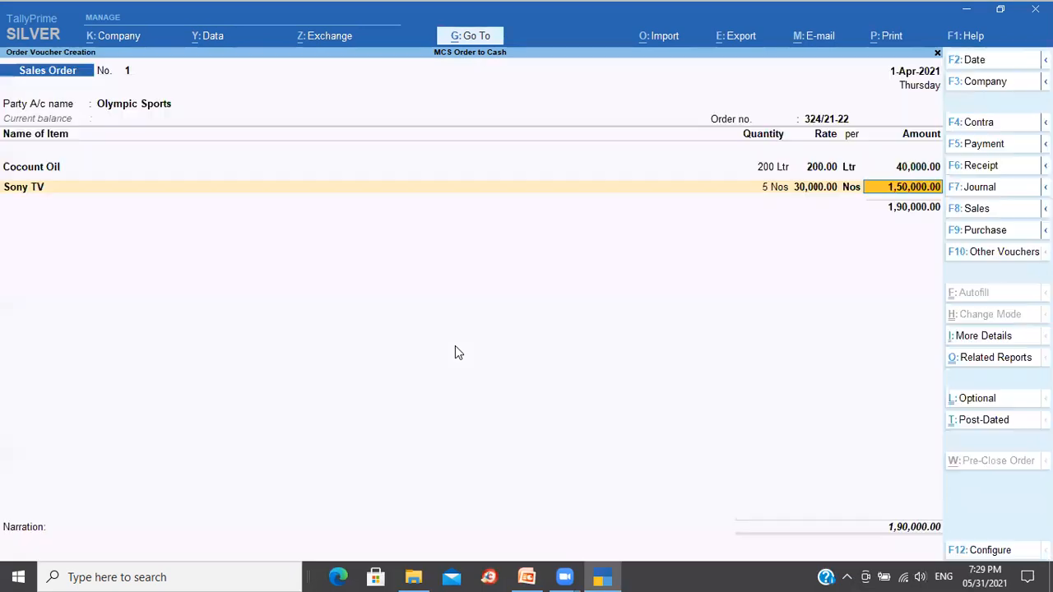
Assign the full Sony TV amount to the sales ledger in its accounting details
key("Return")
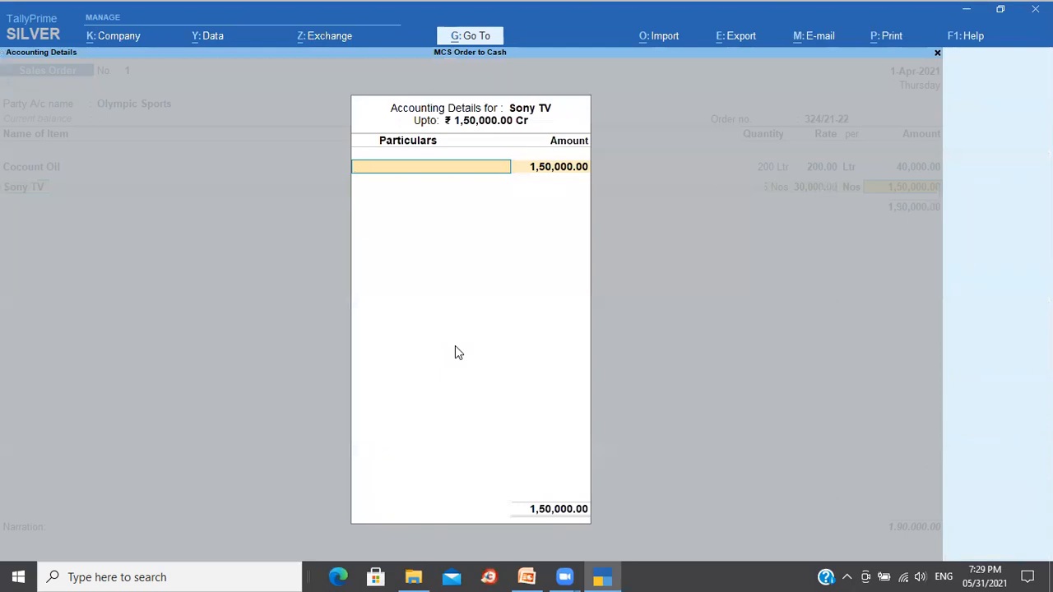
key("Return")
key("Return")
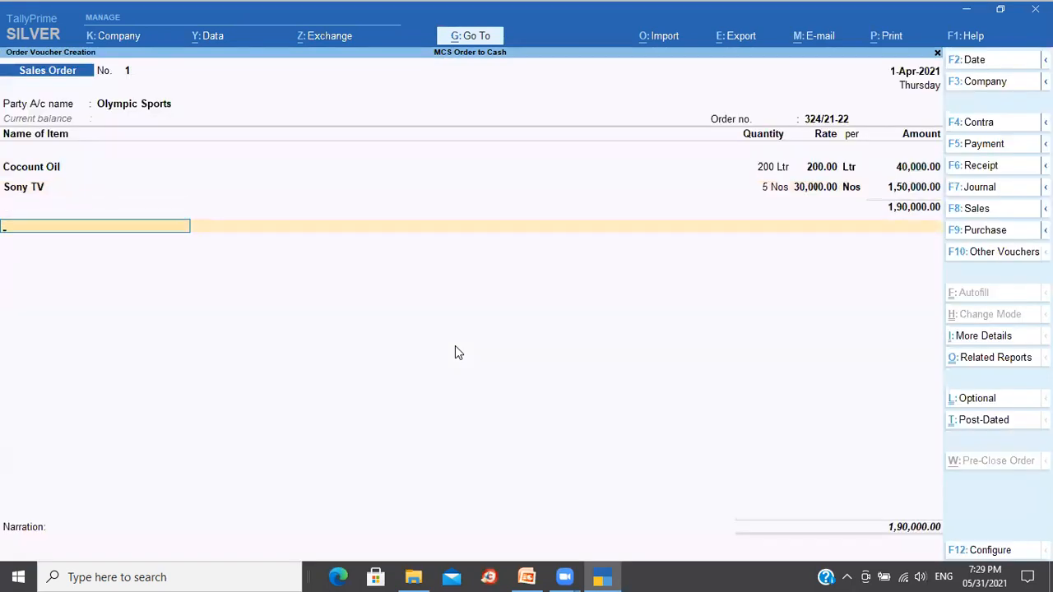
End the item list, enter the narration "SO created", and save the sales order
key("Return")
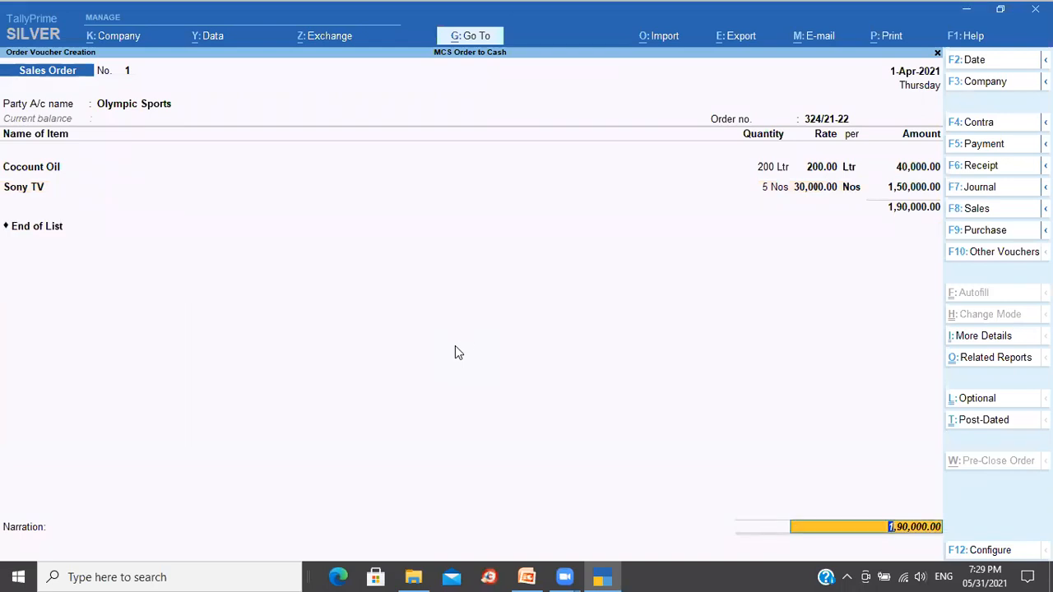
key("Return")
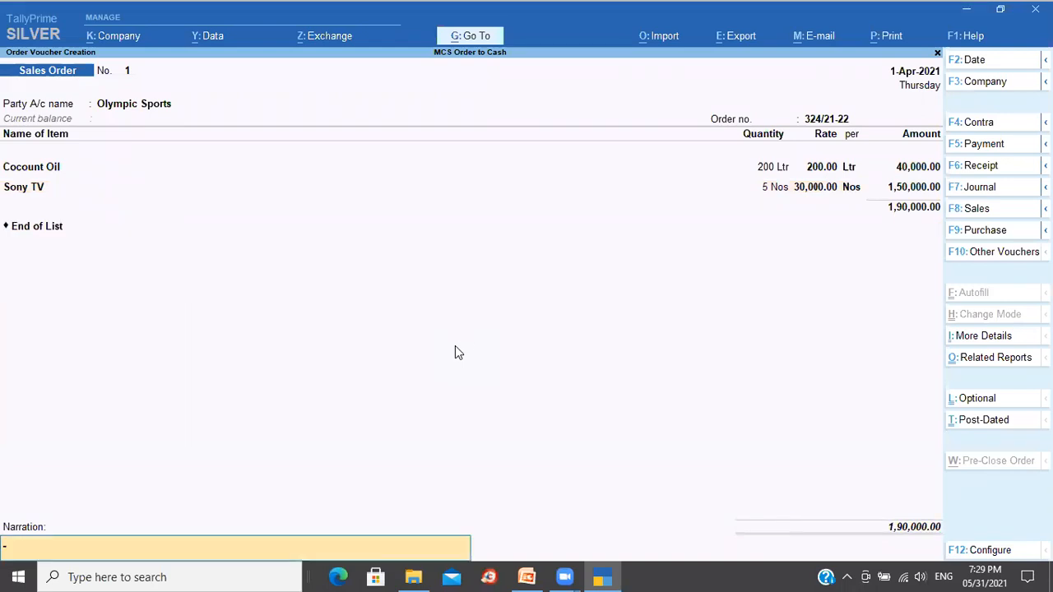
type("SO created")
key("Return")
key("Return")
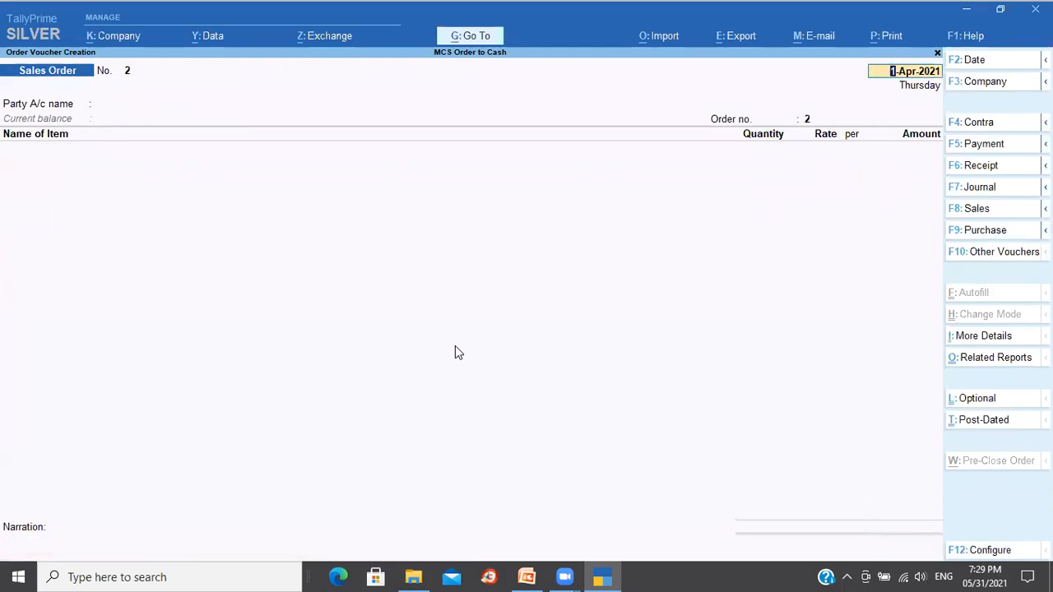
Reopen the saved sales order for Olympic Sports and display its enlarged print preview
key("Page_Up")
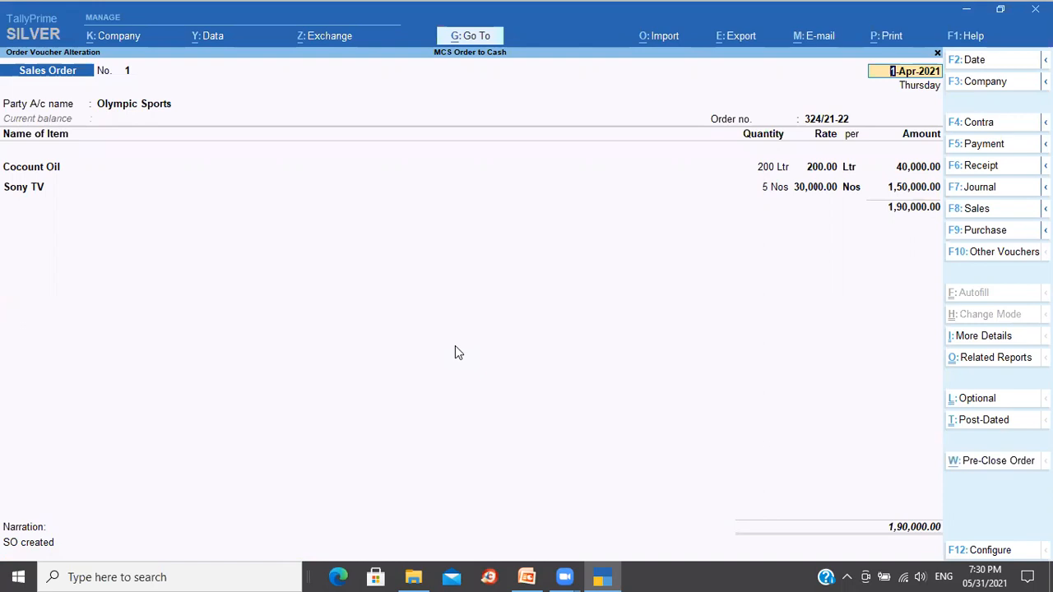
key("ctrl+p")
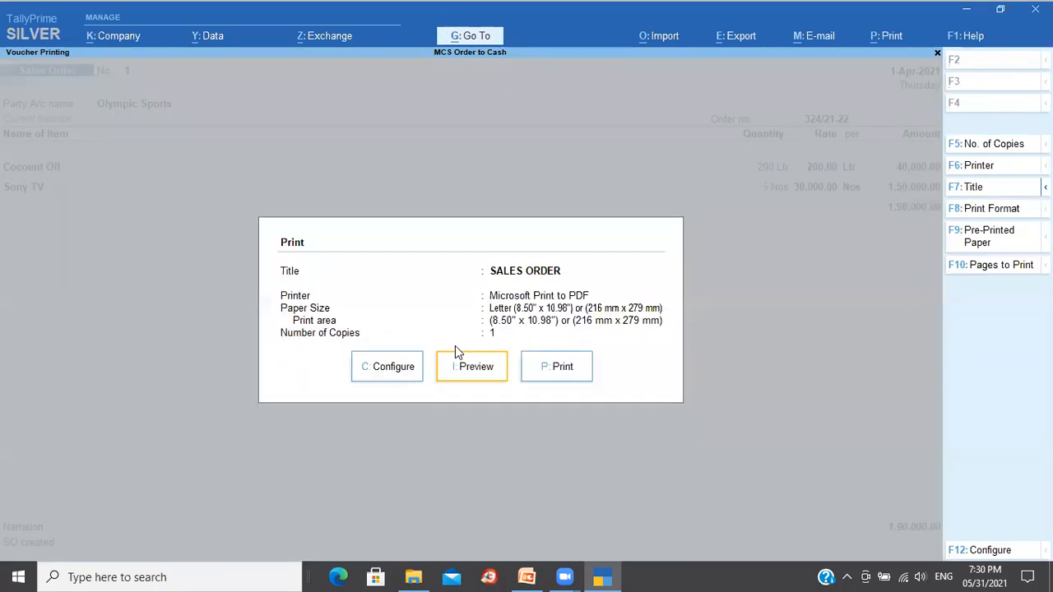
left_click(464, 370)
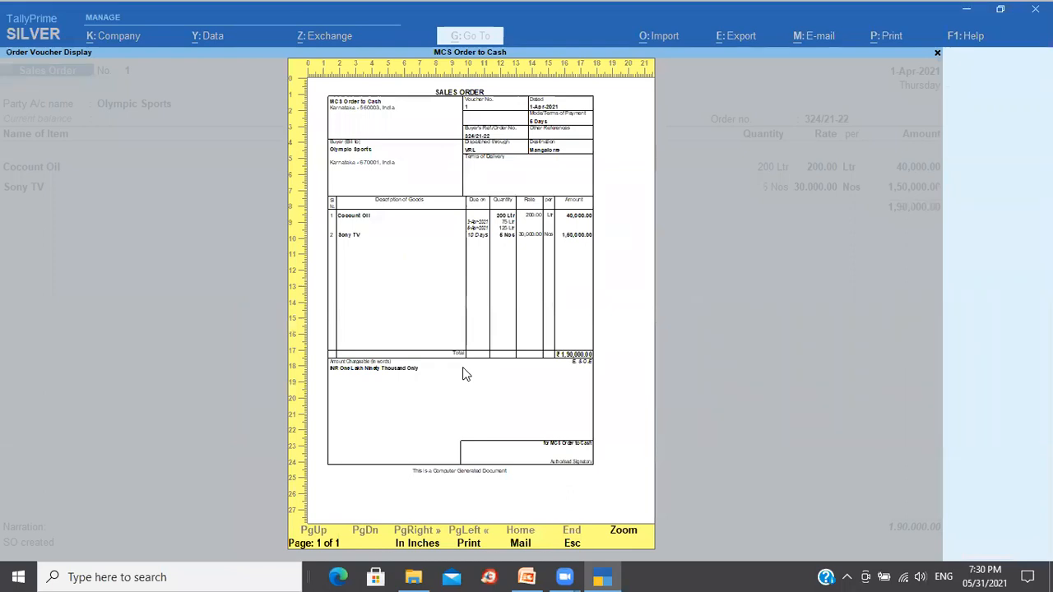
key("m")
key("Escape")
key("Escape")
left_click(463, 374)
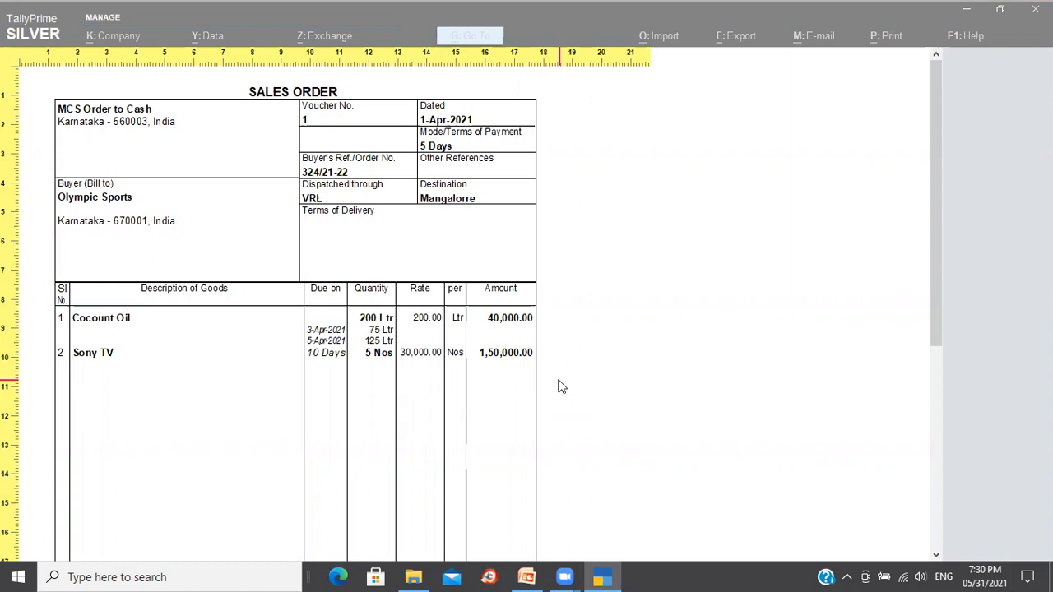
Examine the previewed sales order's buyer details, due dates, quantities, rates and total, and close the preview
scroll(559, 387, "down", 3)
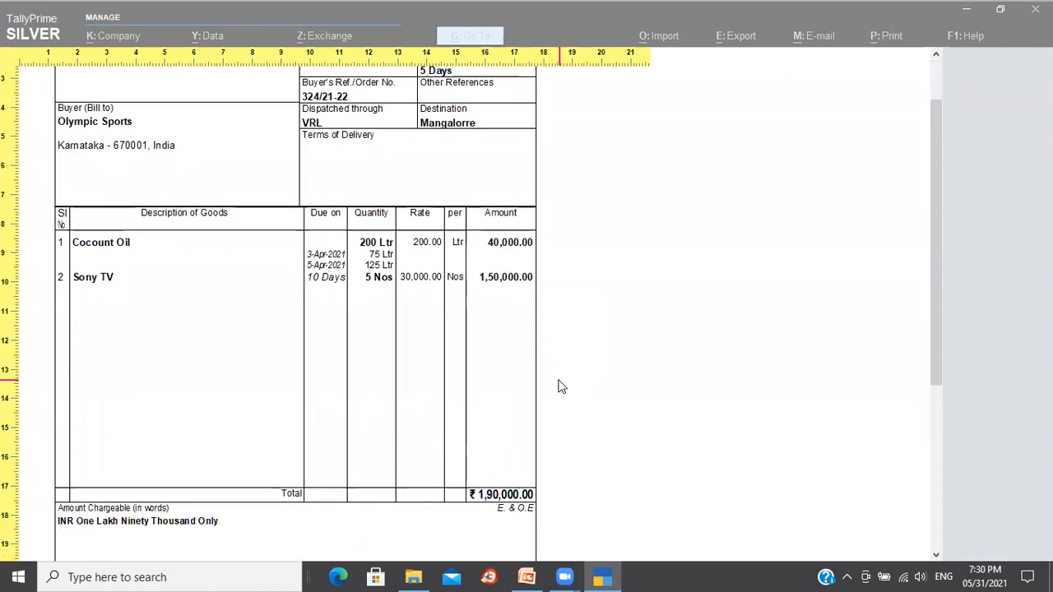
scroll(560, 386, "down", 3)
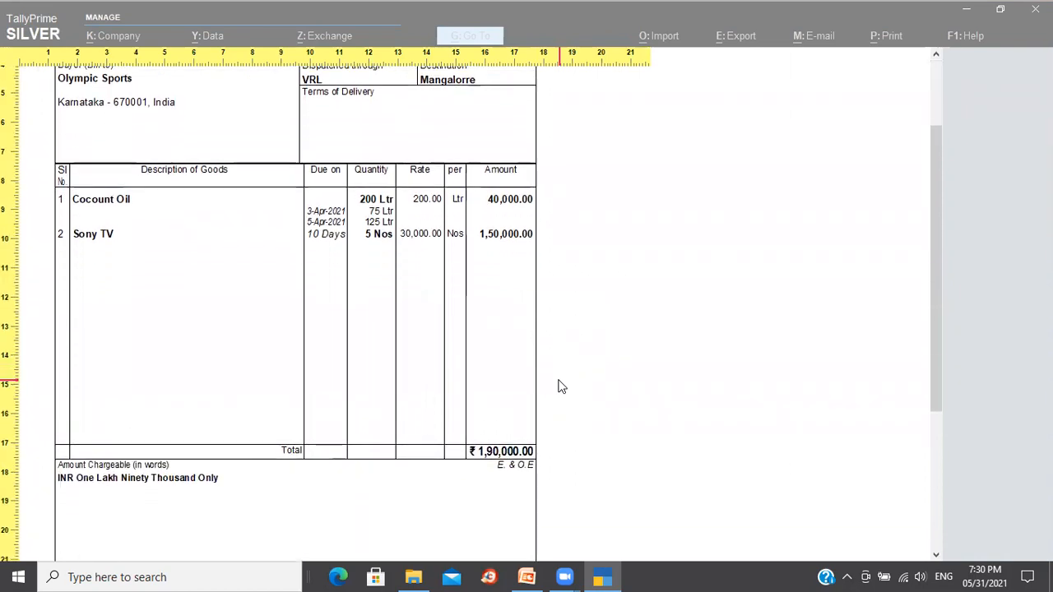
scroll(559, 387, "down", 1)
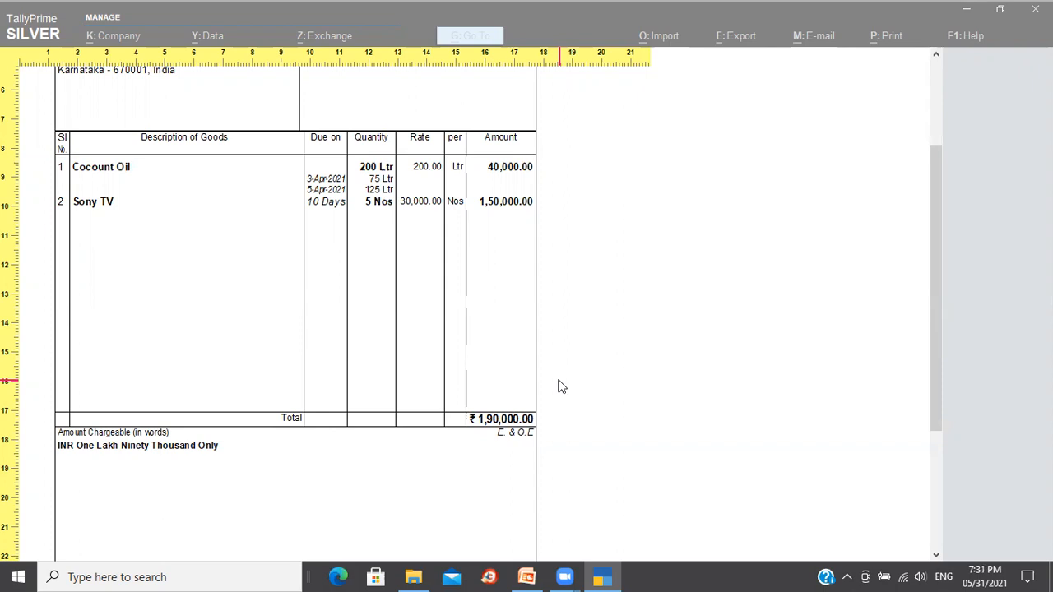
scroll(557, 386, "down", 3)
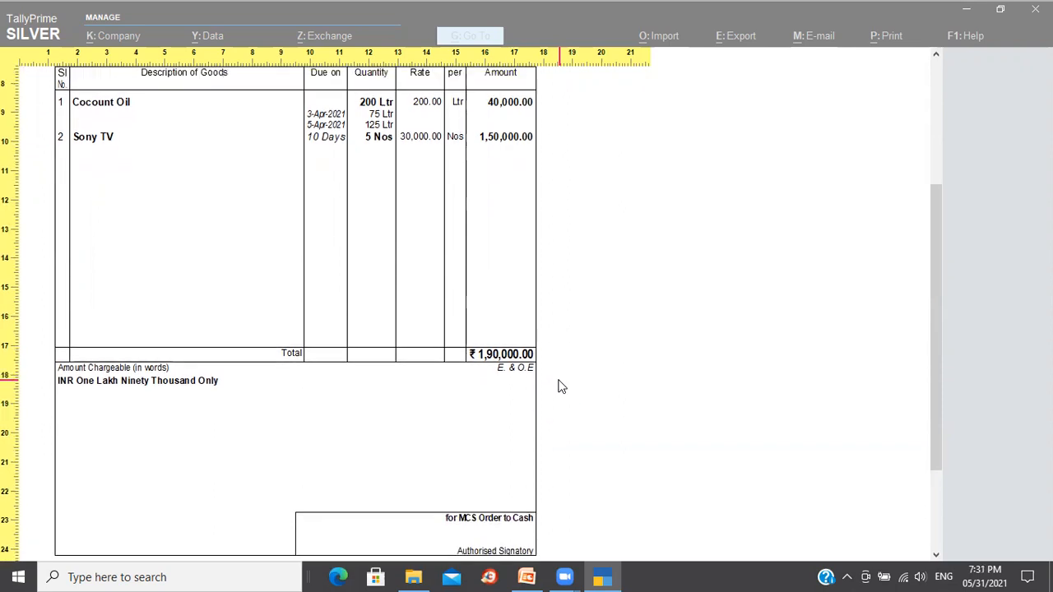
scroll(558, 386, "down", 4)
scroll(558, 386, "up", 1)
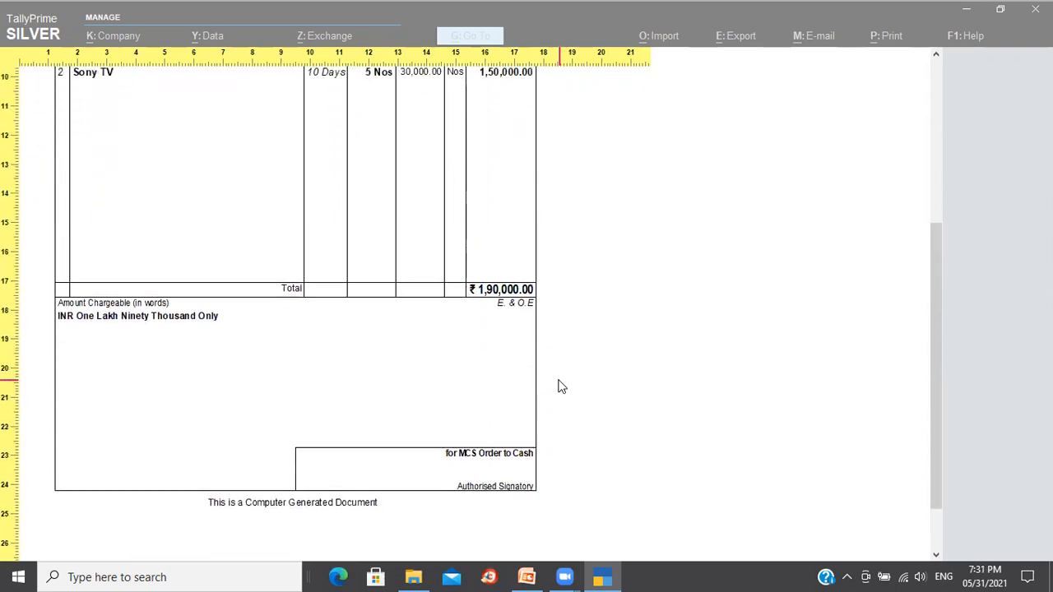
scroll(558, 386, "up", 10)
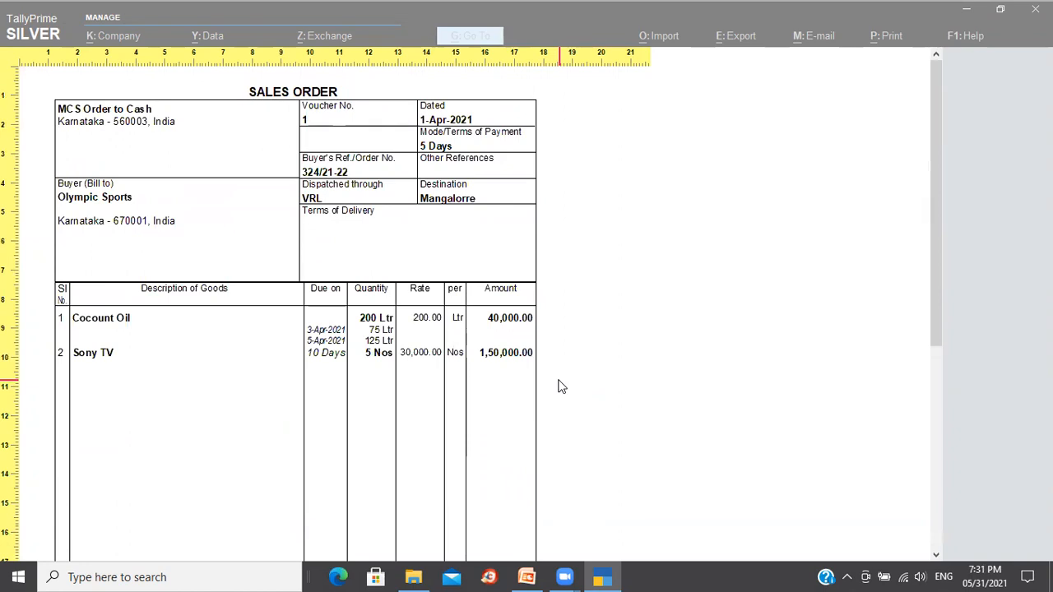
key("Escape")
key("Escape")
key("Escape")
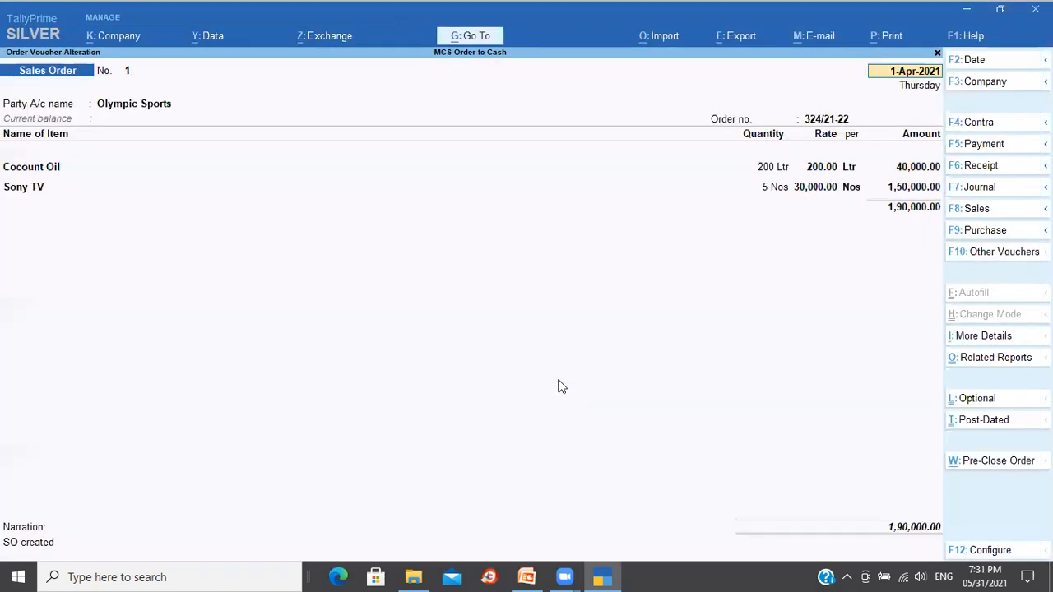
Leave the sales order voucher screens and open the Statistics report
key("Escape")
key("Escape")
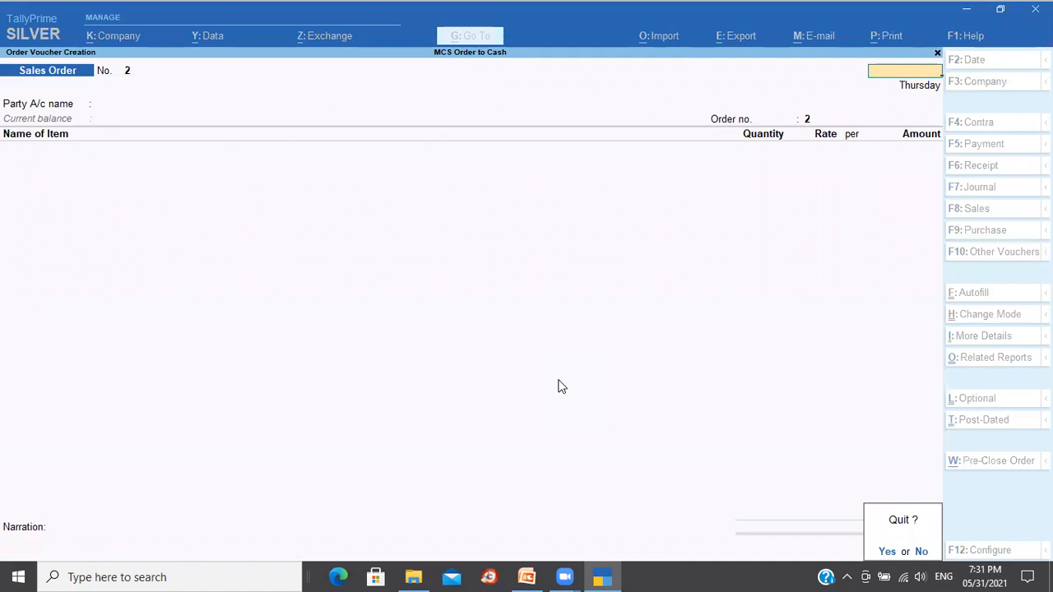
key("y")
key("d")
key("s")
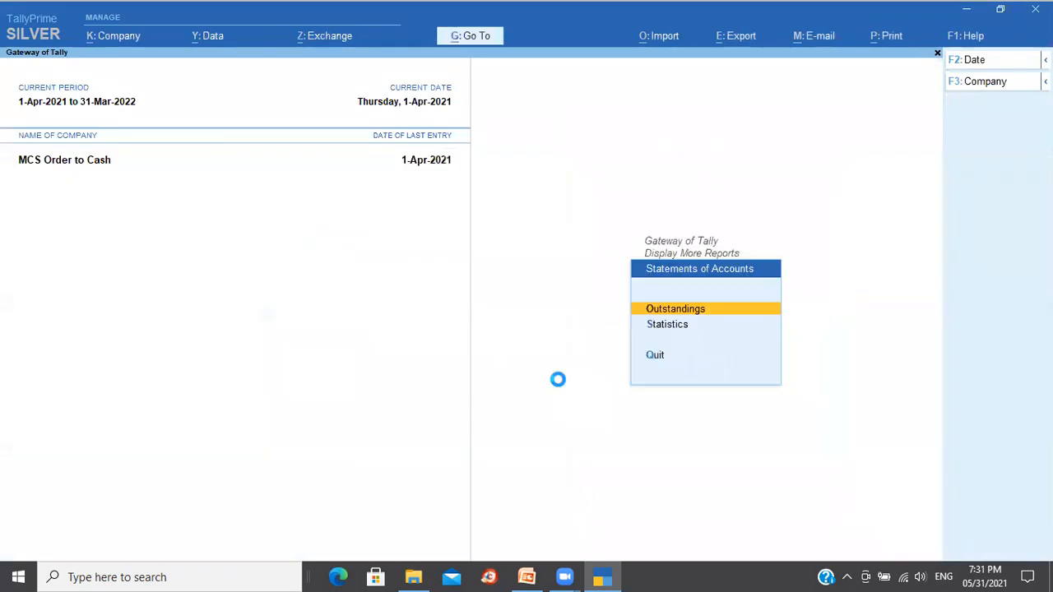
key("s")
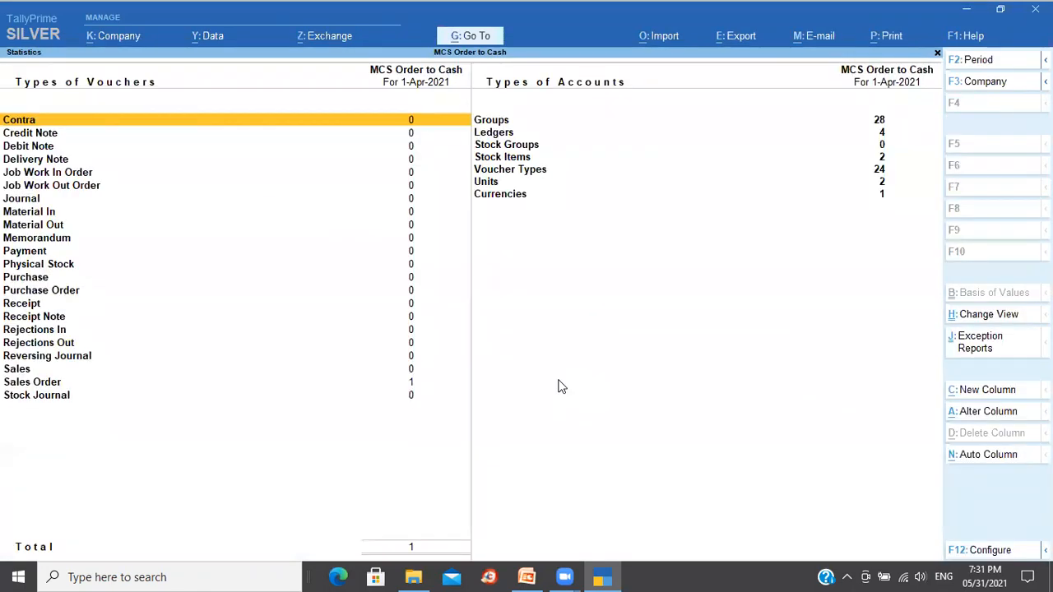
Check the Sales Order entry among the voucher types in the Statistics report, and return to the Gateway of Tally
key("Down")
key("Down")
key("Down")
key("Down")
key("Down")
key("Down")
key("Down")
key("Down")
key("Down")
key("Down")
key("Down")
key("Down")
key("Down")
key("Down")
key("Down")
key("Down")
key("Down")
key("Down")
key("Down")
key("Down")
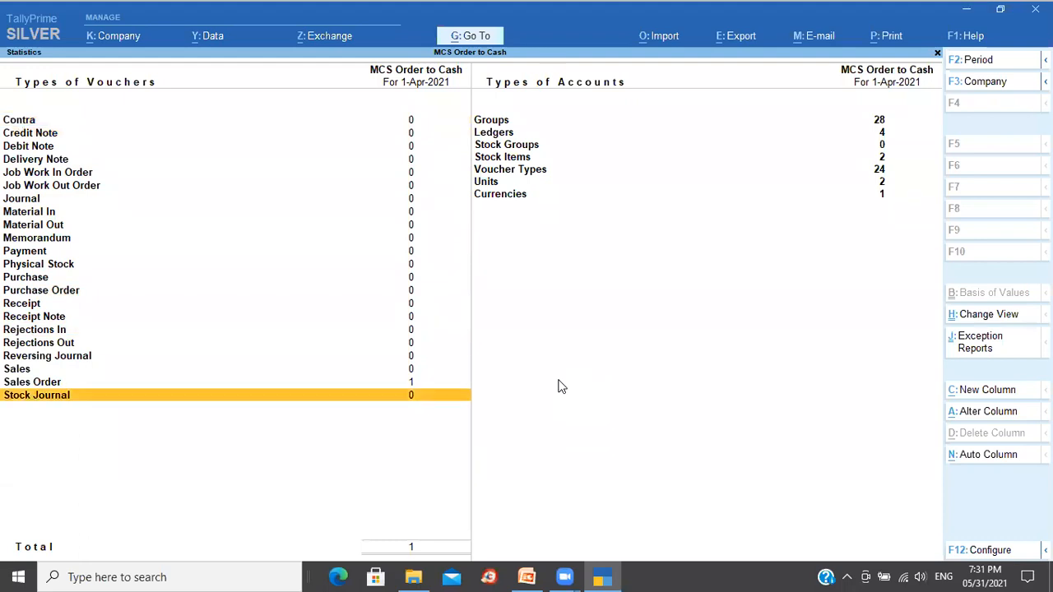
key("Up")
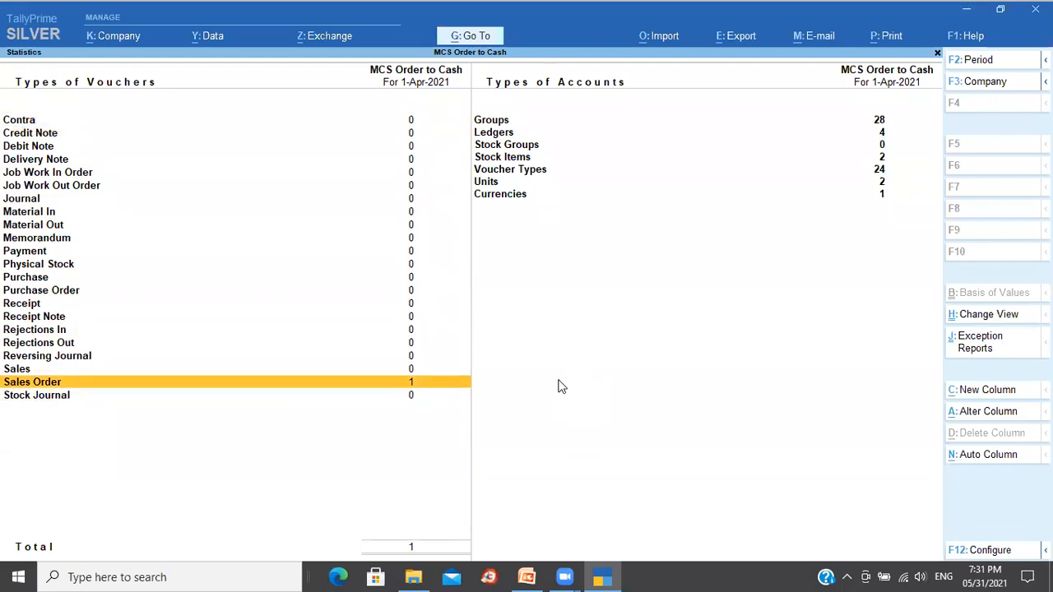
key("Escape")
key("Escape")
key("Escape")
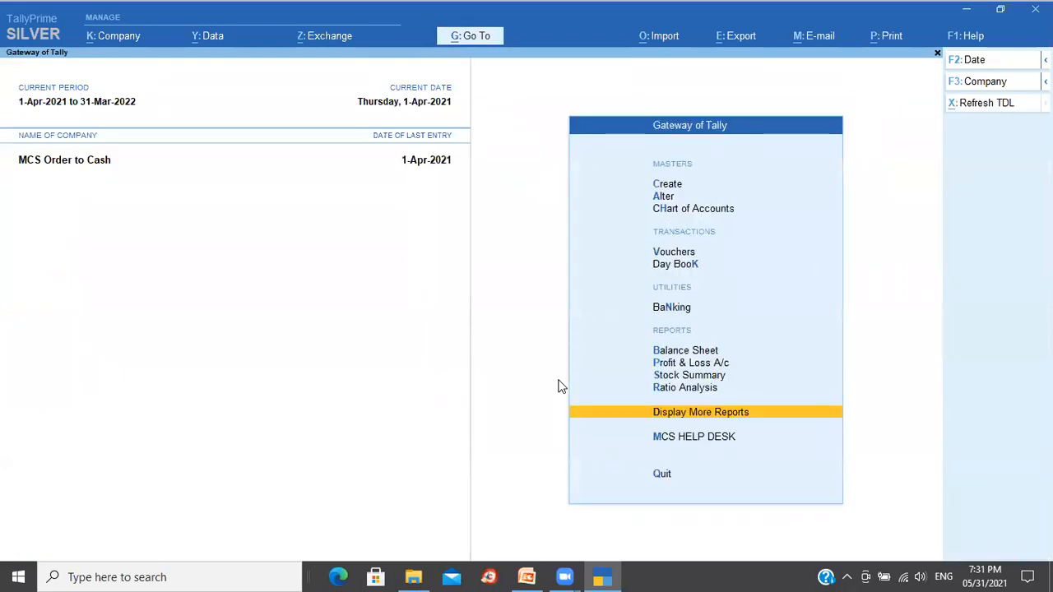
Open the Stock Summary report and bring up the Cocount Oil stock item for alteration
key("Up")
key("Up")
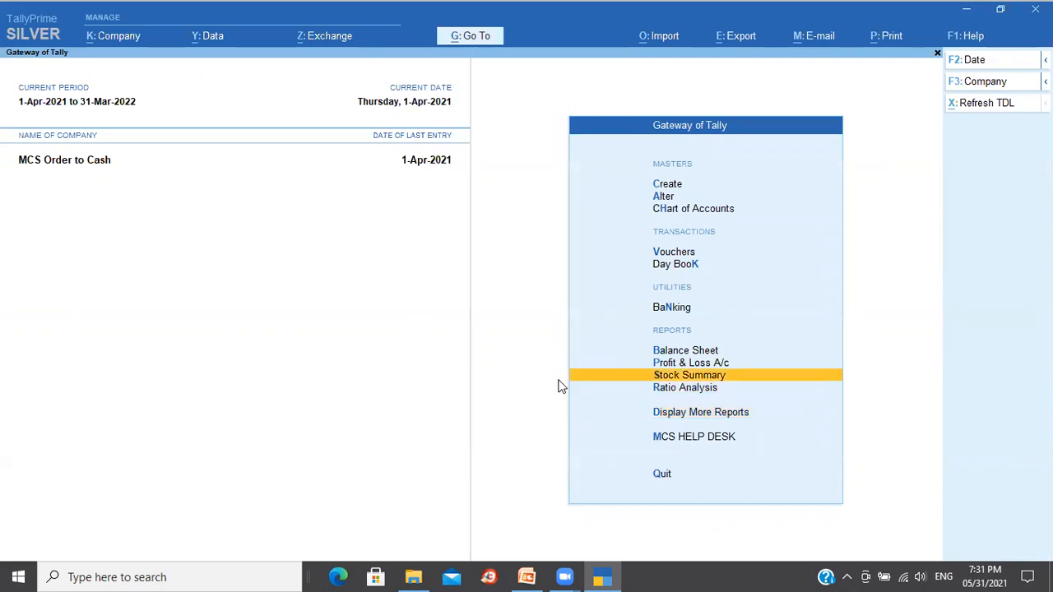
key("Return")
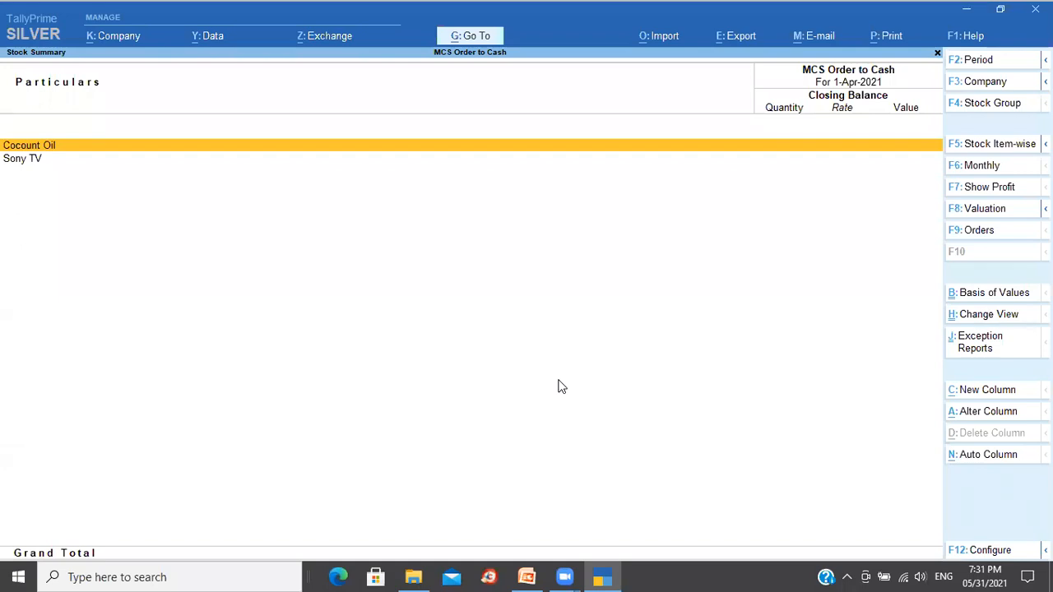
key("ctrl+Return")
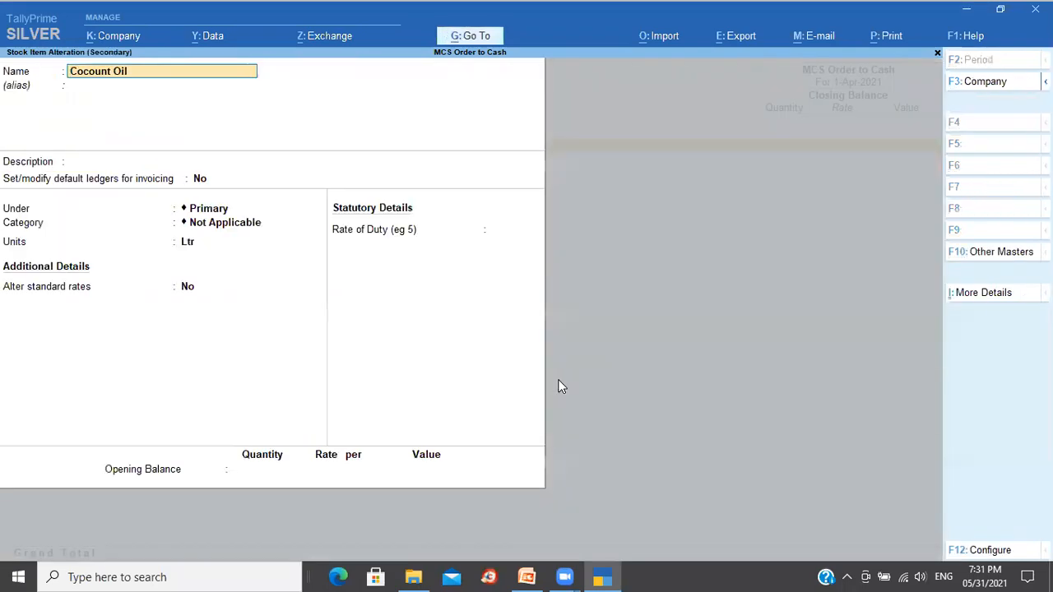
Give Cocount Oil an opening balance of 500 Ltr at a rate of 150 per Ltr and save the stock item
key("Return")
key("Return")
key("Return")
key("Return")
key("Return")
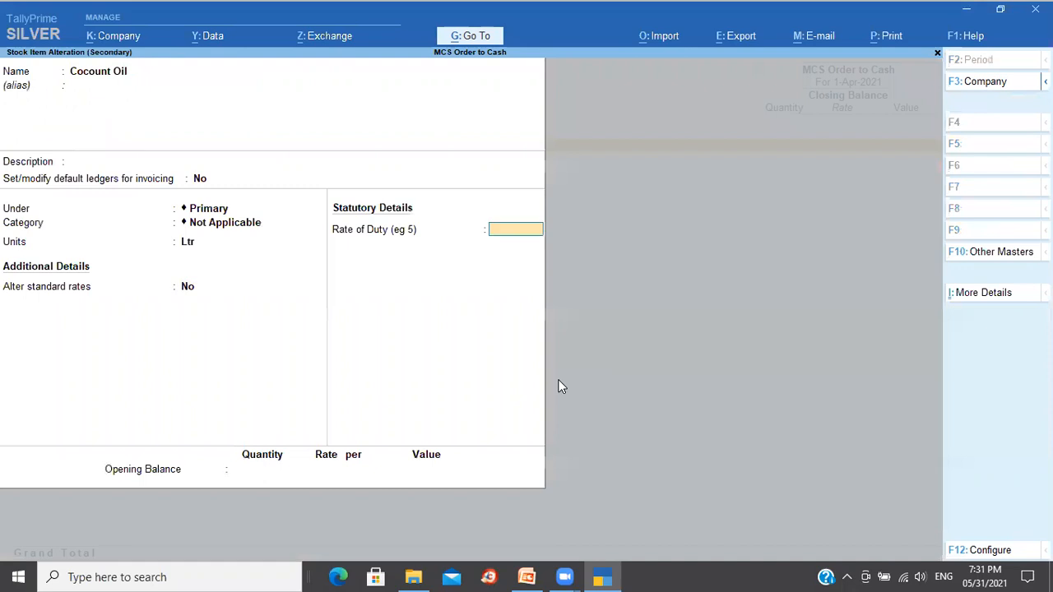
key("Return")
type("500")
key("Return")
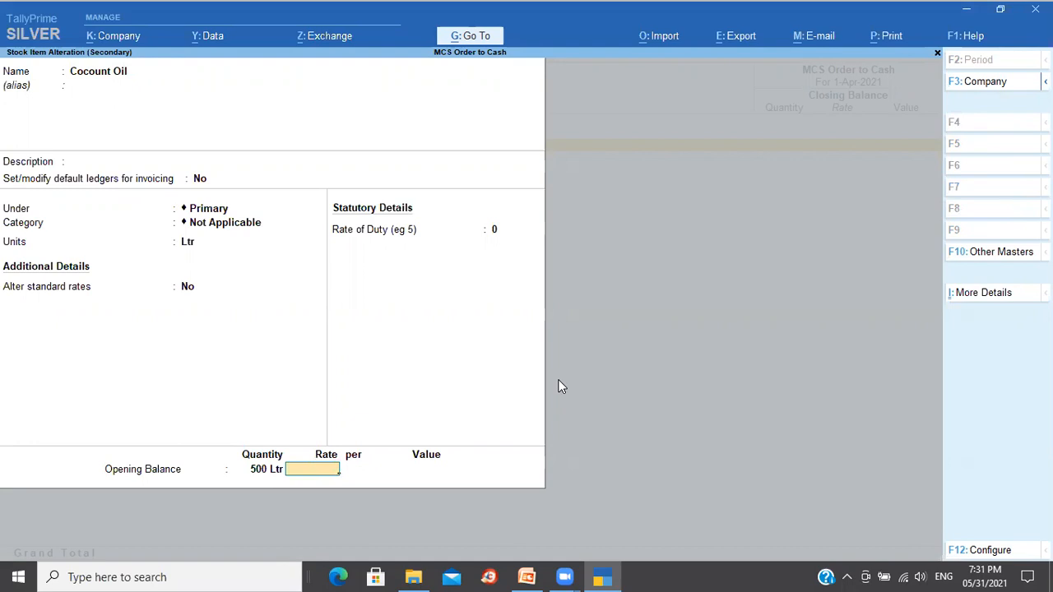
type("150")
key("Return")
key("Return")
key("Return")
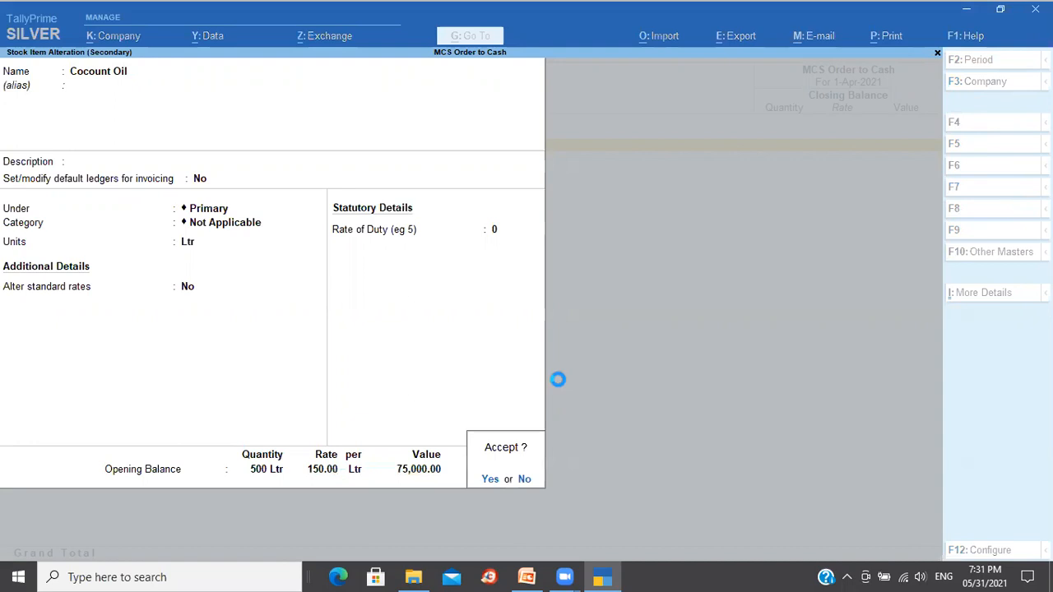
key("Return")
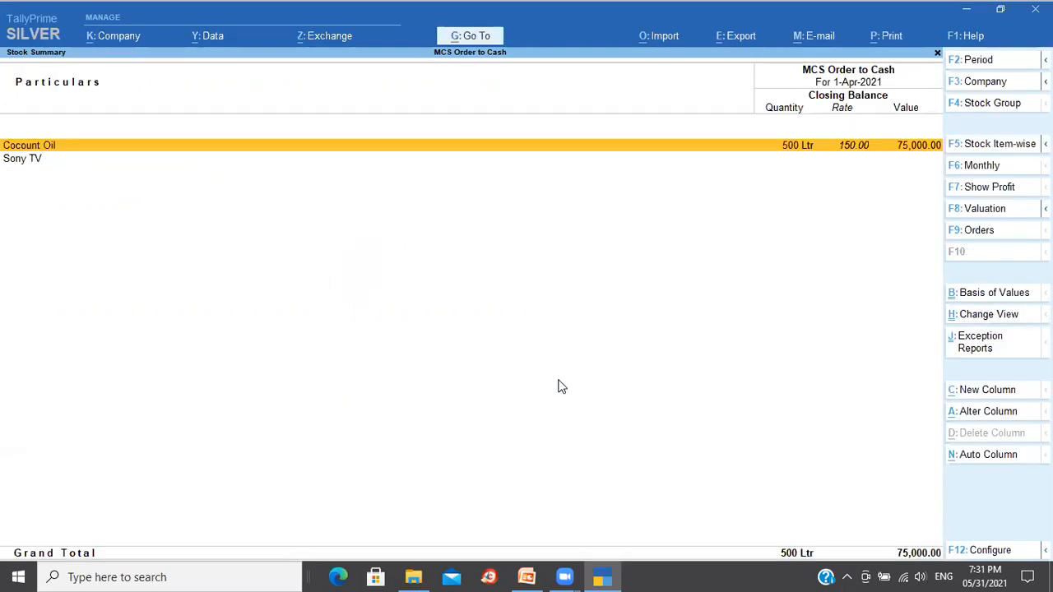
Alter the Sony TV stock item to an opening balance of 35 Nos at a rate of 24,000 and save it
key("Down")
key("ctrl+Return")
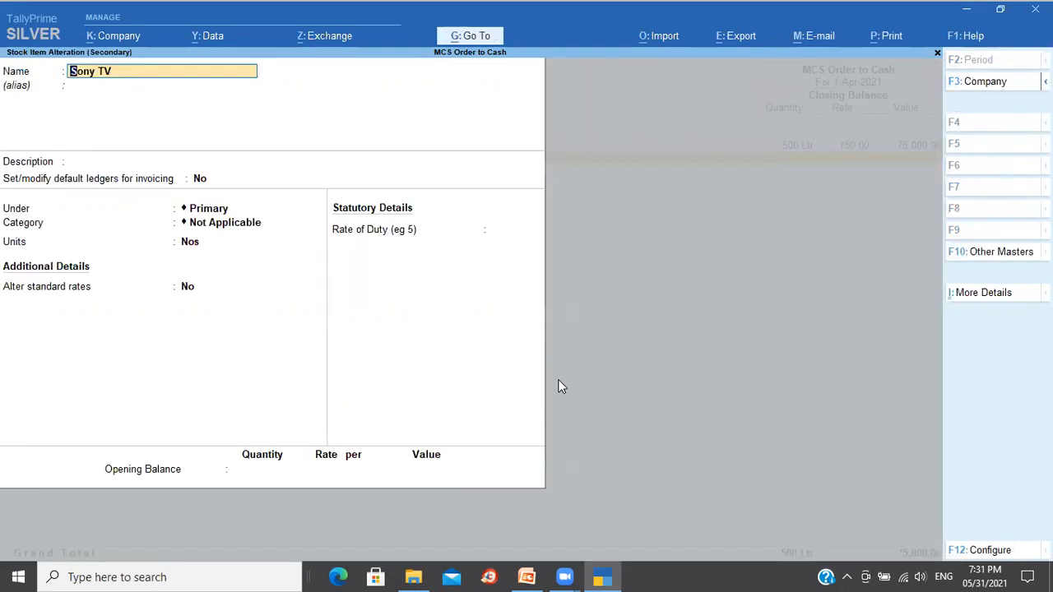
key("ctrl+End")
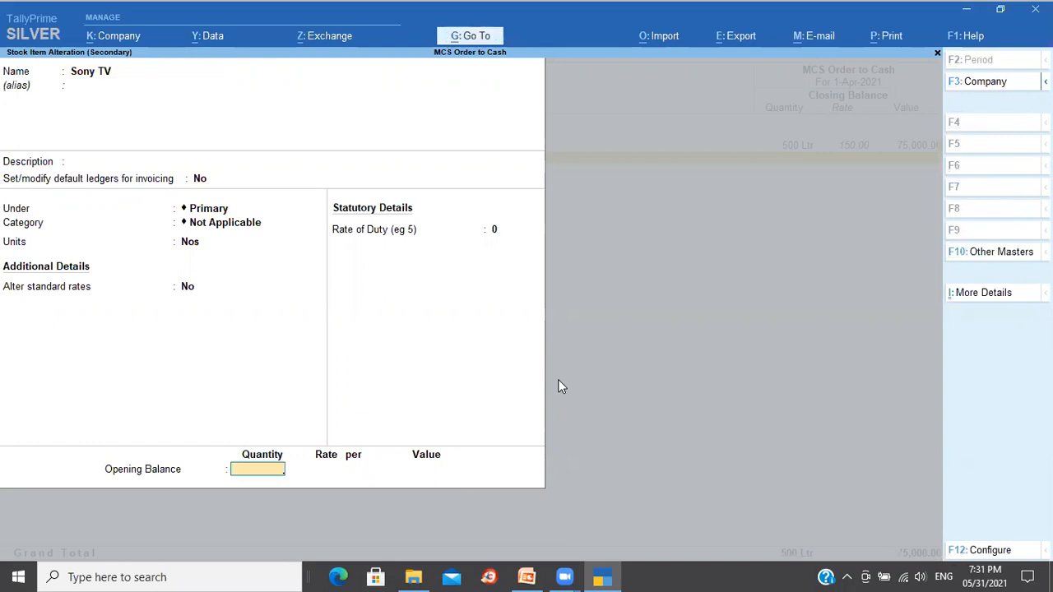
type("35")
key("Return")
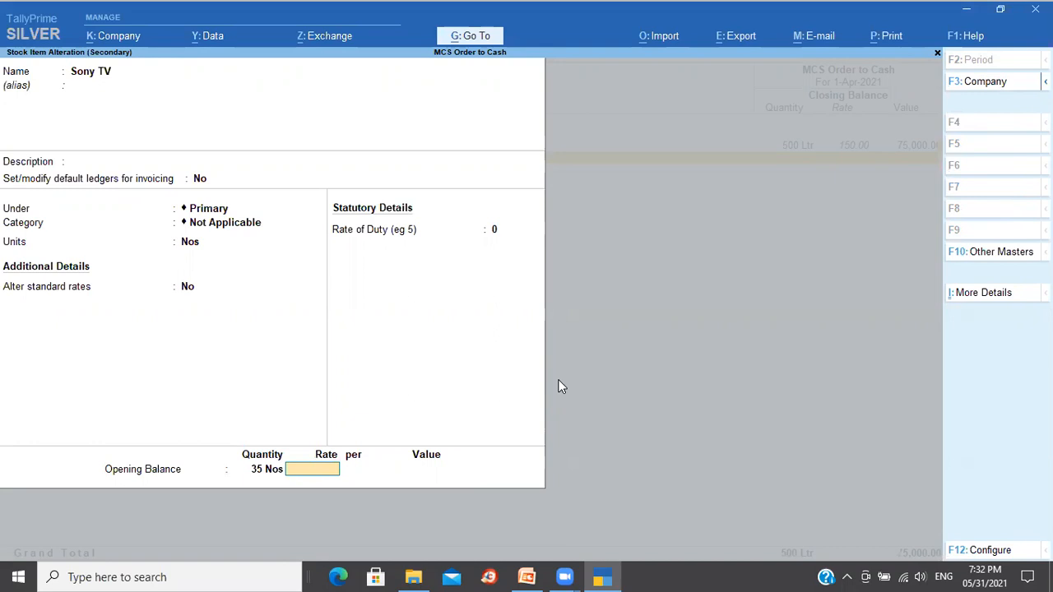
type("240000")
key("BackSpace")
key("Return")
key("Return")
key("Return")
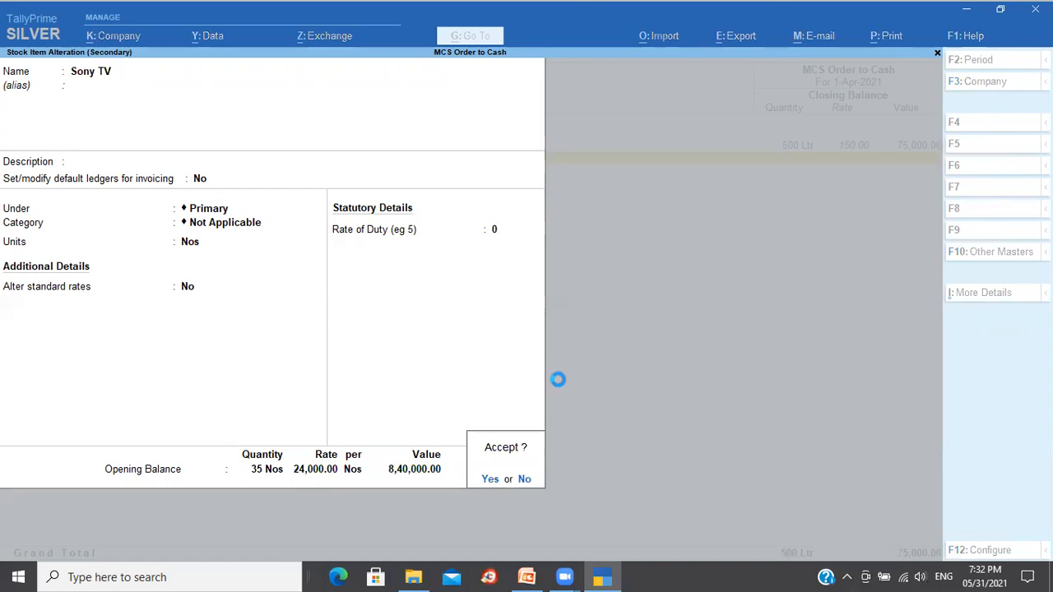
key("Return")
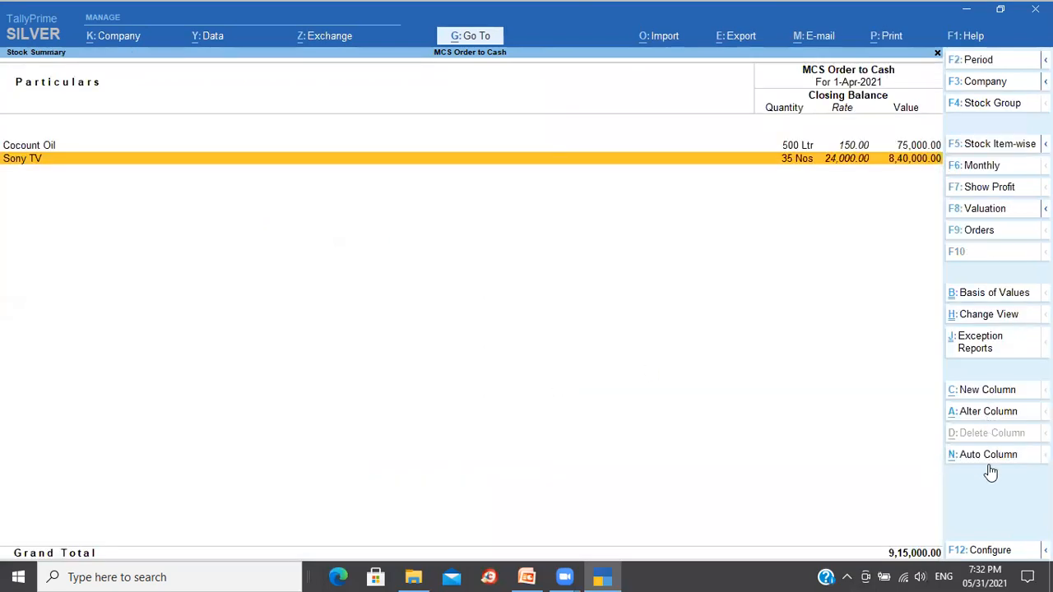
Configure the Stock Summary to show opening balance, goods inwards and goods outwards, and return to the Gateway of Tally
key("F12")
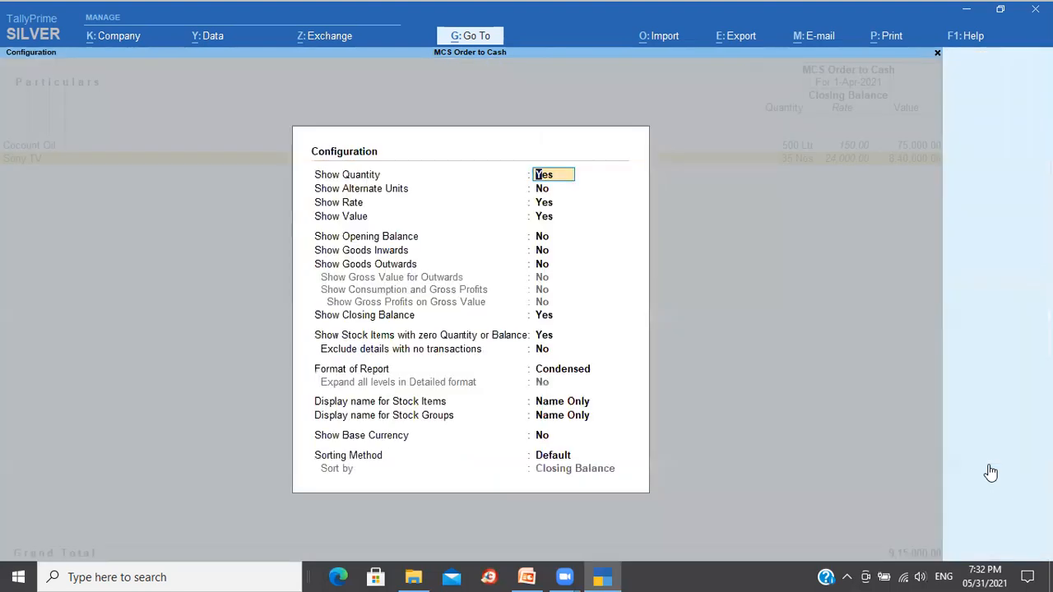
key("Down")
key("Down")
key("Down")
key("Down")
type("y")
key("Return")
type("y")
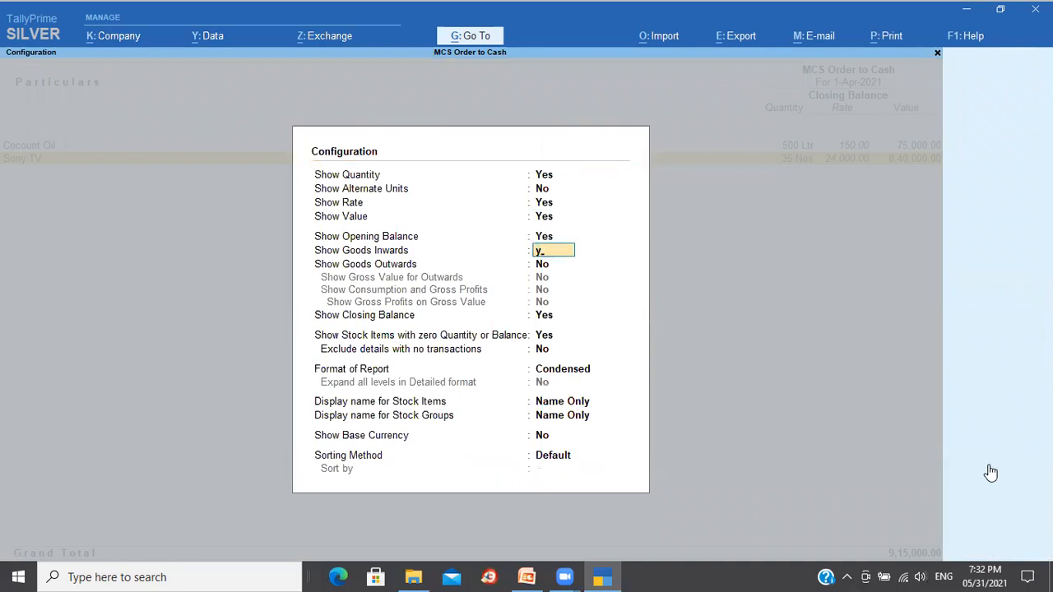
key("Return")
type("y")
key("Return")
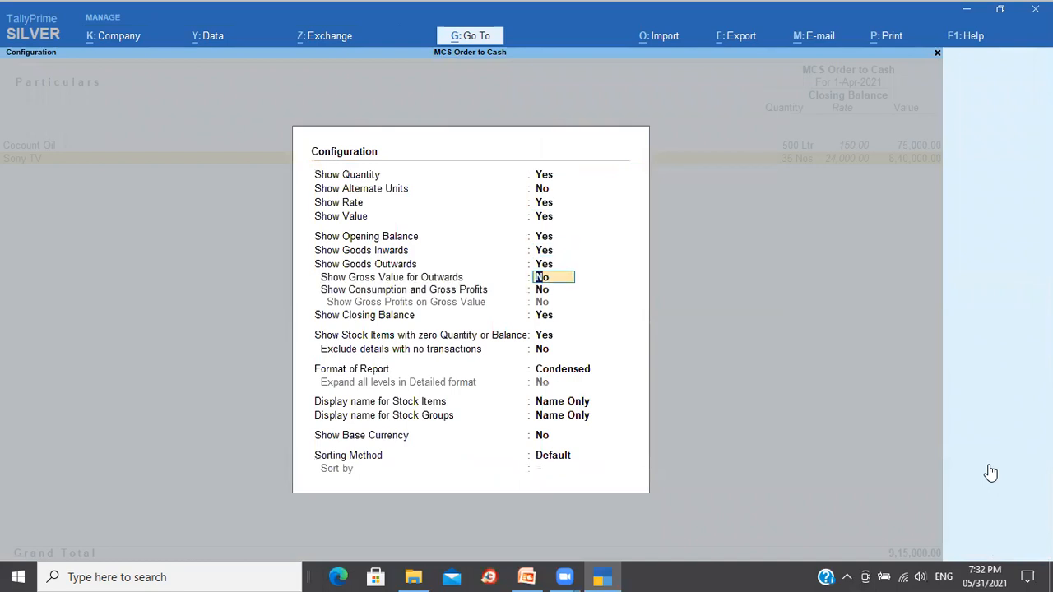
key("ctrl+a")
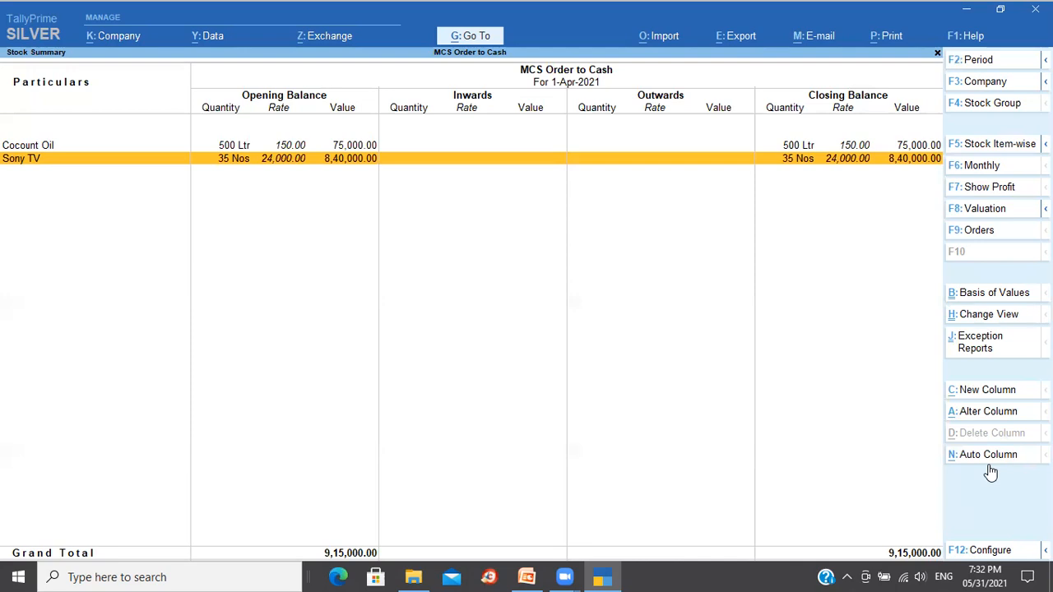
key("Escape")
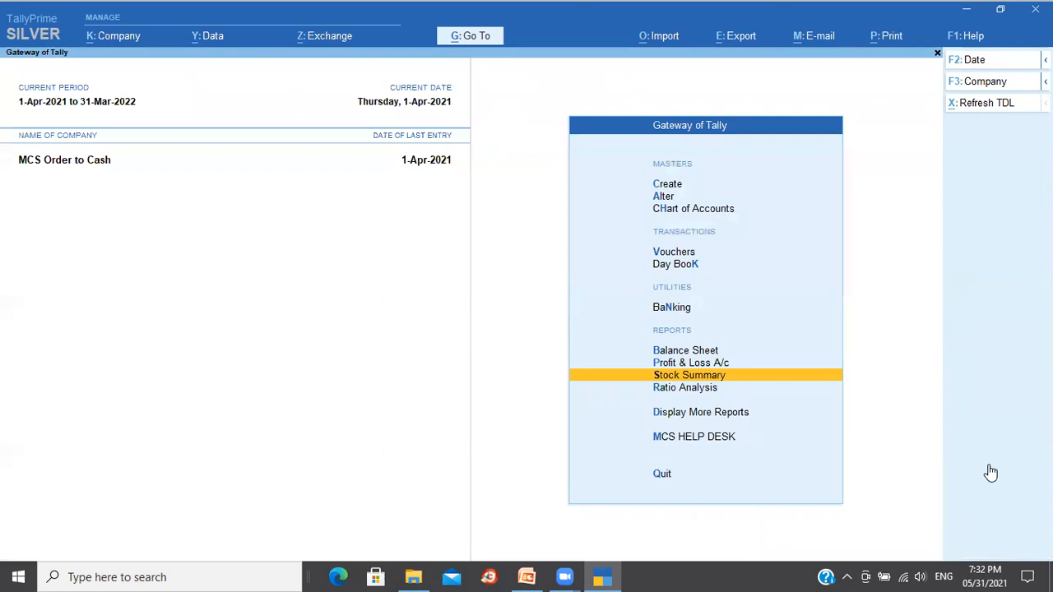
Search the reports for Sales and open Sales Orders (Due Only) from the Sales Order Reports
left_click(471, 36)
type("Sales")
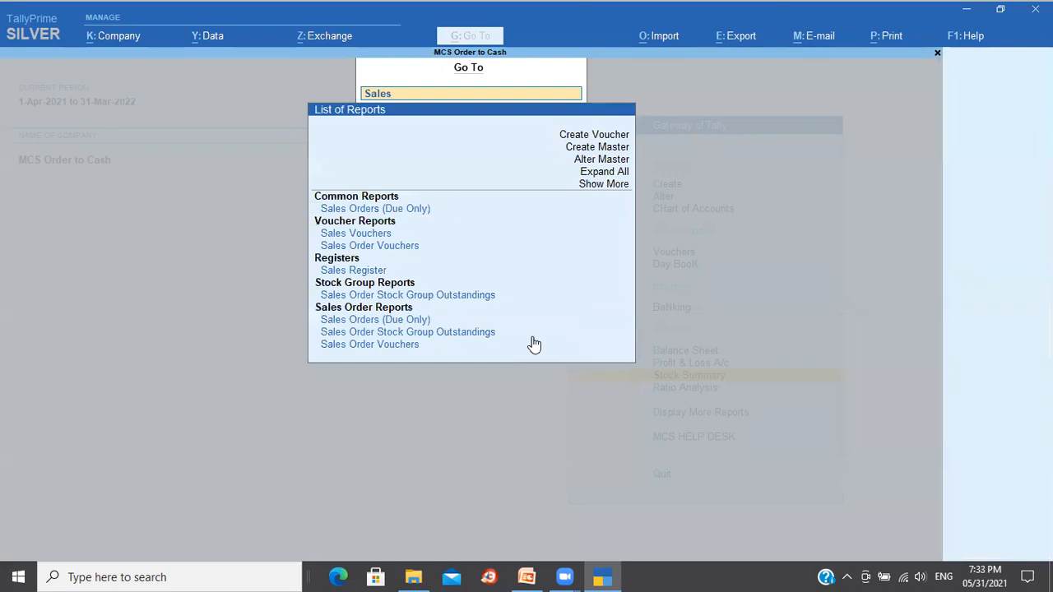
key("Down")
key("Down")
key("Down")
key("Down")
key("Down")
key("Down")
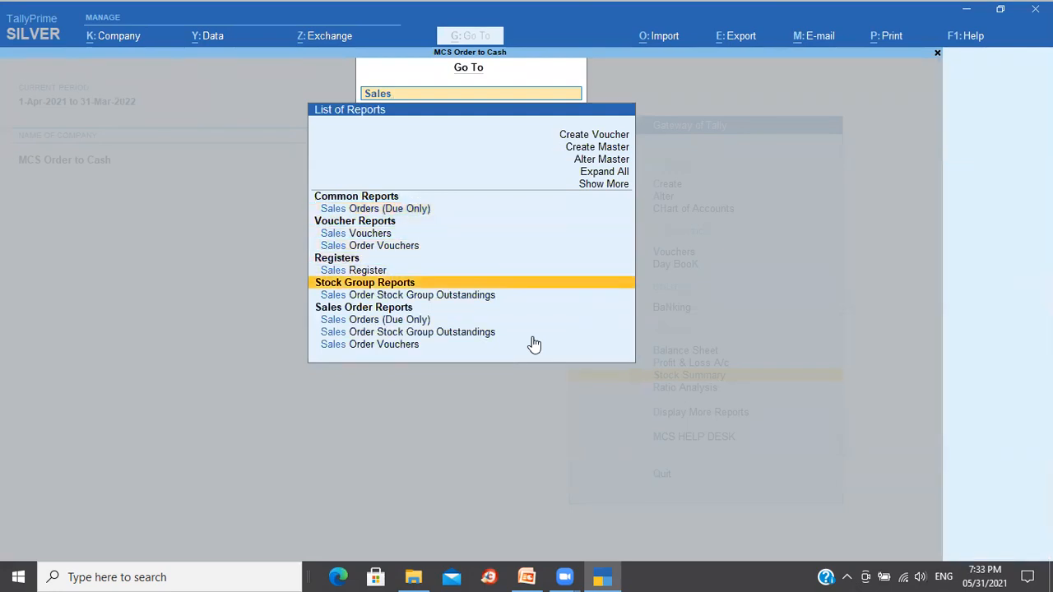
key("Down")
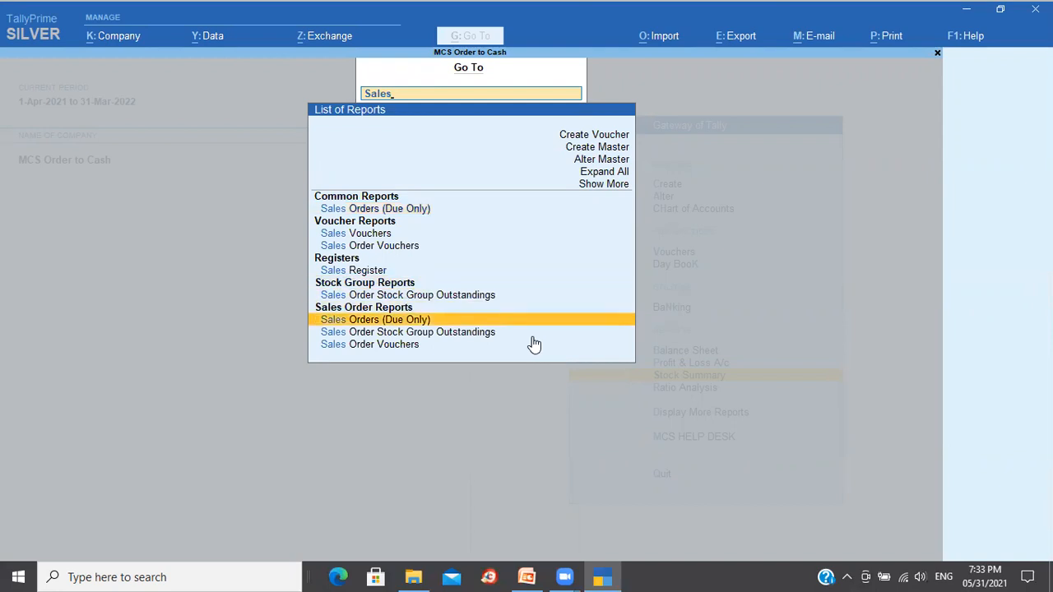
key("Return")
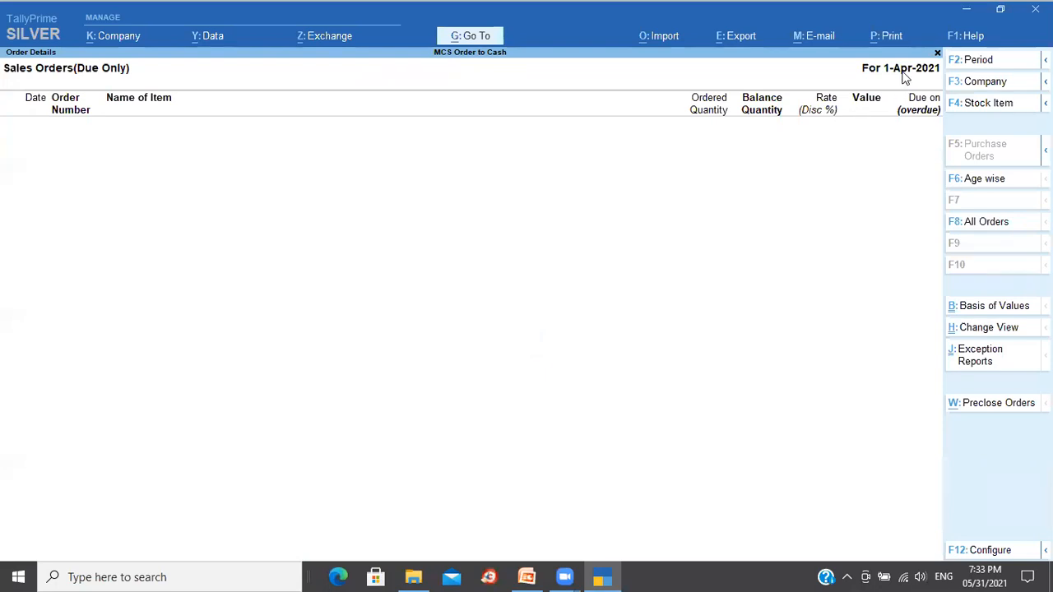
Set the due orders report's period to 1-Apr-2021 to 15-Apr-2021 and review the outstanding order lines
left_click(969, 63)
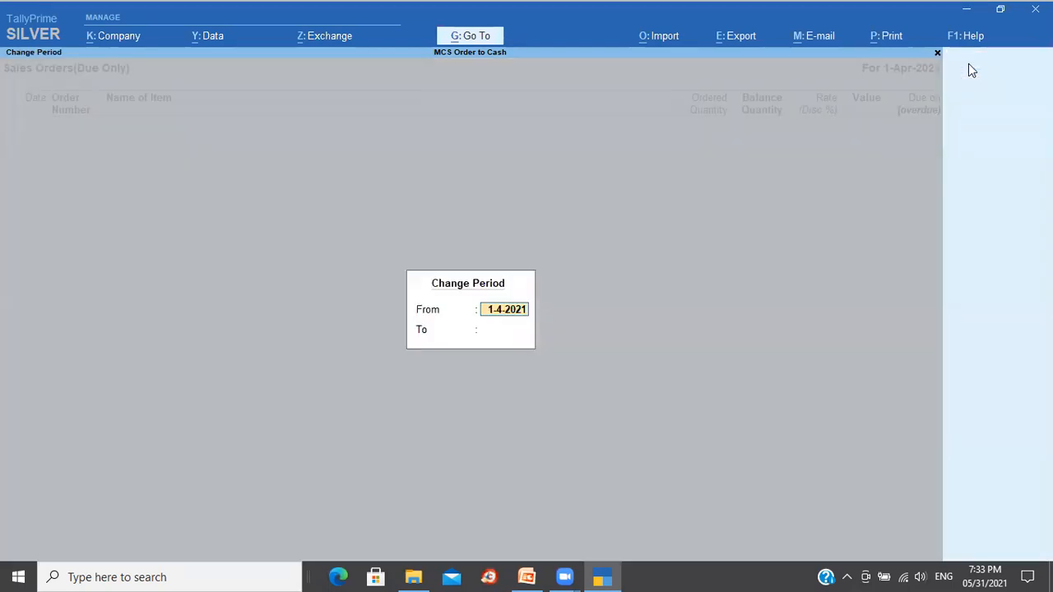
key("Return")
type("15-4")
key("Return")
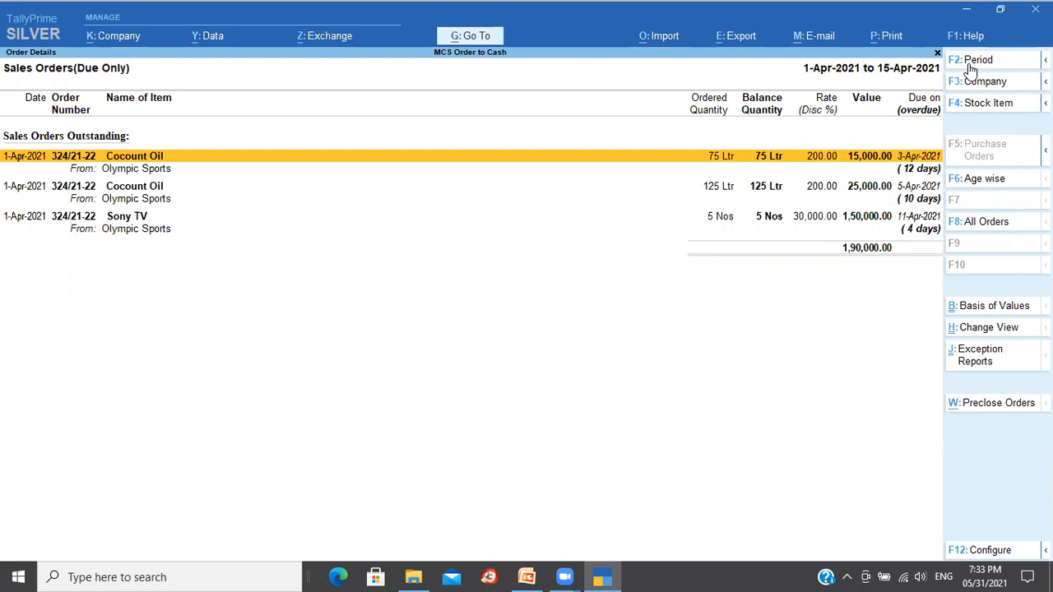
key("Down")
key("Down")
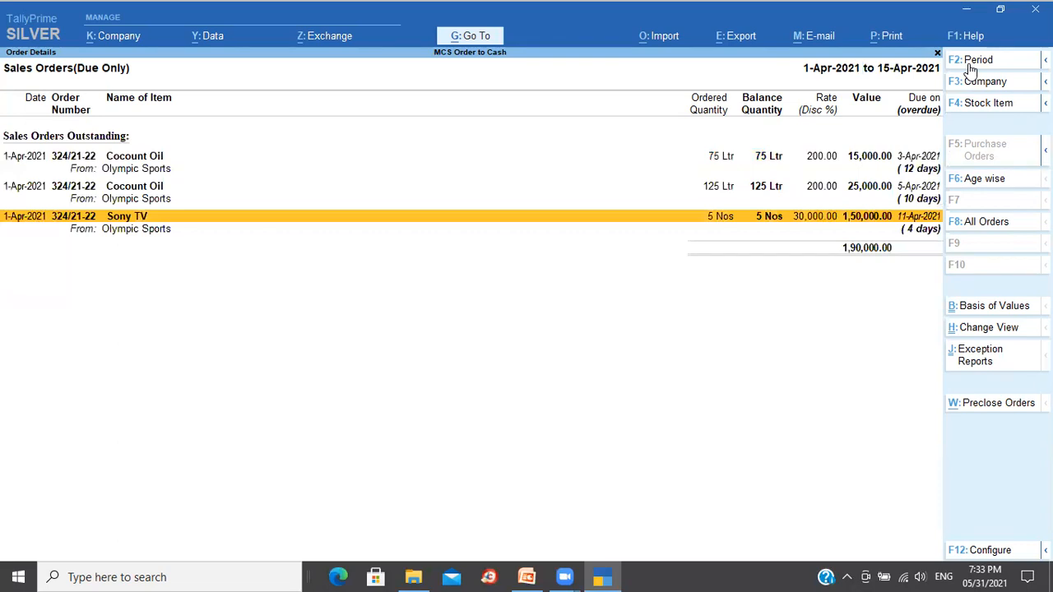
key("Up")
key("Up")
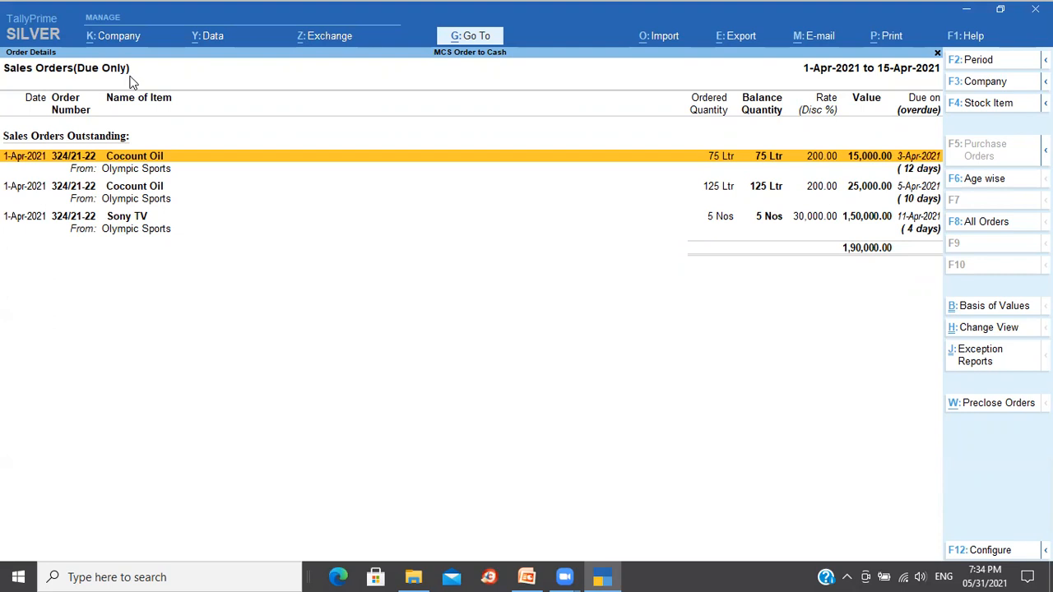
Check the all-orders view and the available ageing methods, and leave the Sales Orders report
left_click(986, 235)
left_click(987, 234)
left_click(1002, 182)
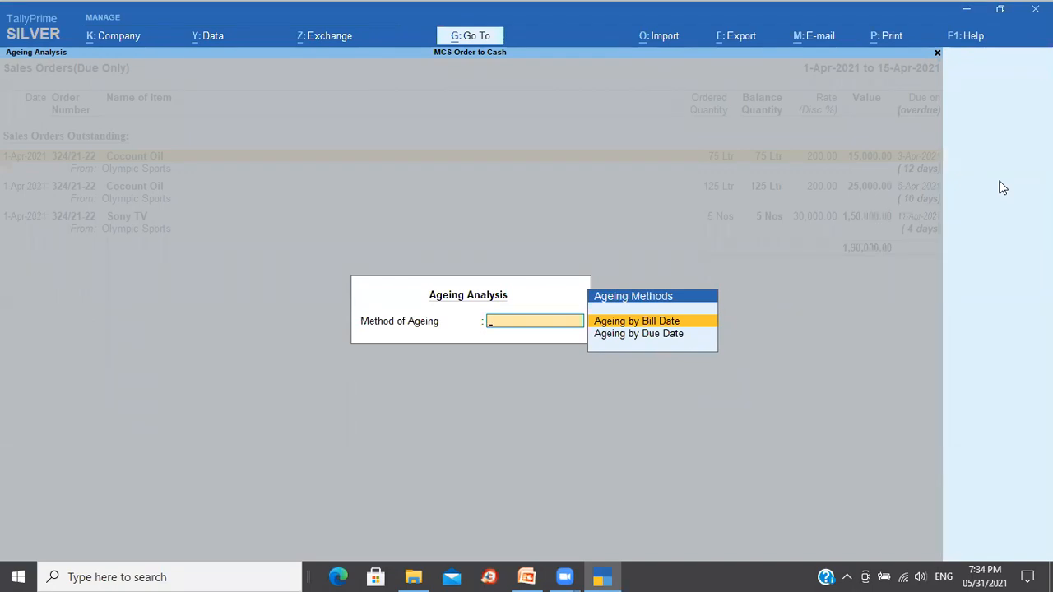
key("Escape")
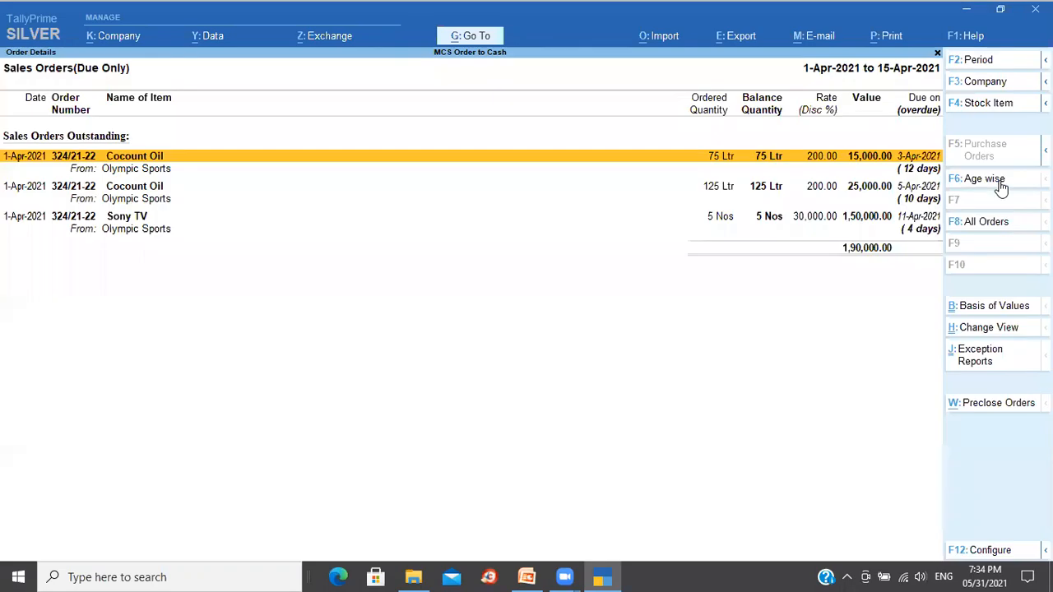
key("Escape")
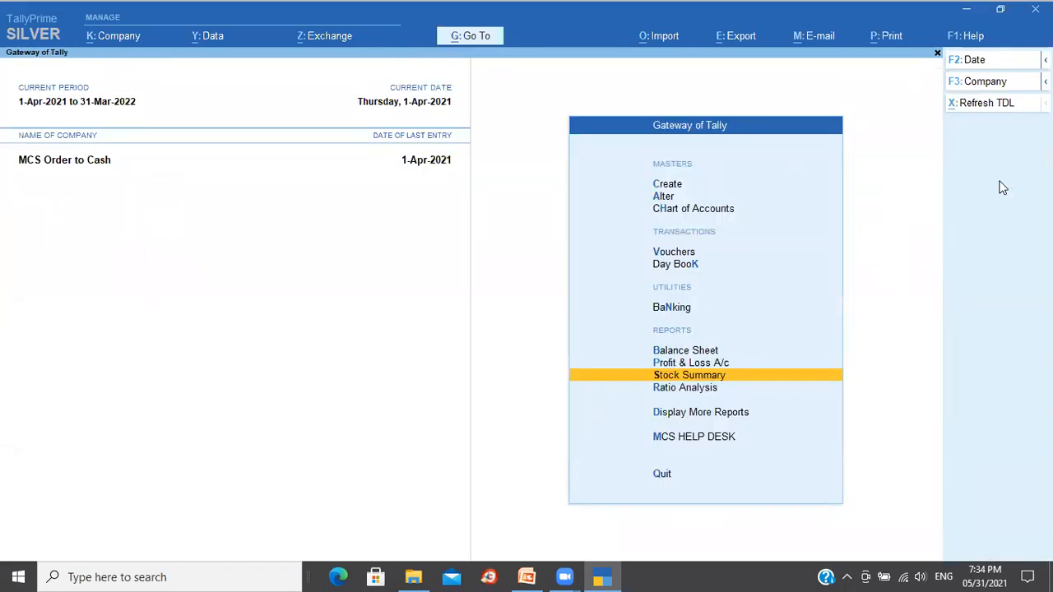
Open the Profit & Loss A/c, expand Sales Accounts to check its ledger, and return to the Gateway of Tally
key("Up")
key("Return")
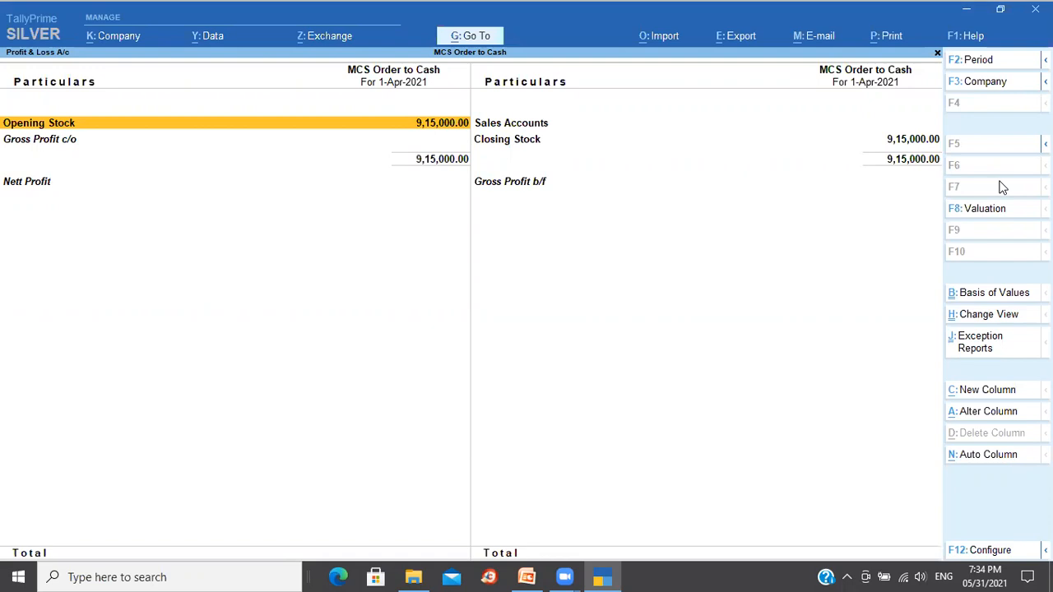
key("Right")
key("shift+Return")
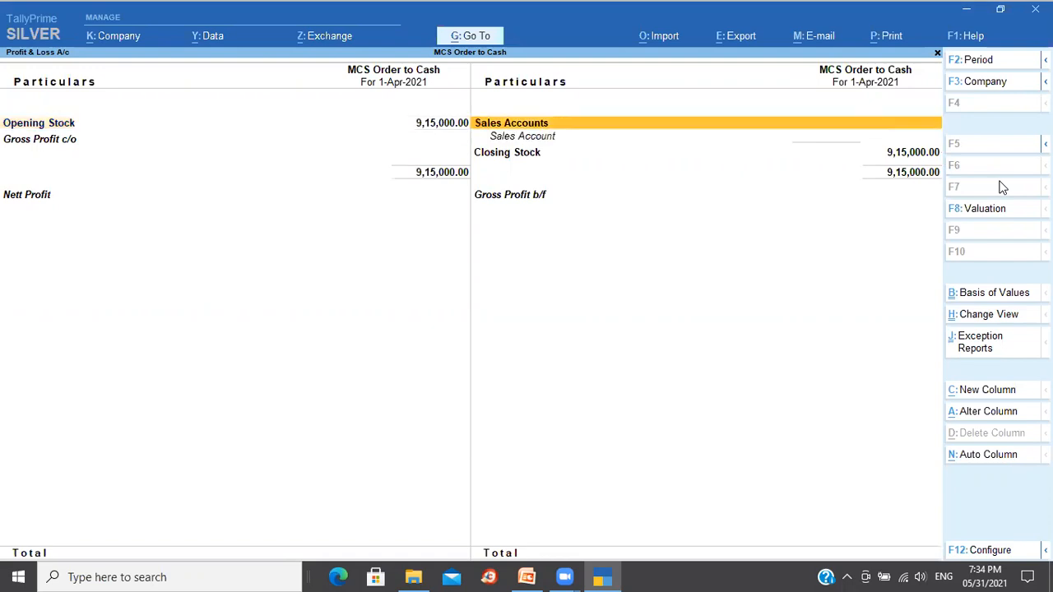
key("Down")
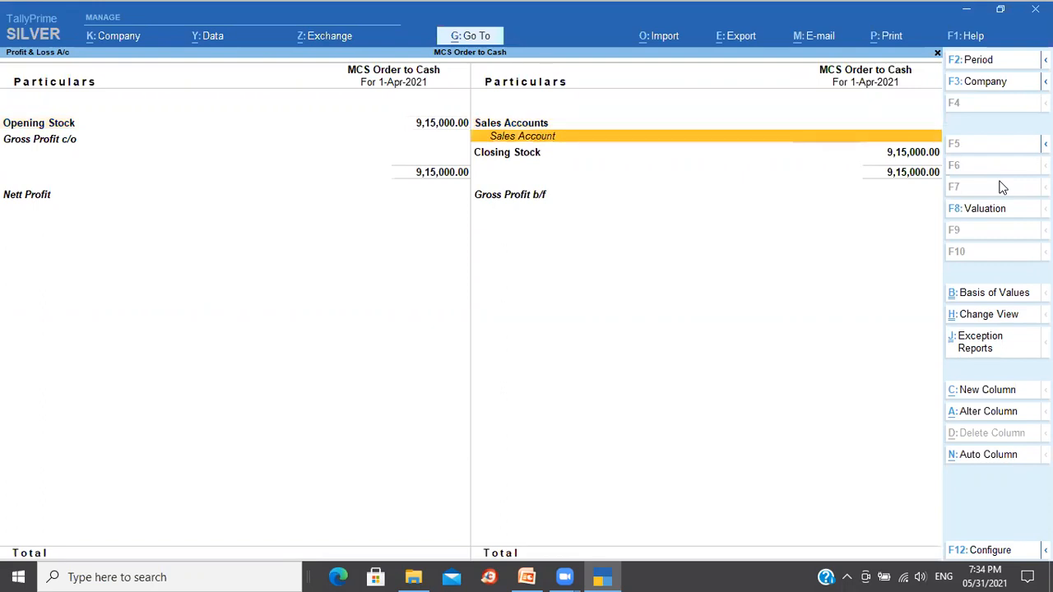
key("Up")
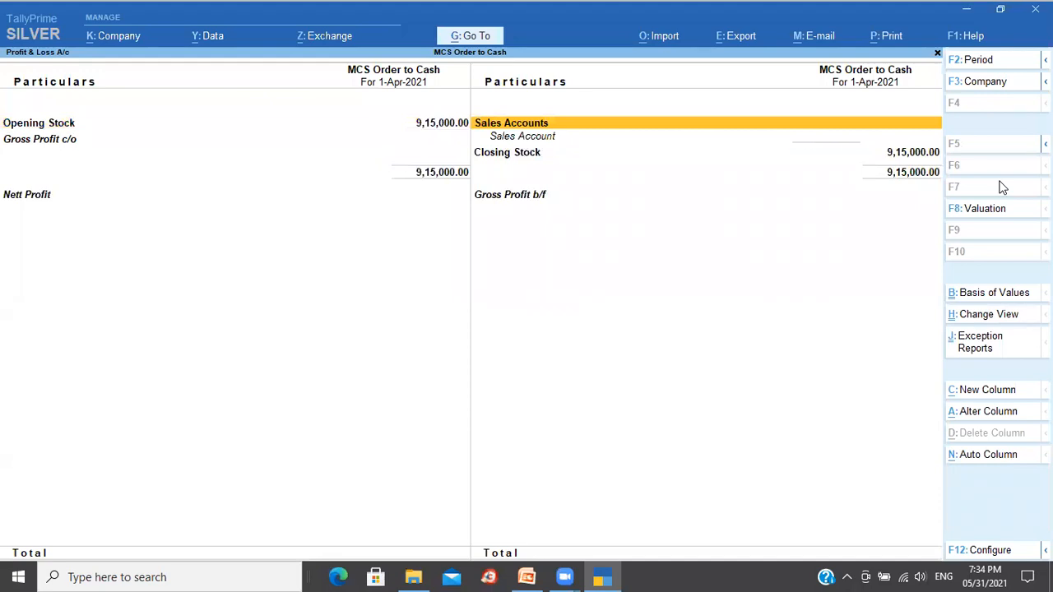
key("Escape")
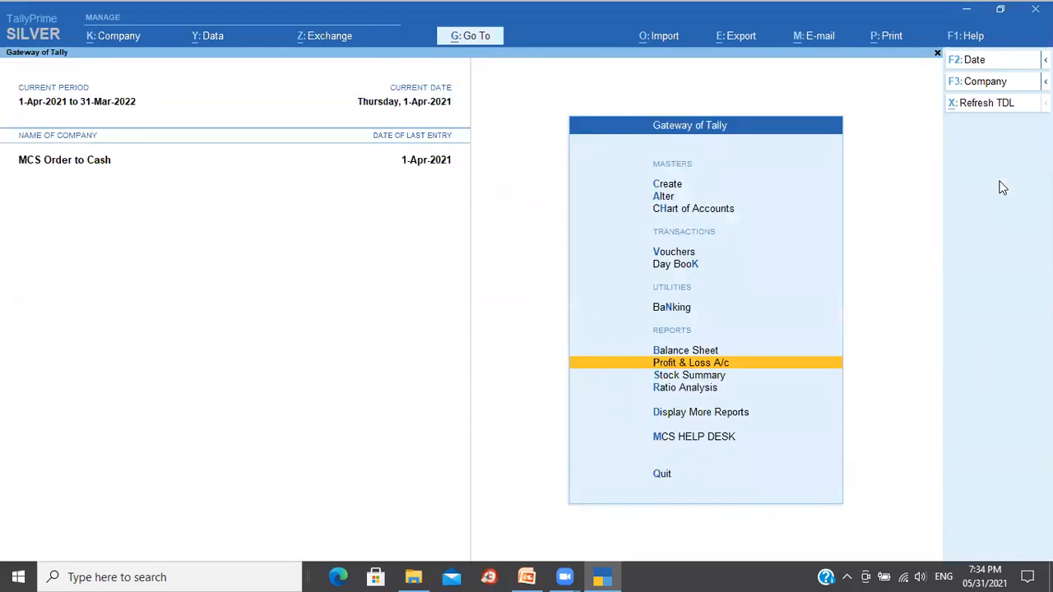
Switch to the PowerPoint presentation showing the Order to Cash – Type 1 flow slide
key("alt")
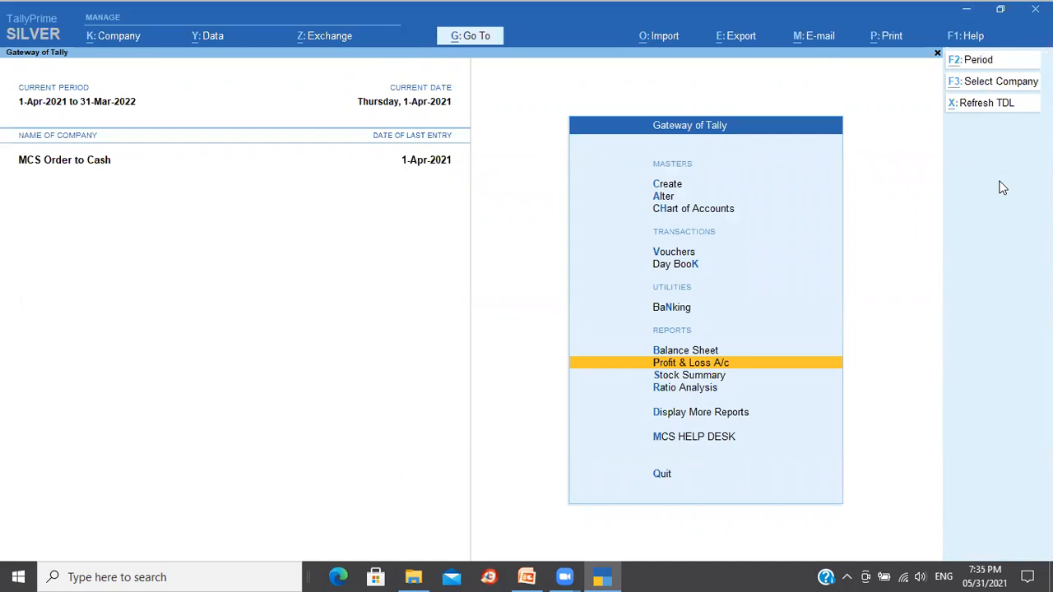
key("alt+Tab")
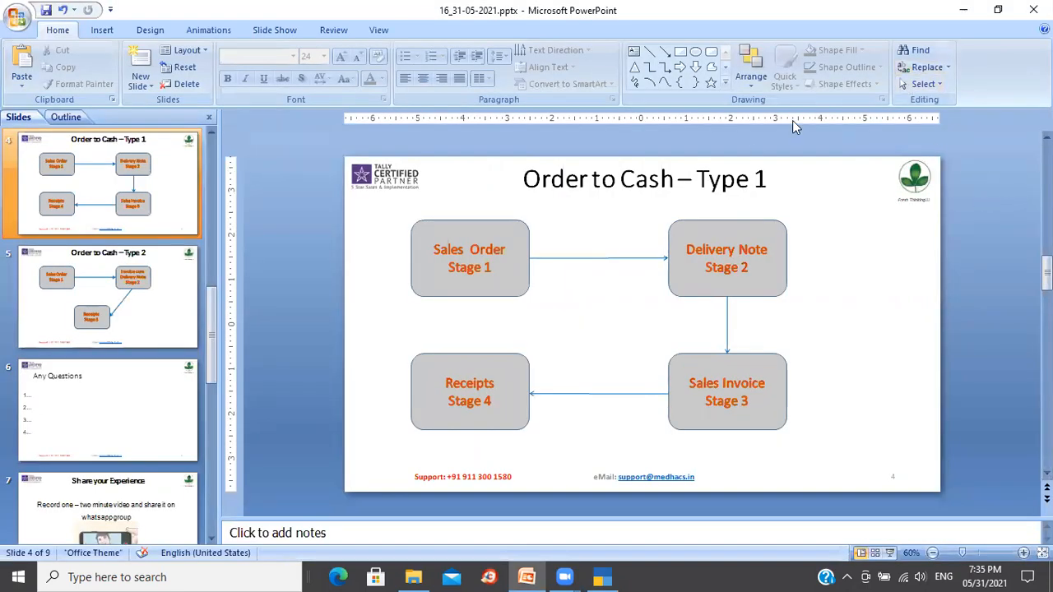
Switch from the order-to-cash slide to TallyPrime and open voucher entry
left_click(713, 245)
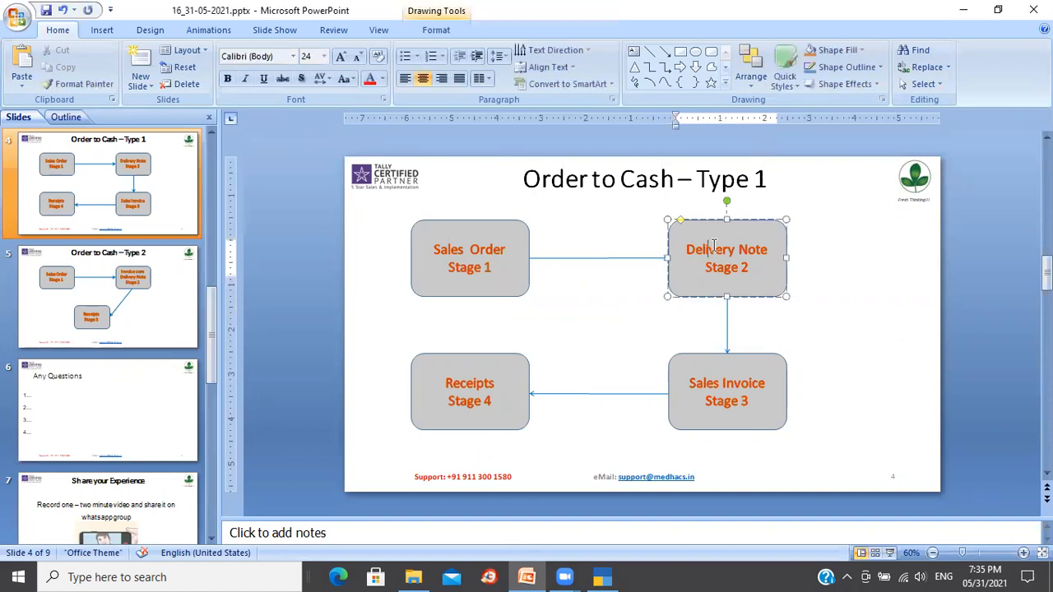
left_click(601, 575)
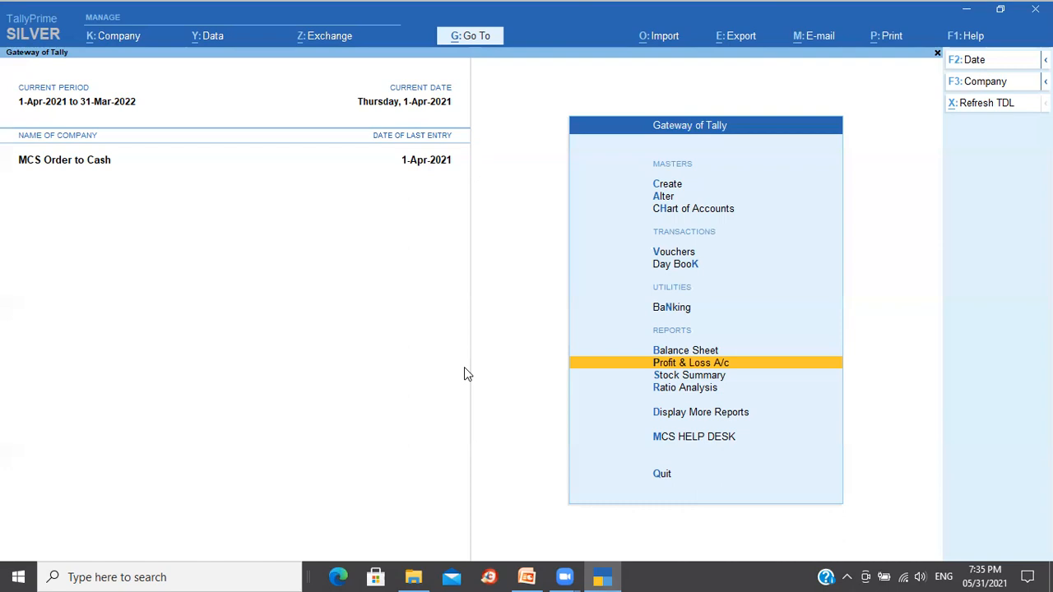
key("Up")
key("Up")
key("Up")
key("Up")
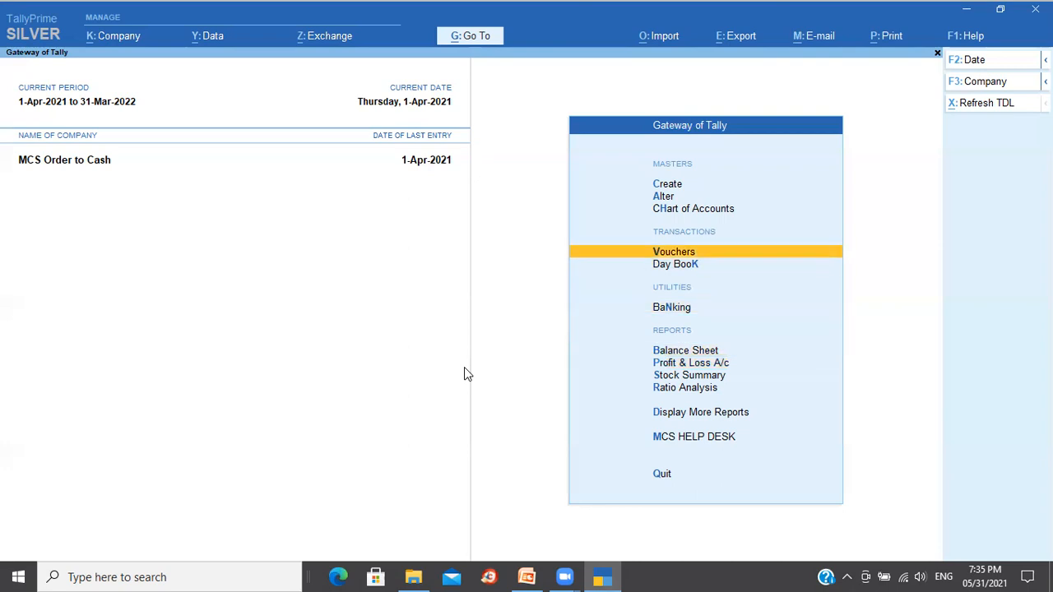
key("Return")
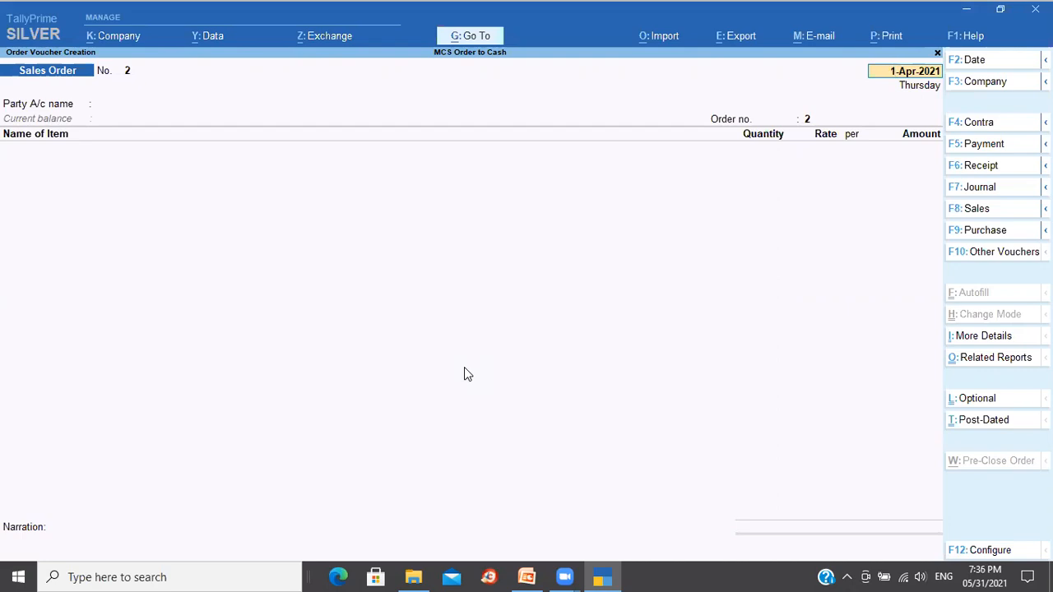
Set the voucher date to 4-Apr-2021
key("F2")
type("4 4")
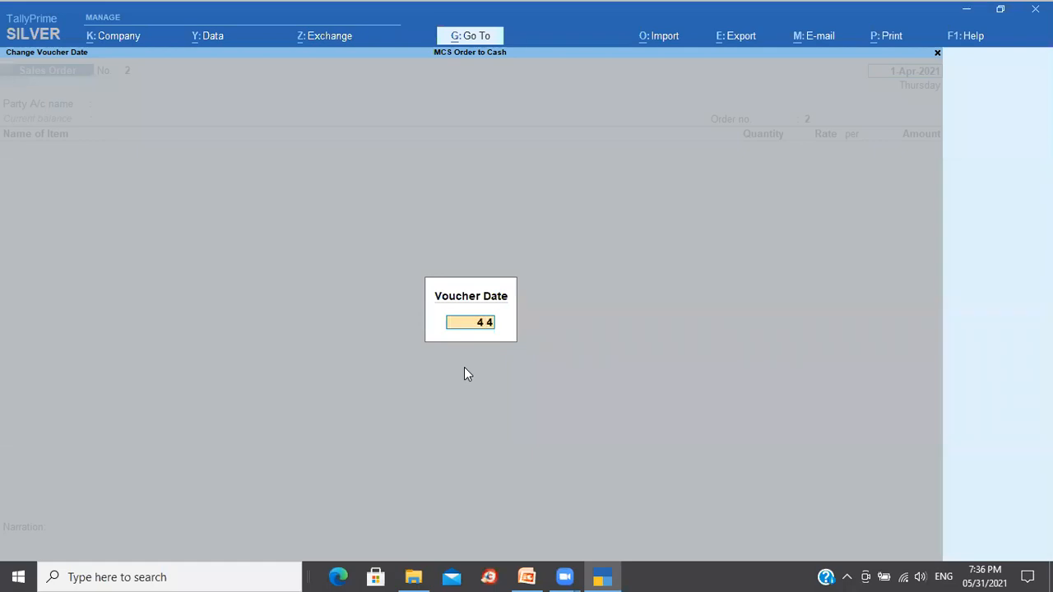
key("Return")
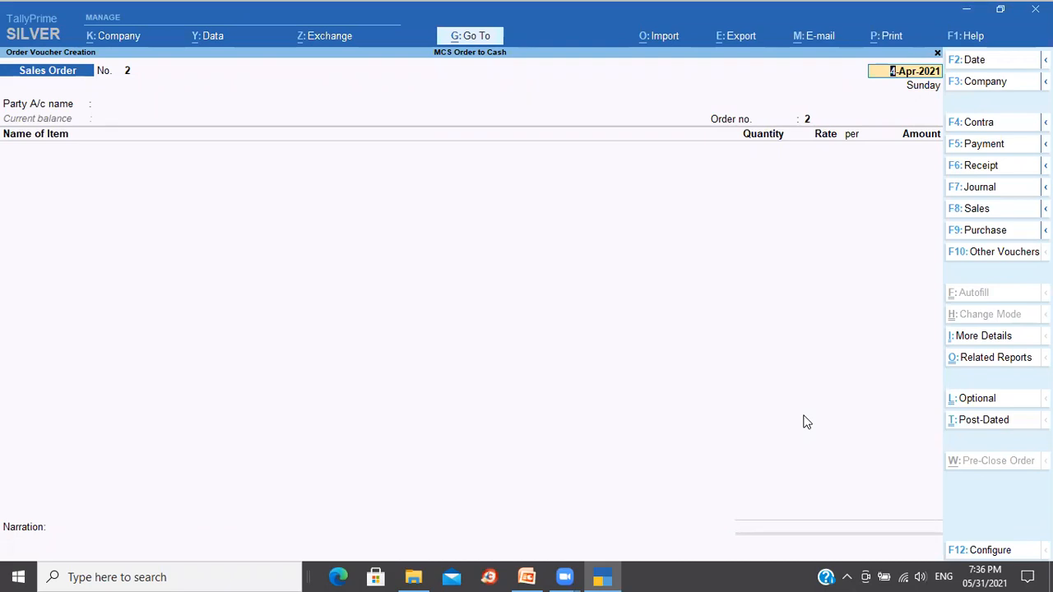
Show the inactive voucher types, choose Delivery Note and activate it to start a new delivery note
left_click(999, 262)
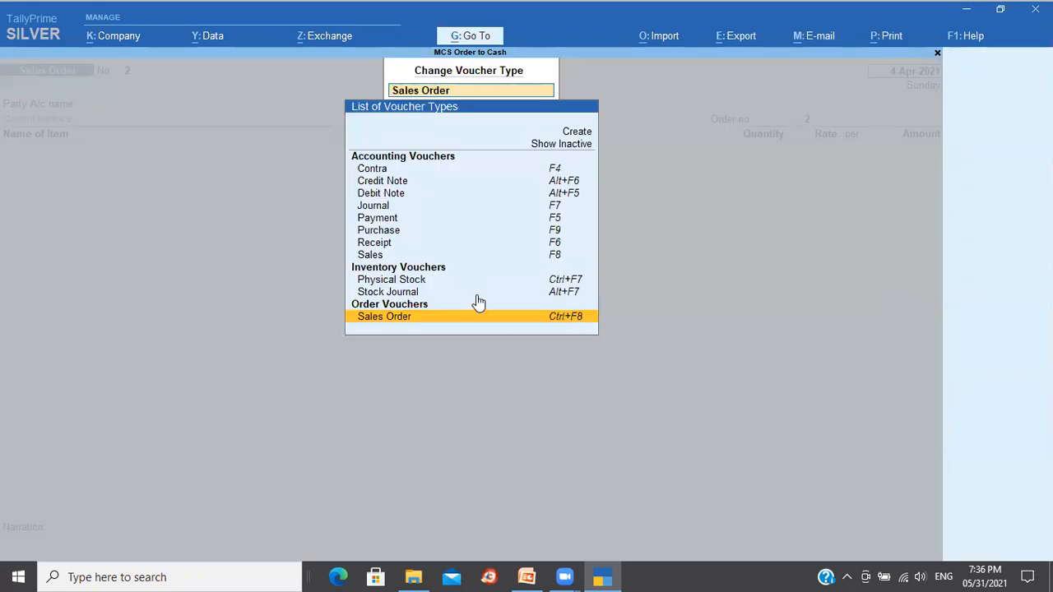
left_click(578, 145)
key("Down")
key("Down")
key("Down")
key("Down")
key("Down")
key("Down")
key("Down")
key("Down")
key("Down")
key("Down")
key("Down")
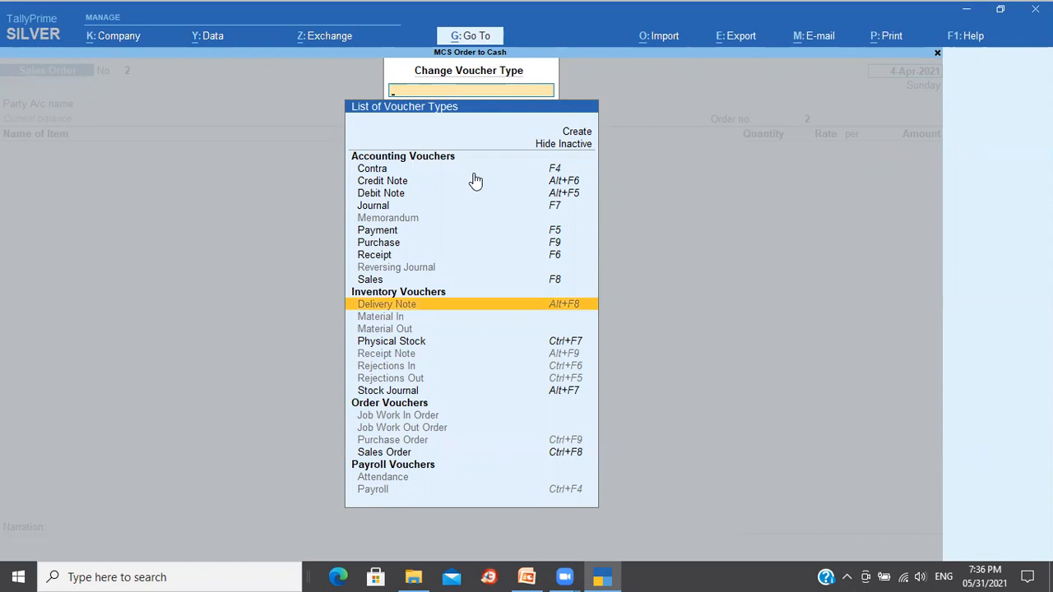
key("Return")
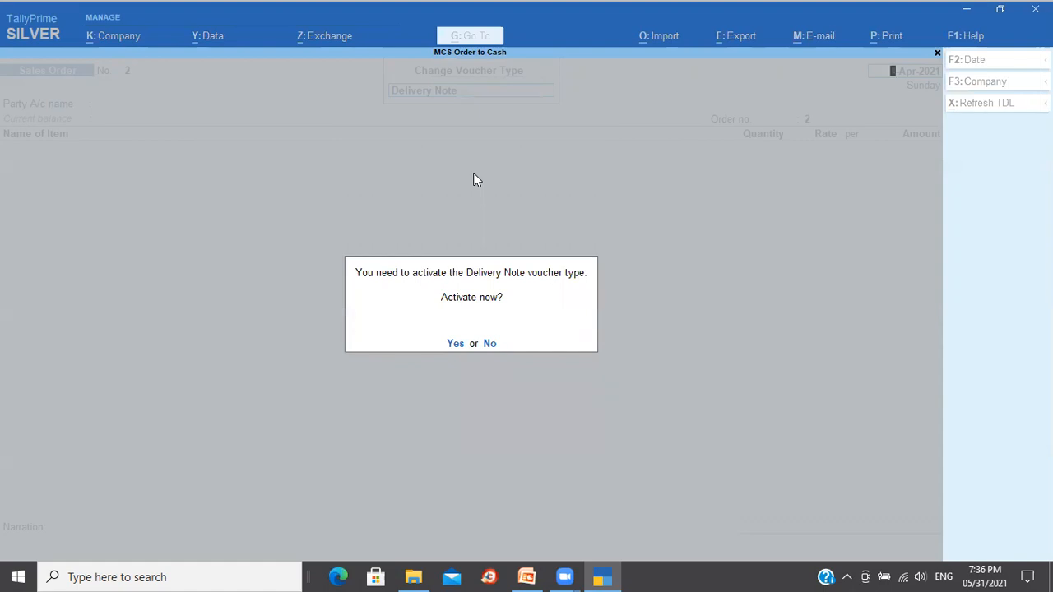
key("y")
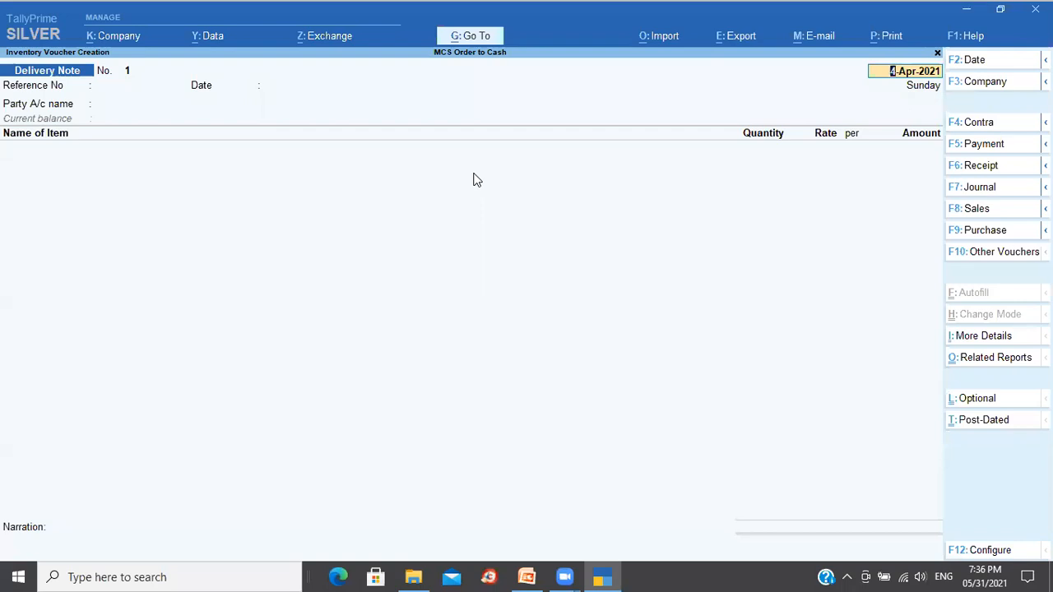
Keep the date, leave the reference number blank and choose Olympic Sports as the delivery note's party
key("Return")
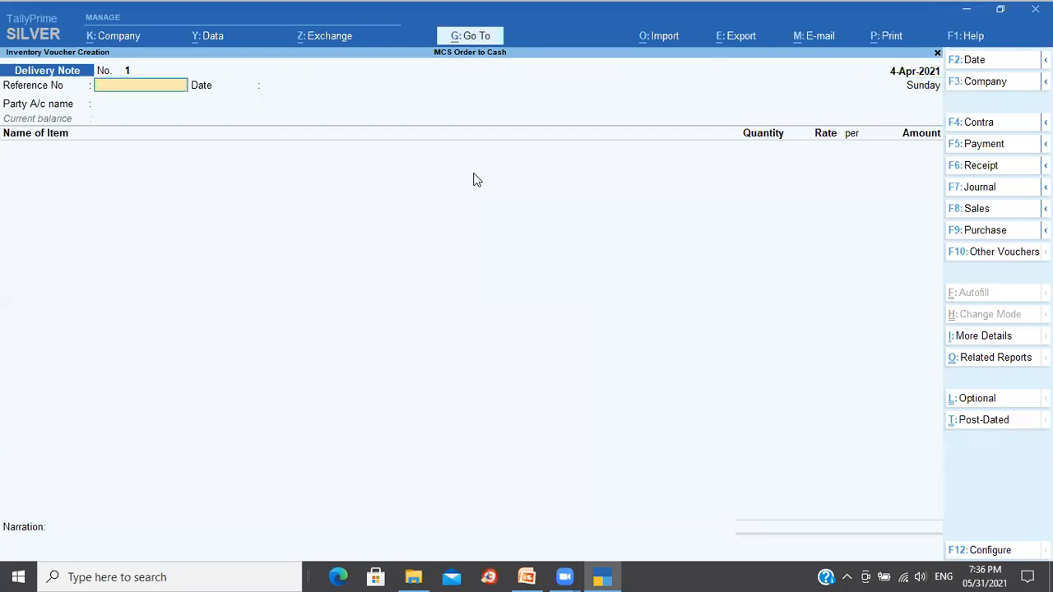
key("Return")
key("Return")
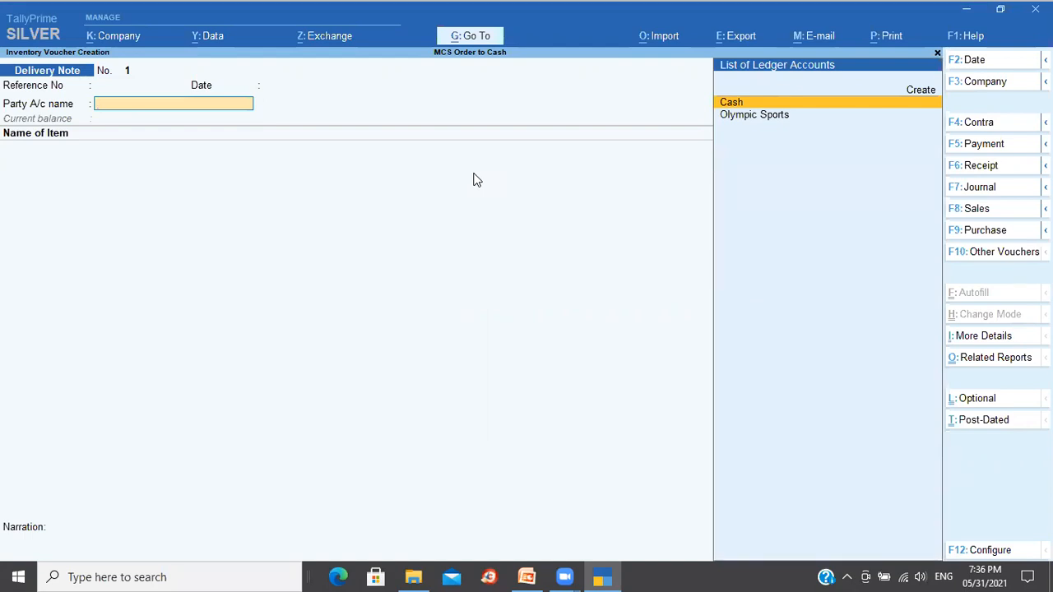
key("Down")
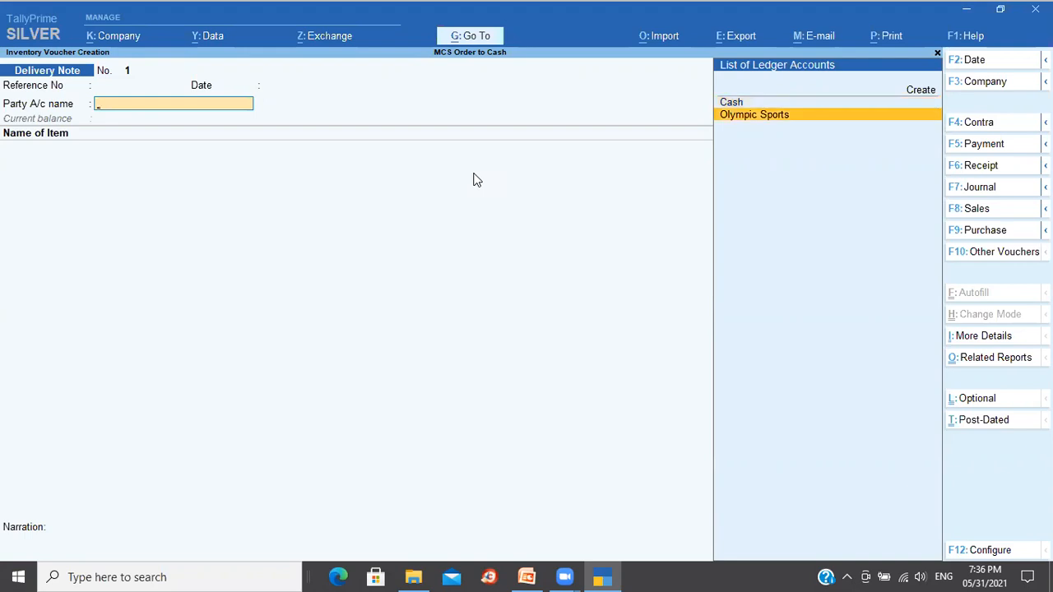
key("Return")
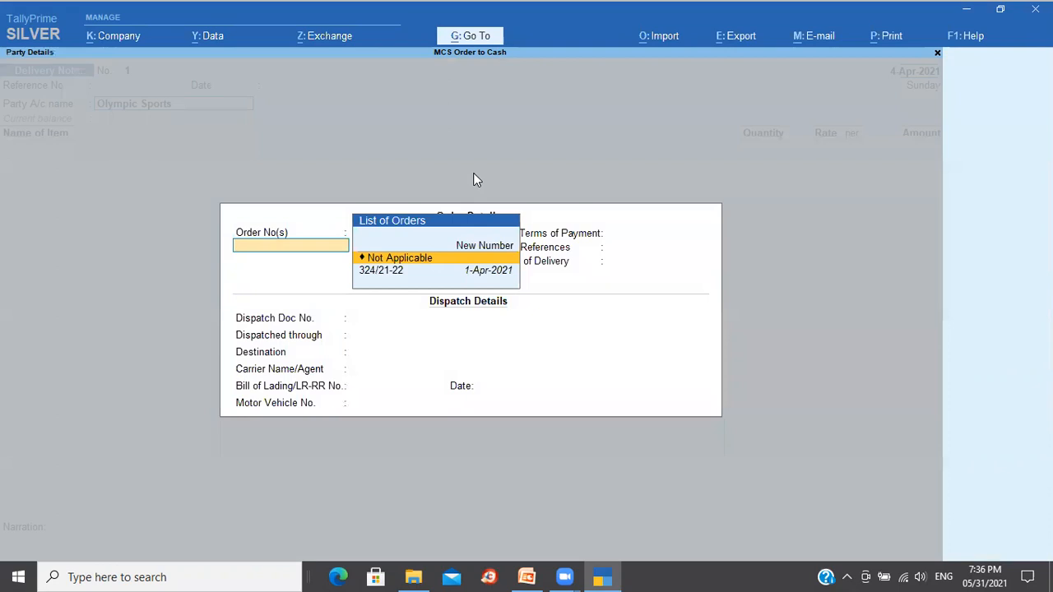
Link the delivery note to order 324/21-22 and accept the order, dispatch and party details
key("Down")
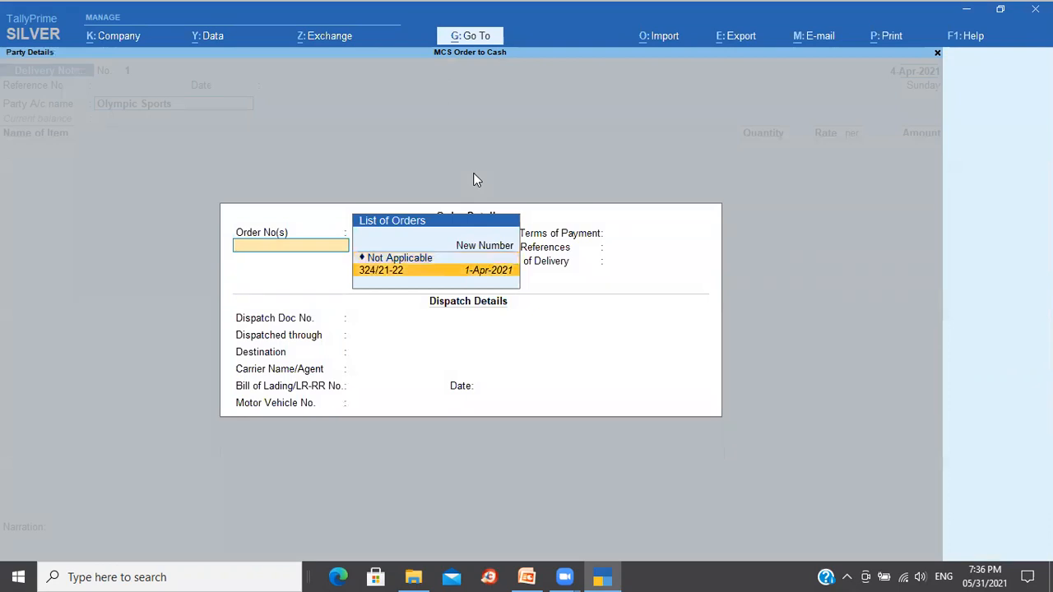
key("Up")
key("Down")
key("Up")
key("Down")
key("Up")
key("Down")
key("Return")
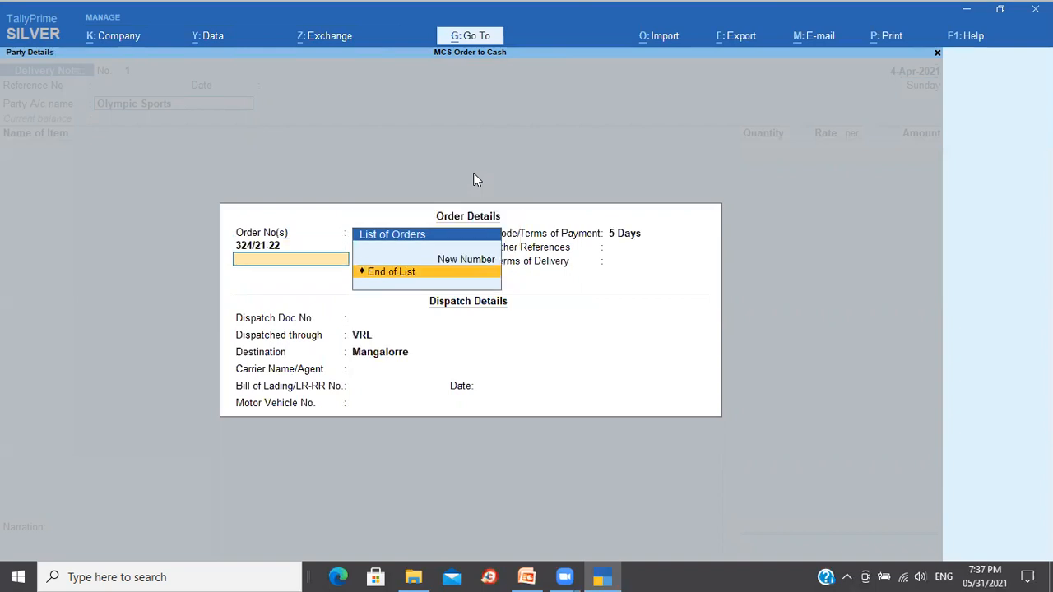
key("Return")
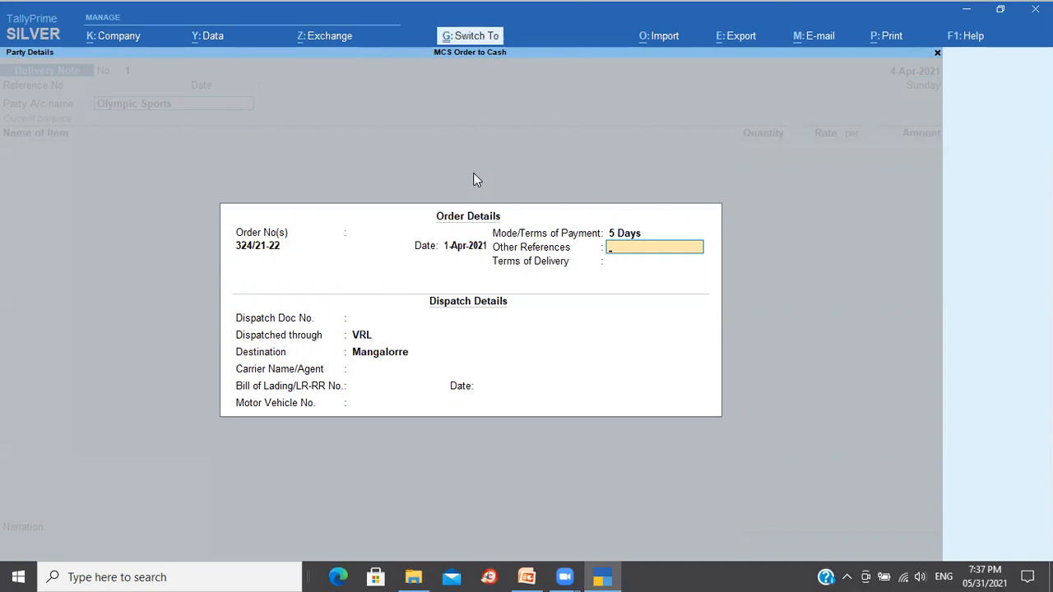
key("ctrl+a")
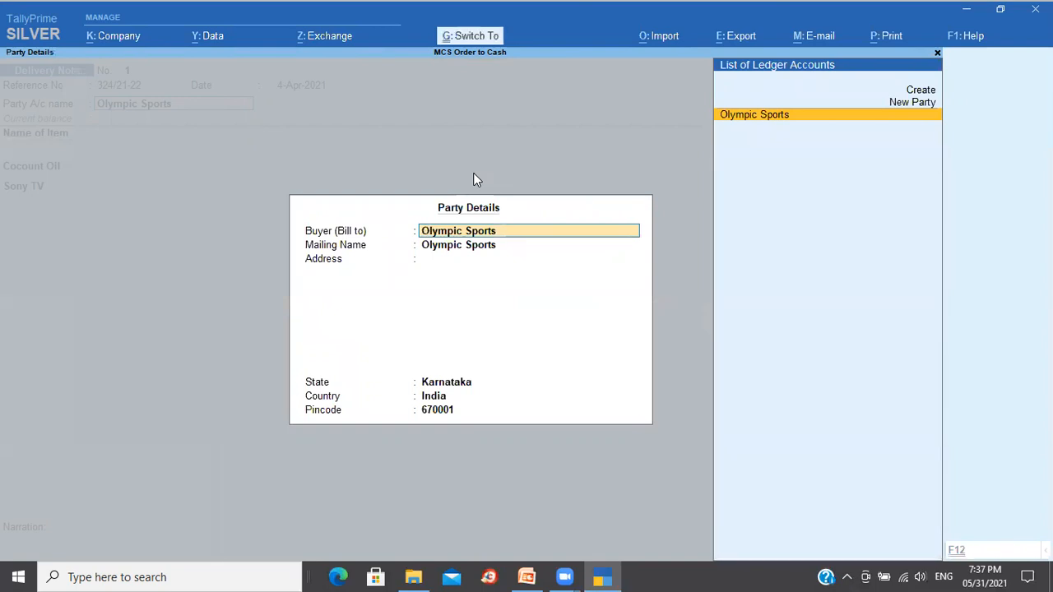
key("ctrl+a")
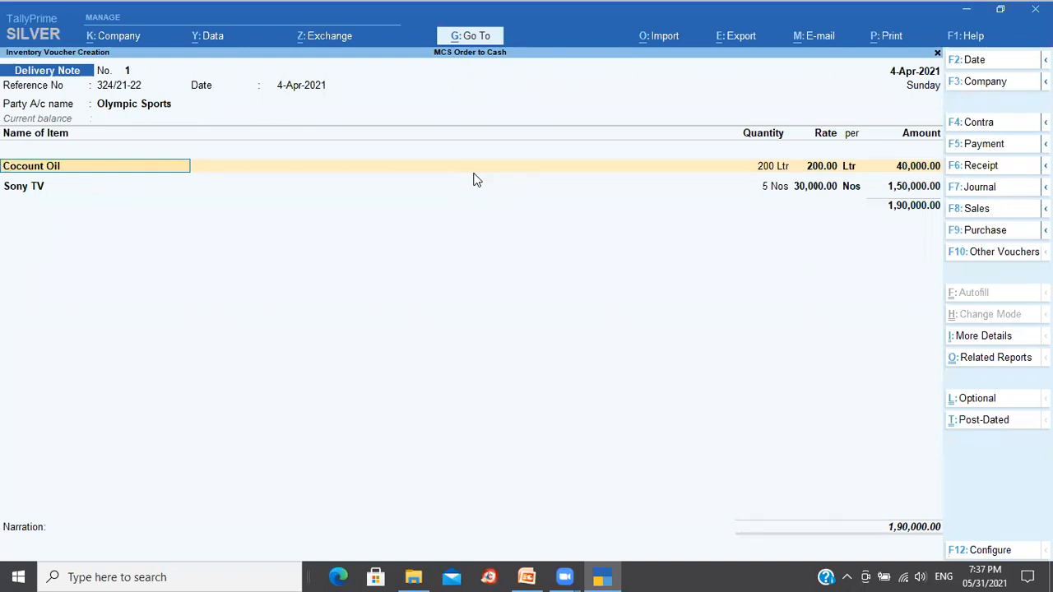
Allocate only 75 Ltr of Cocount Oil at 200.00 from order 324/21-22 under tracking number 1, ending the allocation before the second line
key("Return")
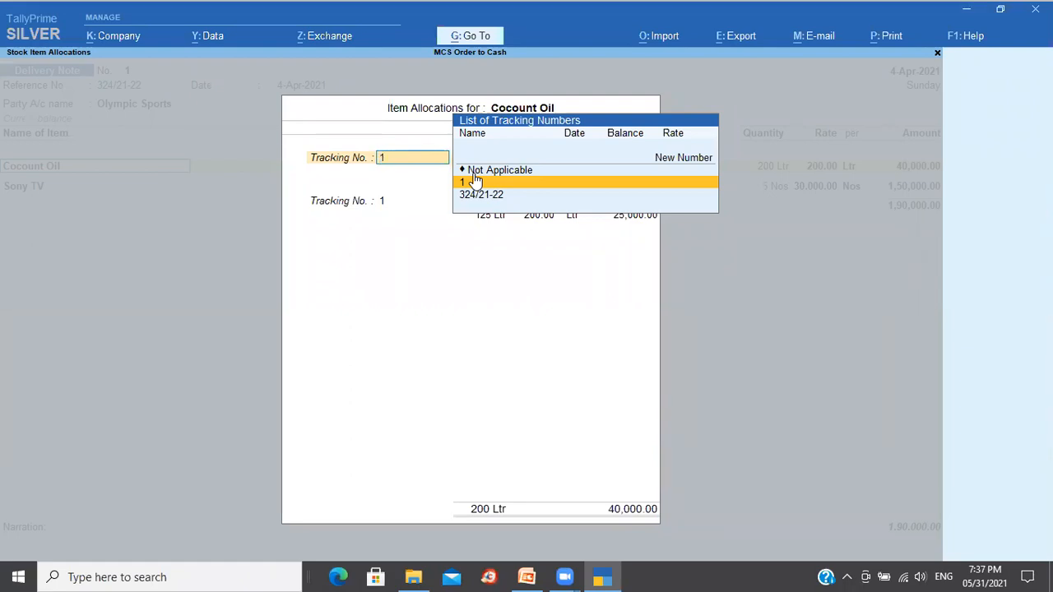
key("Return")
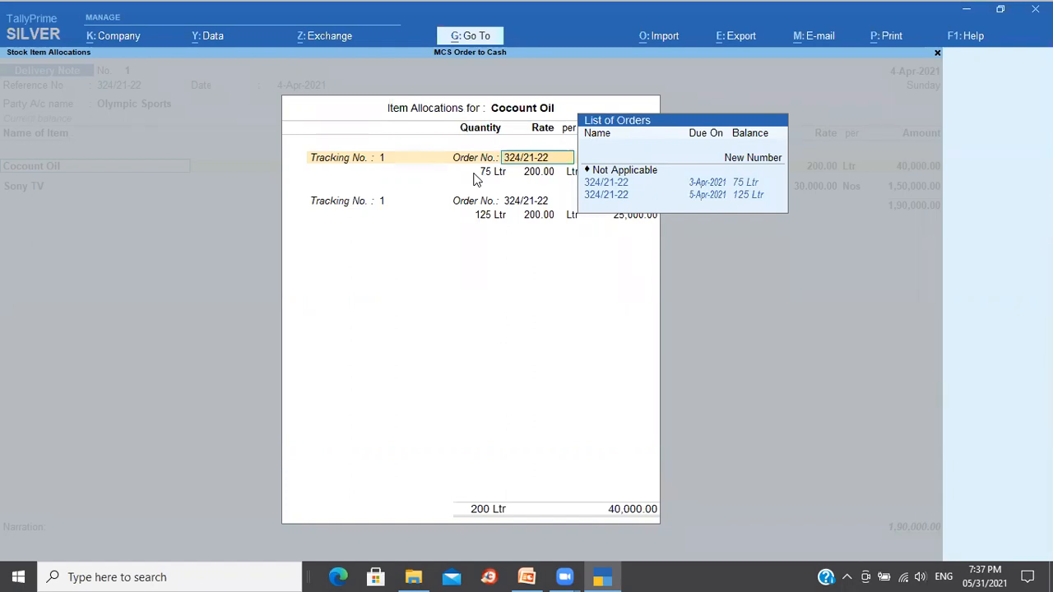
key("Return")
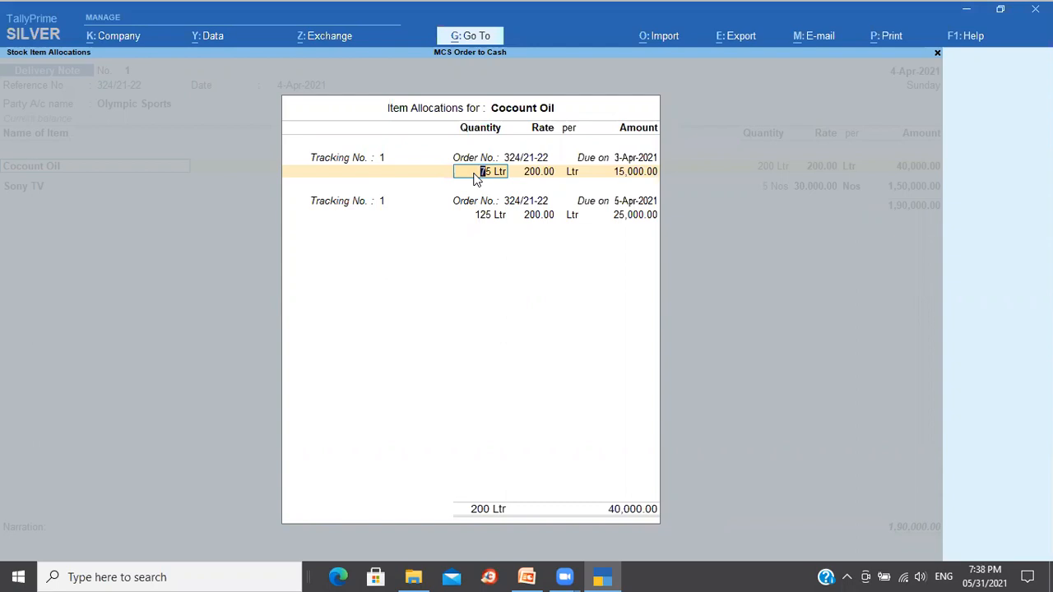
key("Return")
key("Return")
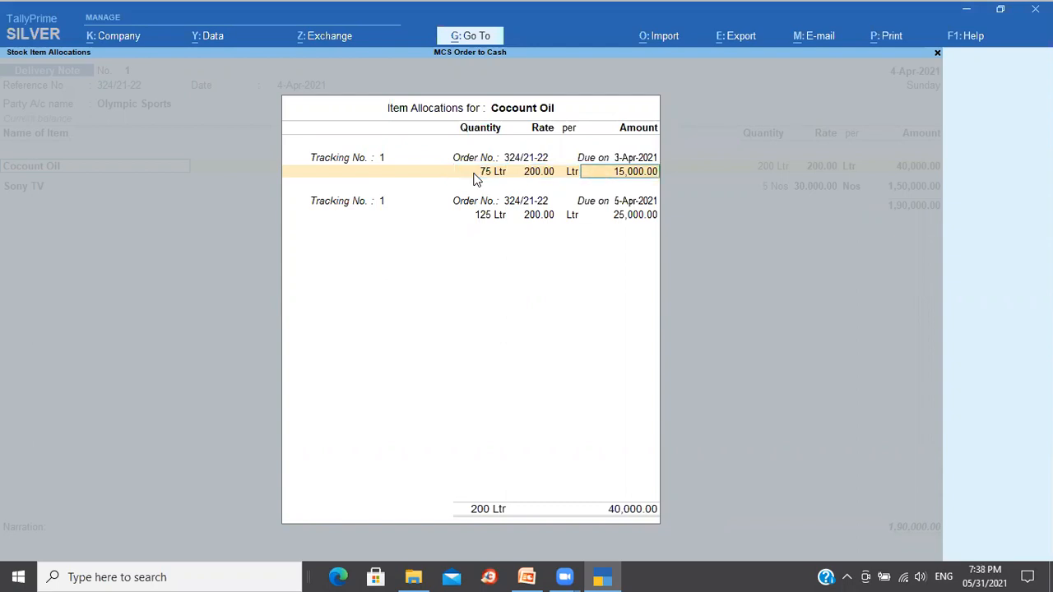
key("Return")
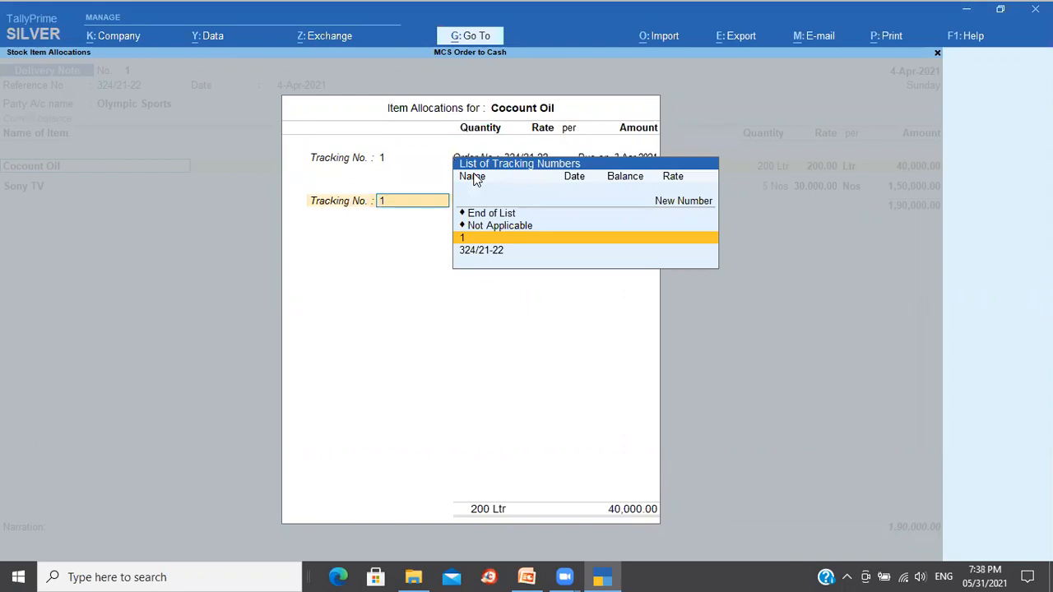
key("Up")
key("Up")
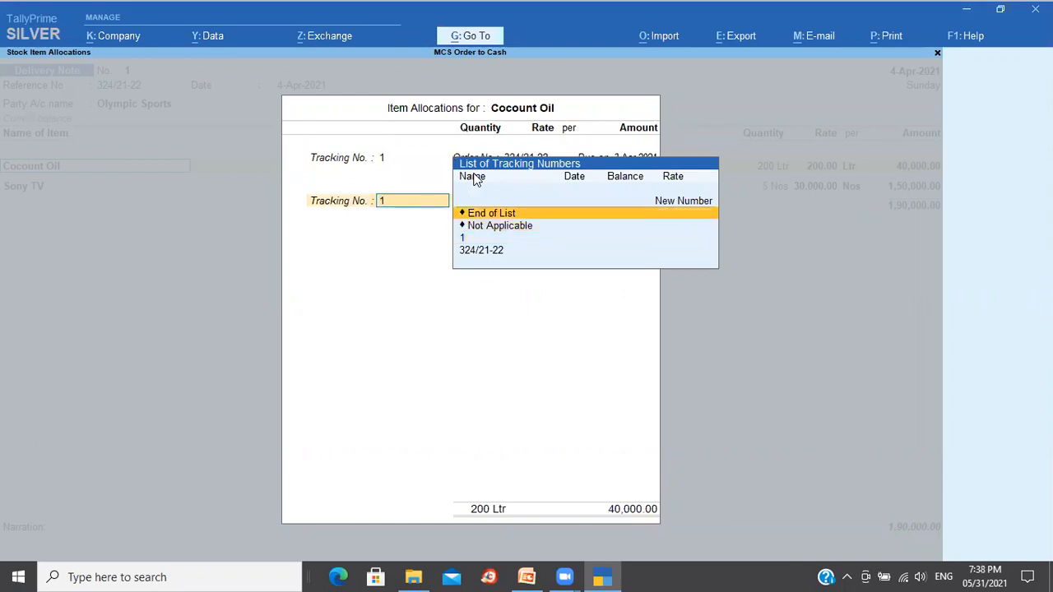
key("Return")
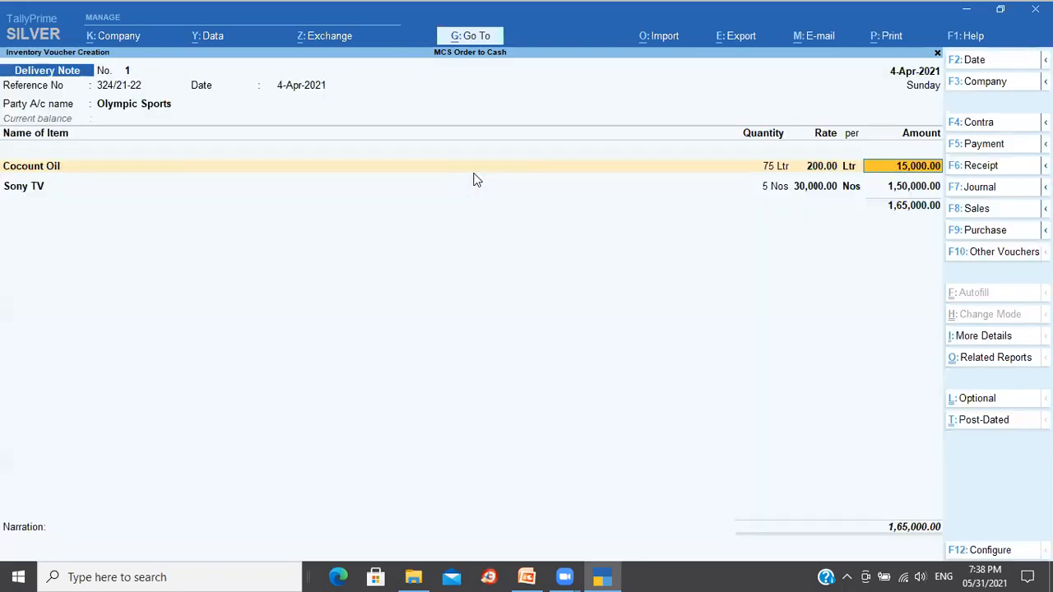
key("Return")
key("Return")
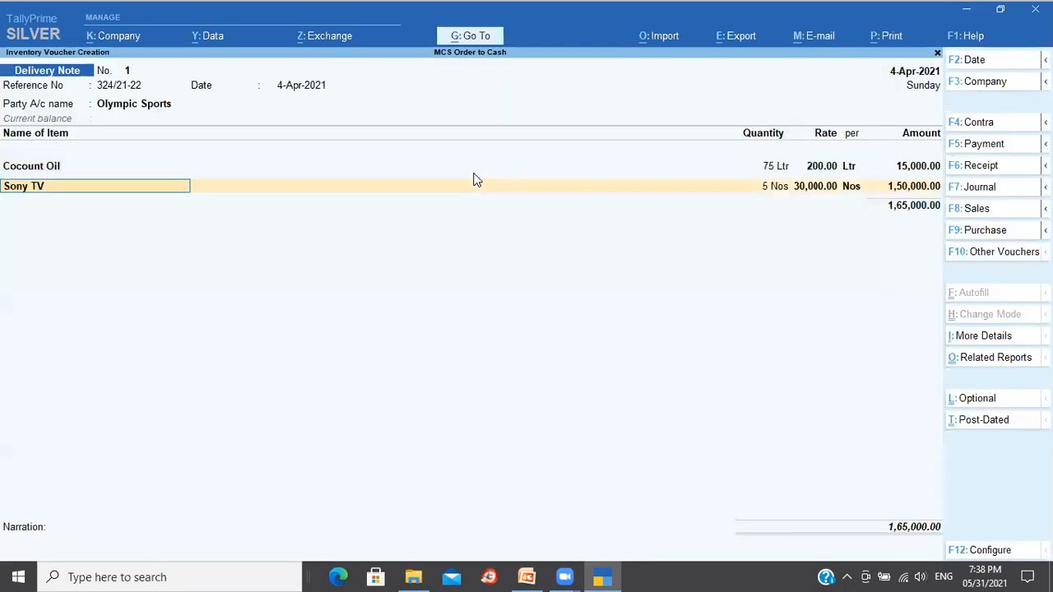
Remove the Sony TV line from the delivery note and end the item list
key("BackSpace")
key("Down")
key("Down")
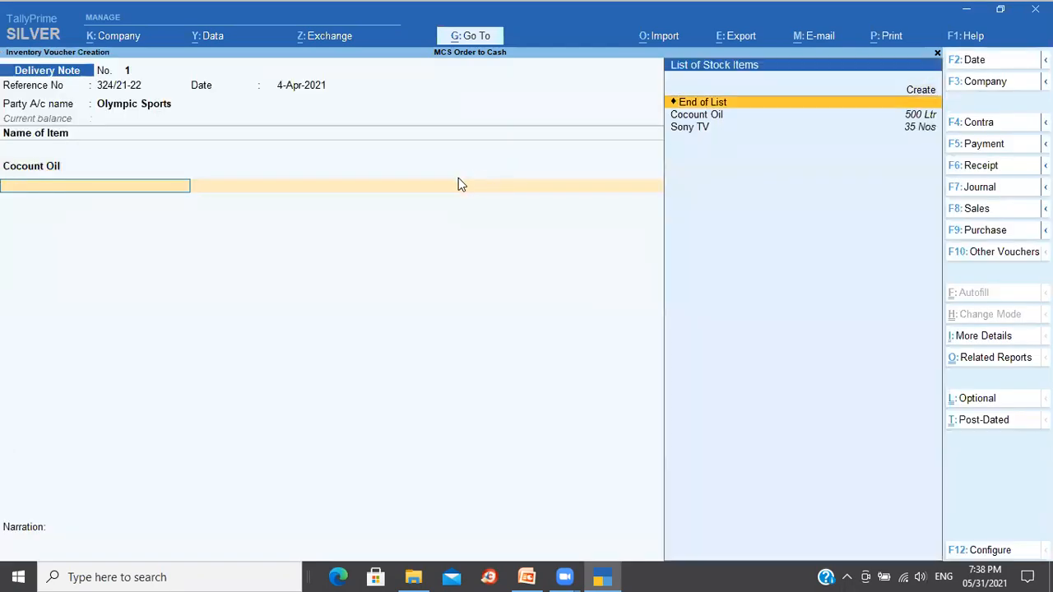
key("Return")
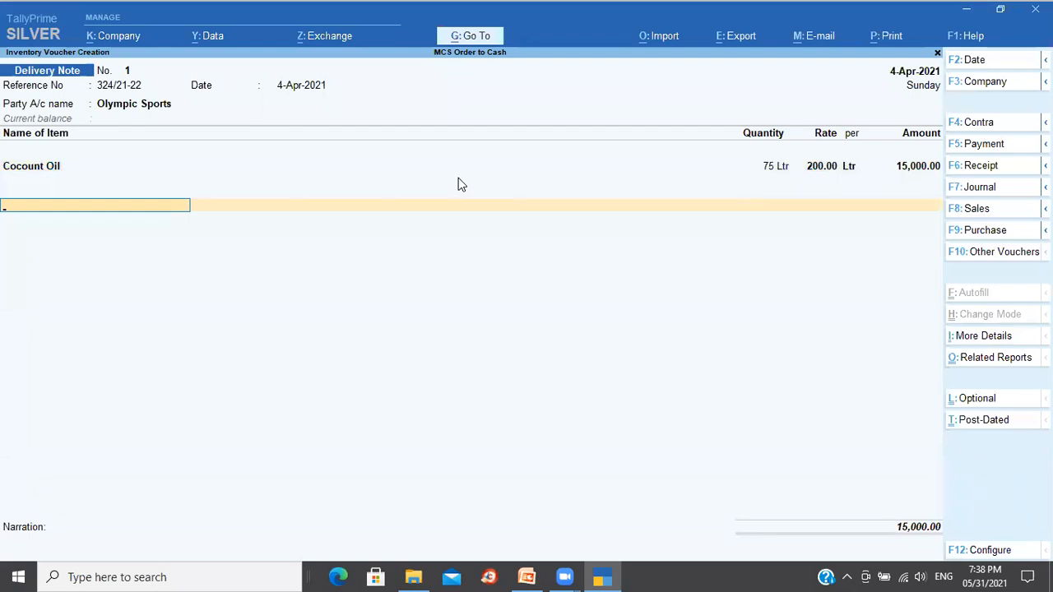
key("Return")
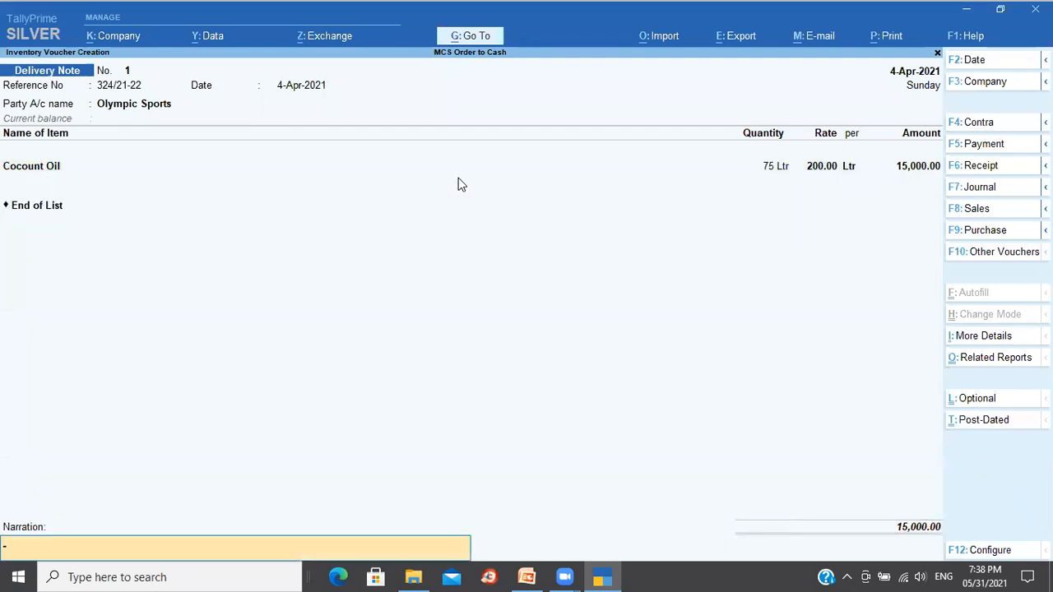
Enter the narration "mat shipped" and save the delivery note
type("mat shipped")
key("Return")
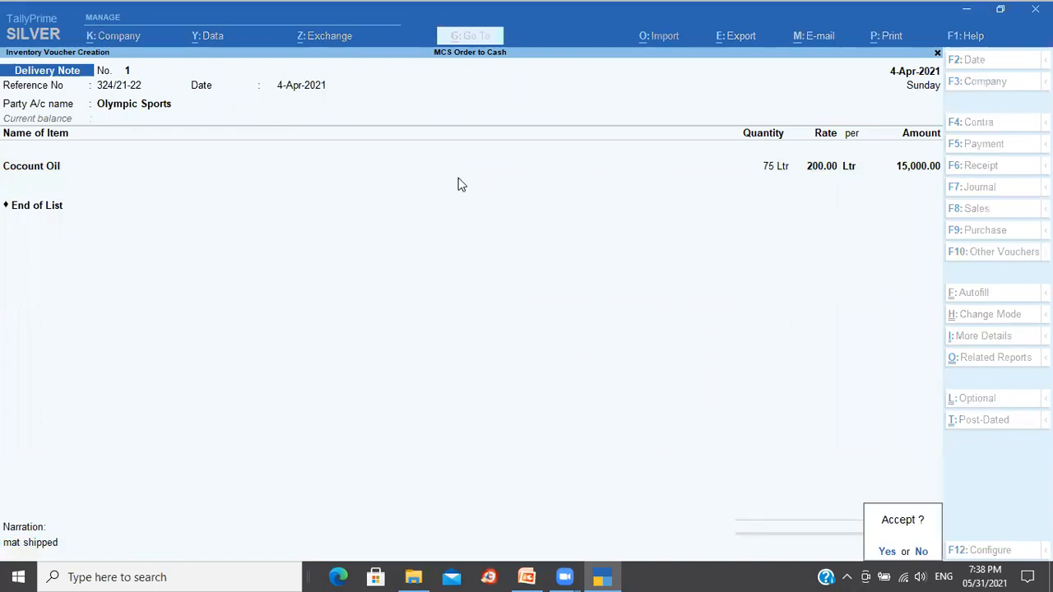
key("Return")
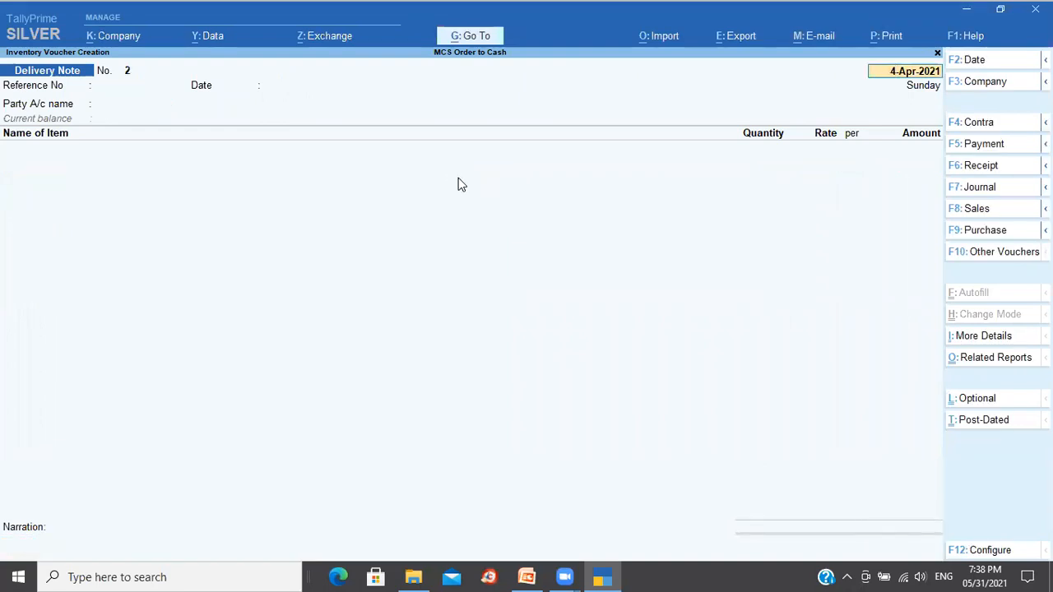
Leave delivery note entry and open the Stock Summary to check the closing stock
key("BackSpace")
key("Escape")
key("Return")
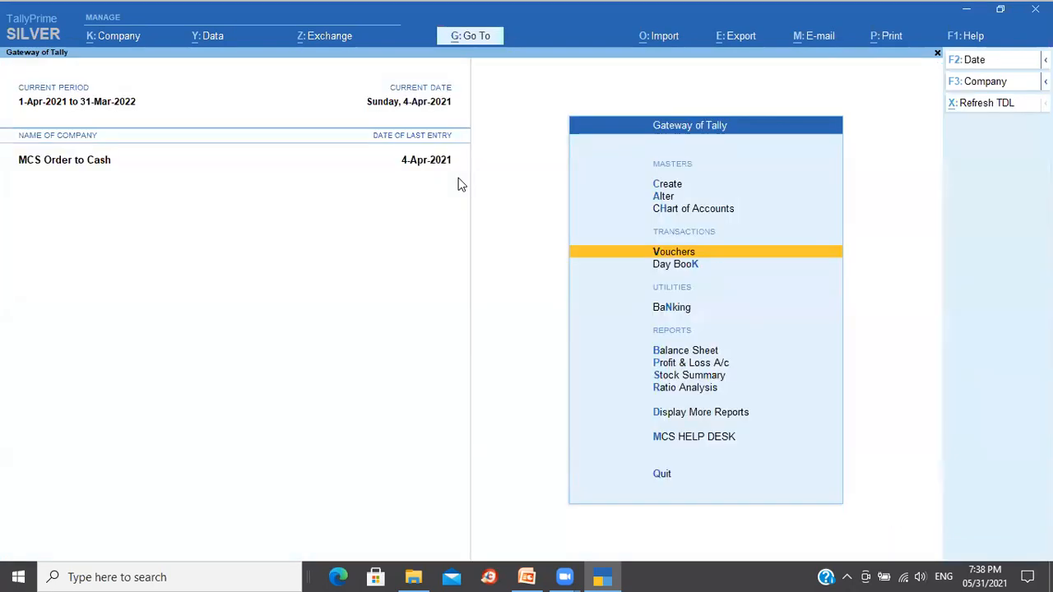
key("Down")
key("Down")
key("Down")
key("Down")
key("Down")
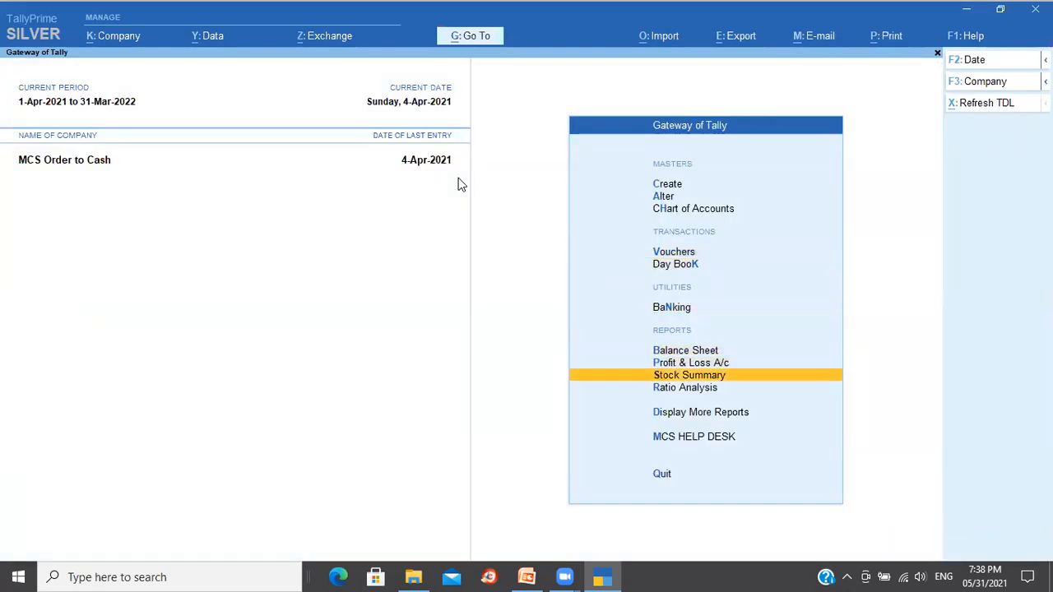
key("Return")
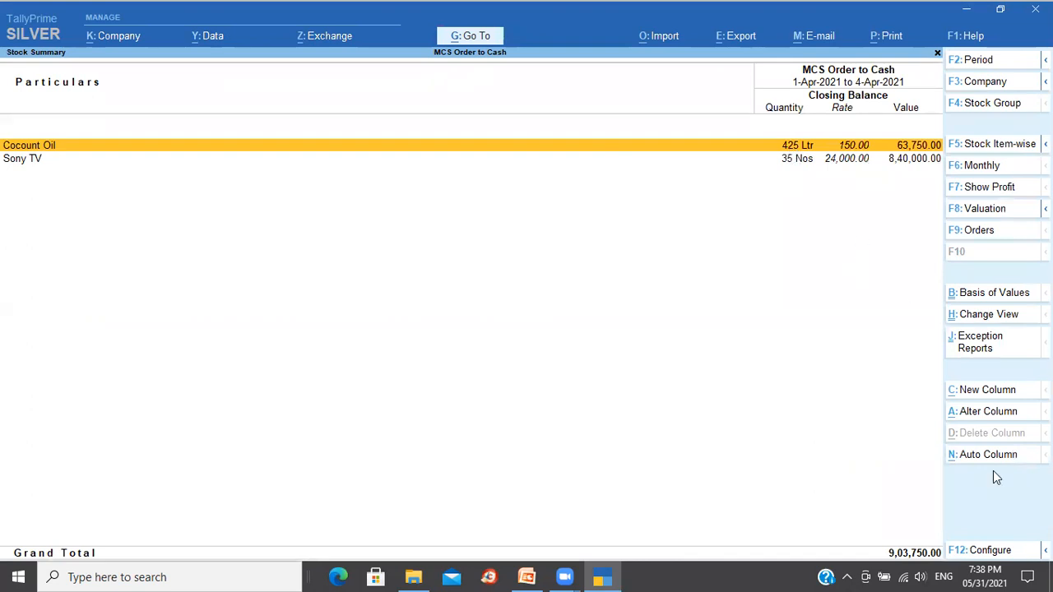
Configure the Stock Summary to show the opening balance, goods inwards and goods outwards
left_click(991, 553)
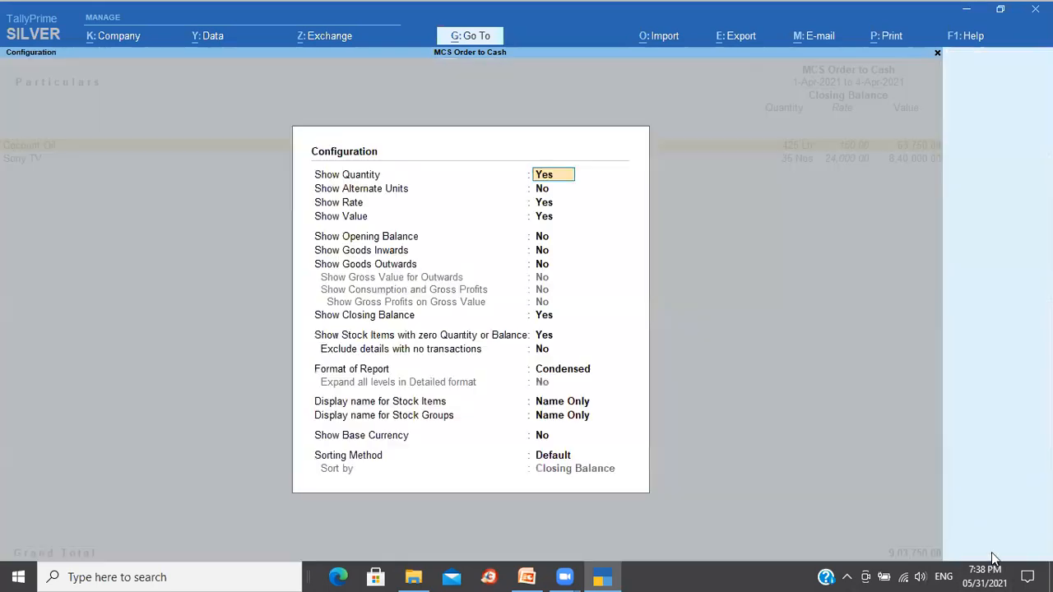
key("Return")
key("Return")
key("Return")
key("Return")
type("y")
key("Return")
type("y")
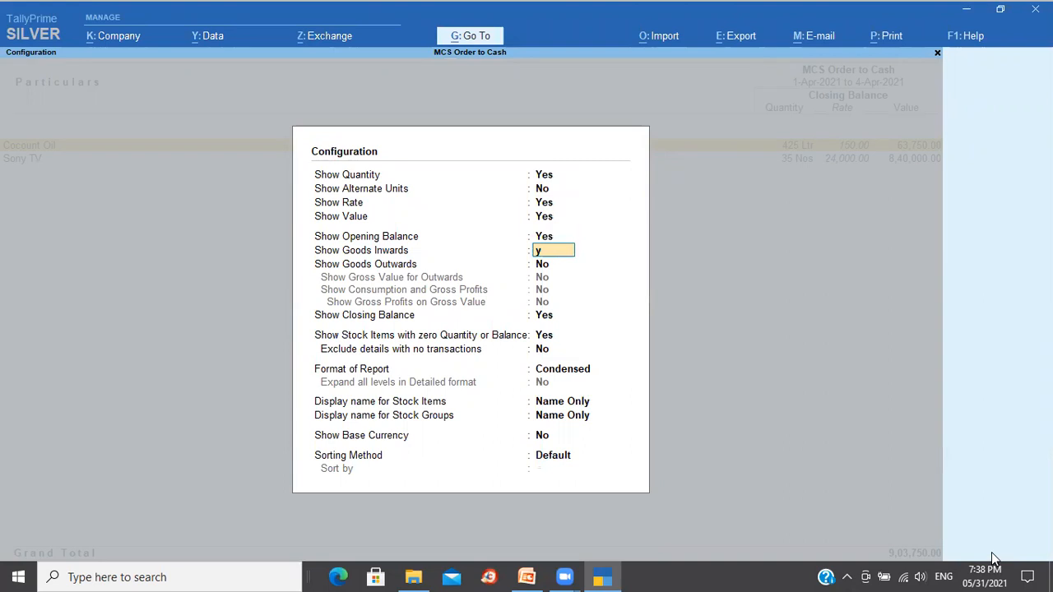
key("Return")
type("y")
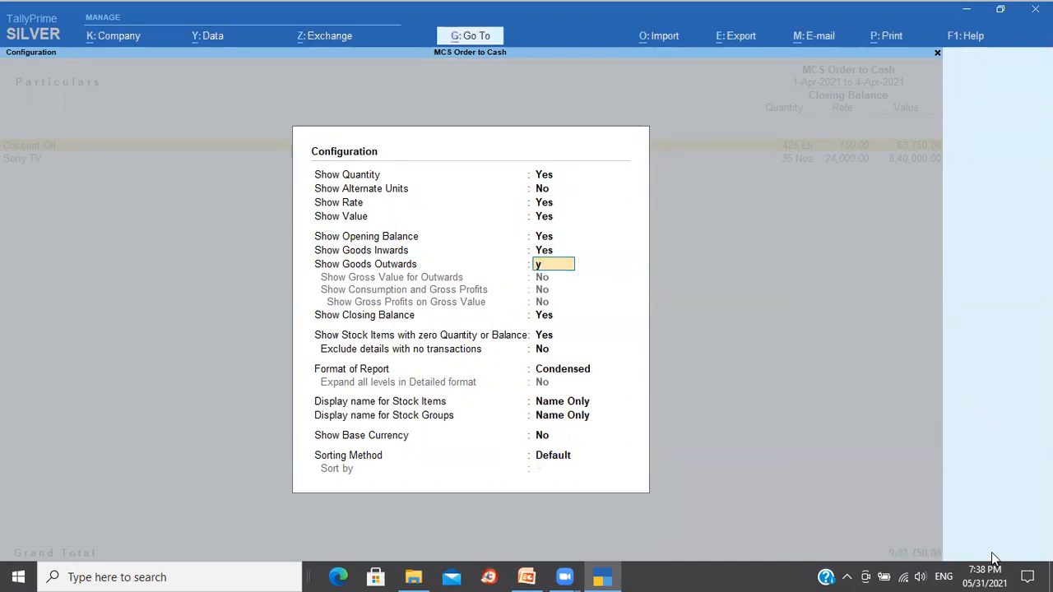
key("Return")
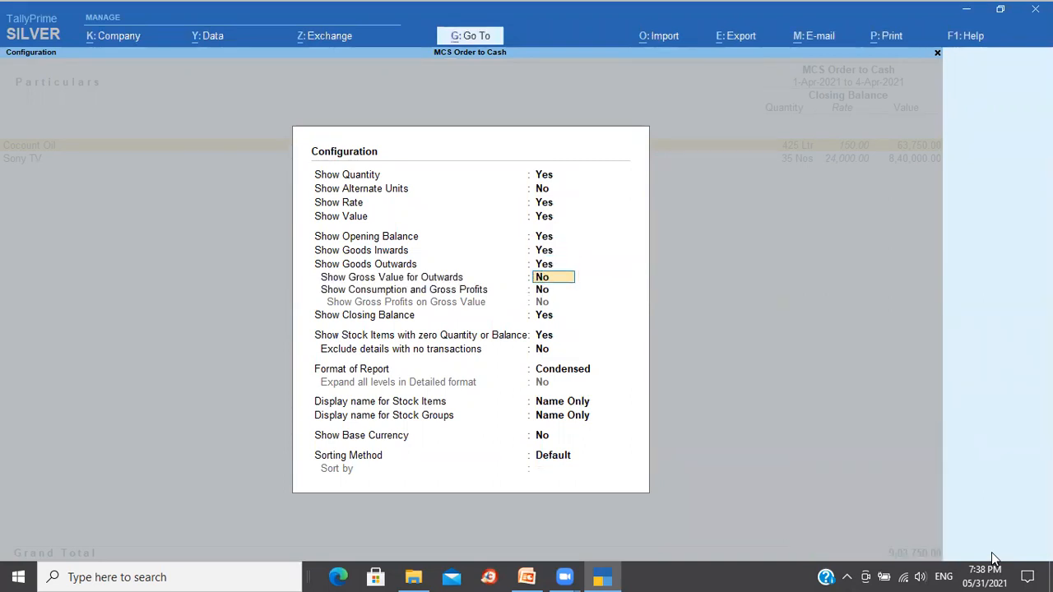
key("ctrl+a")
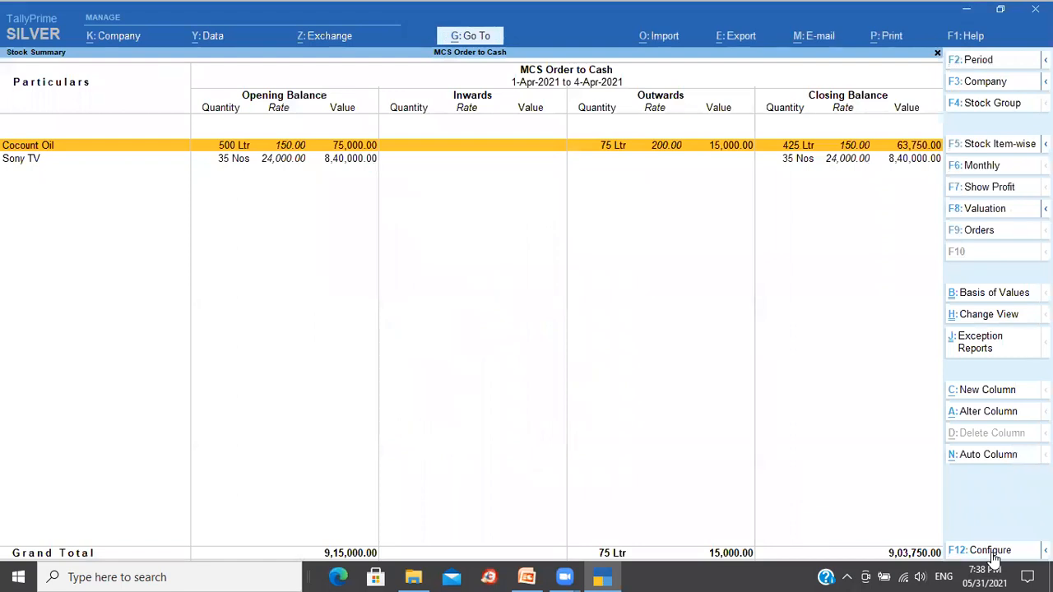
Compare the opening, outward and closing figures of Cocount Oil and Sony TV in the Stock Summary, and leave the report
key("Down")
key("Up")
key("Down")
key("Up")
key("Down")
key("Up")
key("Down")
key("Up")
key("Down")
key("Up")
key("Down")
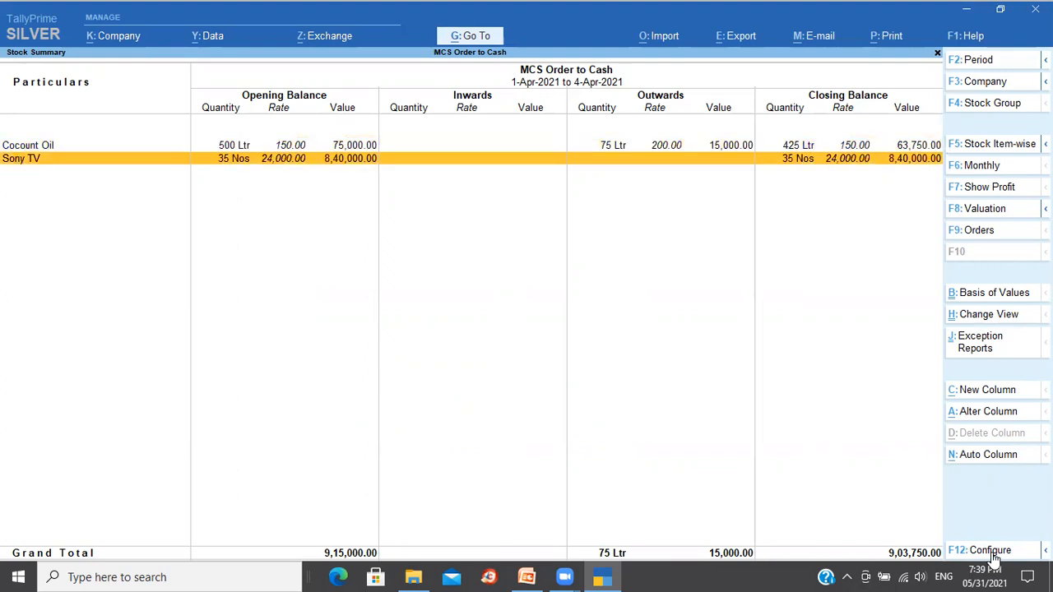
key("Escape")
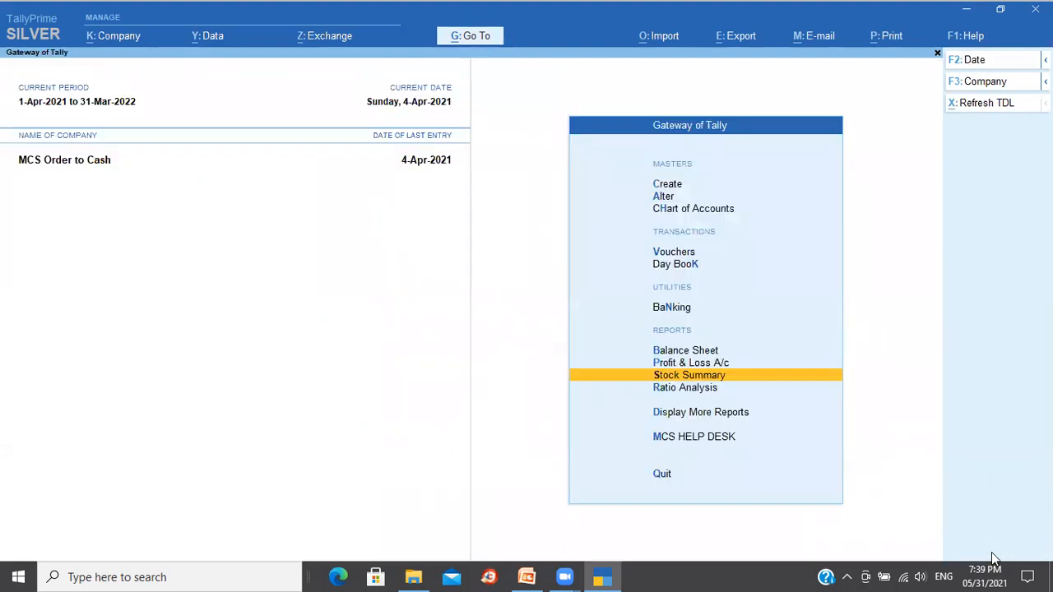
Search the reports for "Sales" and open Sales Orders (Due Only) from the Sales Order Reports group
left_click(471, 43)
type("Sa")
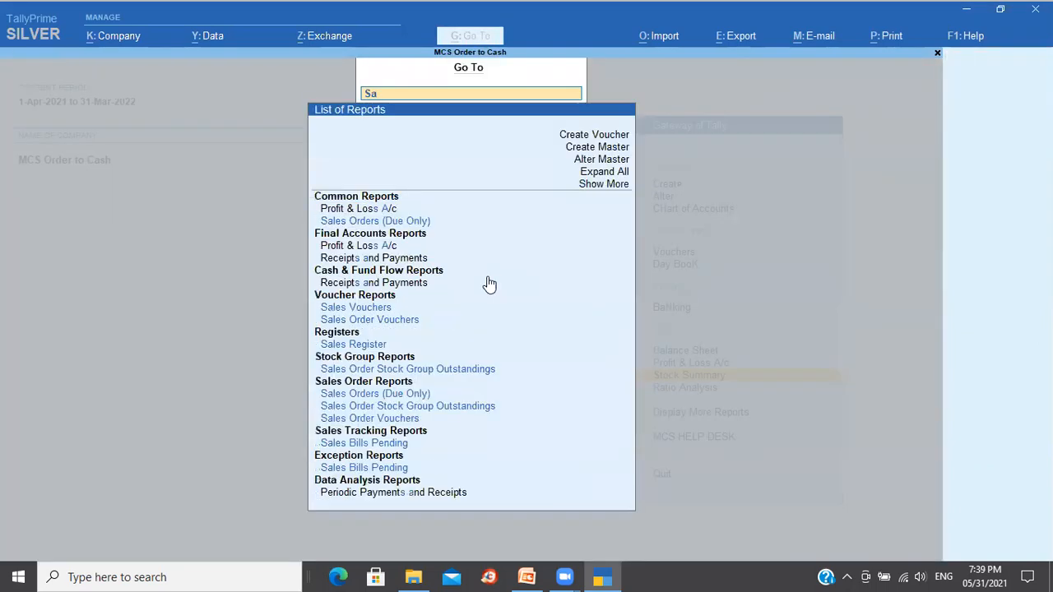
type("les")
key("Down")
key("Down")
key("Down")
key("Down")
key("Down")
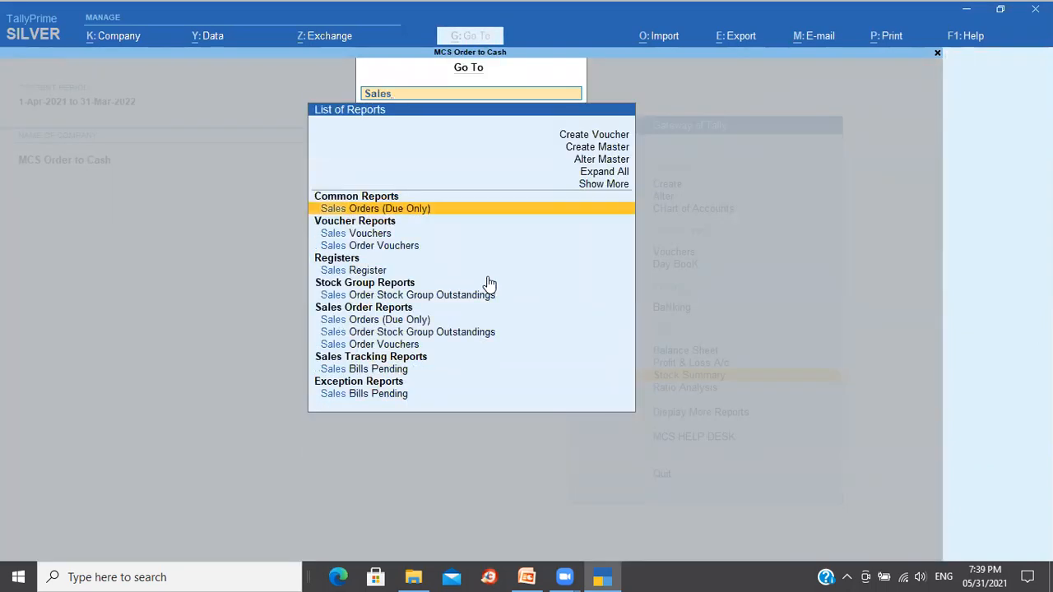
key("Down")
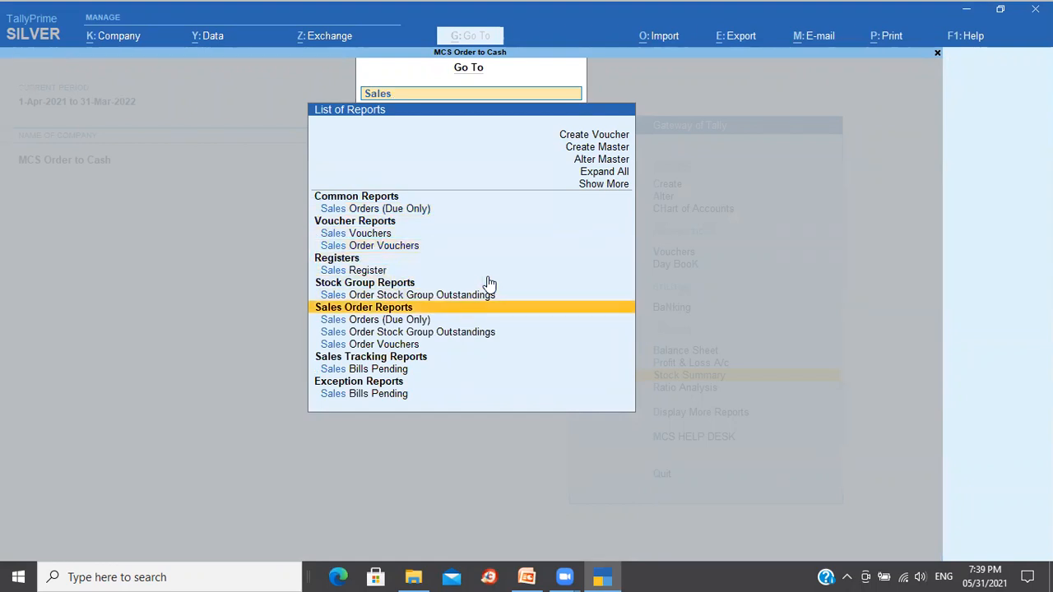
key("Down")
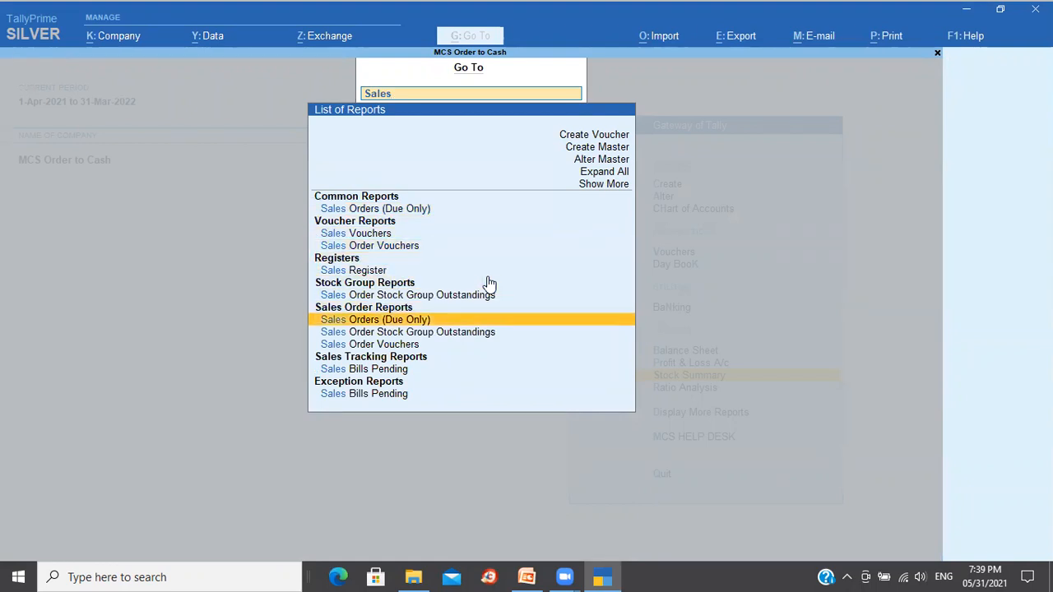
key("Return")
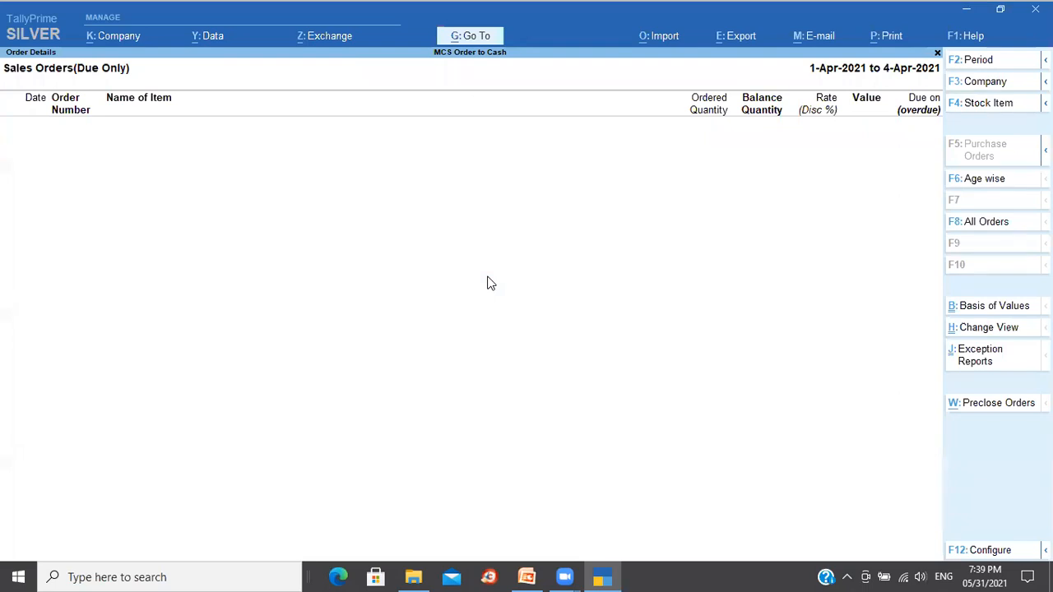
Set the due orders report's period end to 15-Apr-2021, review the outstanding Olympic Sports orders and leave the report
key("alt+F2")
key("Return")
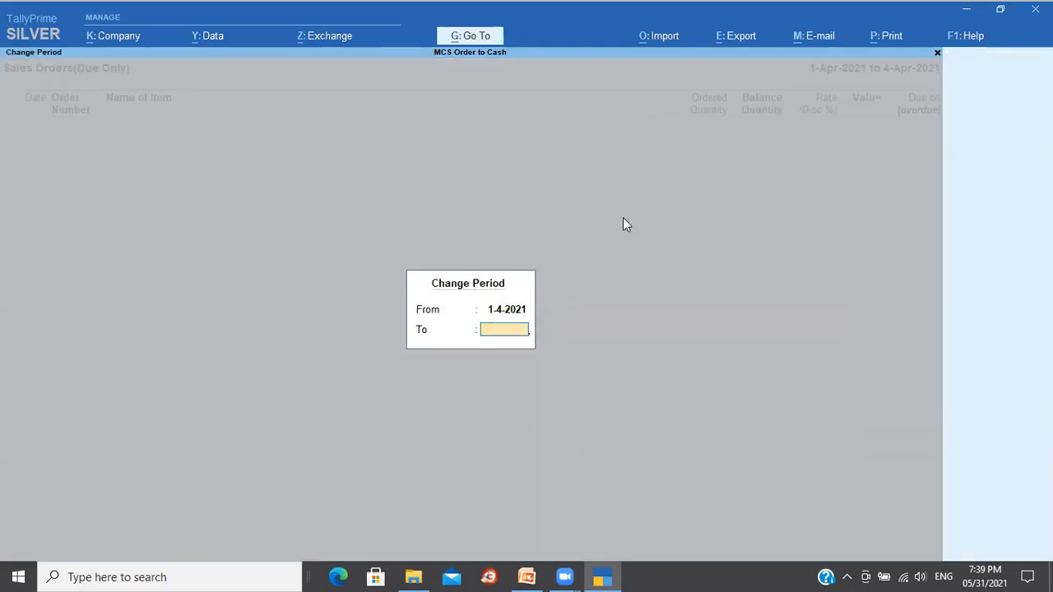
type("15")
key("Return")
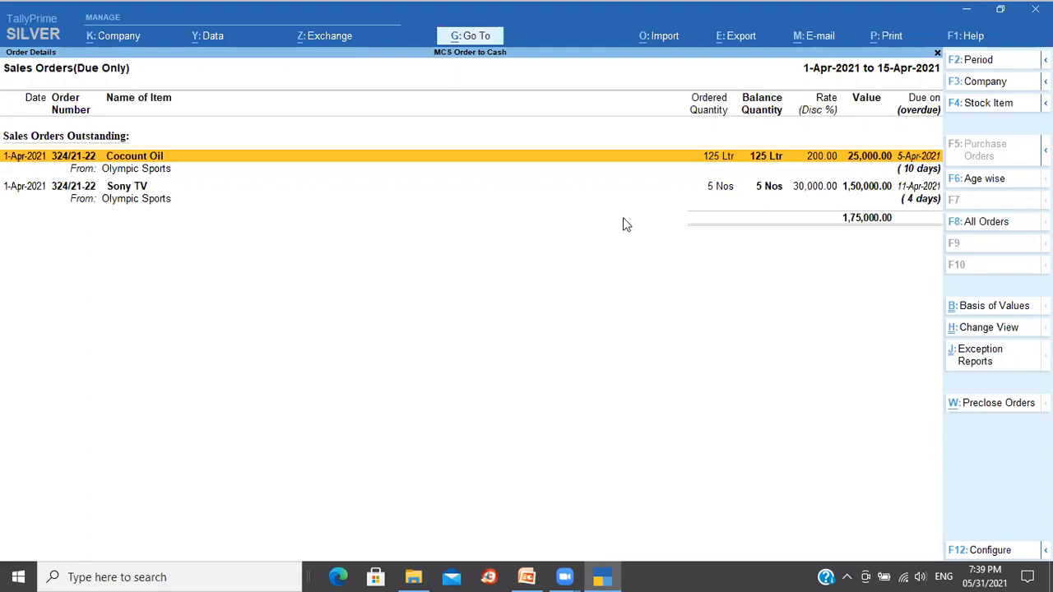
left_click(978, 229)
left_click(980, 232)
key("Escape")
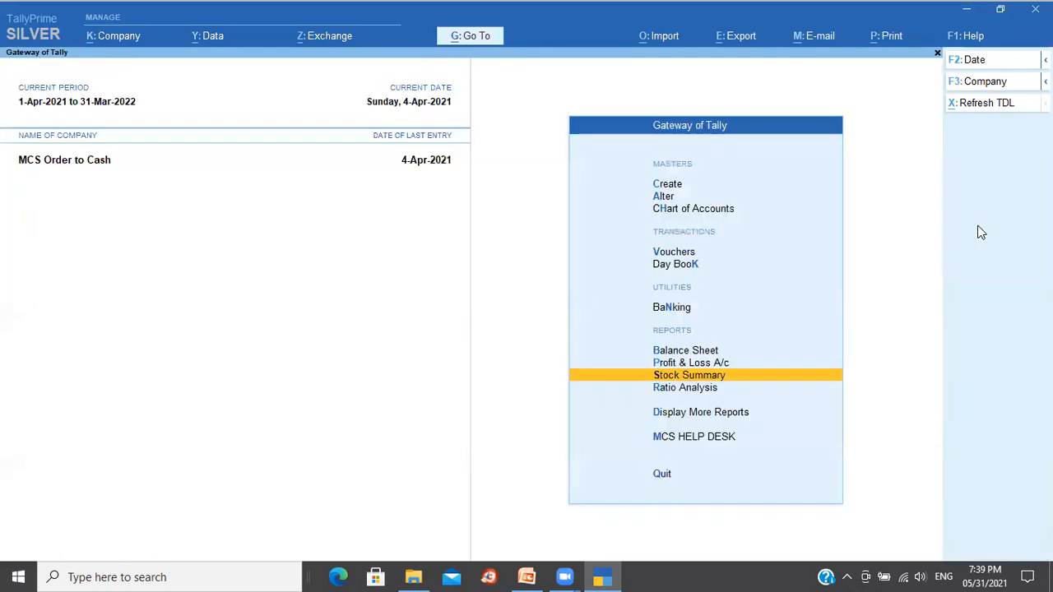
Open the Profit & Loss A/c and expand Sales Accounts down to the Sales Bills to Make line
key("Up")
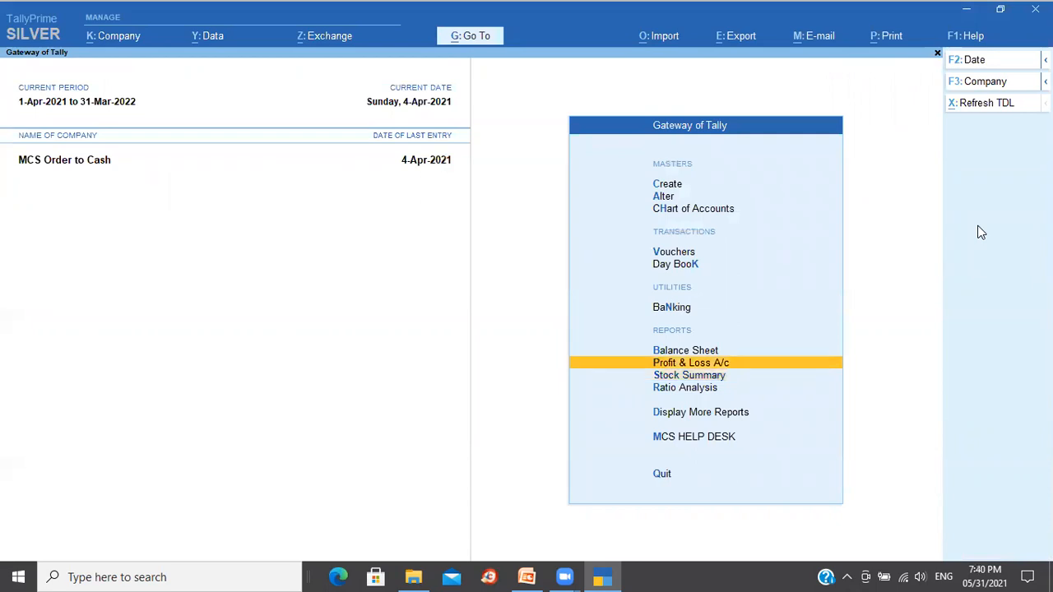
key("Return")
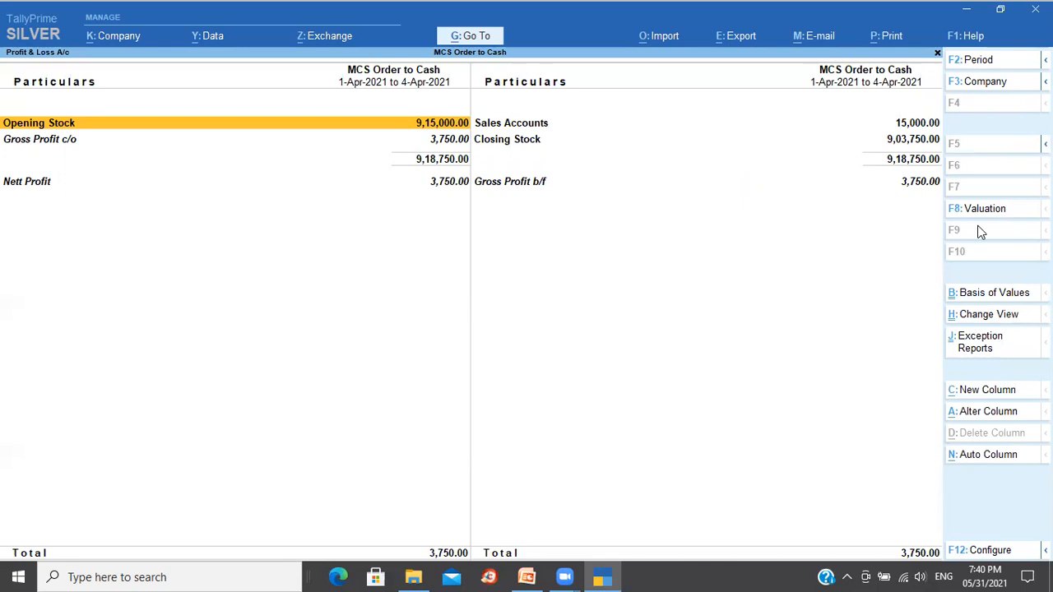
key("Right")
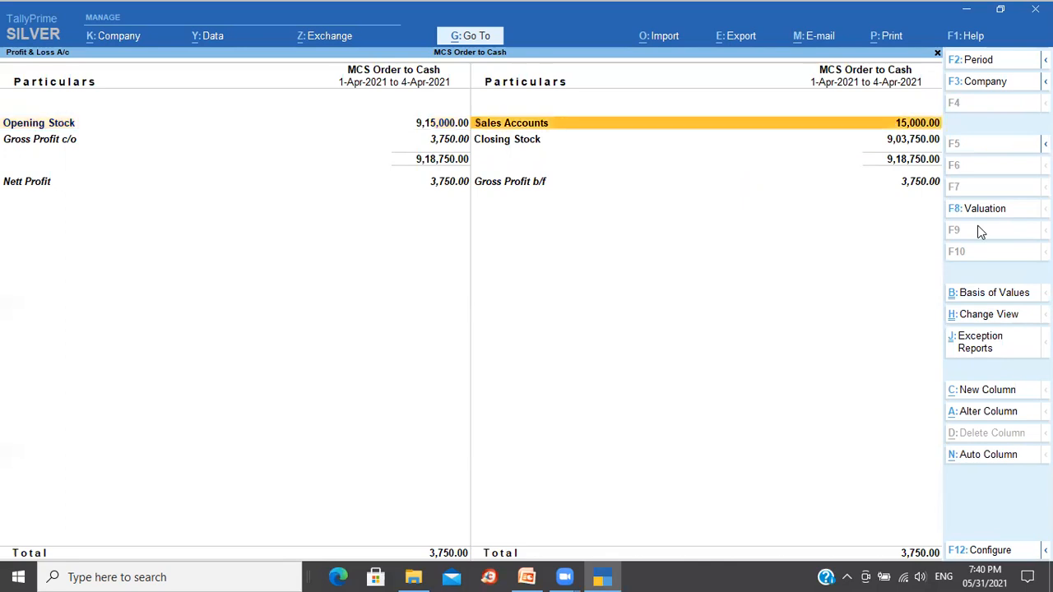
key("shift+Return")
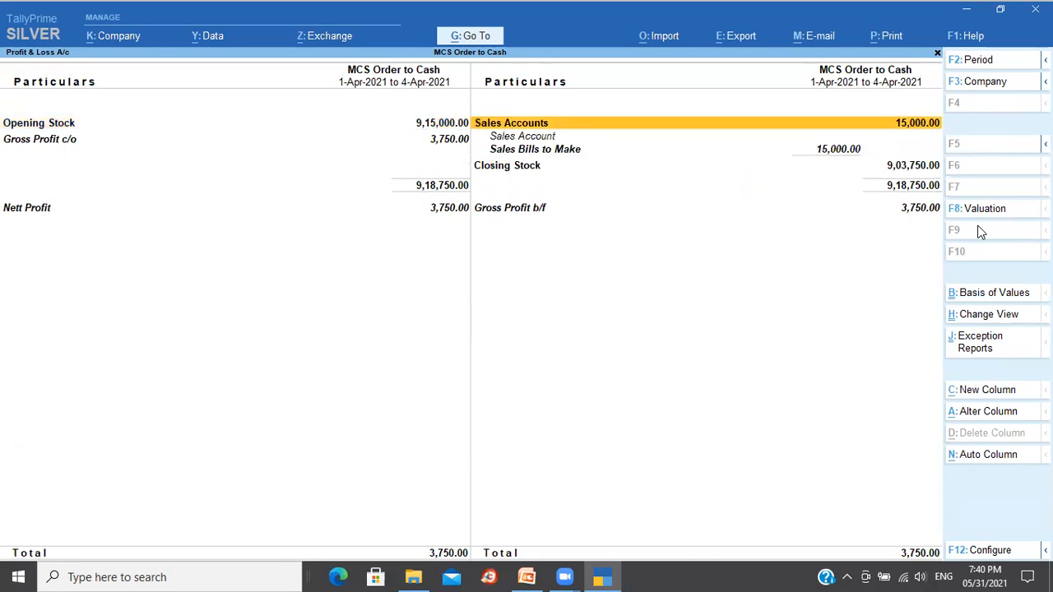
key("Down")
key("Down")
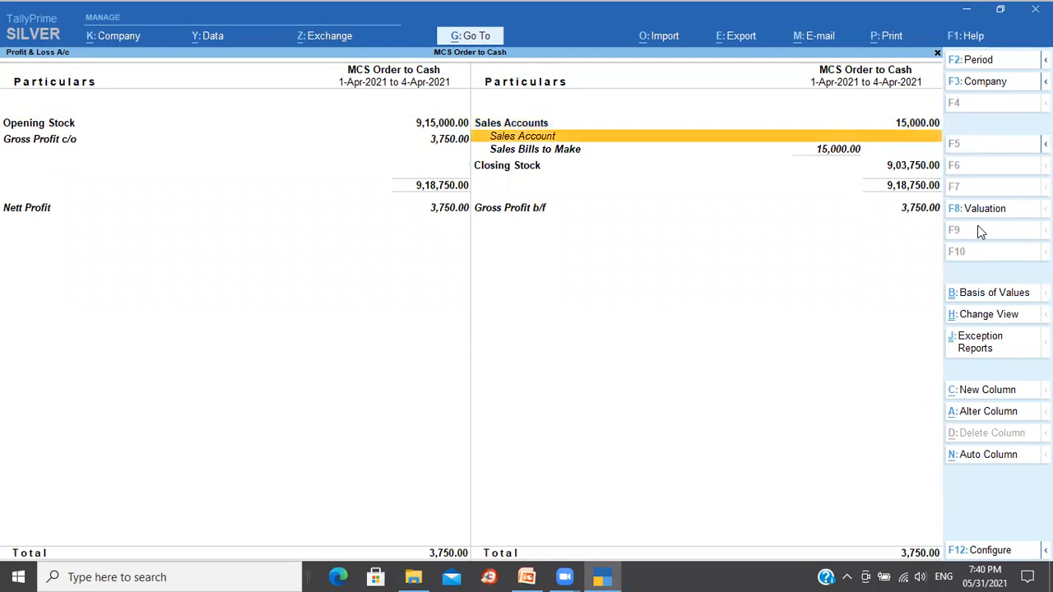
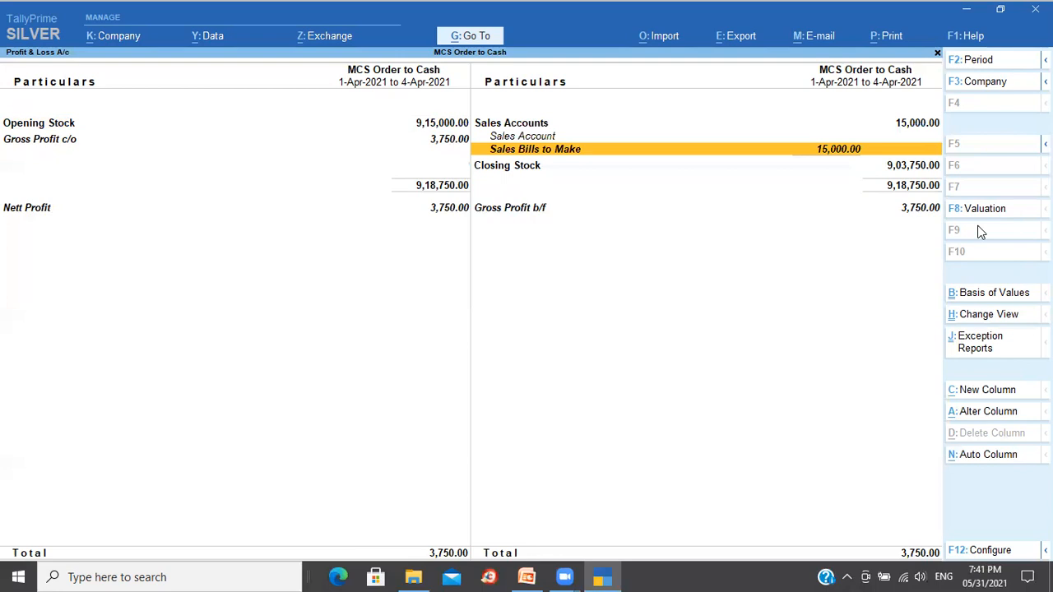
Open the pending bills behind Sales Bills to Make and expand the Cocount Oil entry to its delivery note
key("Return")
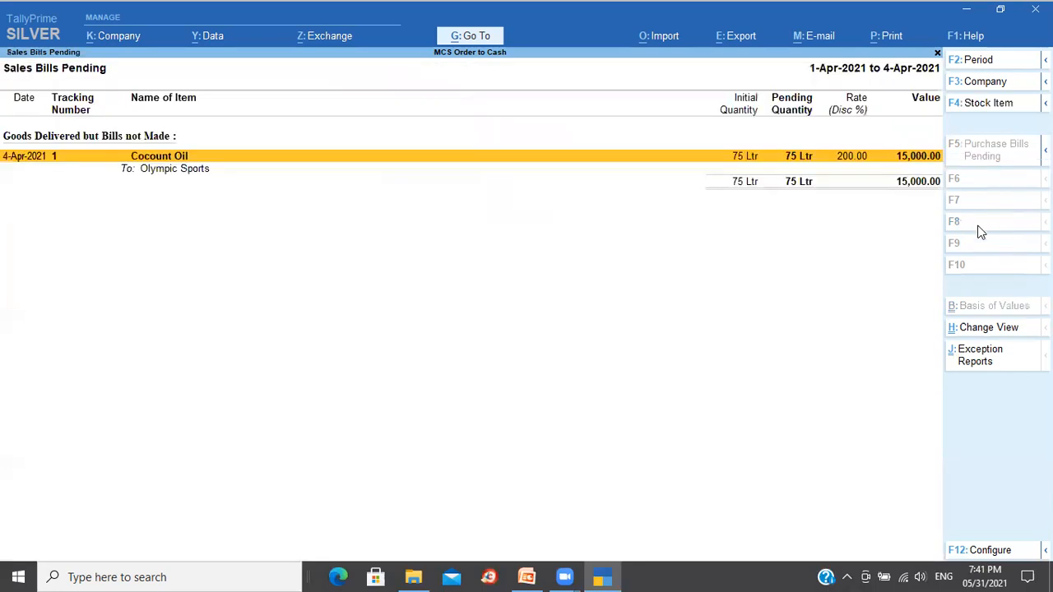
key("alt+F5")
key("Down")
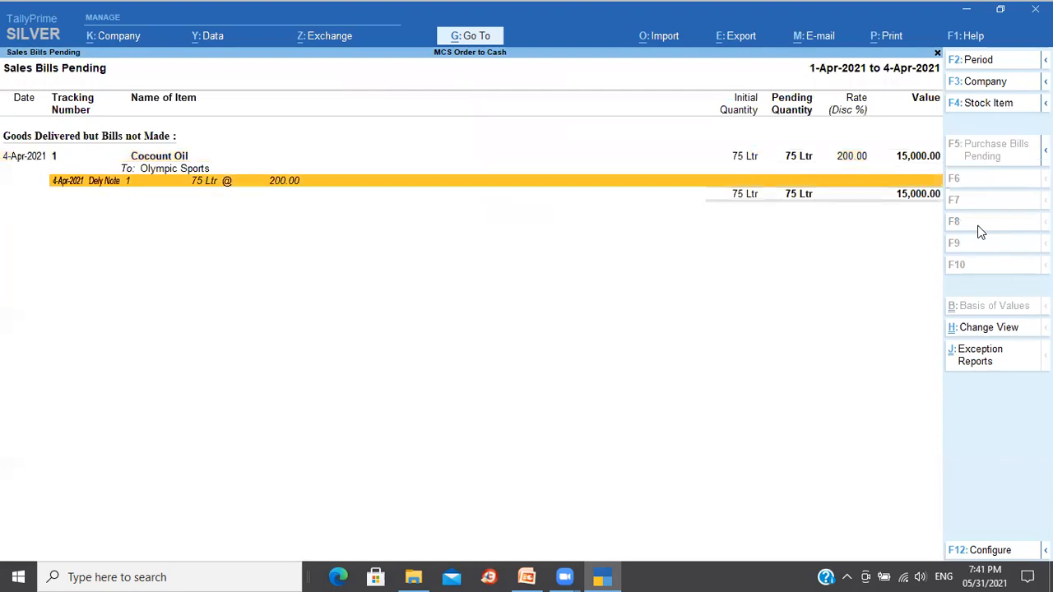
Inspect the delivery note's order details and Cocount Oil tracking allocation, and return to the Gateway of Tally without saving
key("Return")
key("Return")
key("Return")
key("Return")
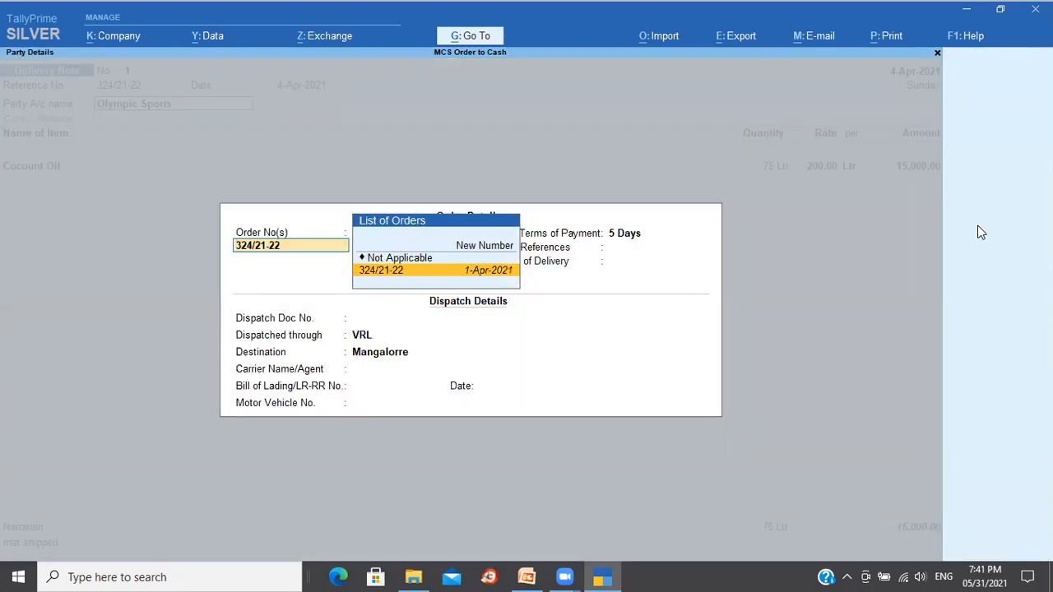
key("ctrl+a")
key("ctrl+a")
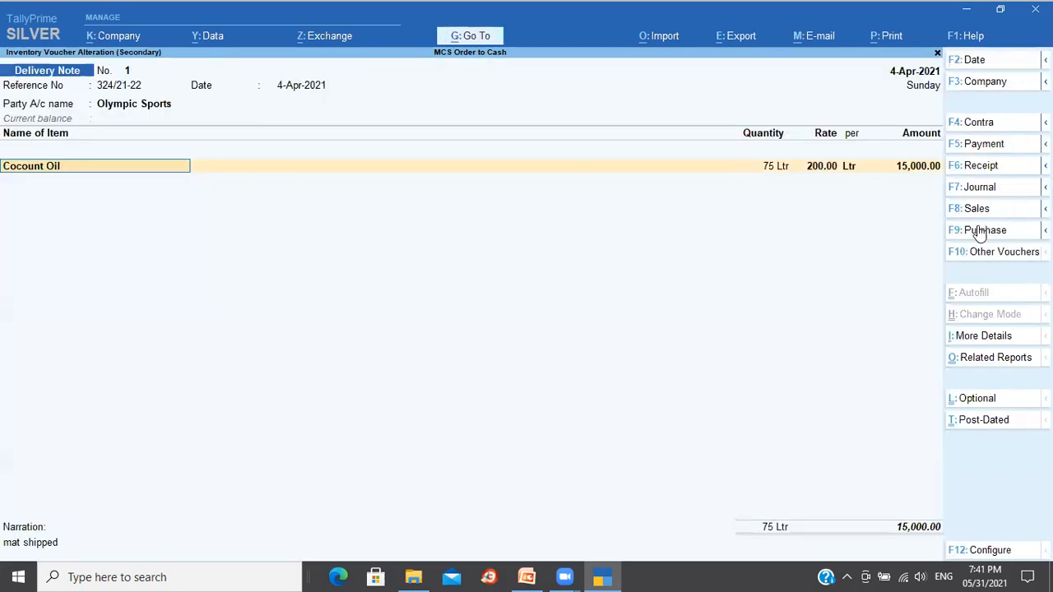
key("Return")
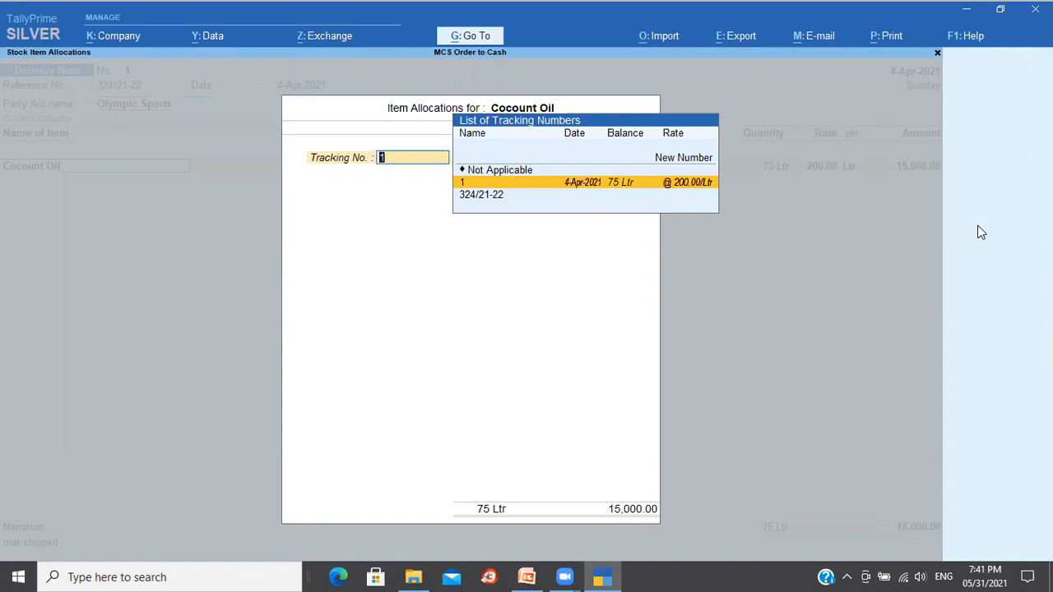
key("Escape")
key("y")
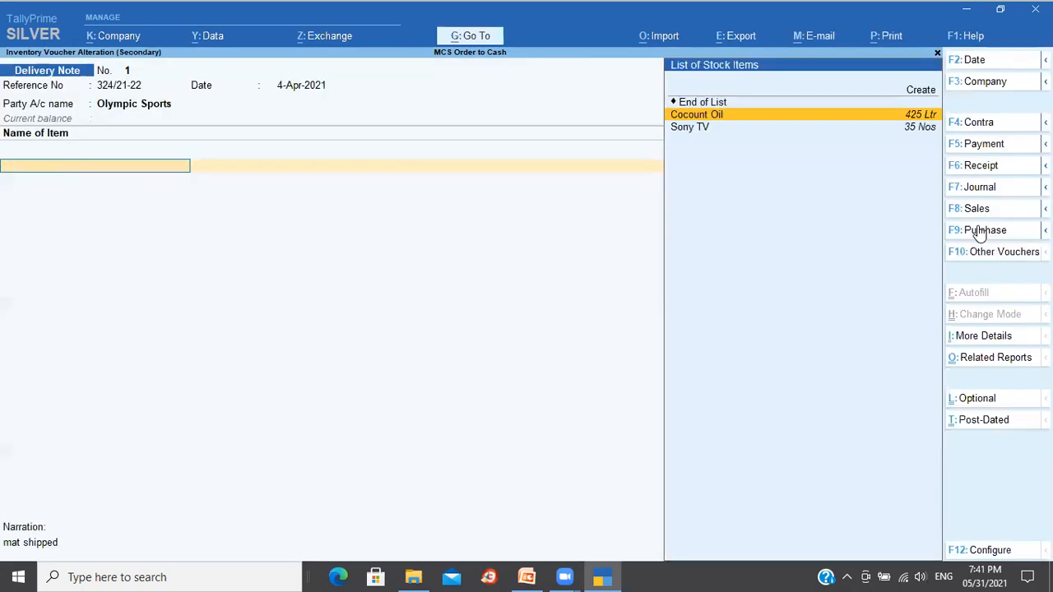
key("Escape")
key("Escape")
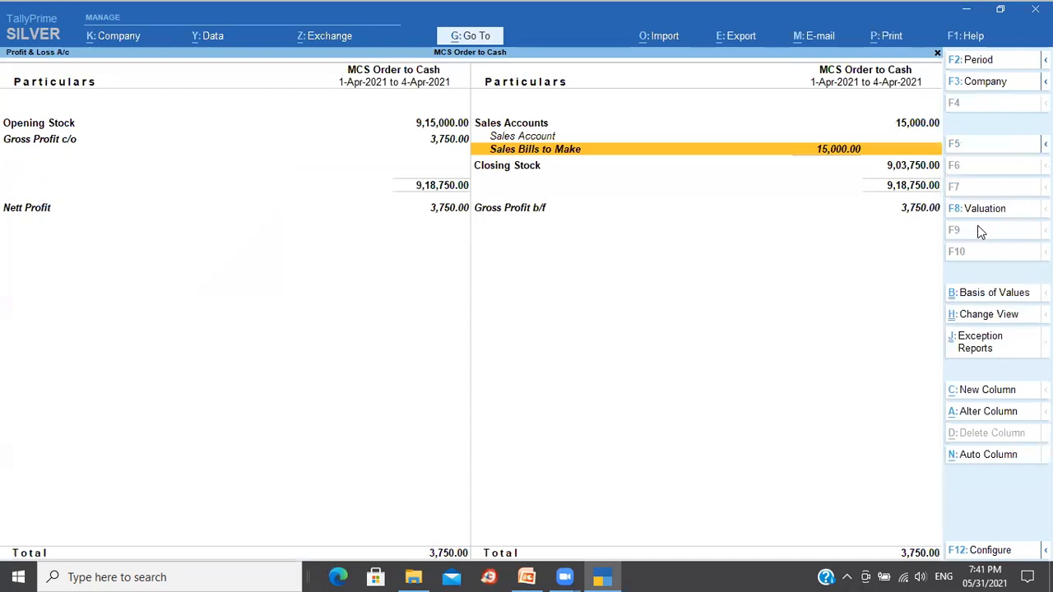
key("Escape")
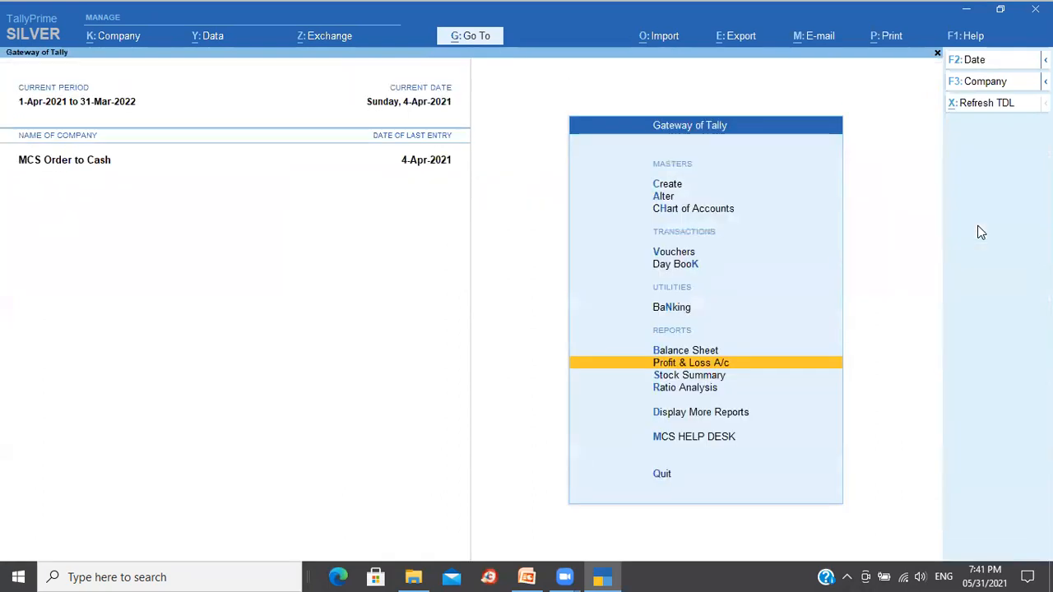
Check the Olympic Sports ledger vouchers in the account books, and return to the Gateway of Tally
key("d")
key("a")
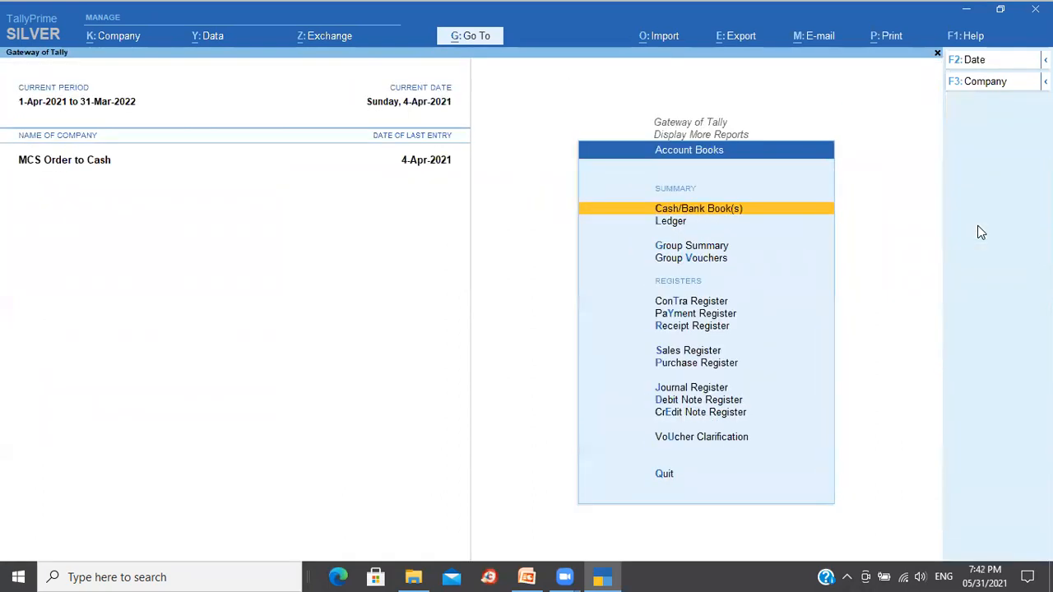
key("l")
key("Down")
key("Return")
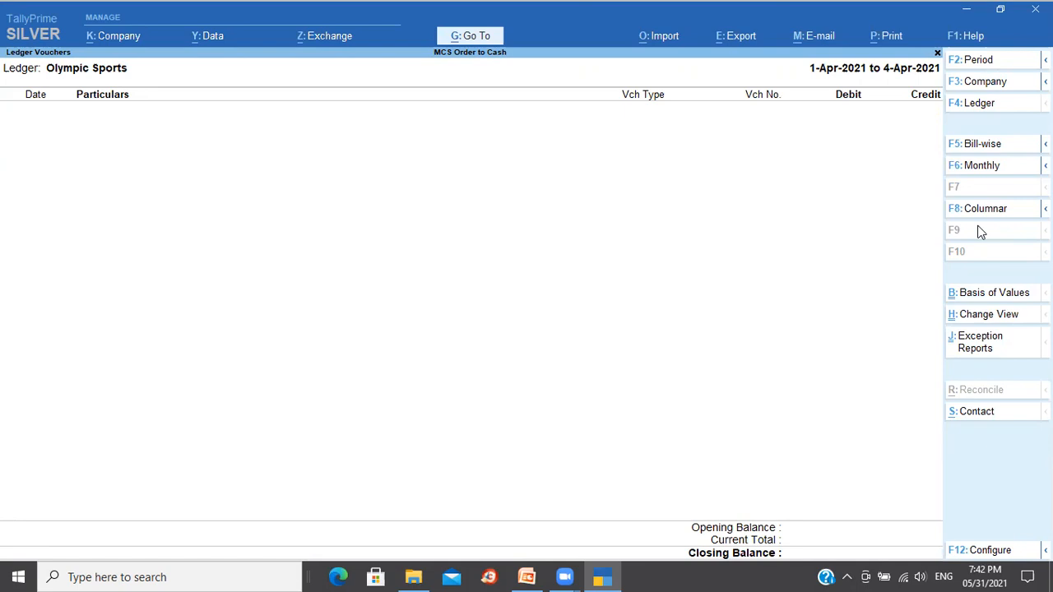
key("Escape")
key("Escape")
key("Escape")
key("Escape")
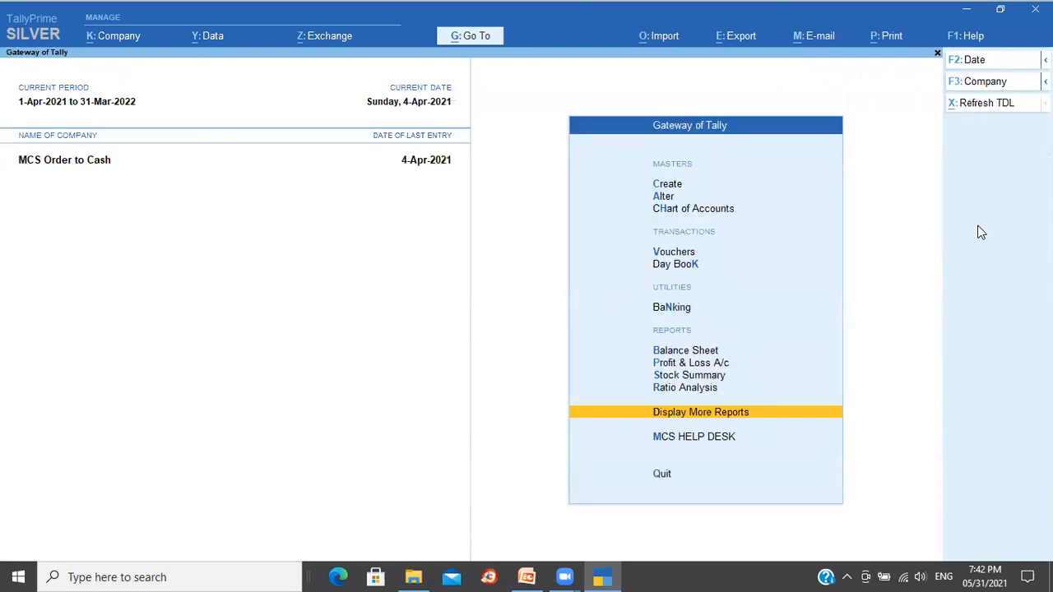
Review the Sale Bills Pending report in the Statements of Inventory, and close it
key("Return")
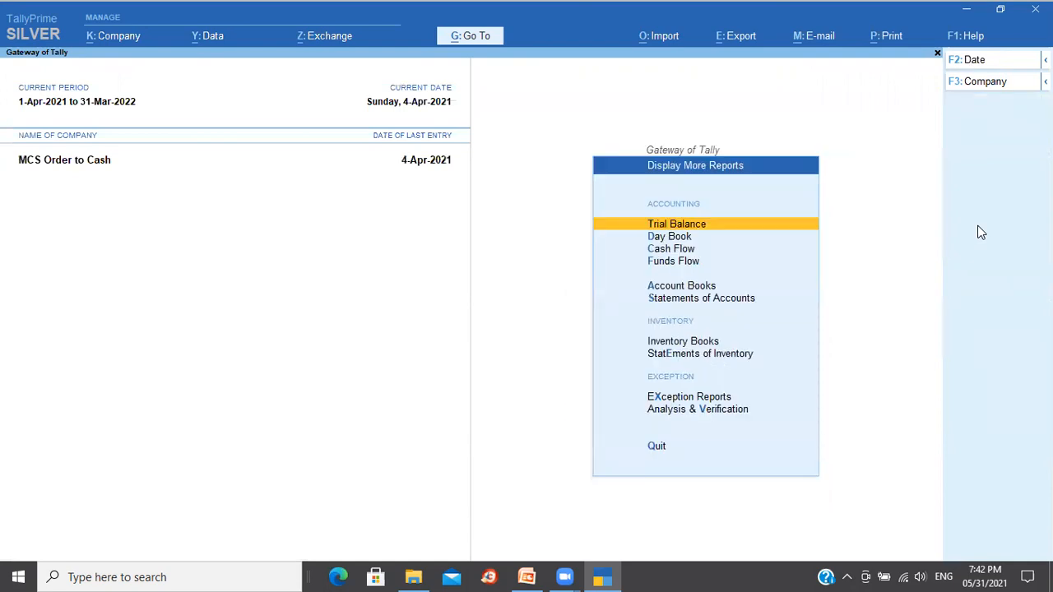
key("Down")
key("Down")
key("Down")
key("Down")
key("Down")
key("Down")
key("Down")
key("Return")
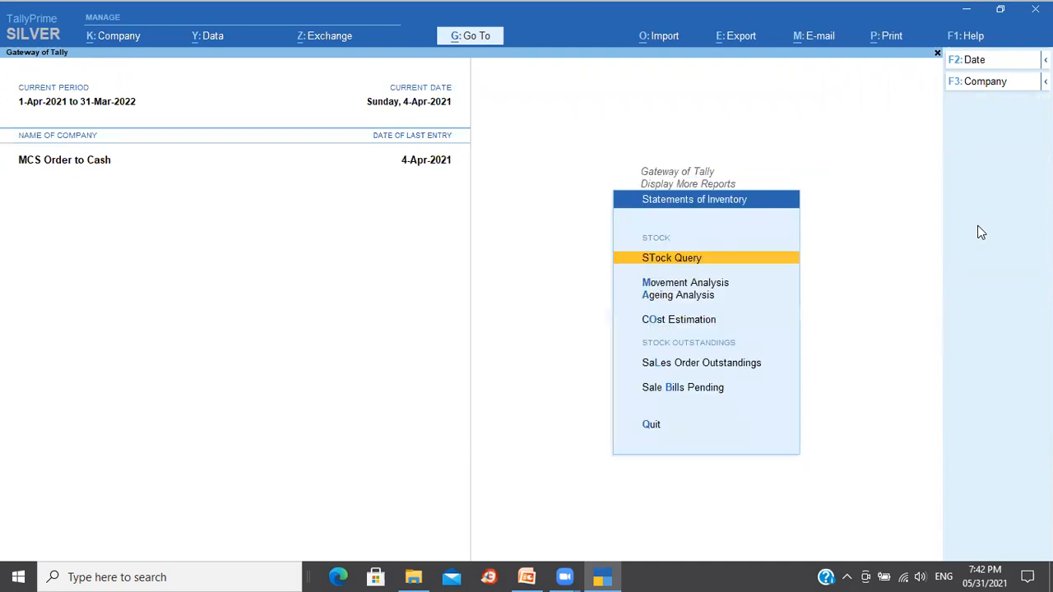
key("Down")
key("Down")
key("Down")
key("Down")
key("Down")
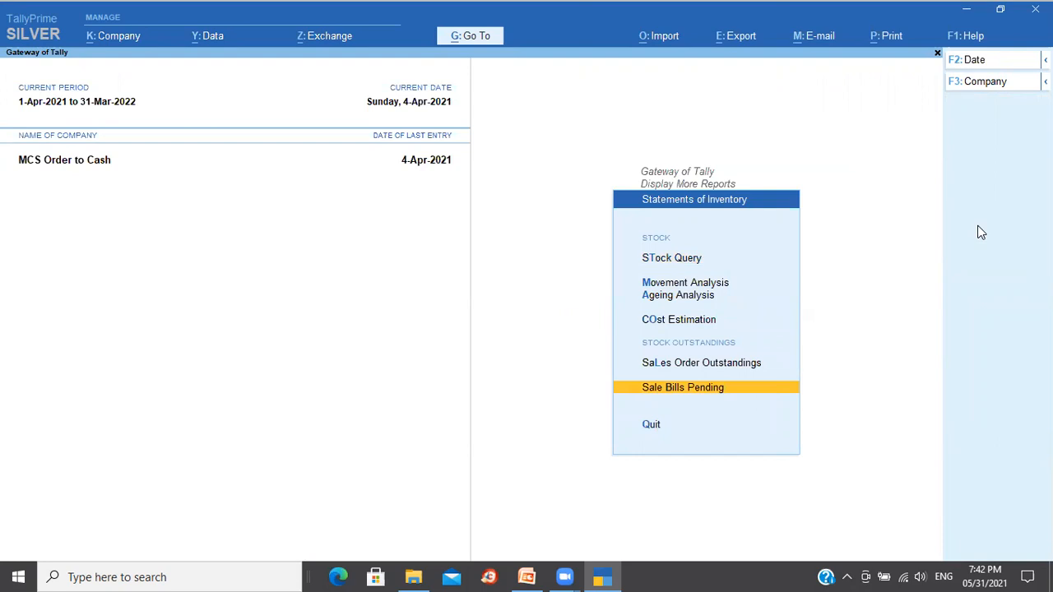
key("Return")
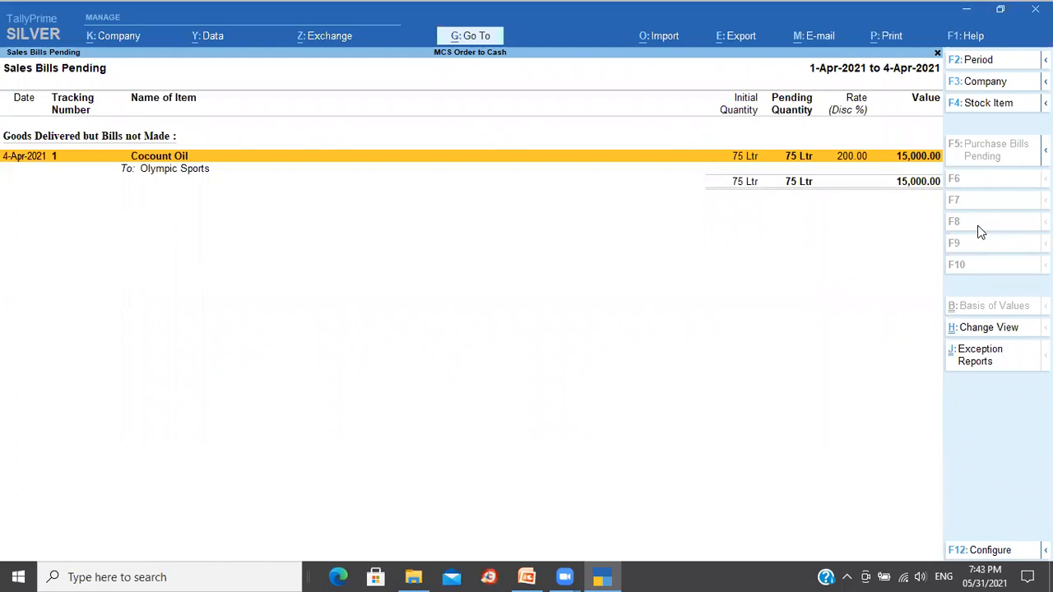
key("Escape")
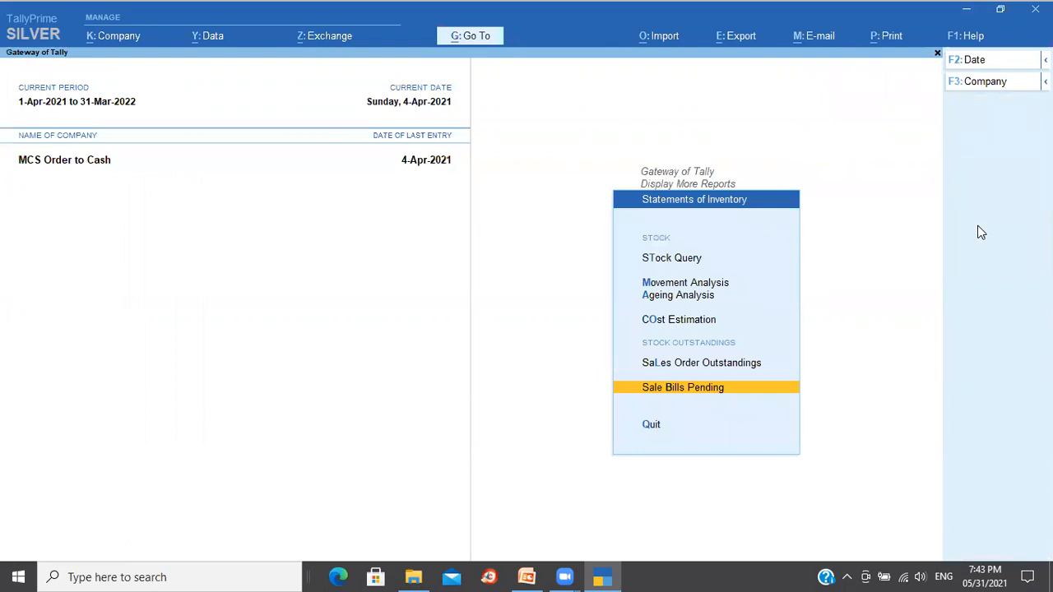
Open all sales order outstandings and set the report period from 1-4-2021 to 6-4-2021
key("Up")
key("Return")
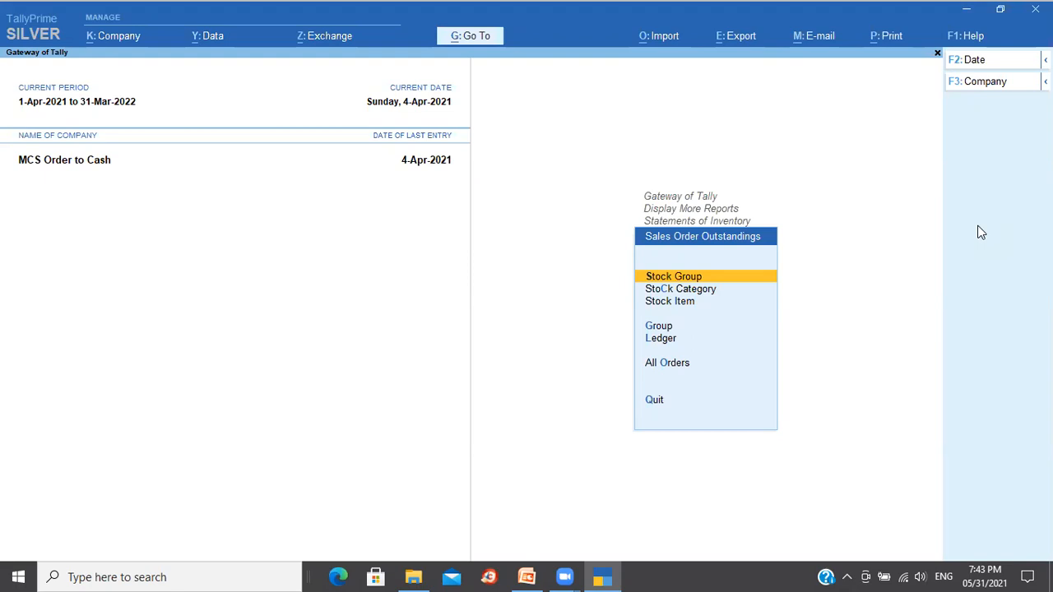
key("Up")
key("Up")
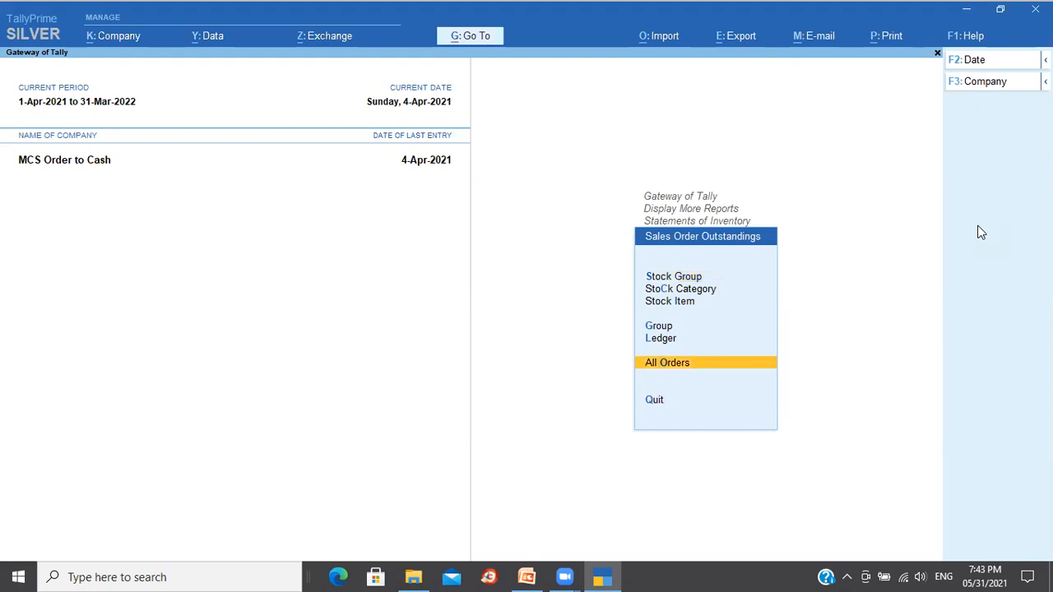
key("Return")
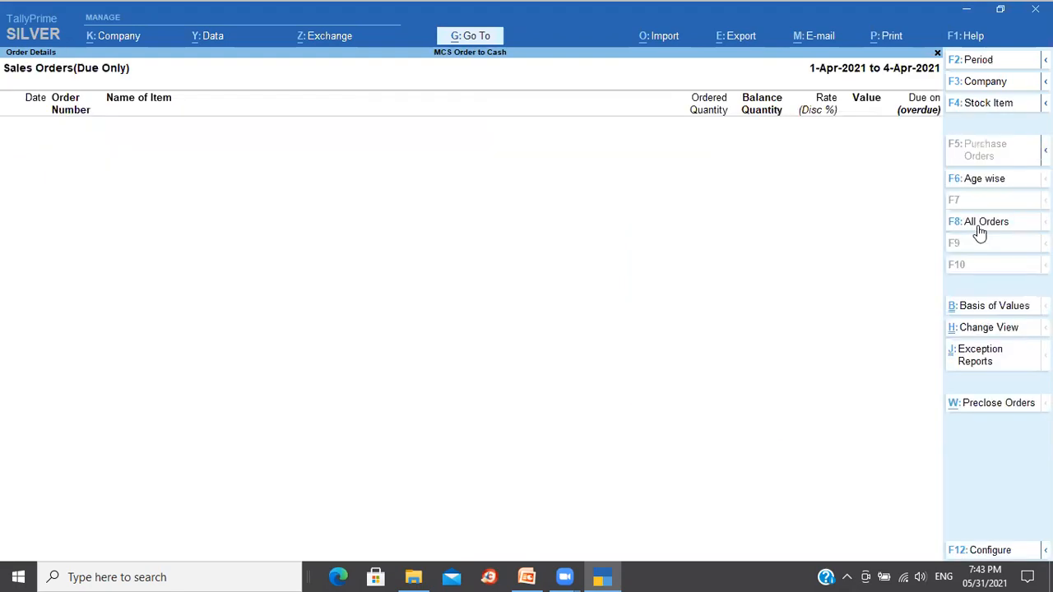
key("alt")
key("alt+F2")
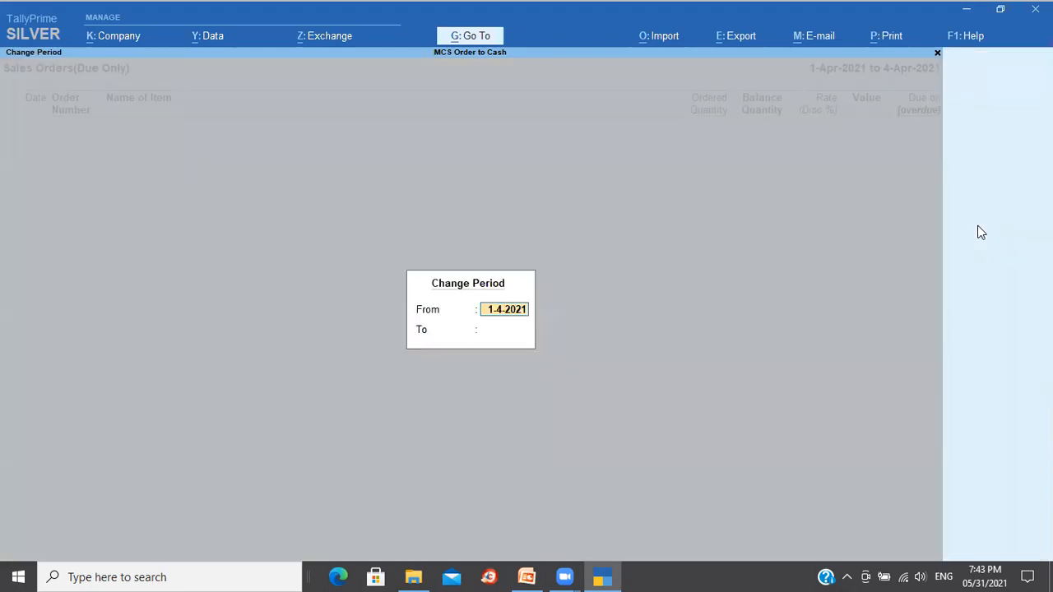
key("Return")
type("6-4")
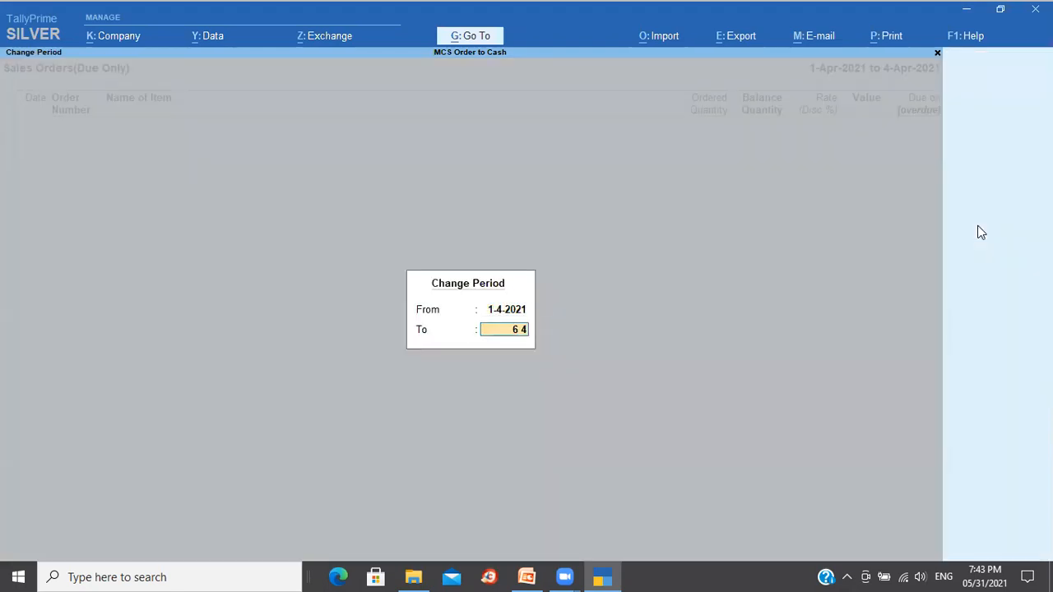
key("Return")
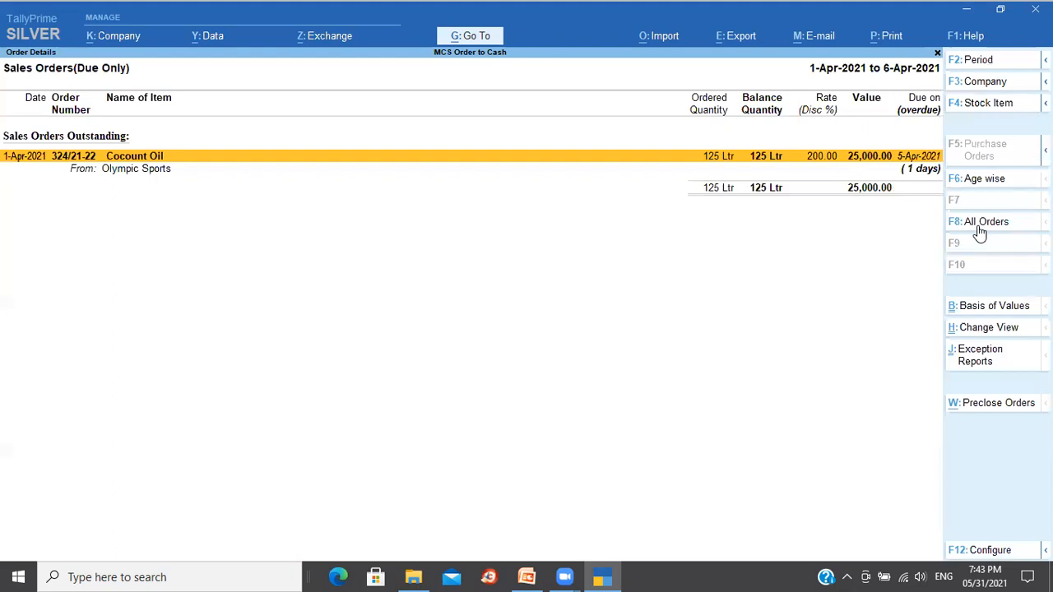
Extend the sales orders report's end date to 12-4-2021, review the due orders, and close the report
key("alt+F2")
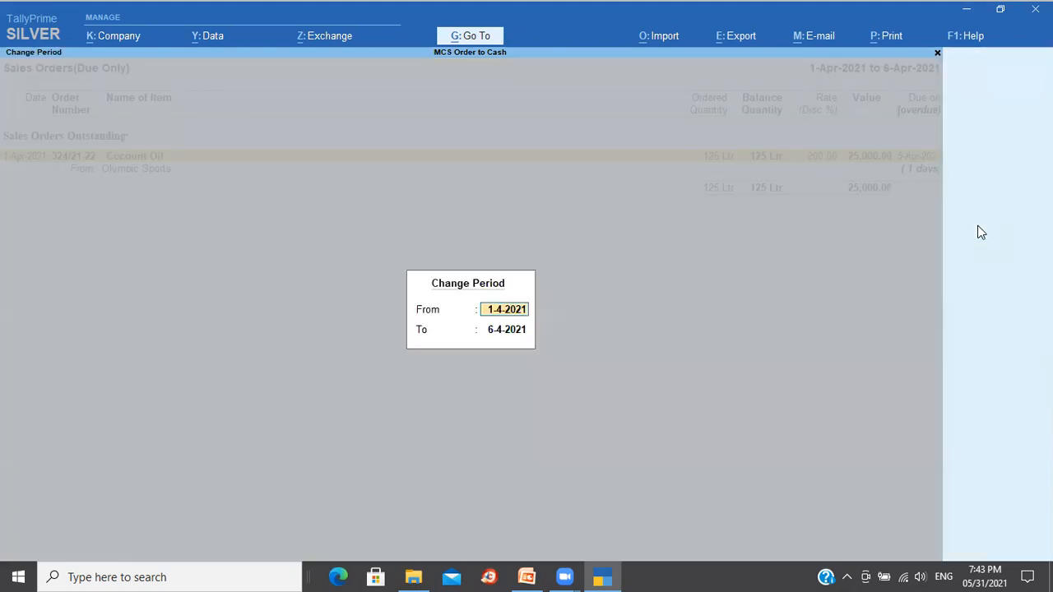
key("Return")
type("12")
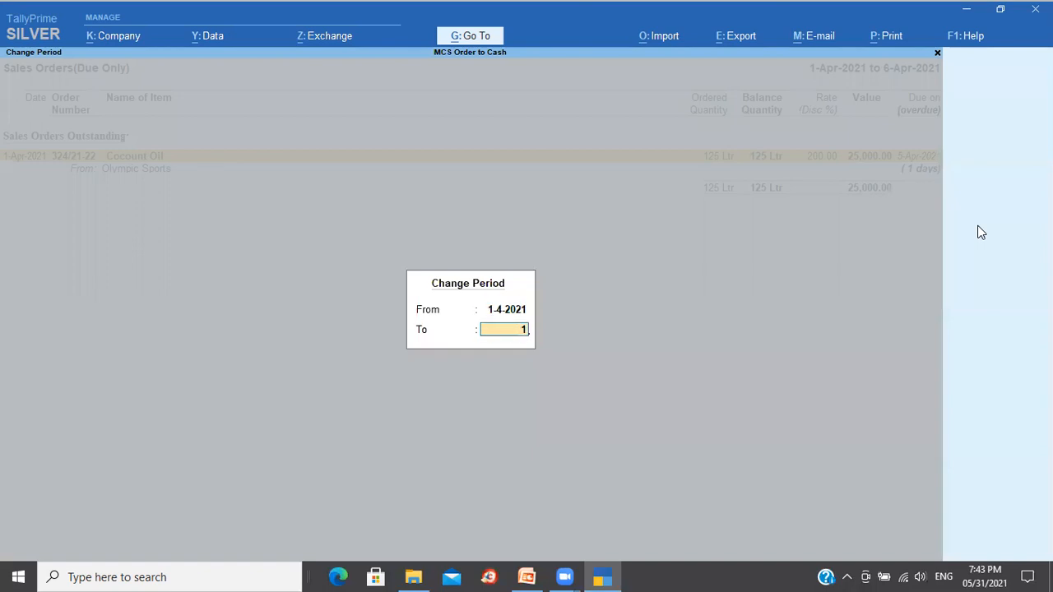
type("-4")
key("Return")
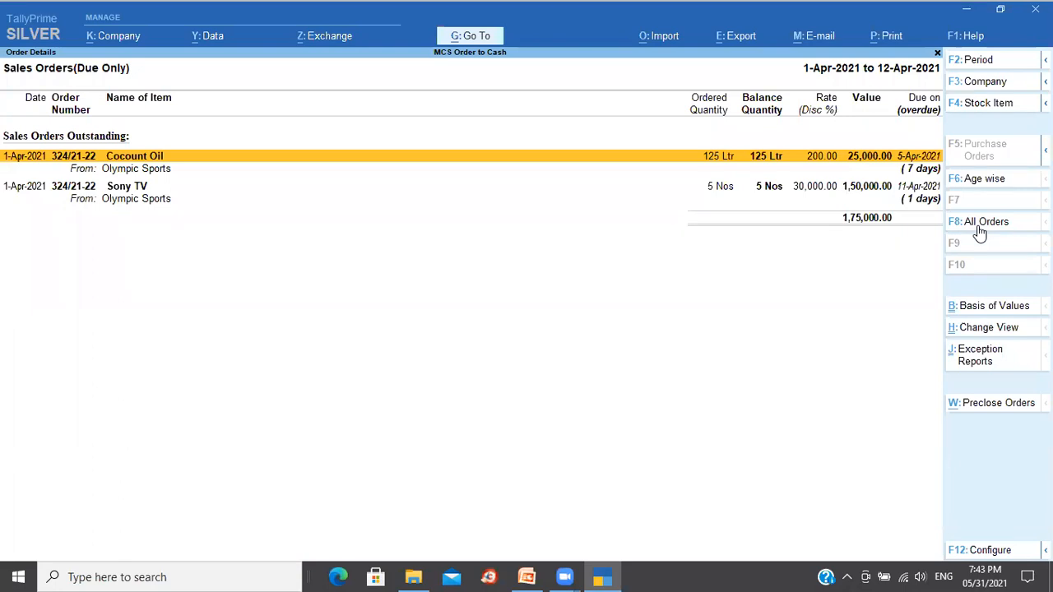
key("Escape")
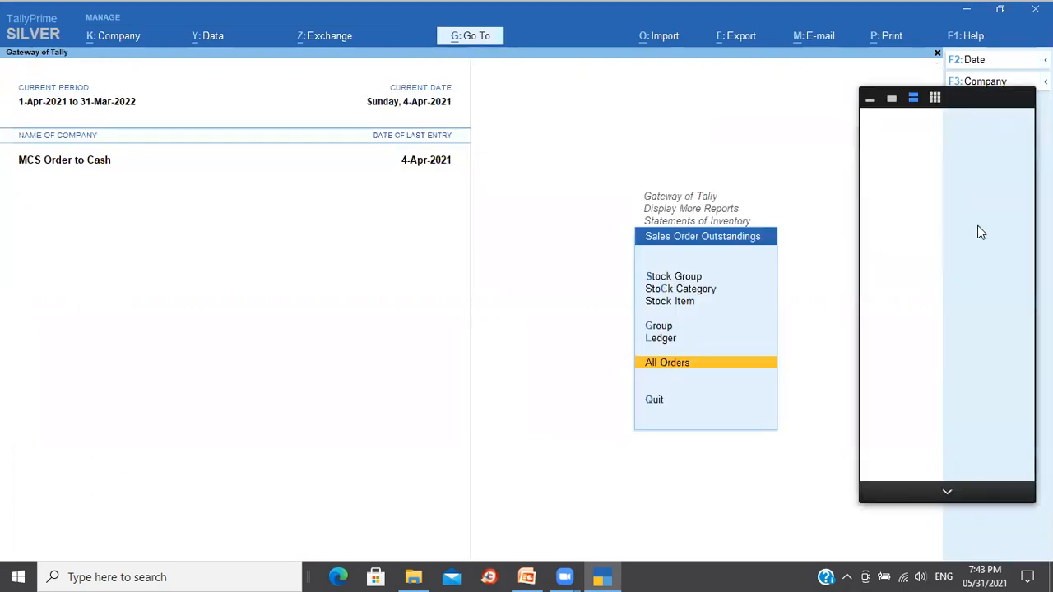
Review the ledger-wise sales order outstandings for Olympic Sports, and close the report
key("Up")
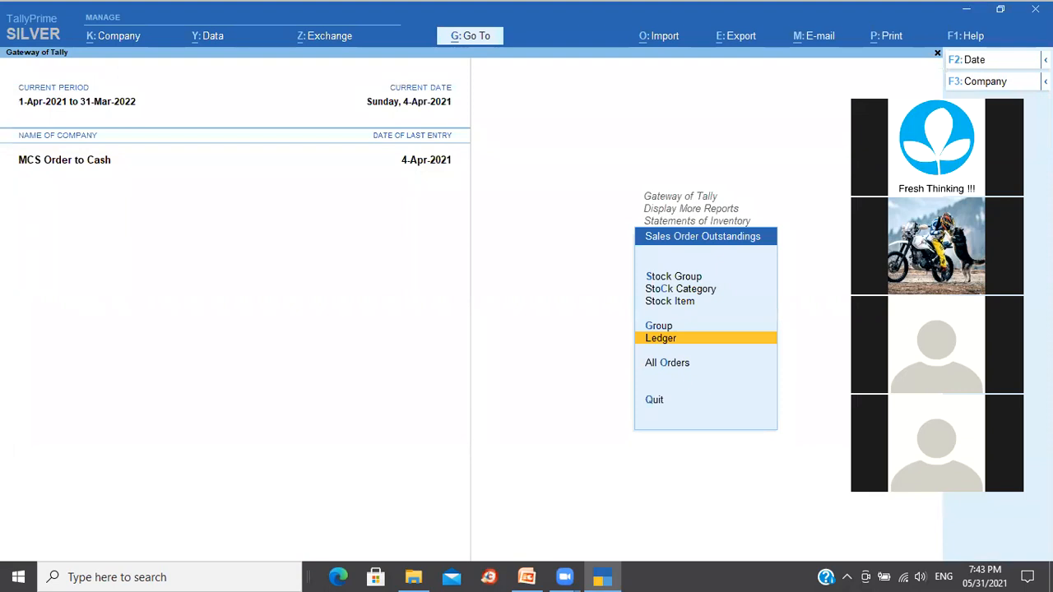
key("Return")
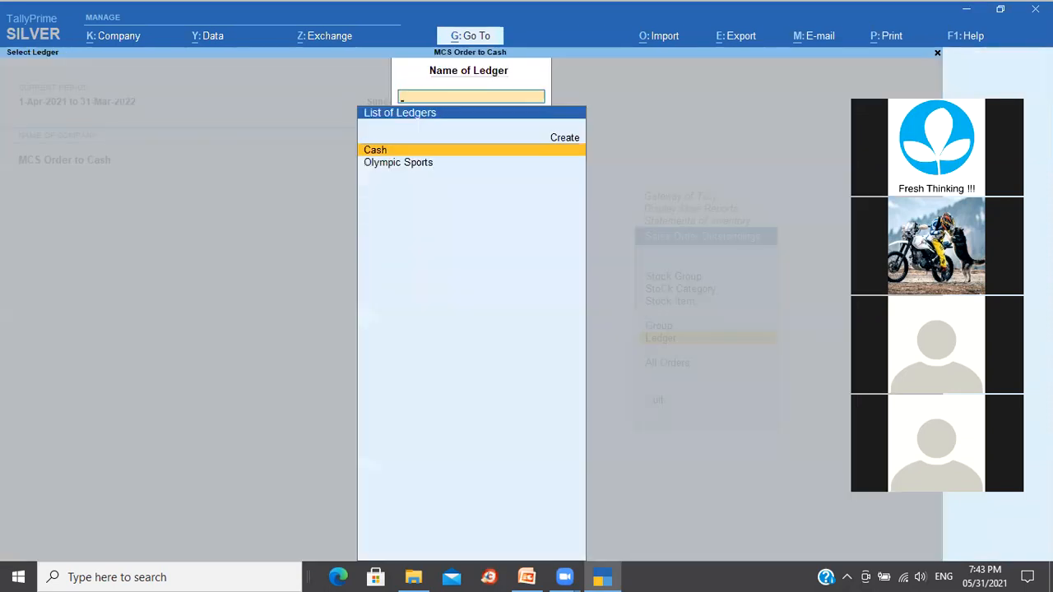
key("Down")
key("Return")
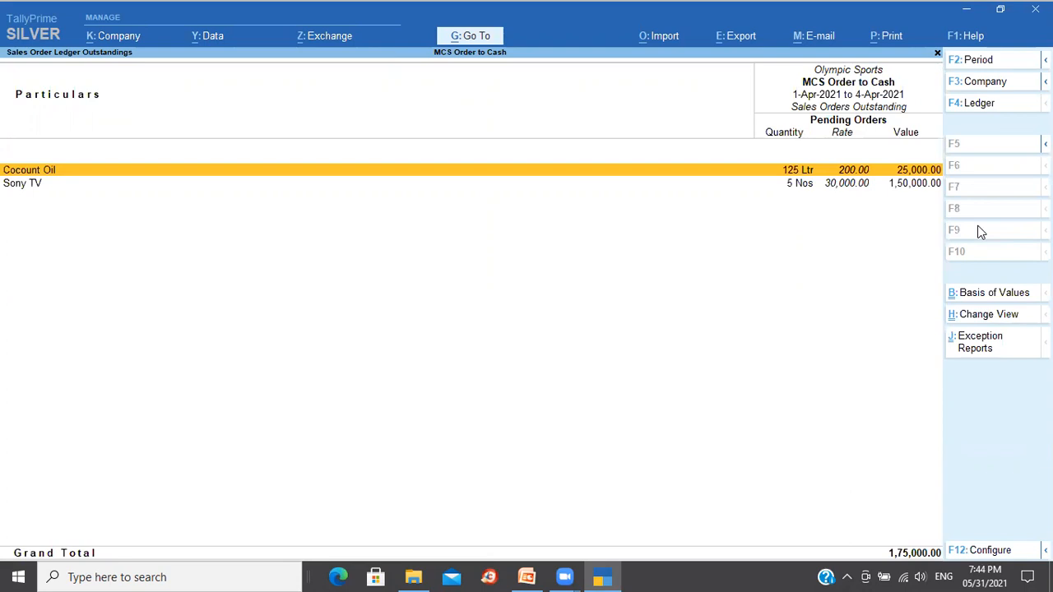
key("Escape")
key("Escape")
key("Escape")
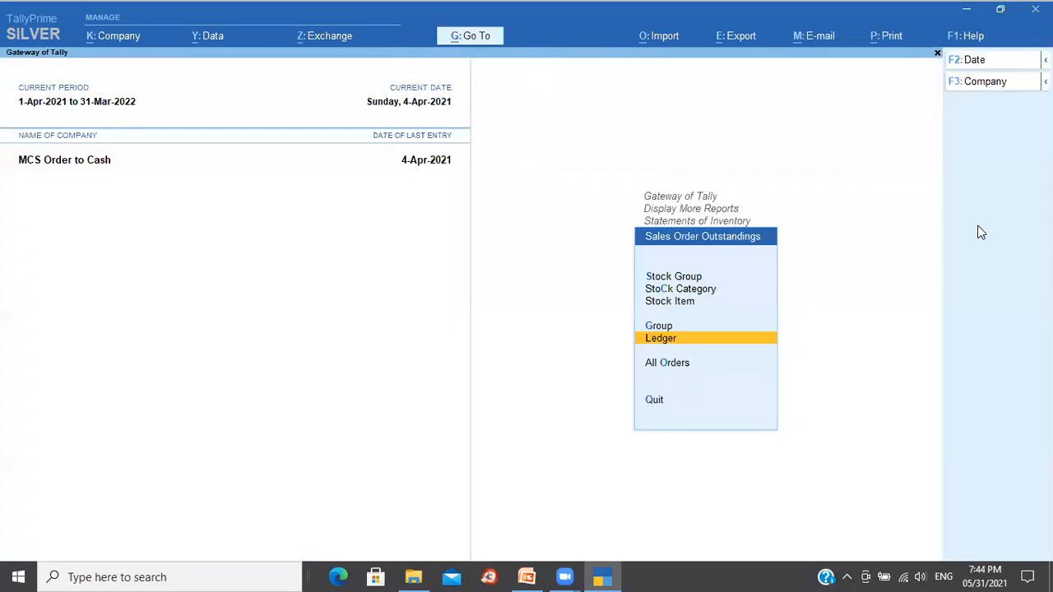
Review the stock item sales order outstandings for Cocount Oil, and return to the Gateway of Tally
key("Up")
key("Up")
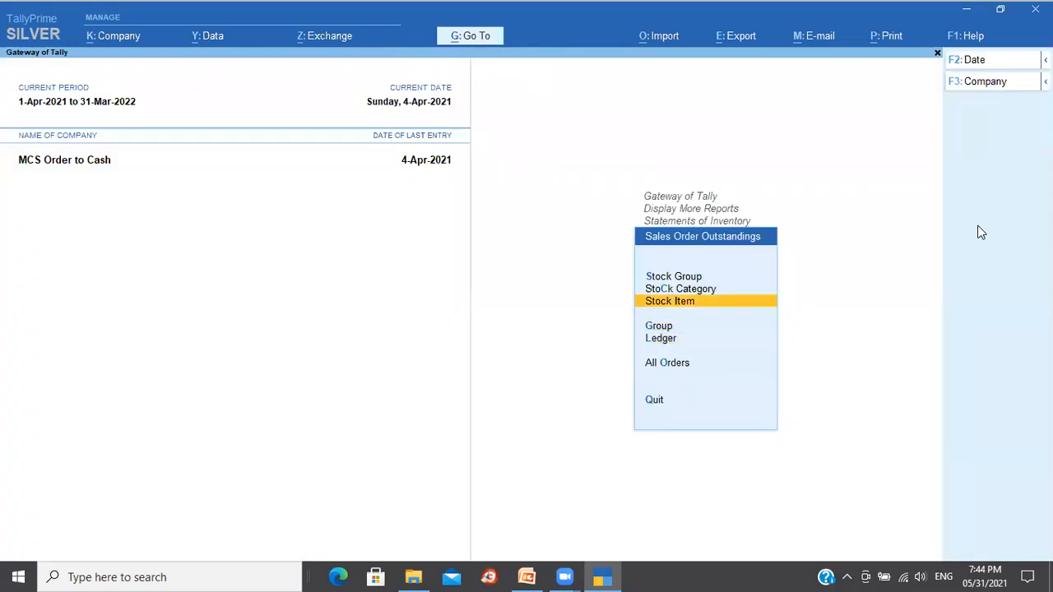
key("Return")
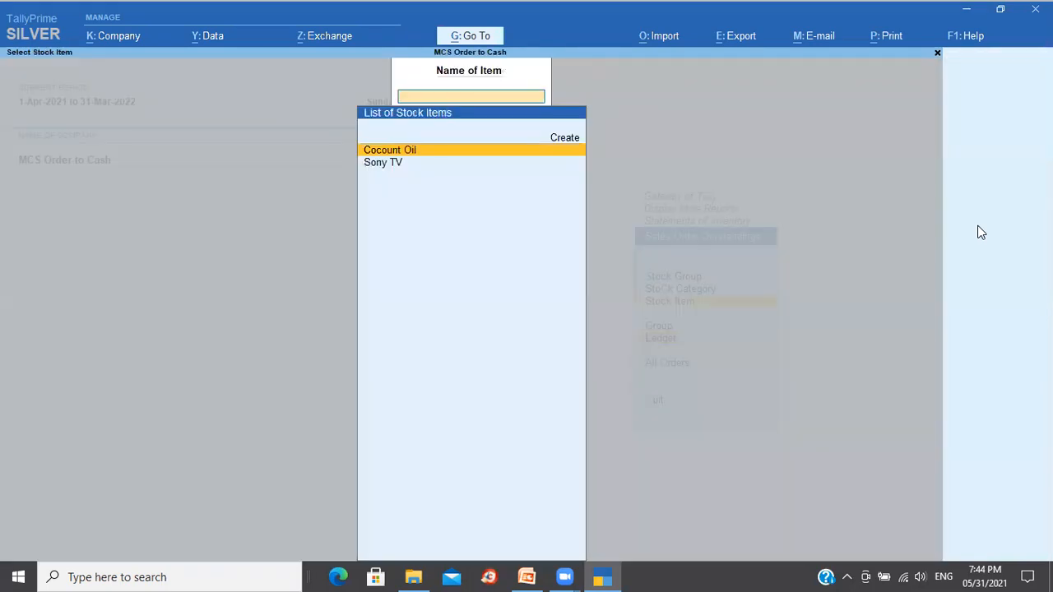
key("Return")
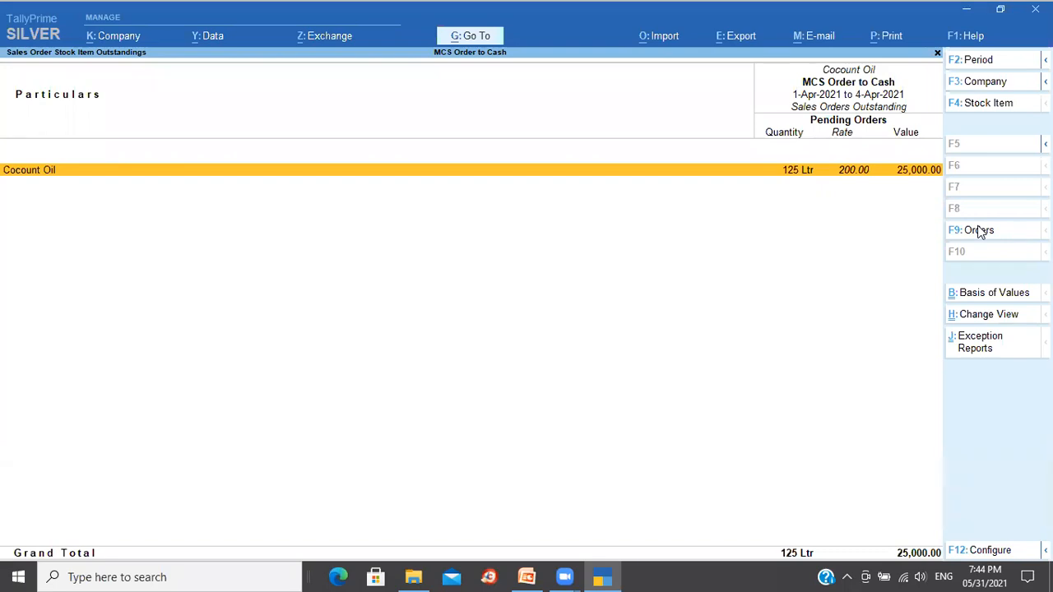
key("Escape")
key("Escape")
key("Escape")
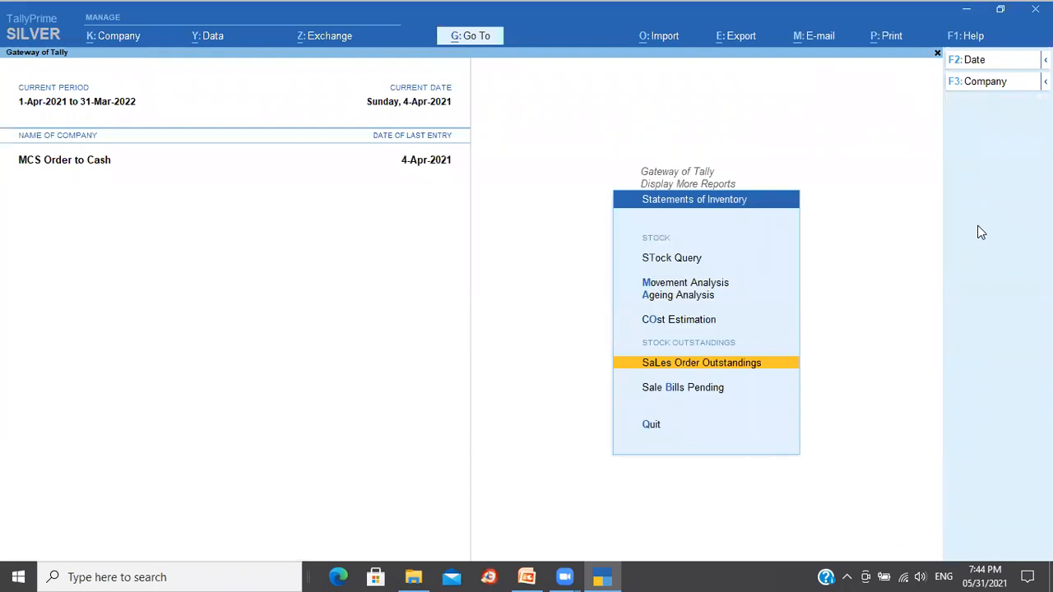
key("Escape")
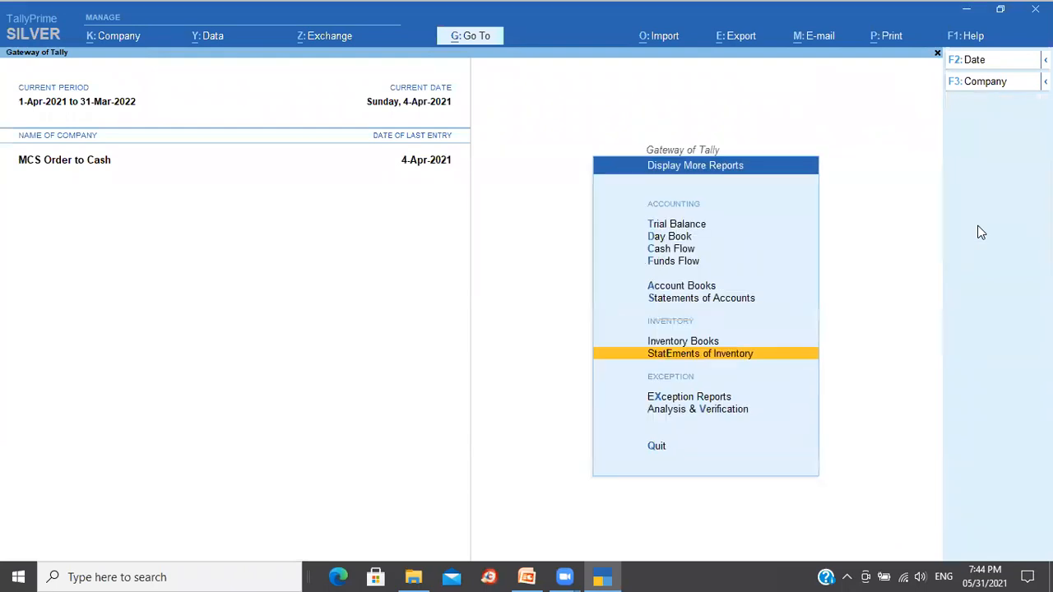
key("Escape")
Start a new delivery note dated 6-Apr-2021, leaving the reference details blank
key("v")
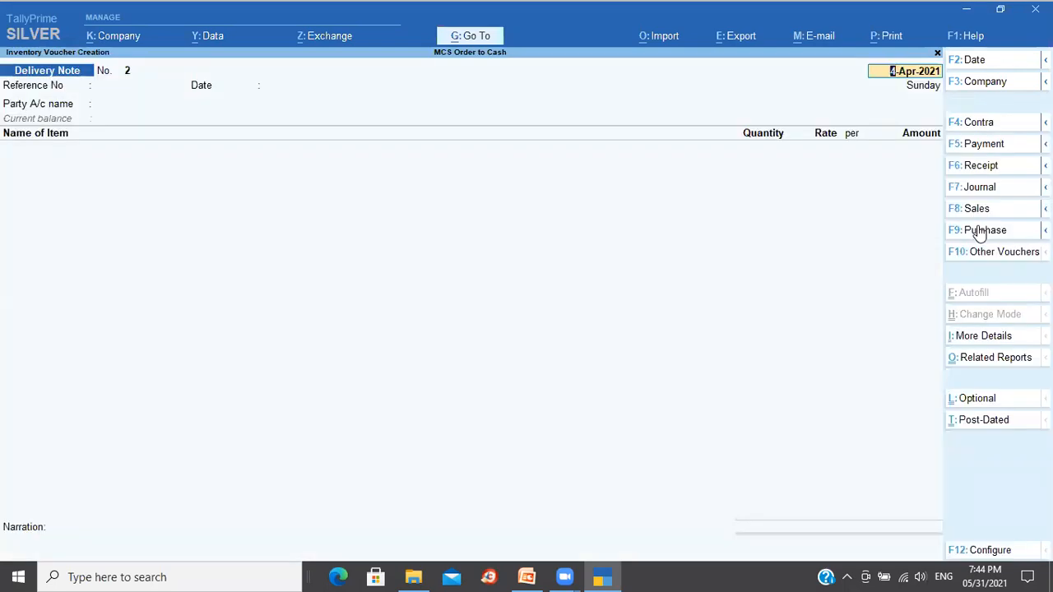
type("6 6")
key("BackSpace")
type("4")
key("Return")
key("Return")
key("Return")
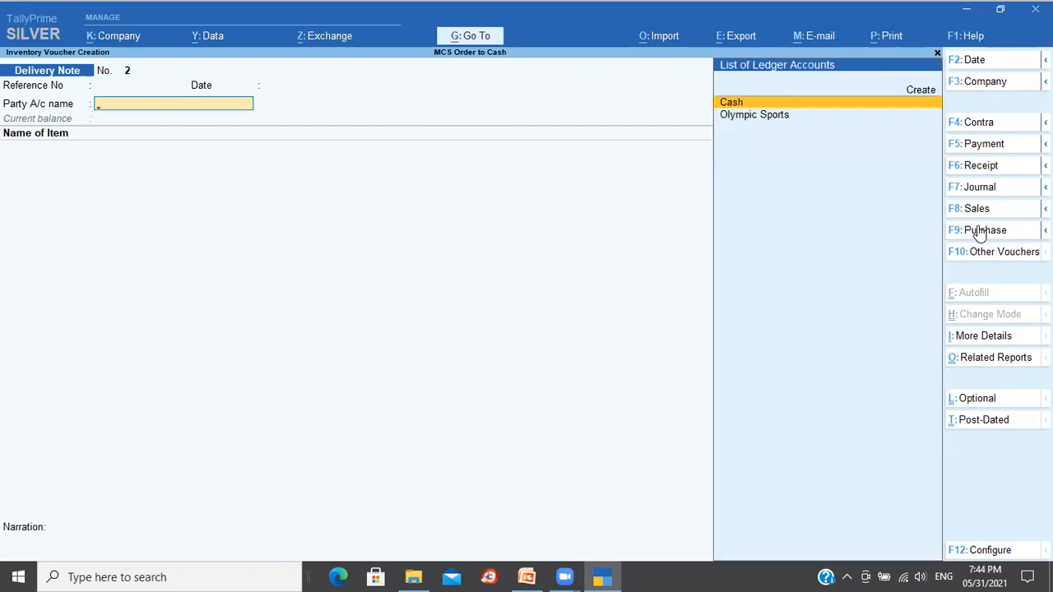
Choose Olympic Sports as the party, link its pending 1-Apr-2021 sales order, and accept the order, dispatch and party details
key("Down")
key("Return")
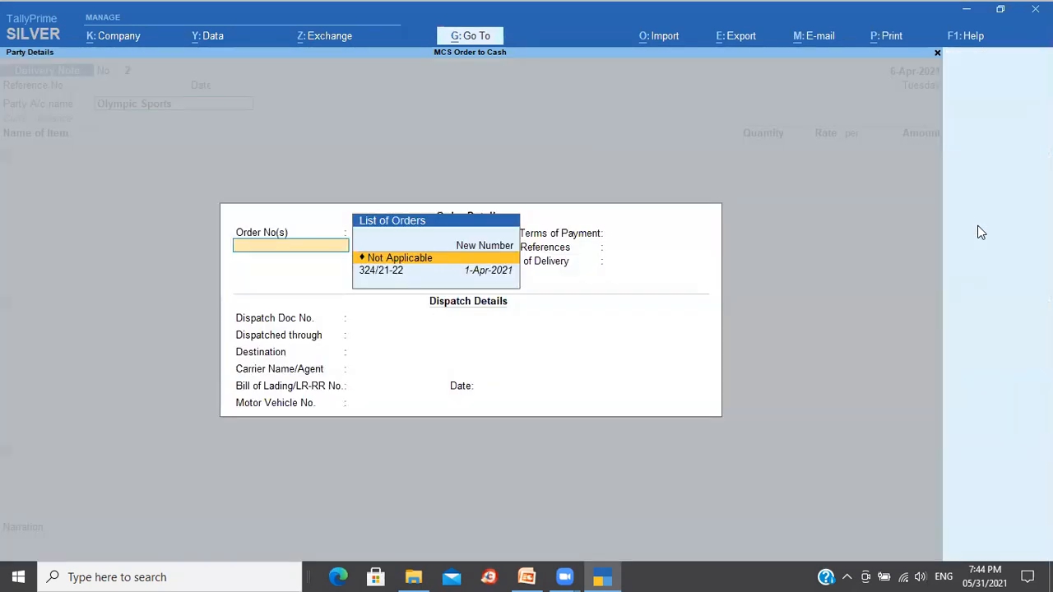
key("Down")
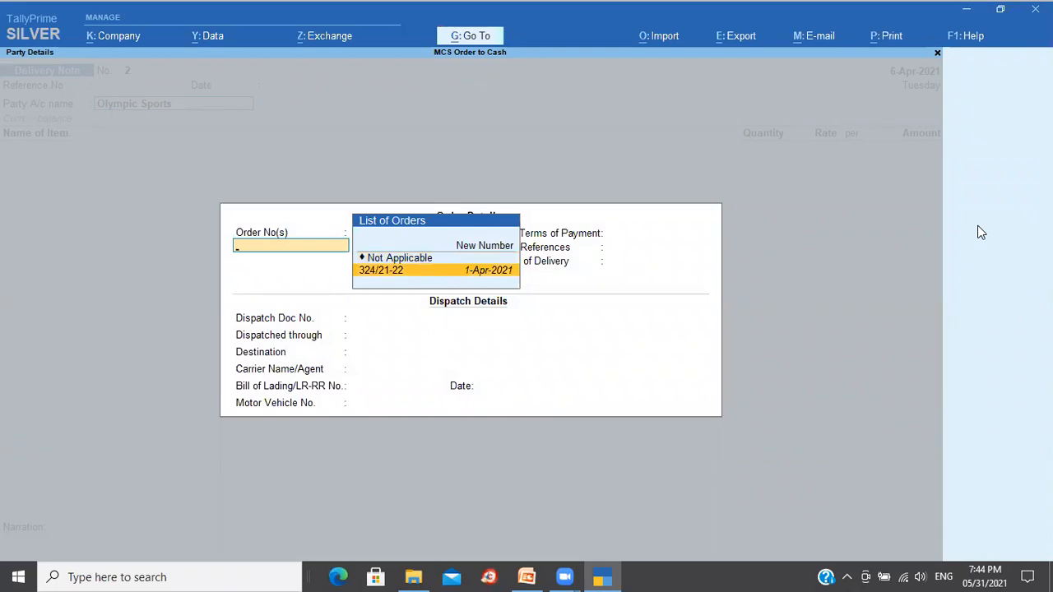
key("Return")
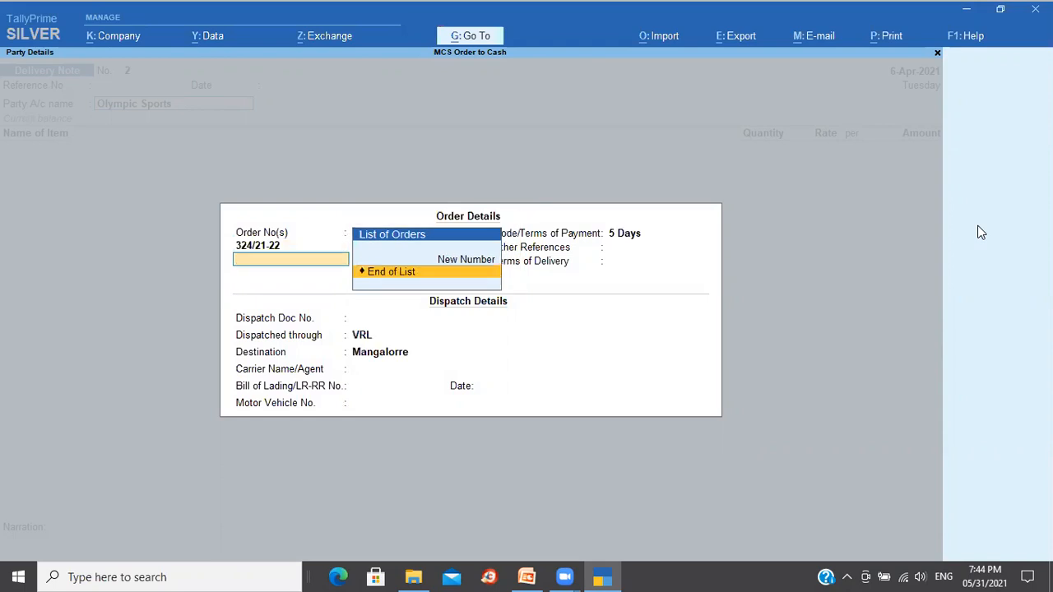
key("Return")
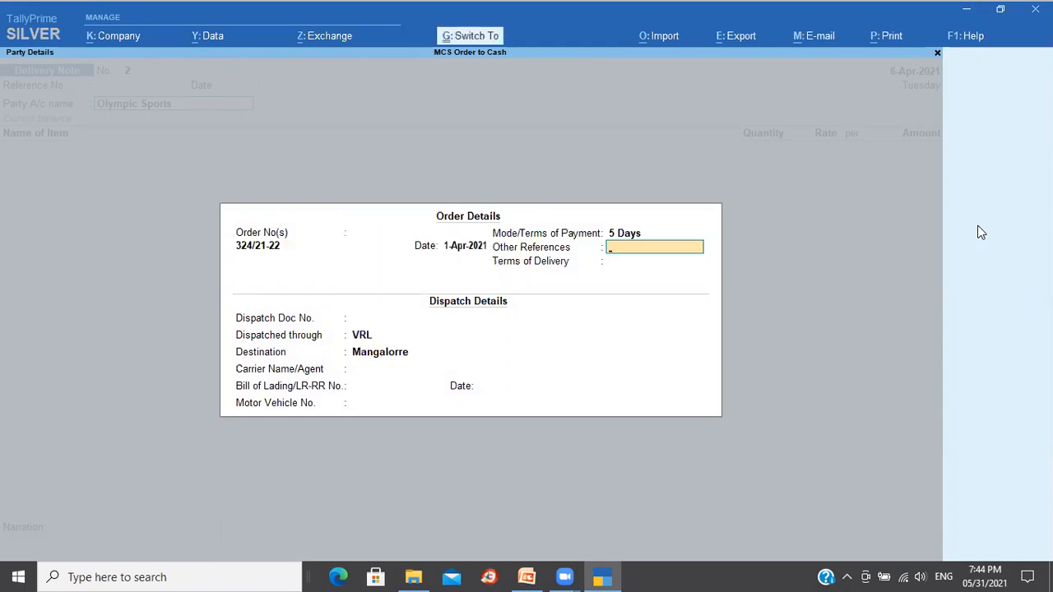
key("ctrl+a")
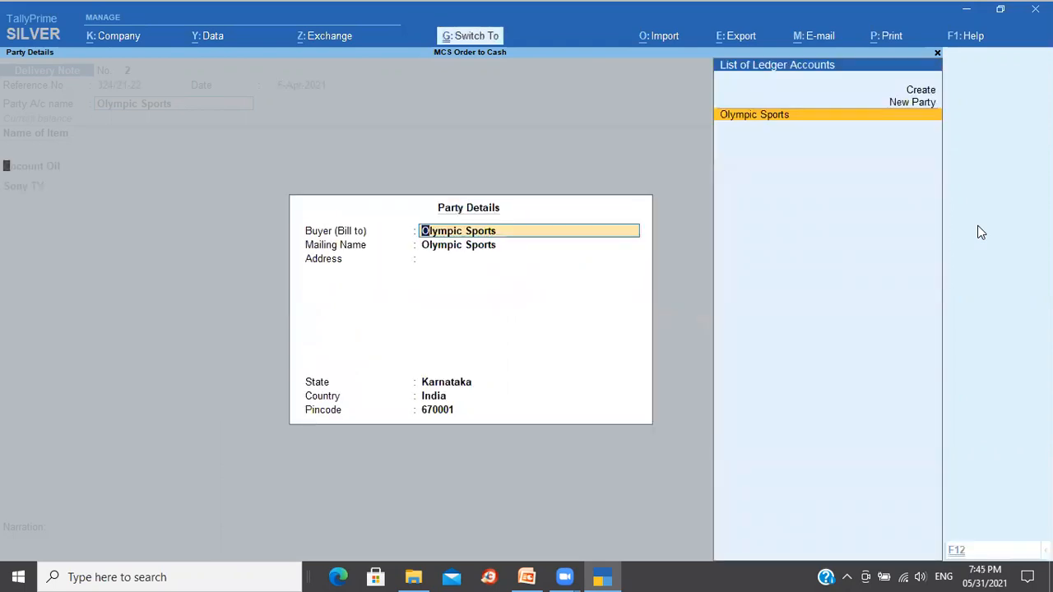
key("ctrl+a")
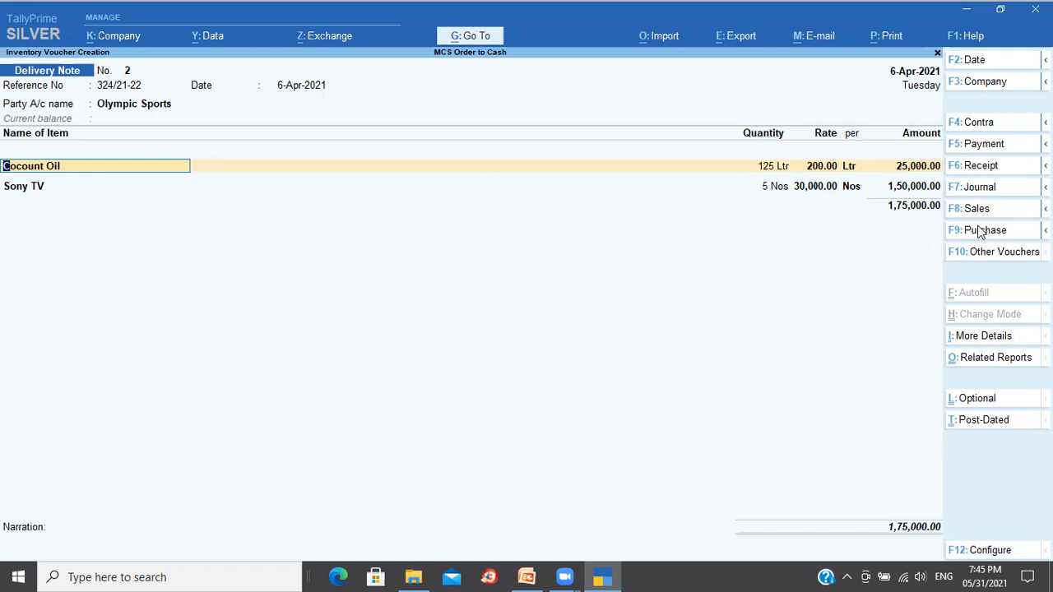
Allocate 90 Ltr of Cocount Oil at 200.00 to tracking number 2 and the linked sales order, posting it to Sales Account
key("Return")
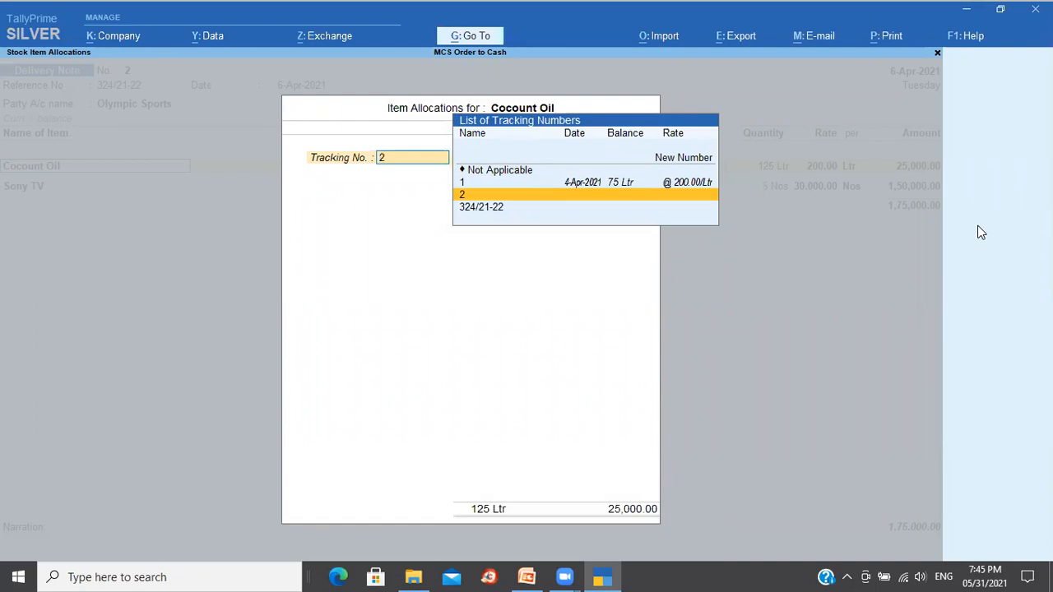
key("Return")
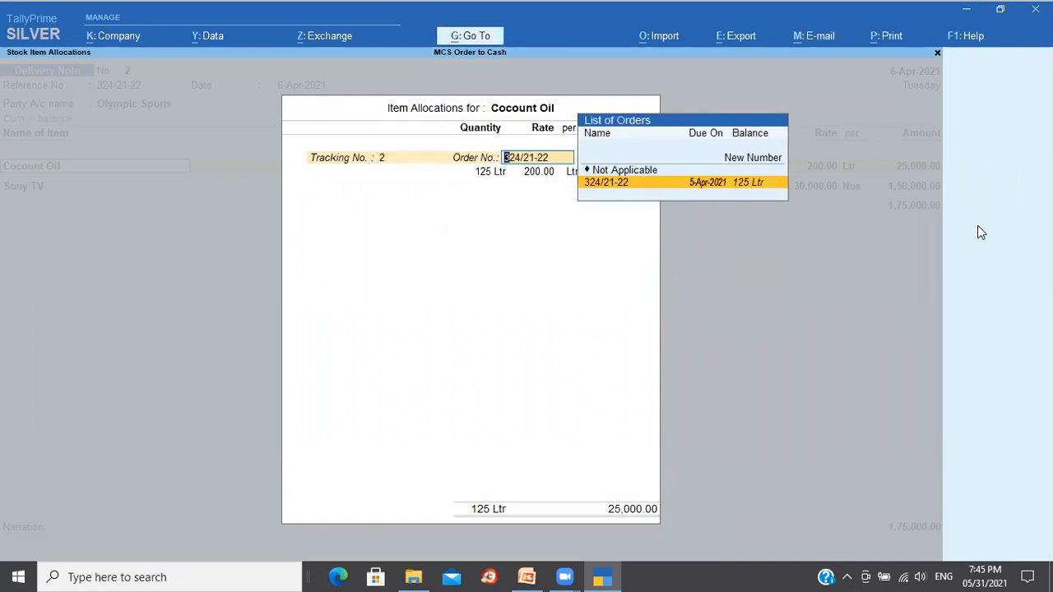
key("Return")
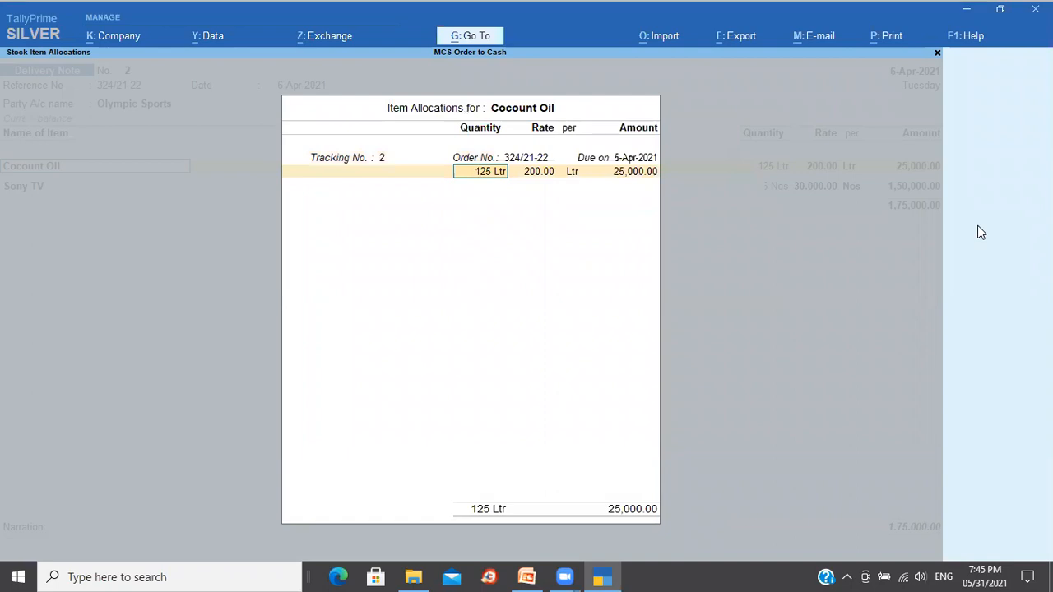
type("90")
key("Return")
key("Return")
key("Return")
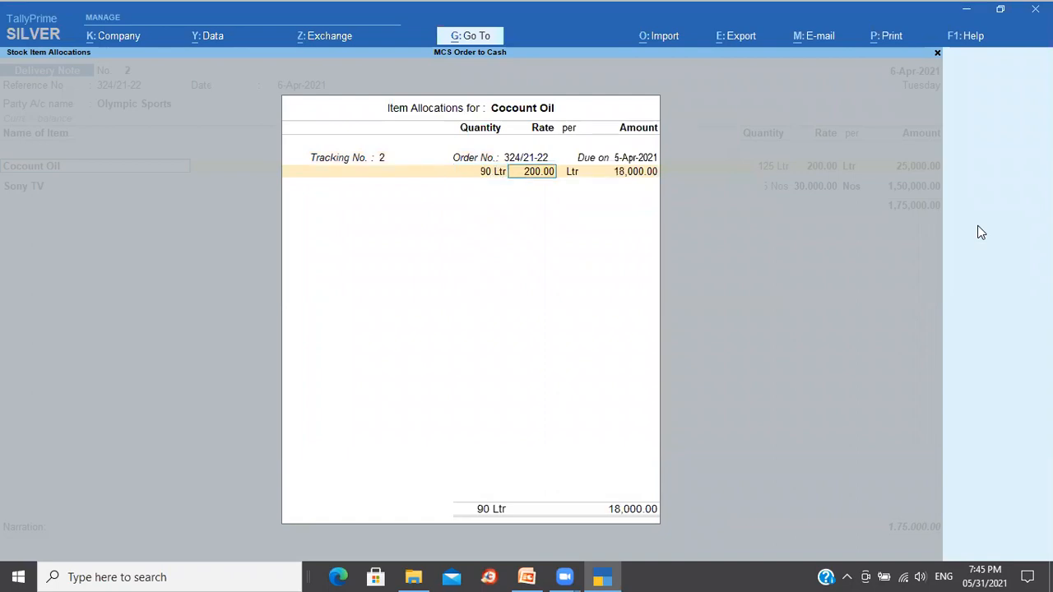
key("Return")
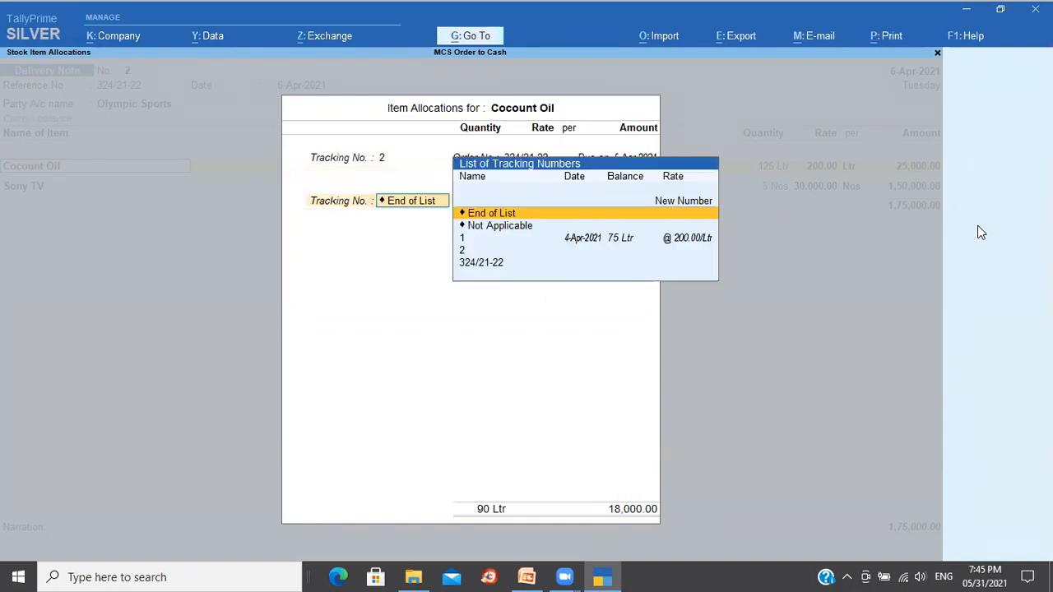
key("Return")
key("Return")
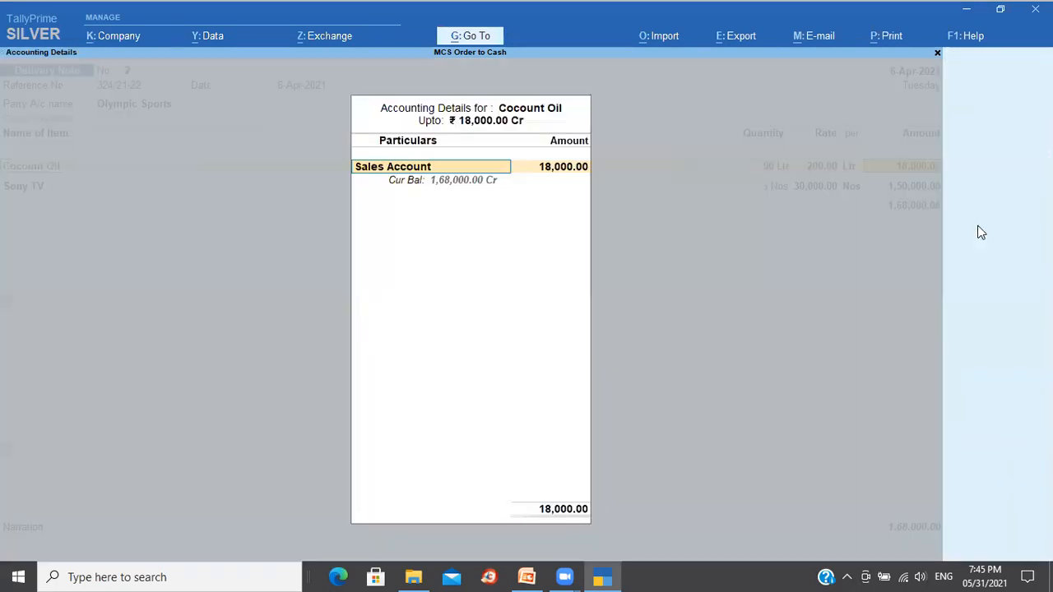
key("Return")
key("Return")
Remove the Sony TV line from the delivery note and end the item list
key("BackSpace")
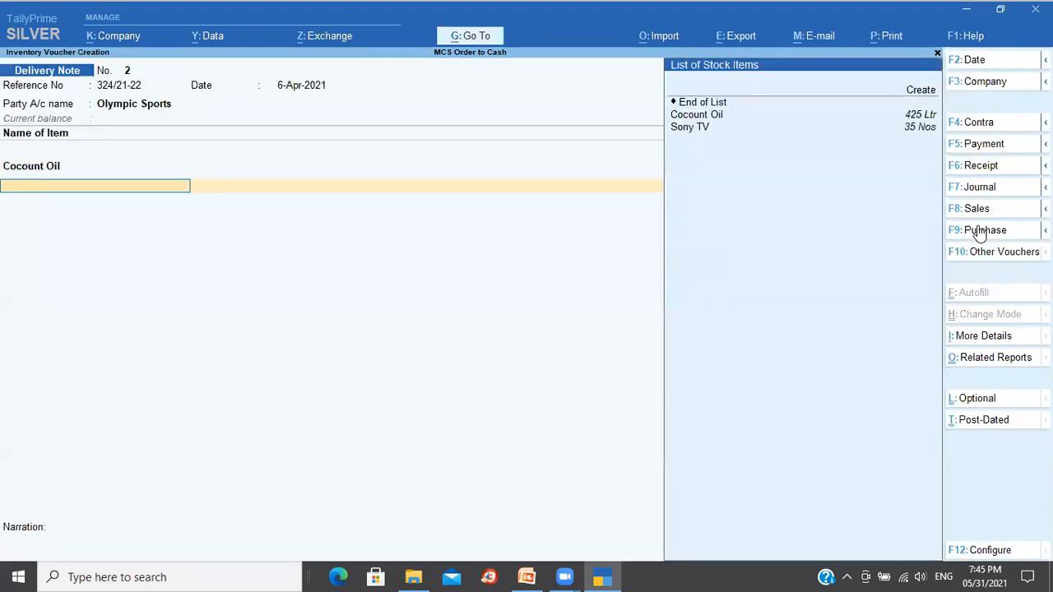
key("Return")
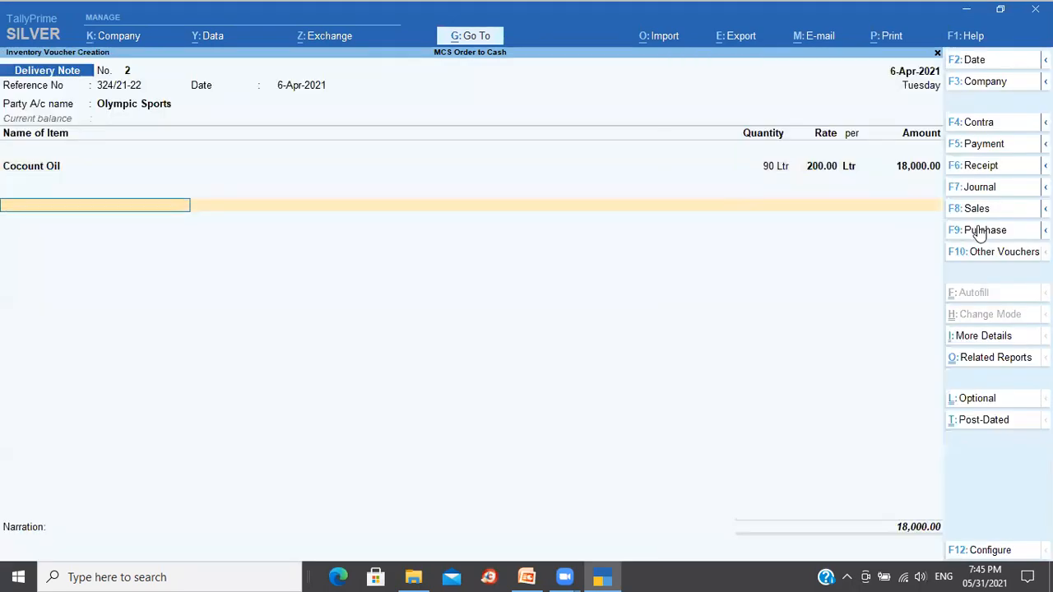
key("Return")
key("Return")
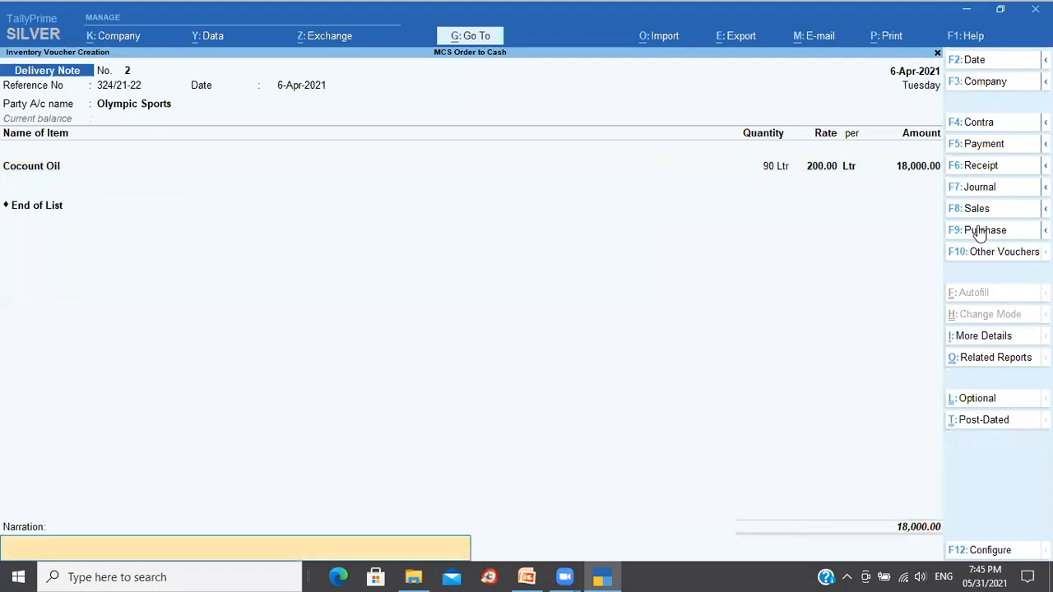
Add the narration "mat shipped", save the delivery note, and return to the Gateway of Tally
type("mat shipped")
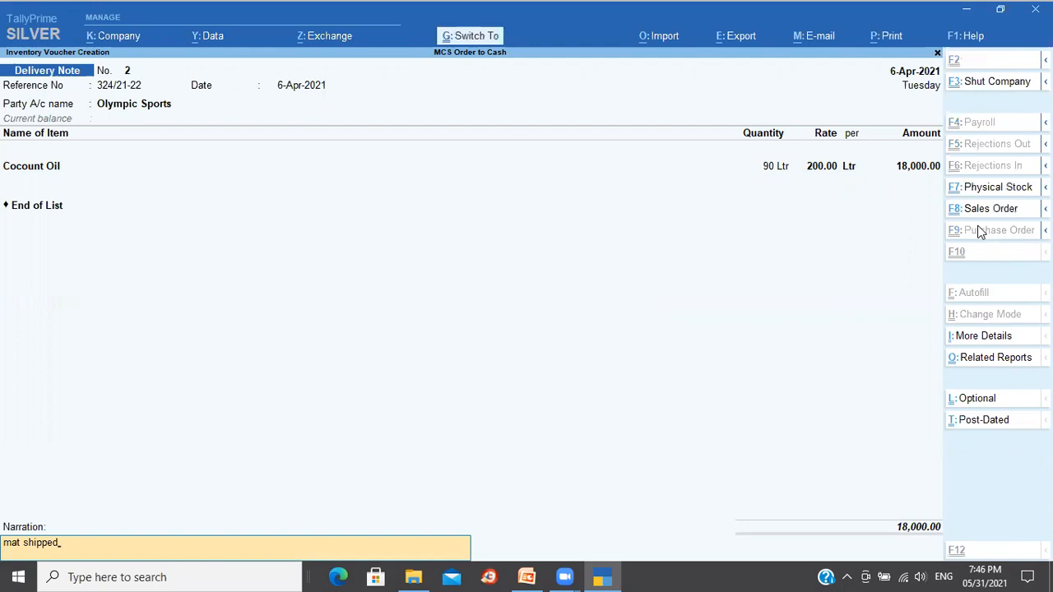
key("ctrl+a")
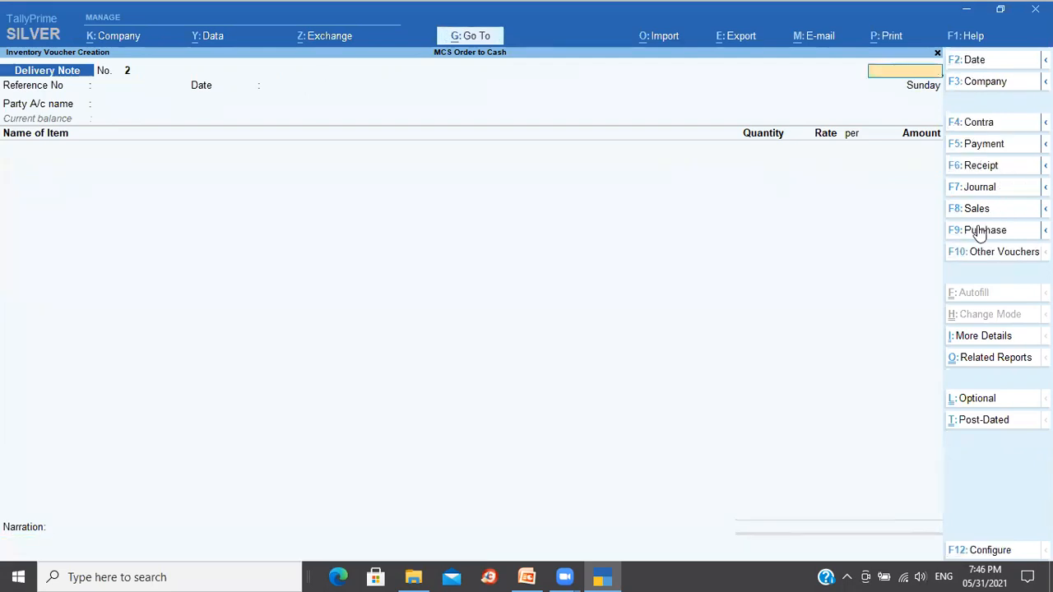
key("Escape")
key("y")
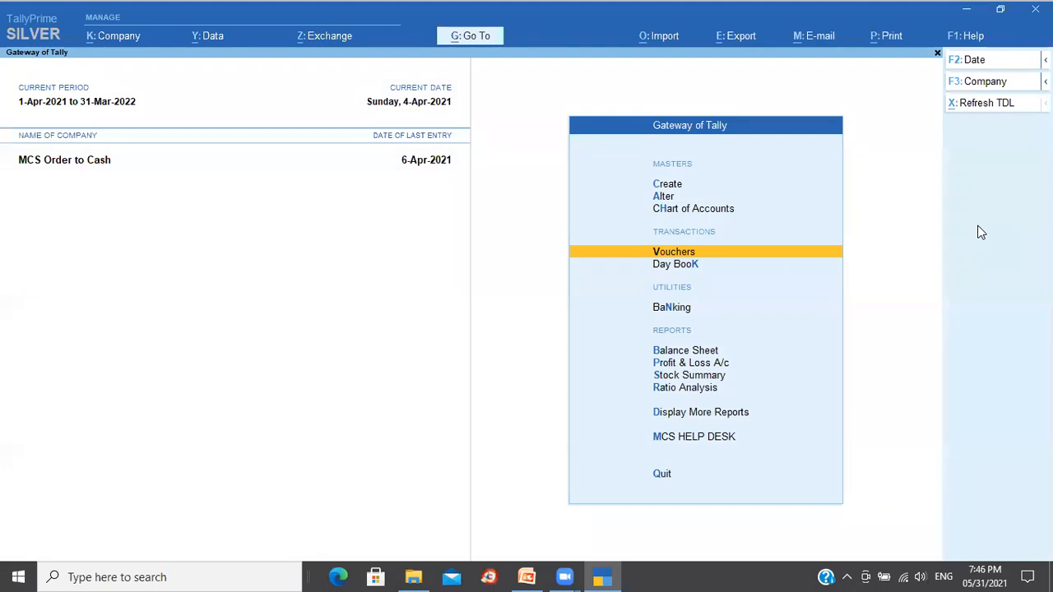
Open the Stock Summary report from the Gateway of Tally
key("Down")
key("Down")
key("Down")
key("Down")
key("Down")
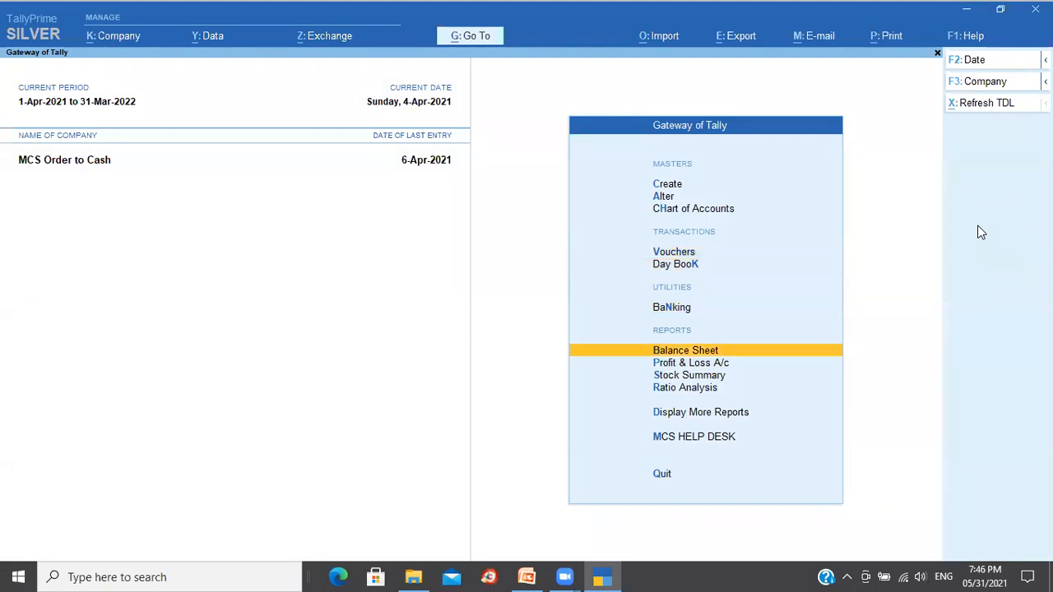
key("Return")
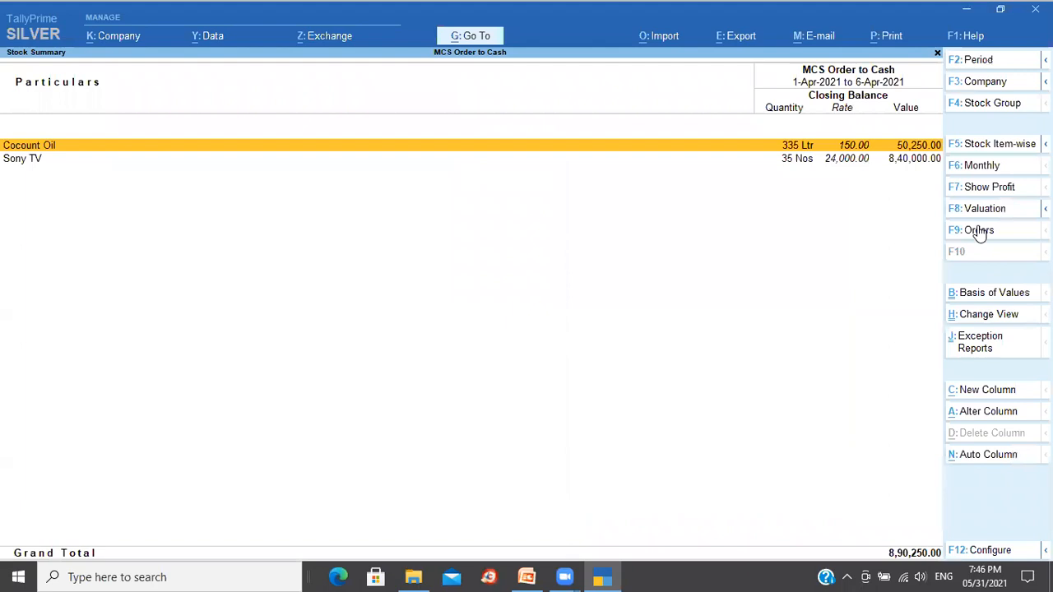
Configure the Stock Summary to show the opening balance, goods inwards and goods outwards
left_click(985, 556)
key("Down")
key("Down")
key("Down")
key("Down")
type("y")
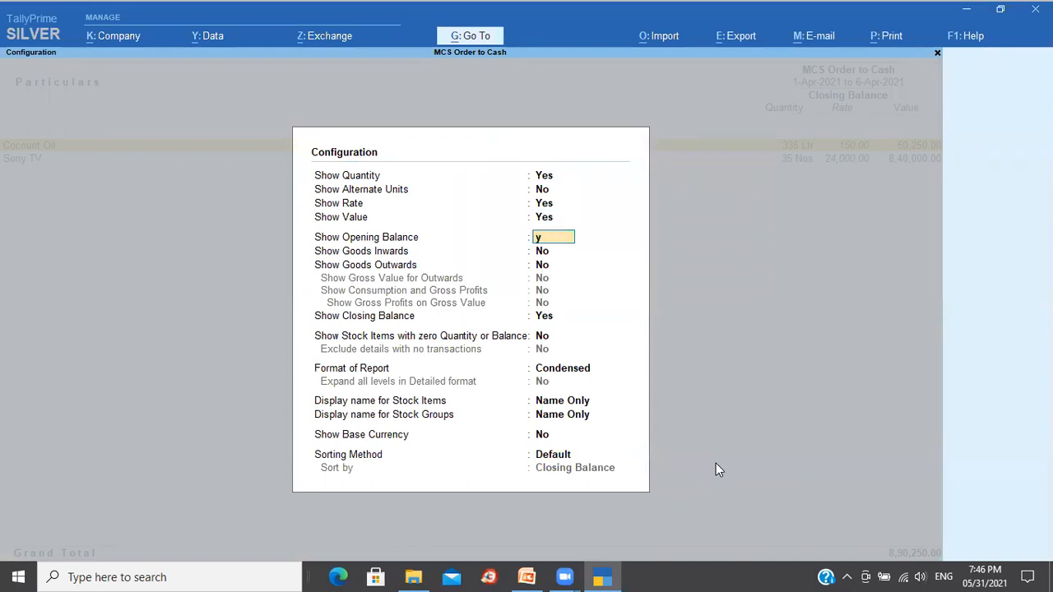
key("Return")
type("y")
key("Return")
type("y")
key("Return")
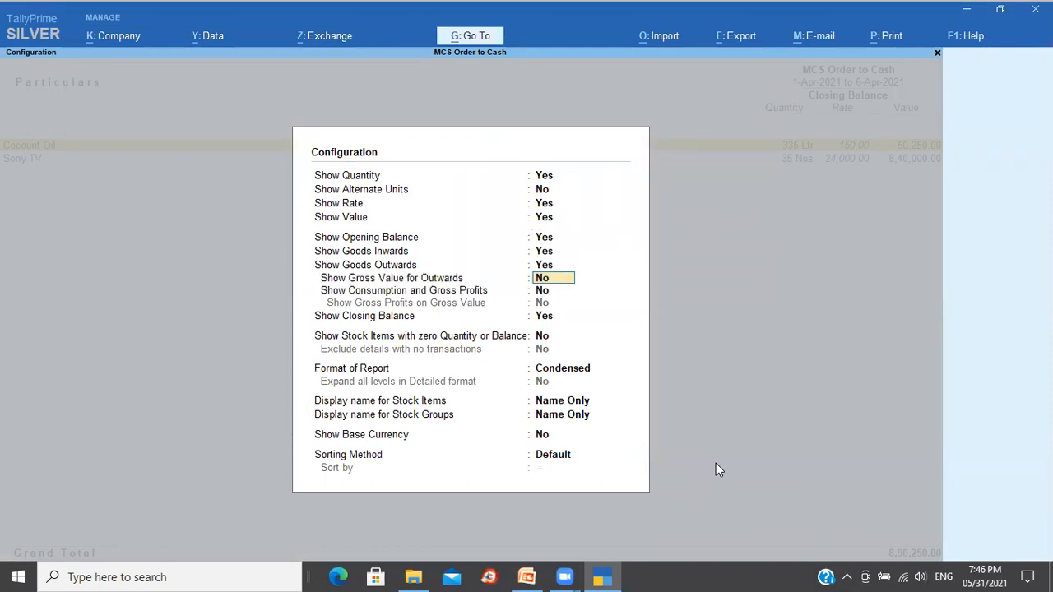
key("ctrl+a")
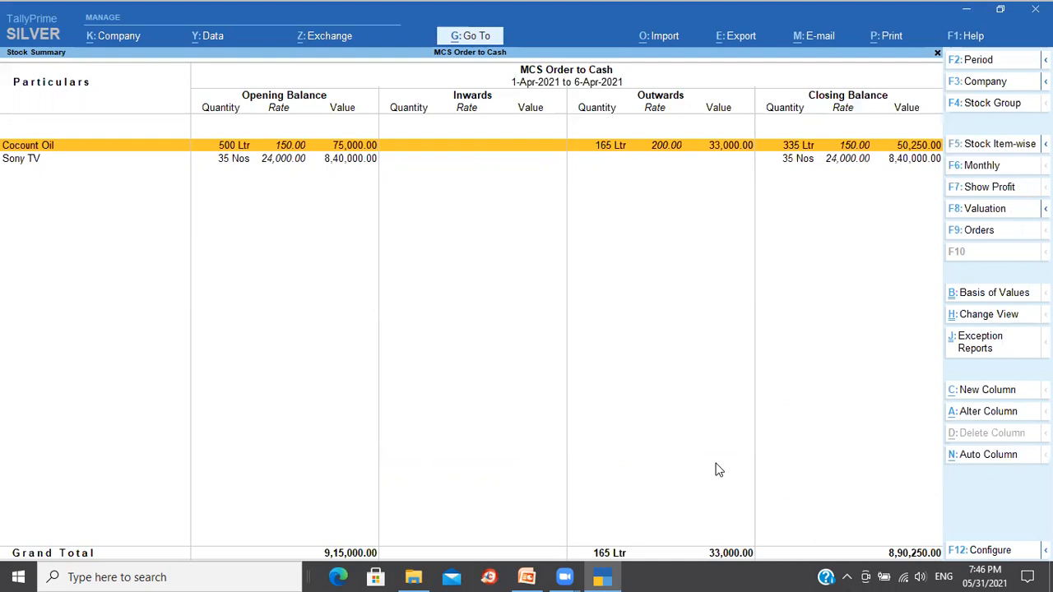
Examine Cocount Oil's monthly summary and April stock vouchers, and return to the Gateway of Tally
key("Return")
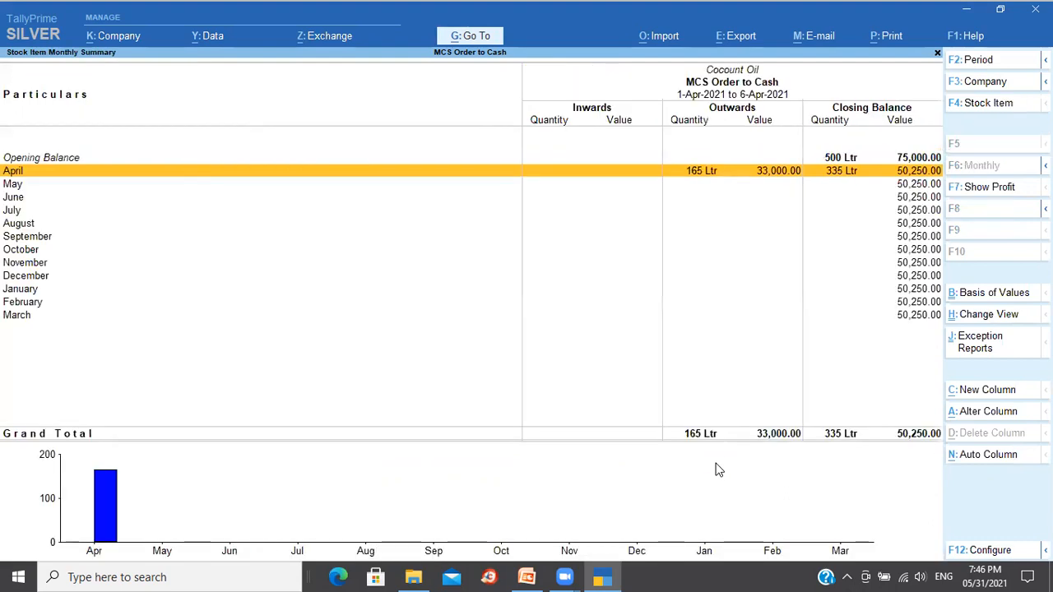
key("Return")
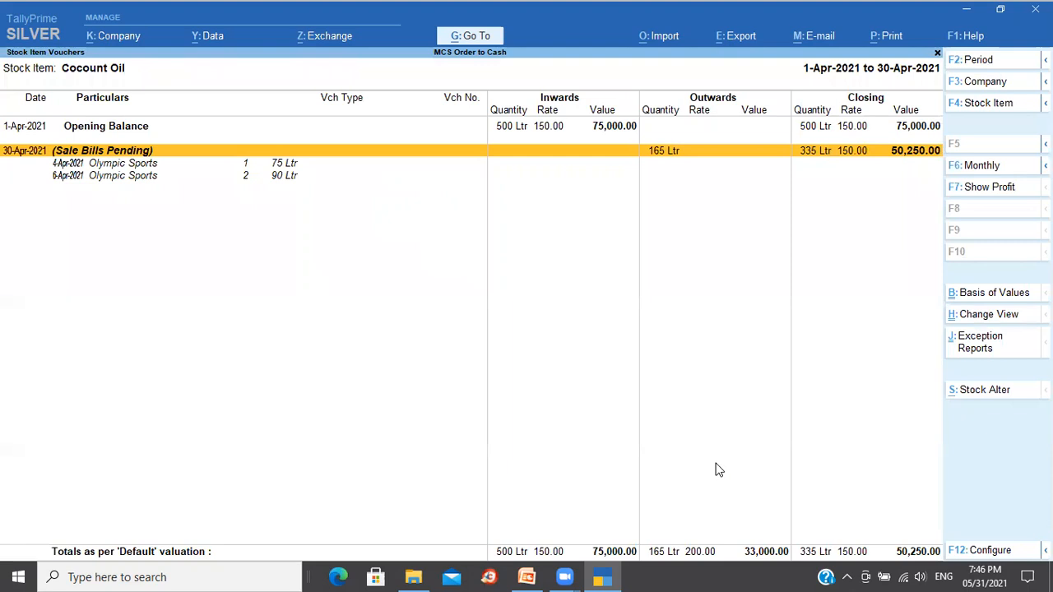
key("Escape")
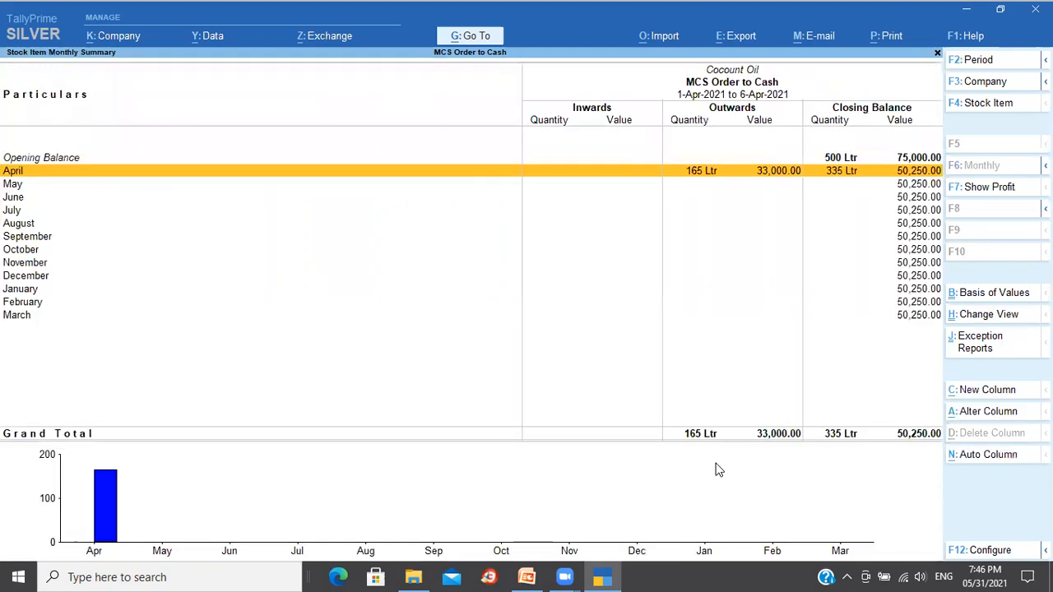
key("Escape")
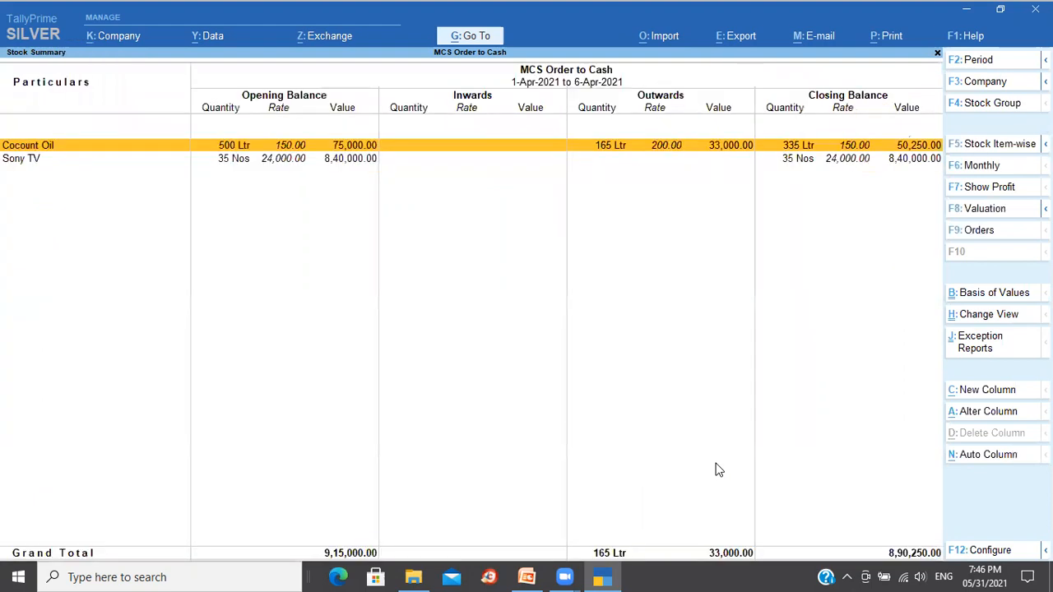
key("Escape")
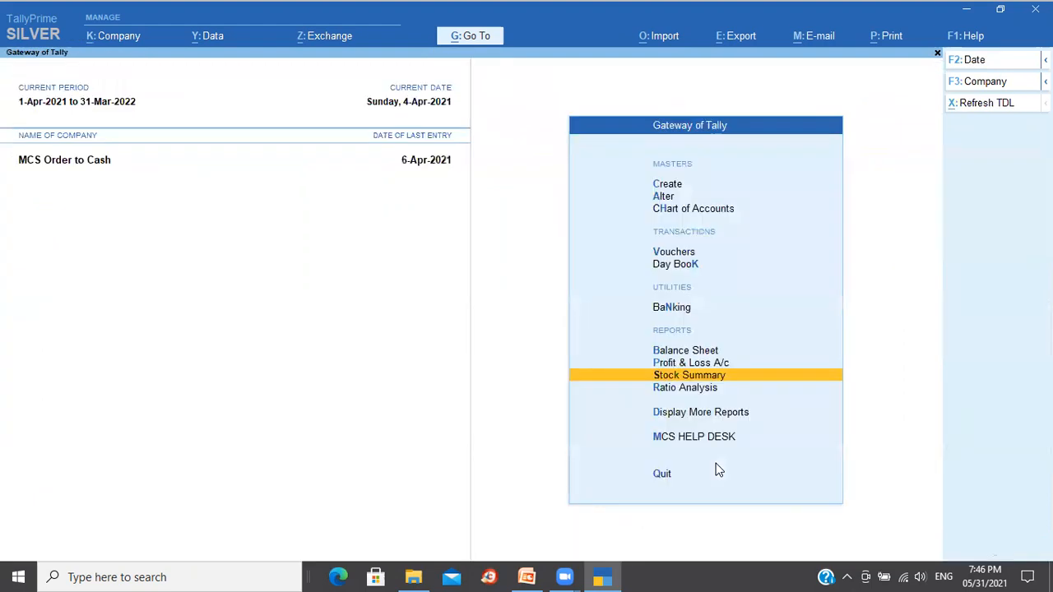
key("Return")
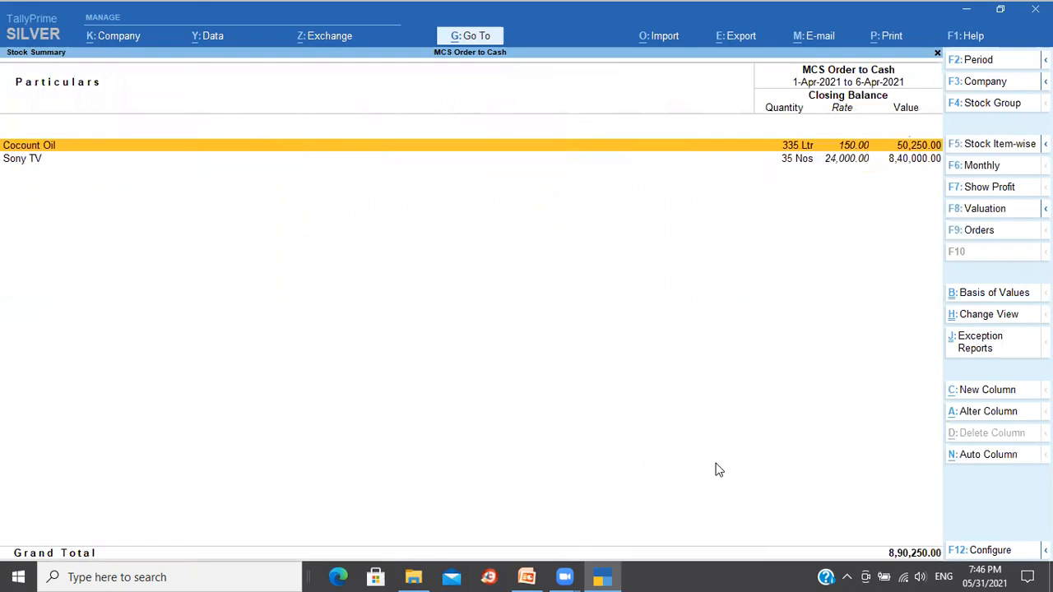
key("Escape")
Open the Profit & Loss A/c and expand Sales Accounts to examine the Sales Bills to Make entry
key("Up")
key("Return")
key("Right")
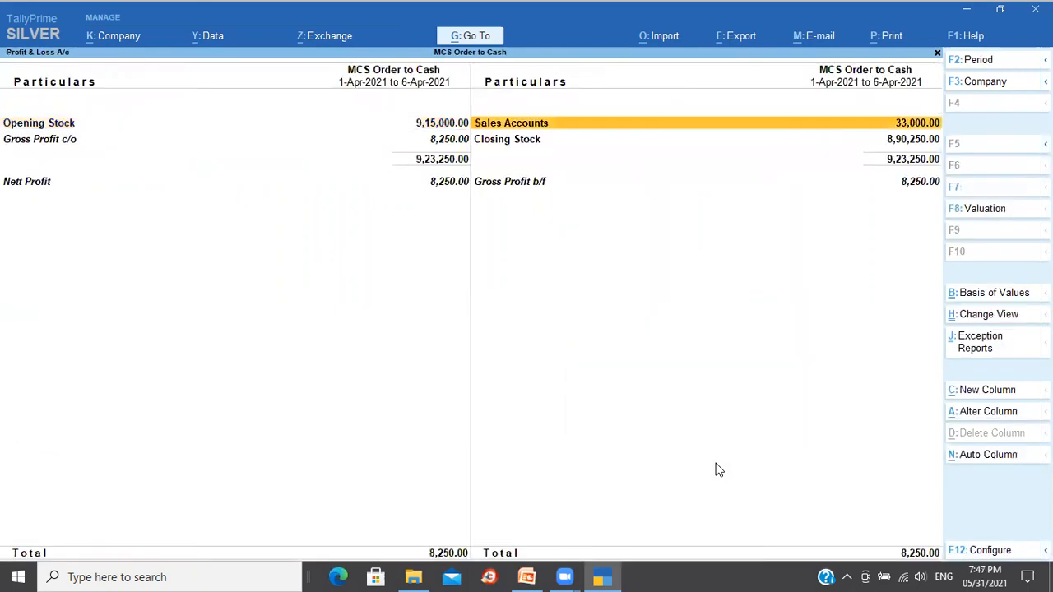
key("shift+Return")
key("Down")
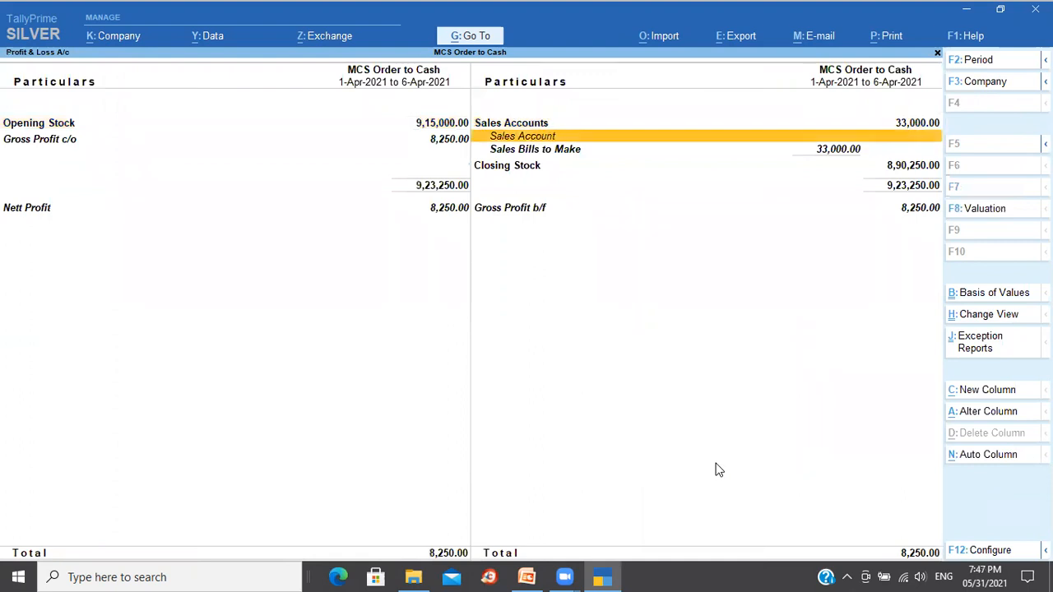
key("Down")
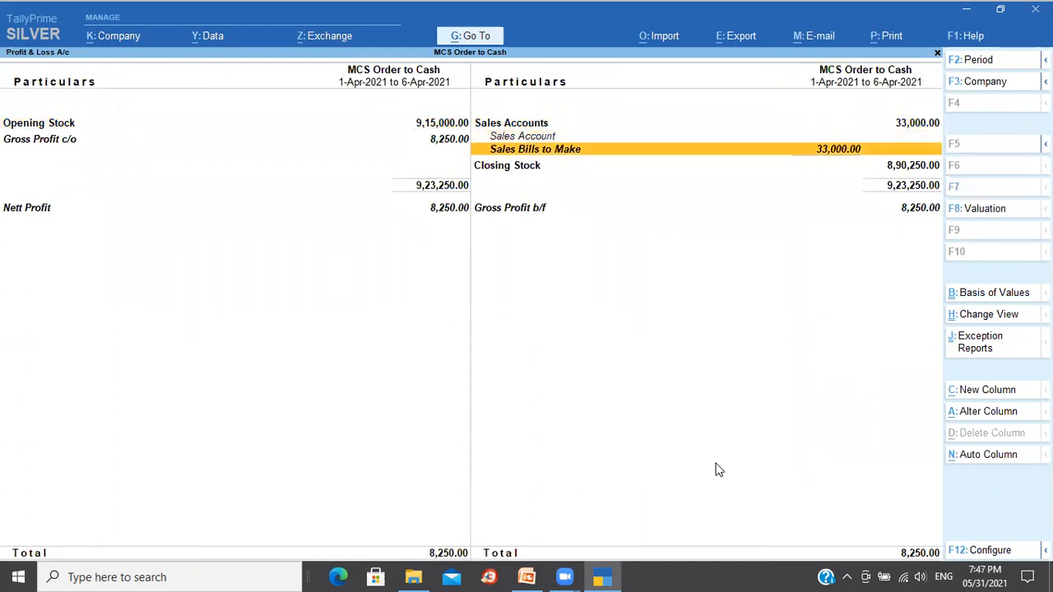
Drill into Sales Bills to Make, compare the pending Cocount Oil deliveries, and return to the Gateway of Tally
key("Return")
key("Down")
key("Up")
key("Down")
key("Up")
key("Down")
key("Up")
key("Down")
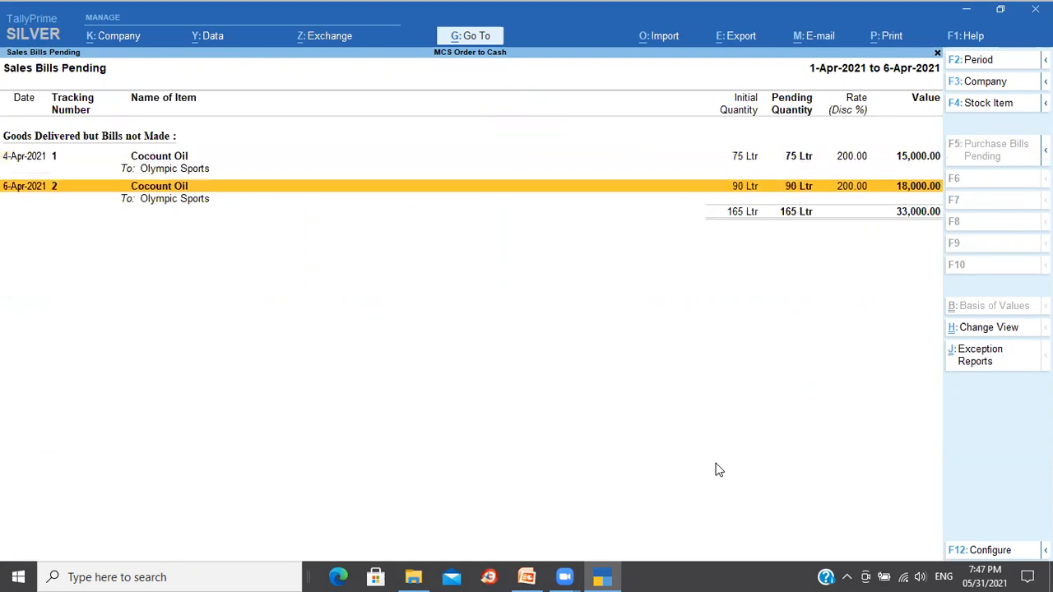
key("Up")
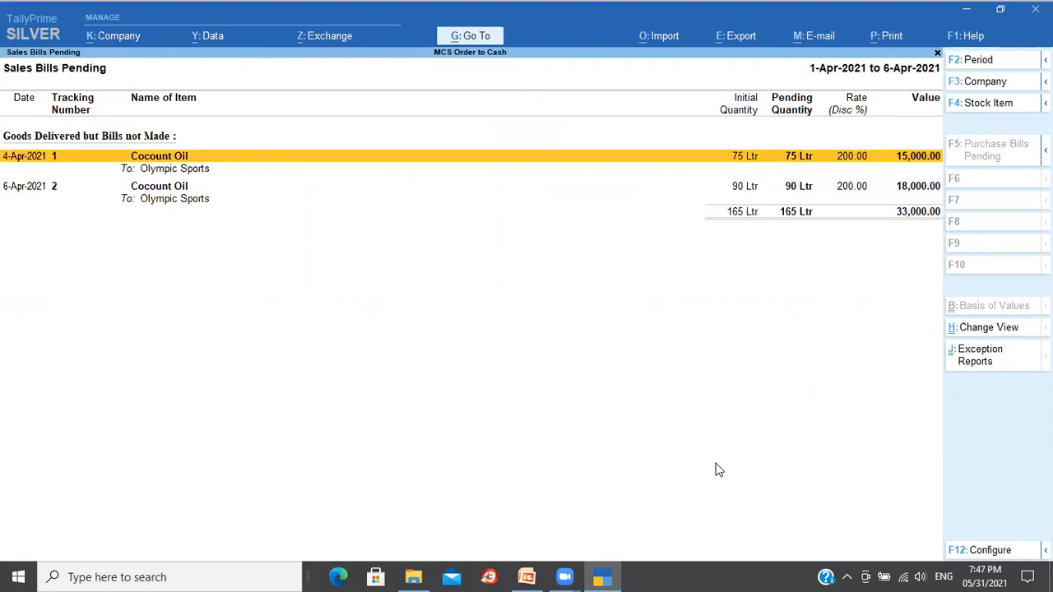
key("Escape")
key("Escape")
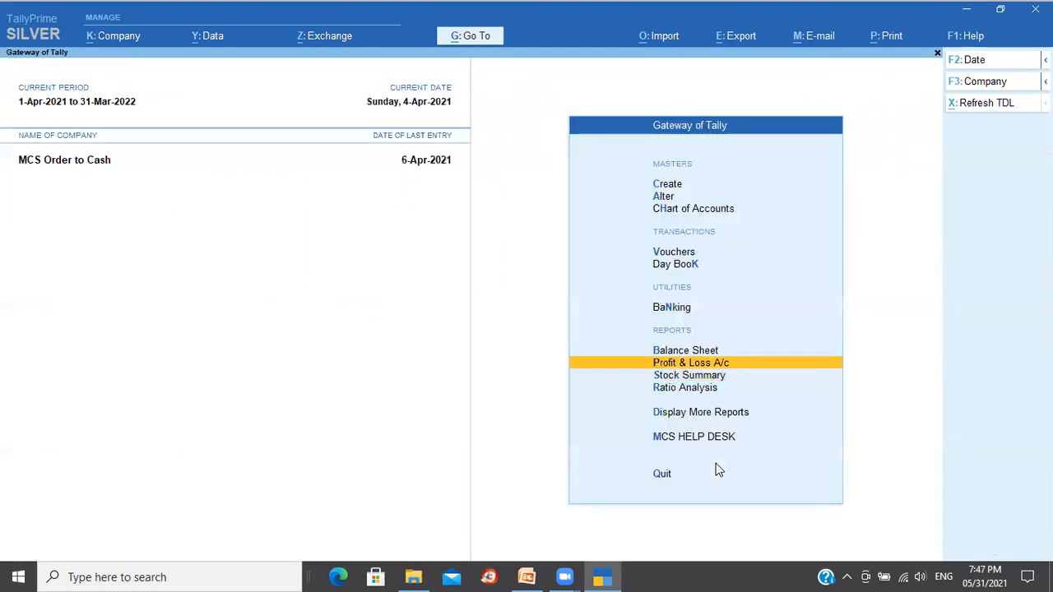
Open the Statements of Inventory among the additional reports
key("Down")
key("Down")
key("Down")
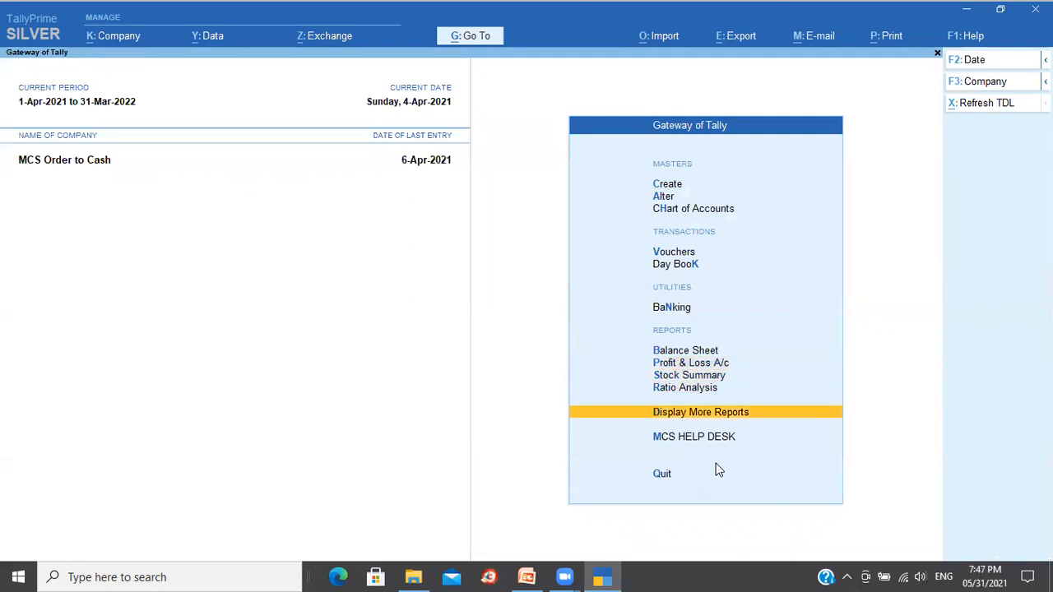
key("Return")
key("Up")
key("Up")
key("Up")
key("Up")
key("Up")
key("Down")
key("Return")
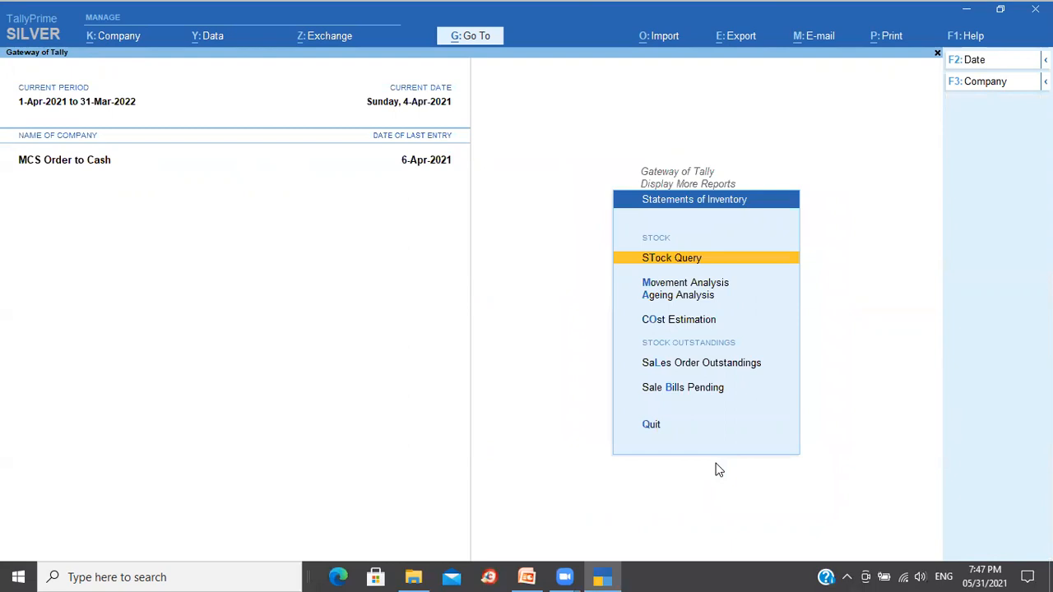
Review the Sale Bills Pending report for goods delivered but not billed, and close it
key("Down")
key("Down")
key("Down")
key("Down")
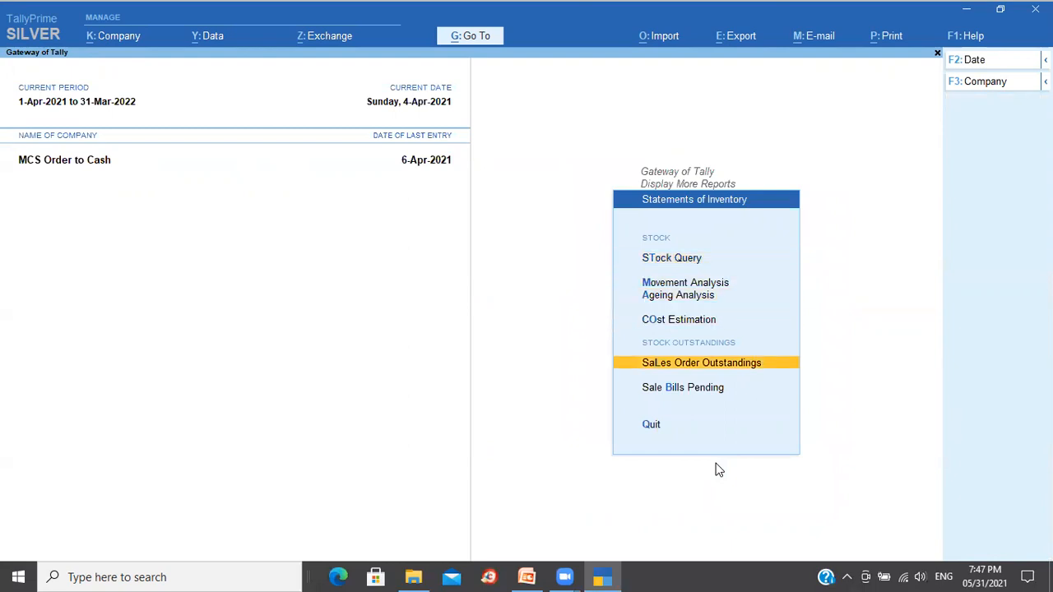
key("Down")
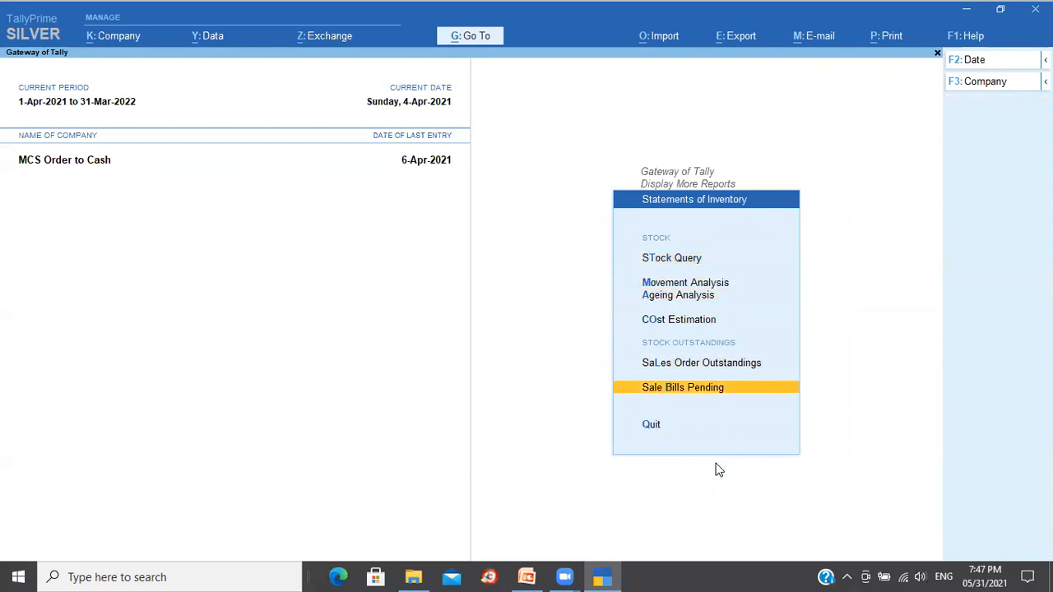
key("Return")
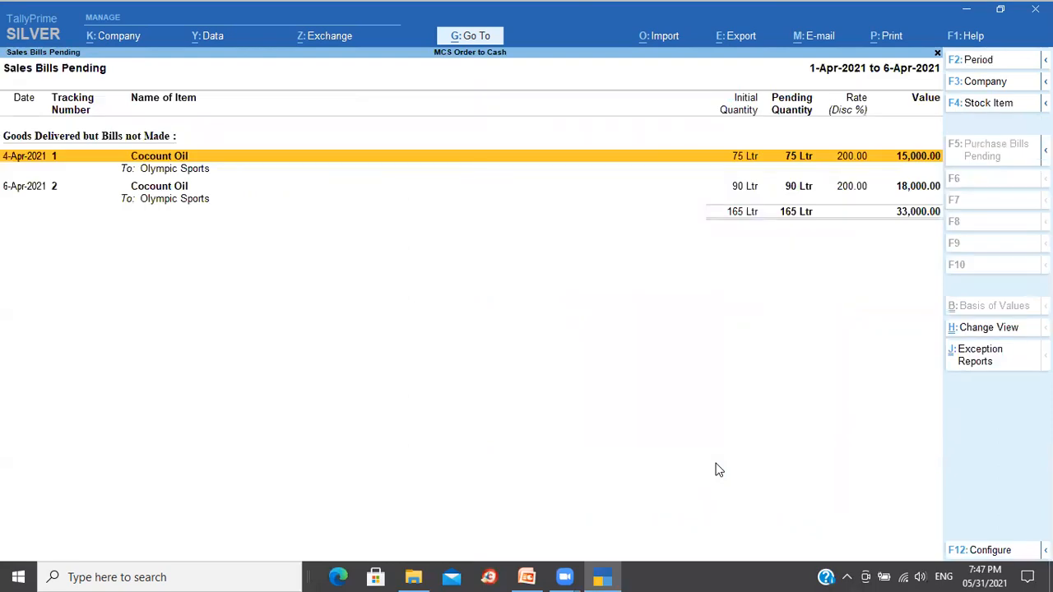
key("Escape")
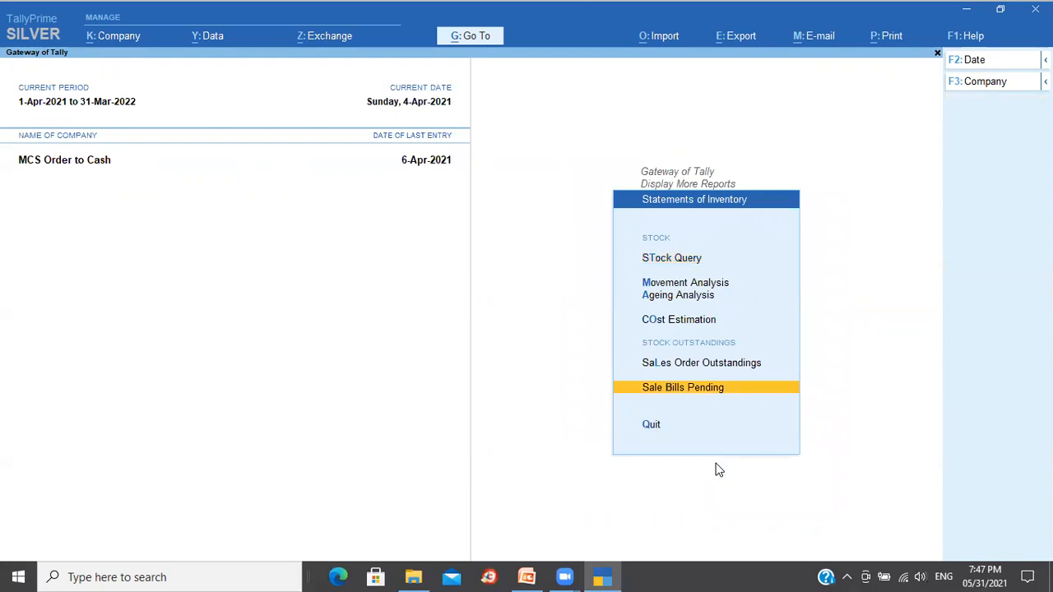
From the Inventory Books, open the Sales Orders Book, review April's sales order vouchers, and return to the Inventory Books
key("Escape")
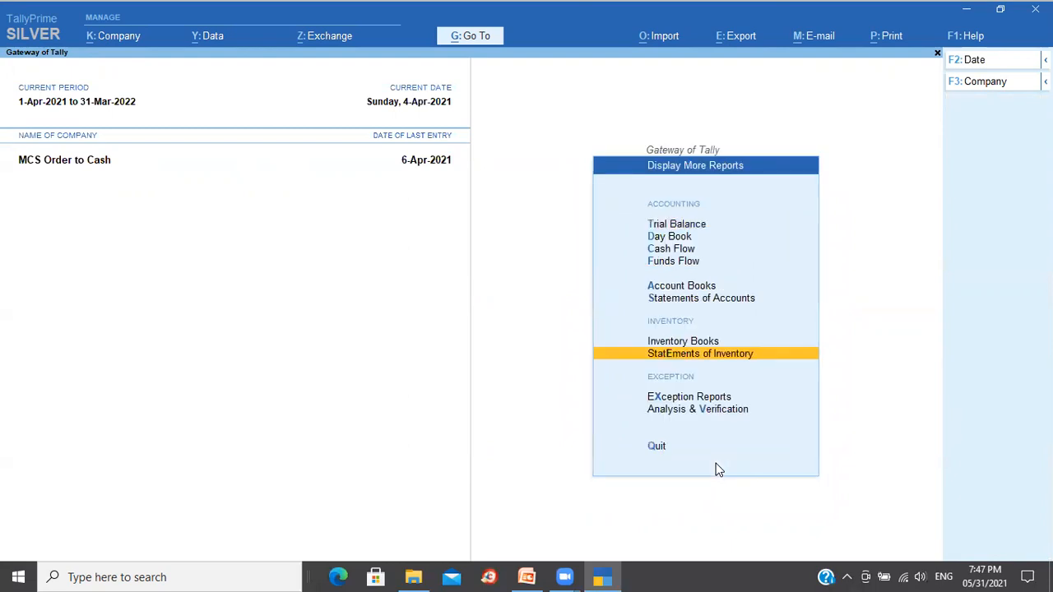
key("Up")
key("Return")
key("Up")
key("Up")
key("Up")
key("Up")
key("Up")
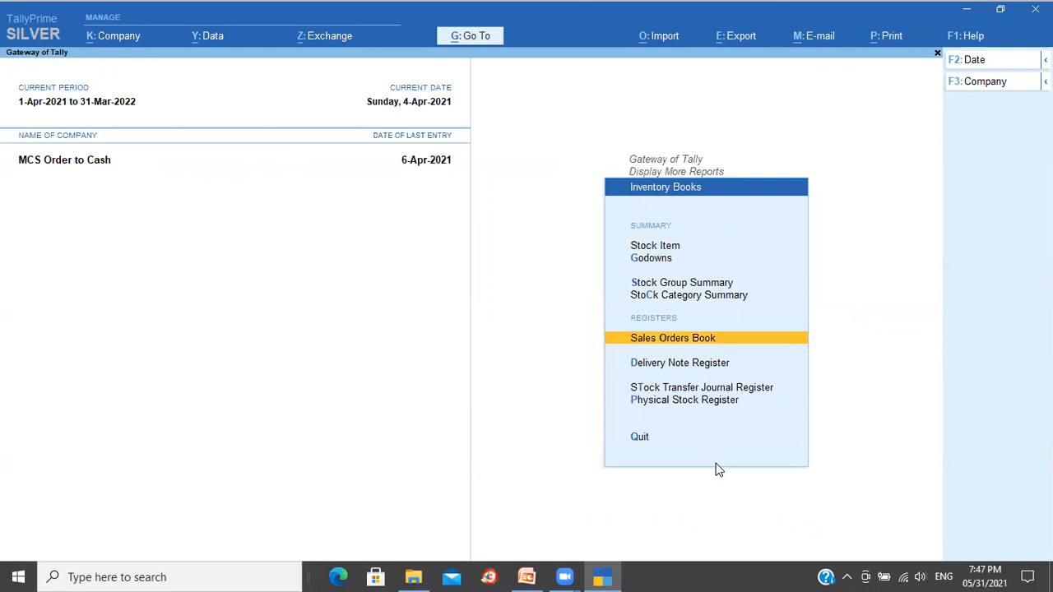
key("Return")
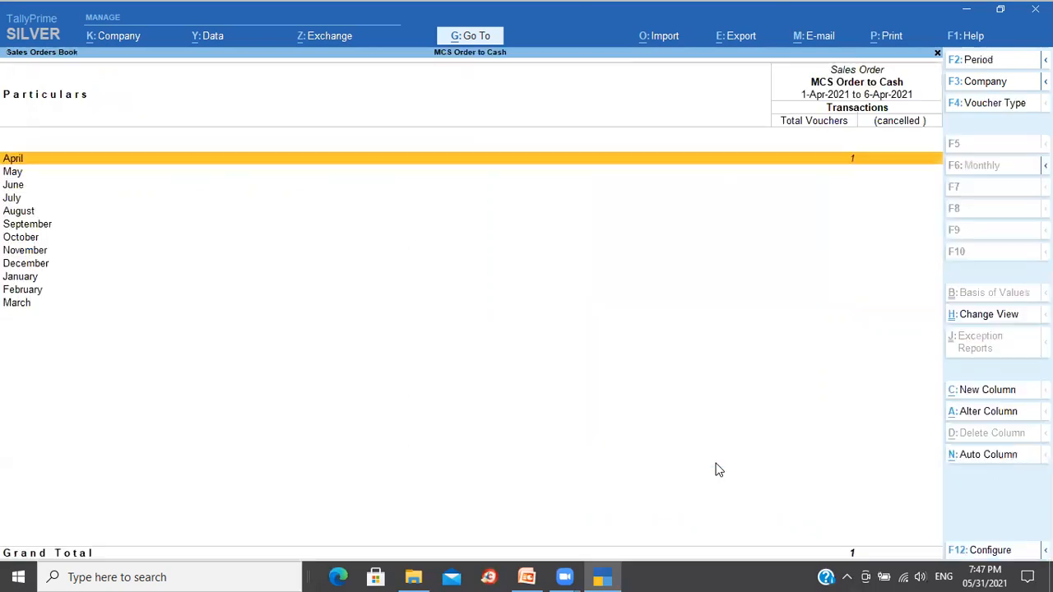
key("Return")
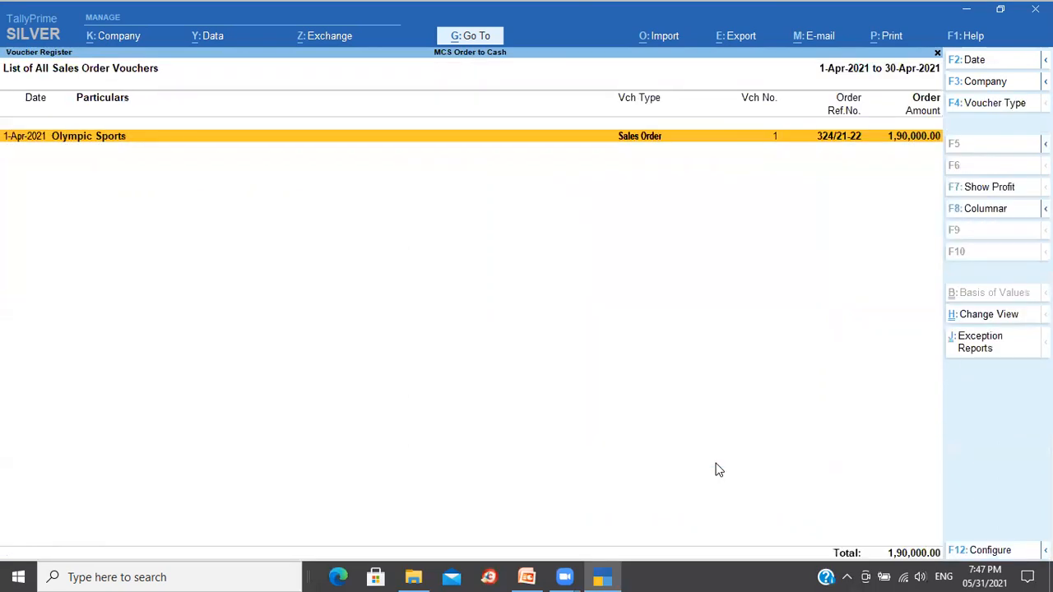
key("Escape")
key("Escape")
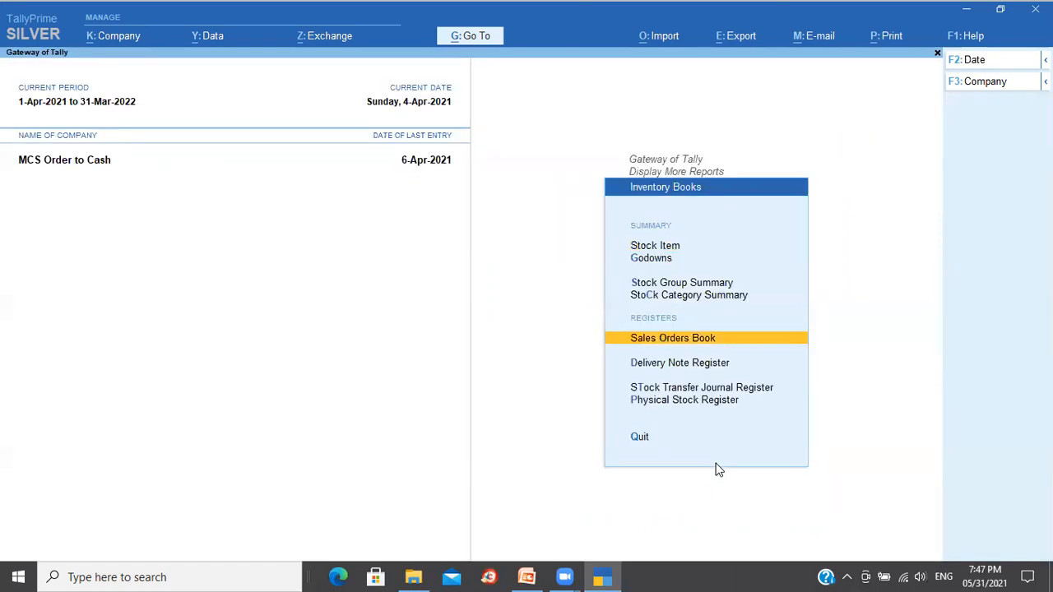
Open the Delivery Note Register, review the delivery note vouchers for April, and close the register
key("Down")
key("Return")
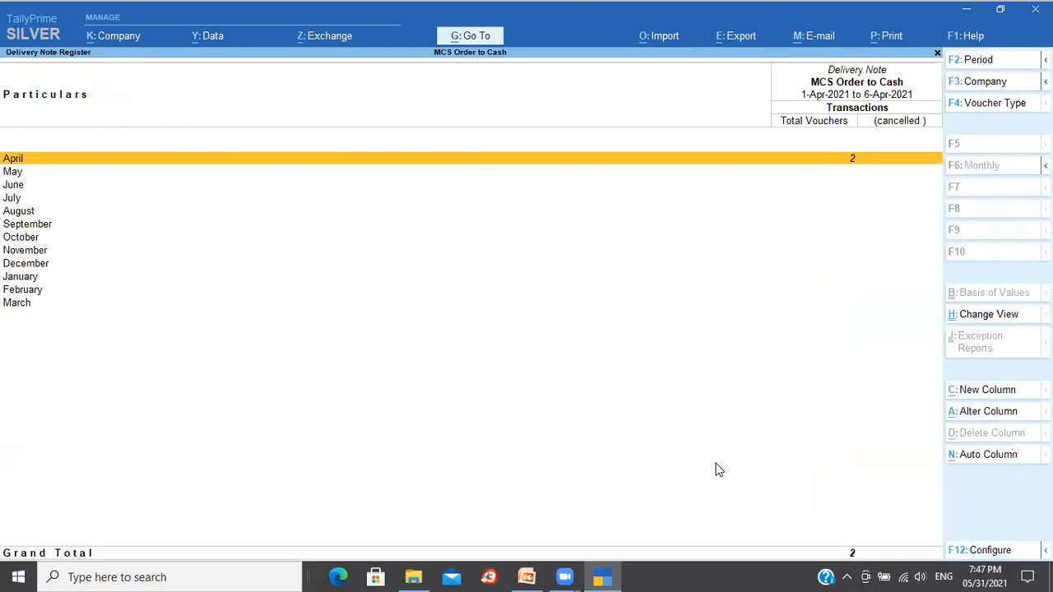
key("Return")
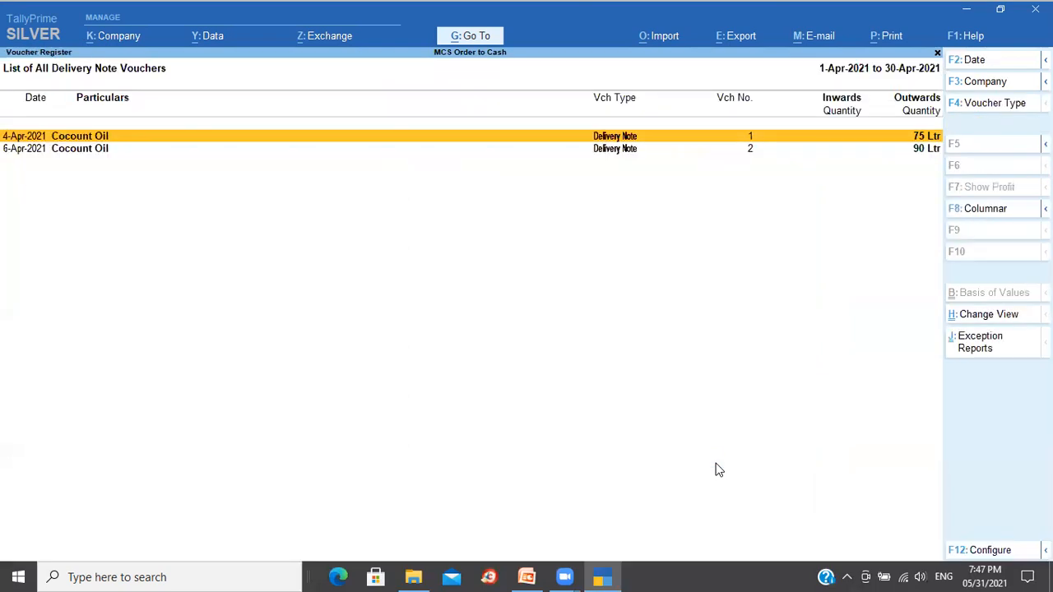
key("Escape")
key("Escape")
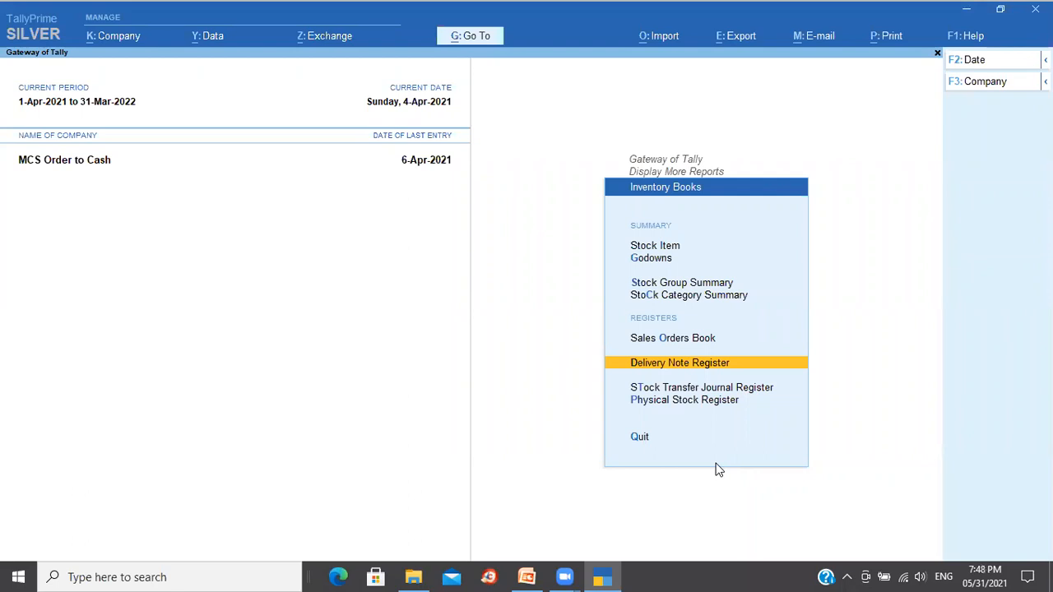
Leave the Inventory Books and open the Statements of Inventory
key("Escape")
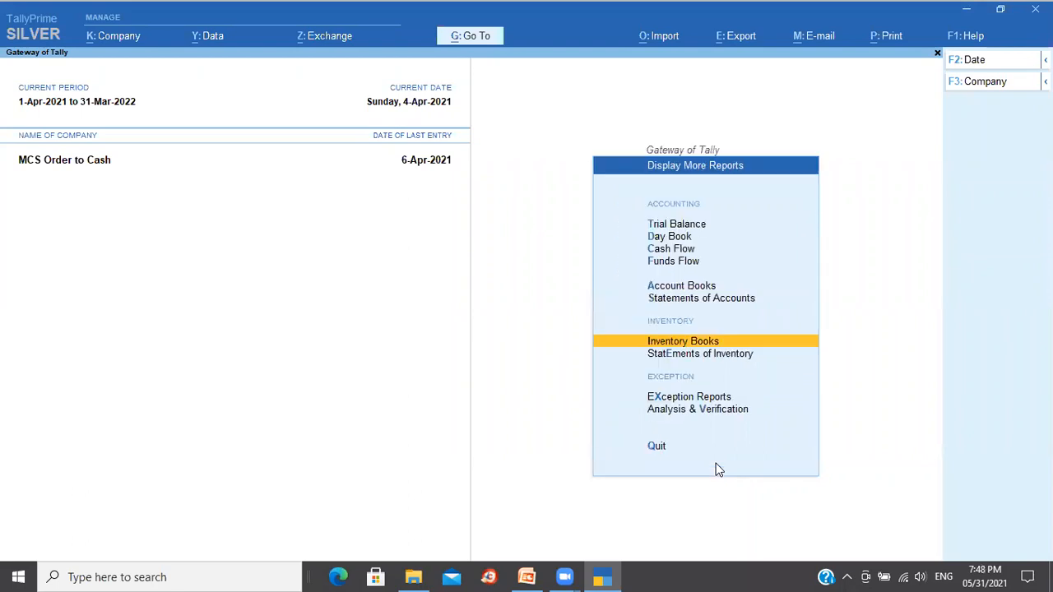
key("Down")
key("Return")
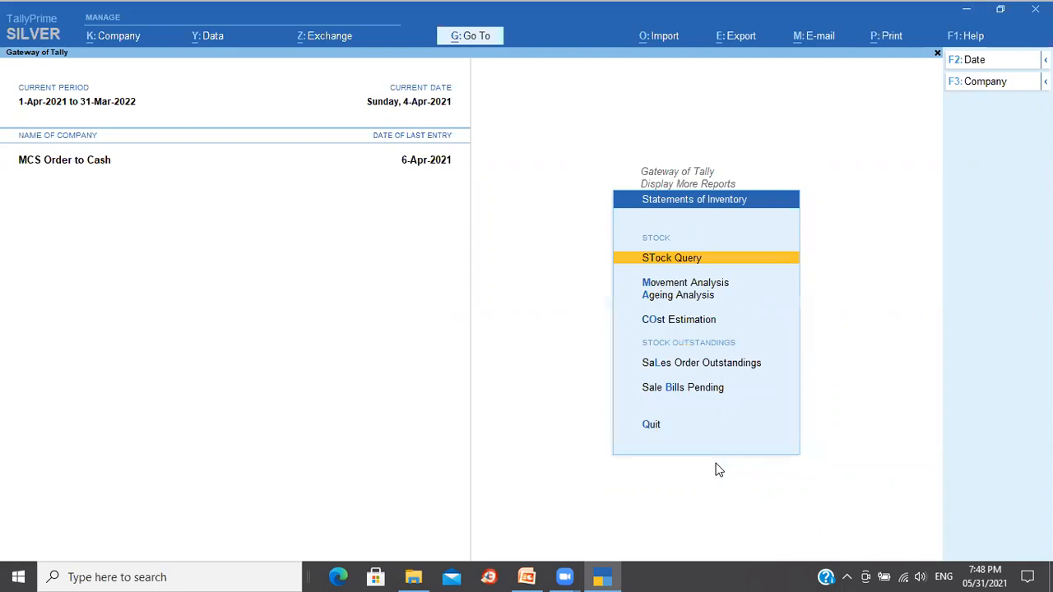
Open the Sales Order Outstandings report for all orders from Statements of Inventory
key("Down")
key("Down")
key("Down")
key("Down")
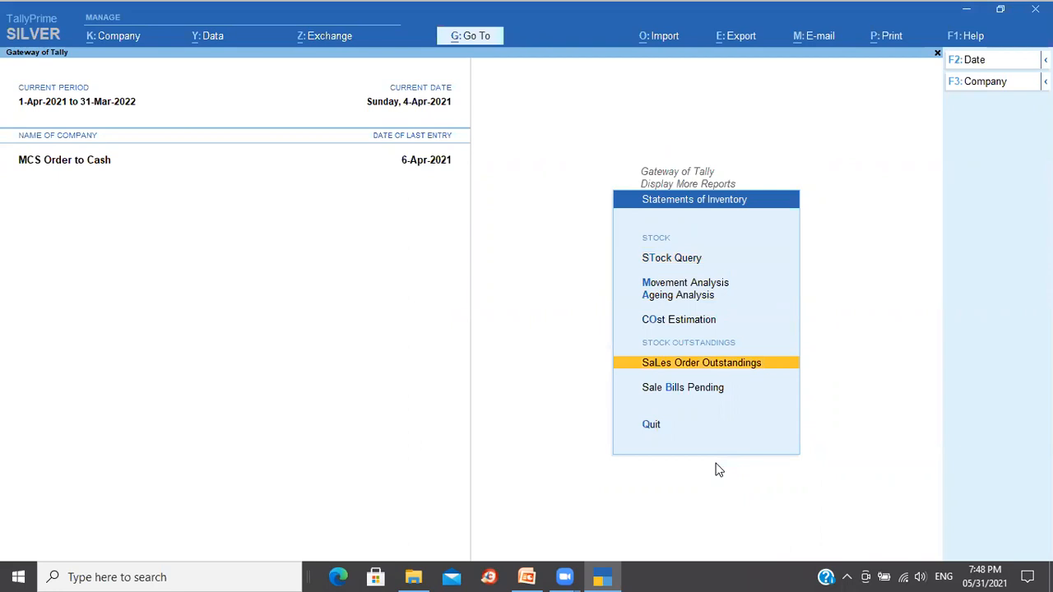
key("Return")
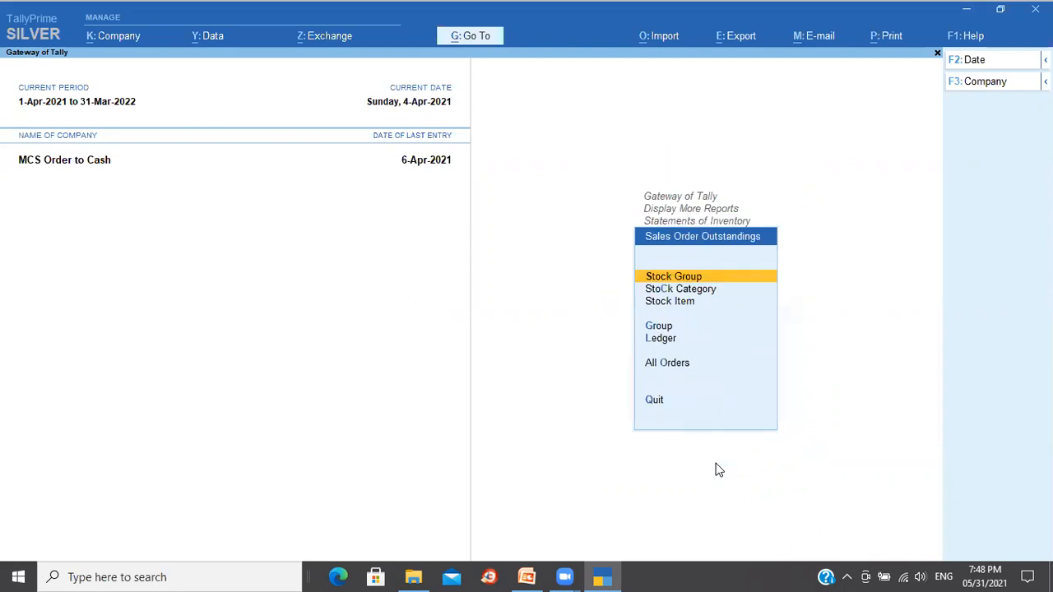
key("Down")
key("Down")
key("Down")
key("Down")
key("Down")
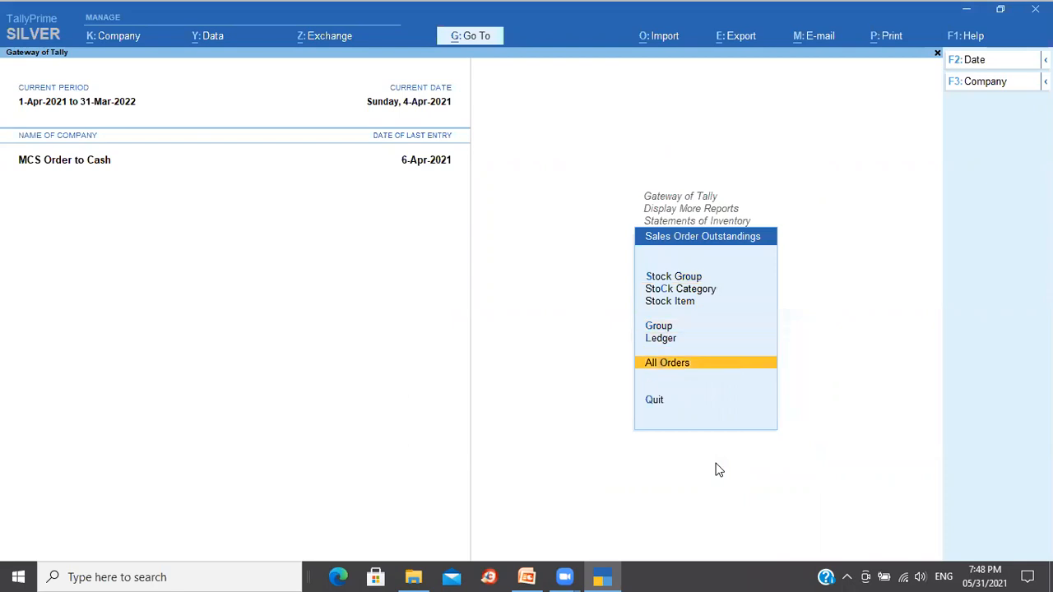
key("Return")
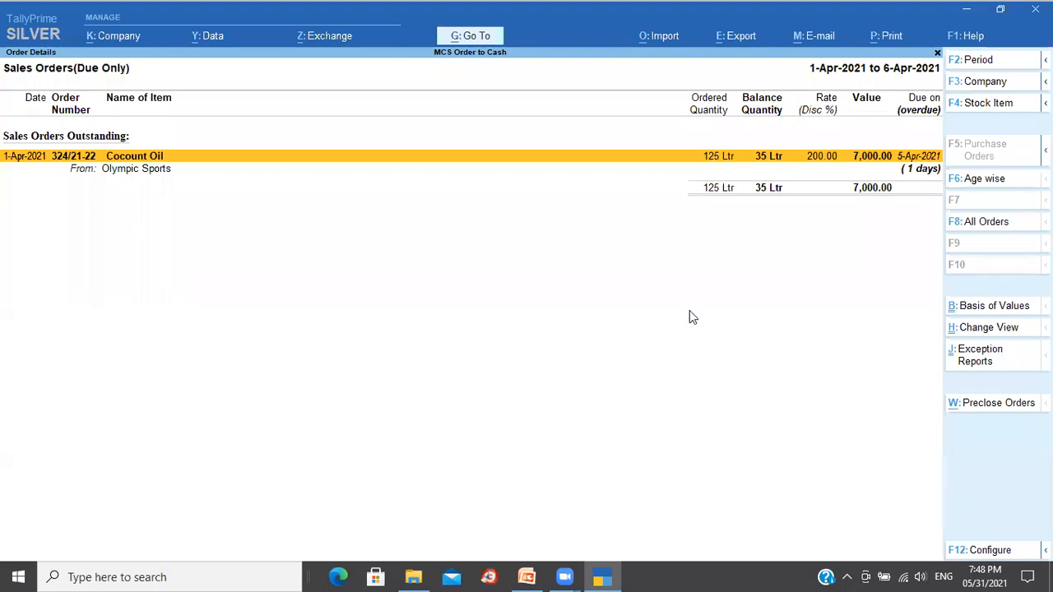
Expand the outstanding Cocount Oil order to review its linked vouchers, and return to the Gateway of Tally
key("alt+F5")
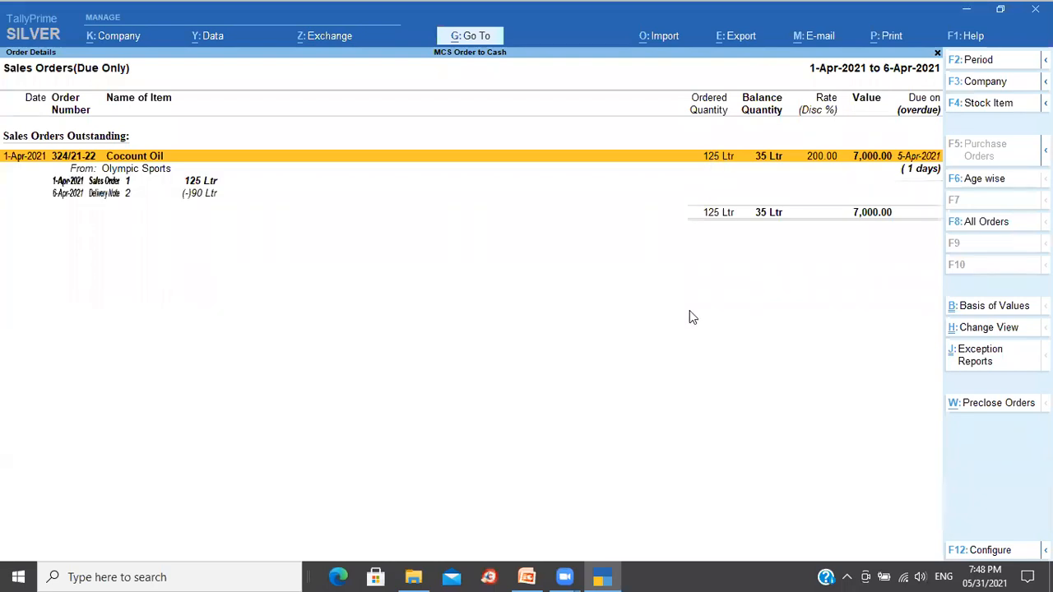
key("Down")
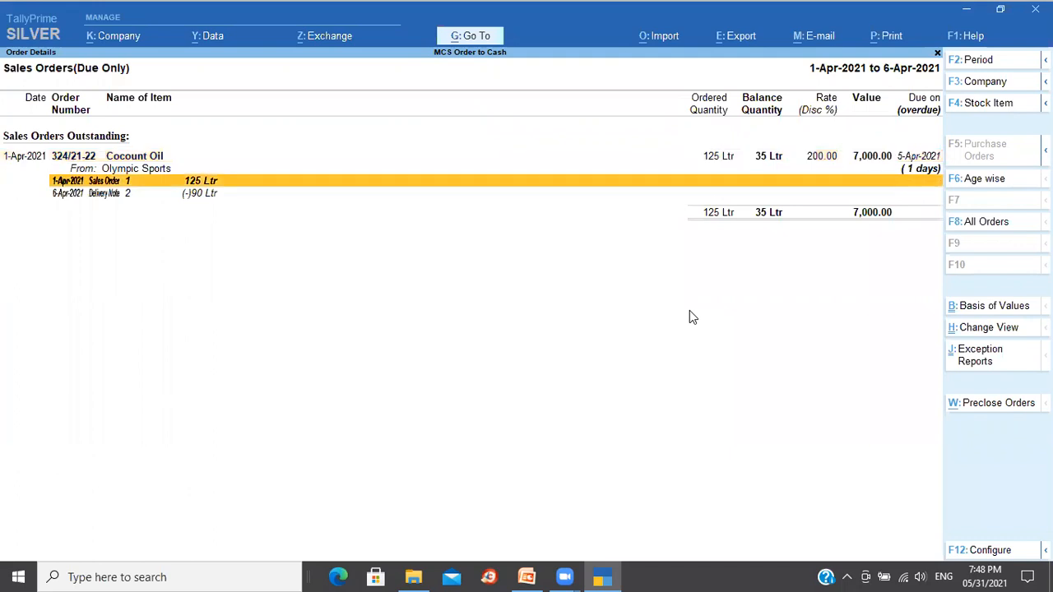
key("Up")
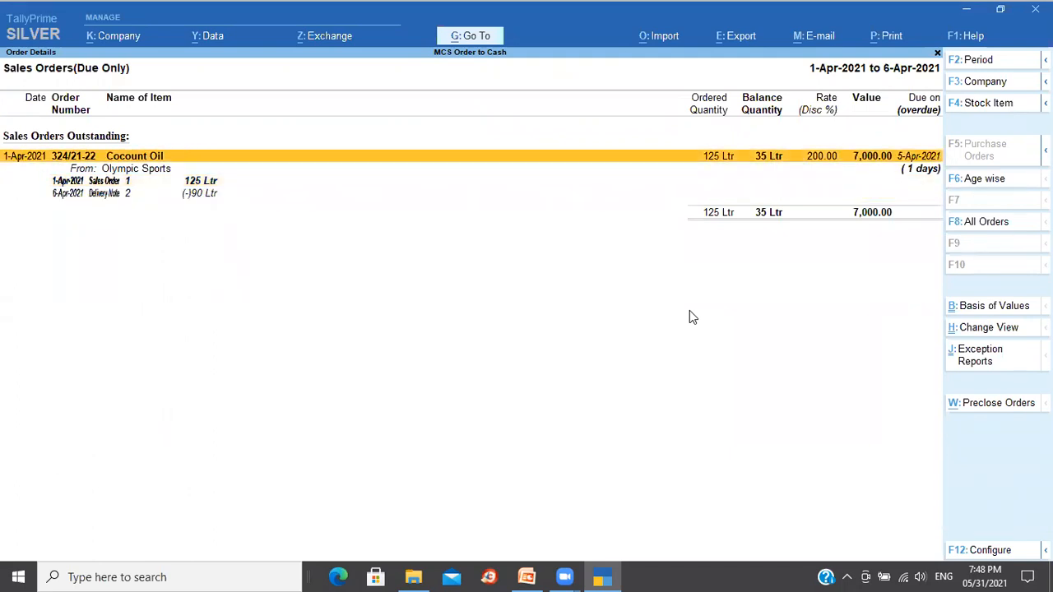
key("Down")
key("Up")
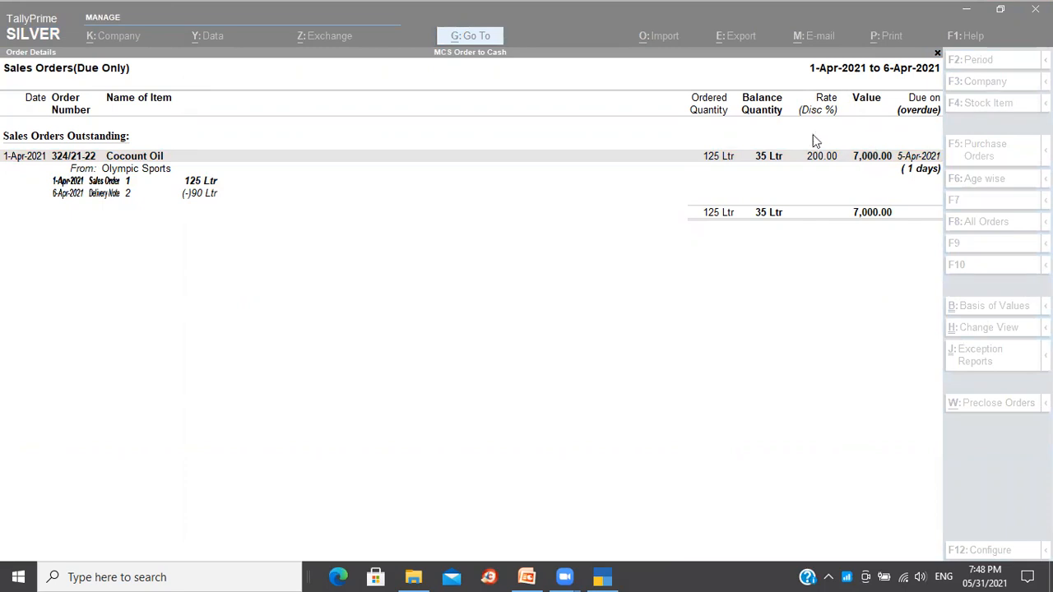
left_click(782, 167)
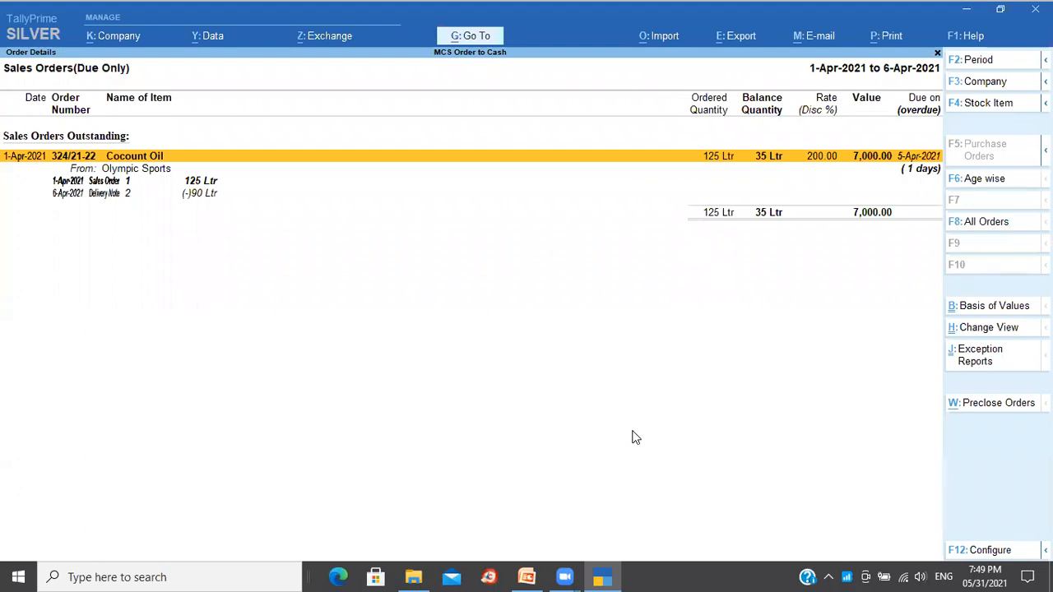
key("Escape")
key("Escape")
key("Escape")
key("Escape")
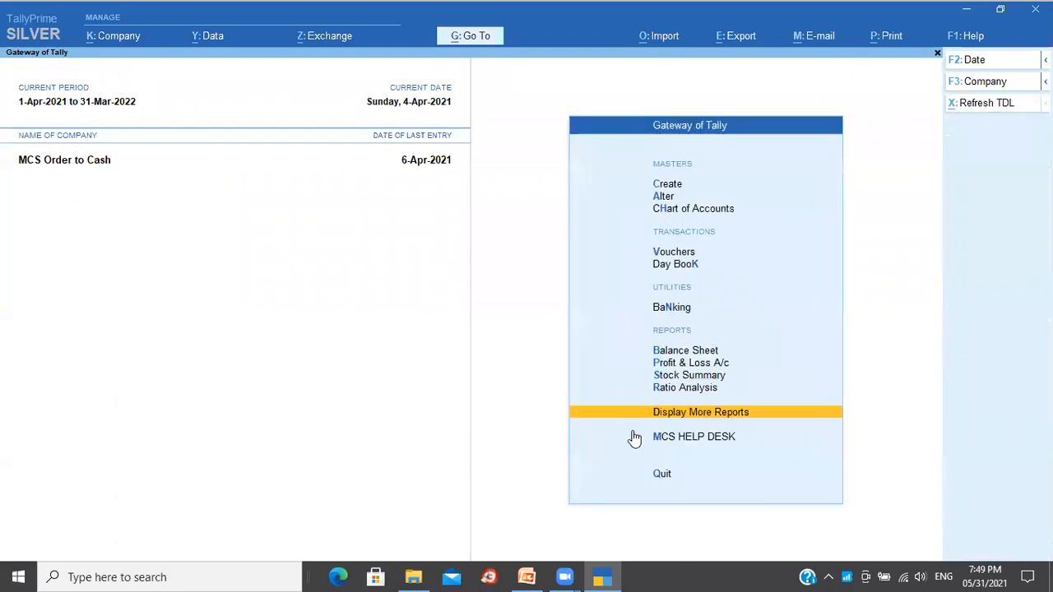
Start a new Delivery Note voucher dated 15-Apr-2021
key("v")
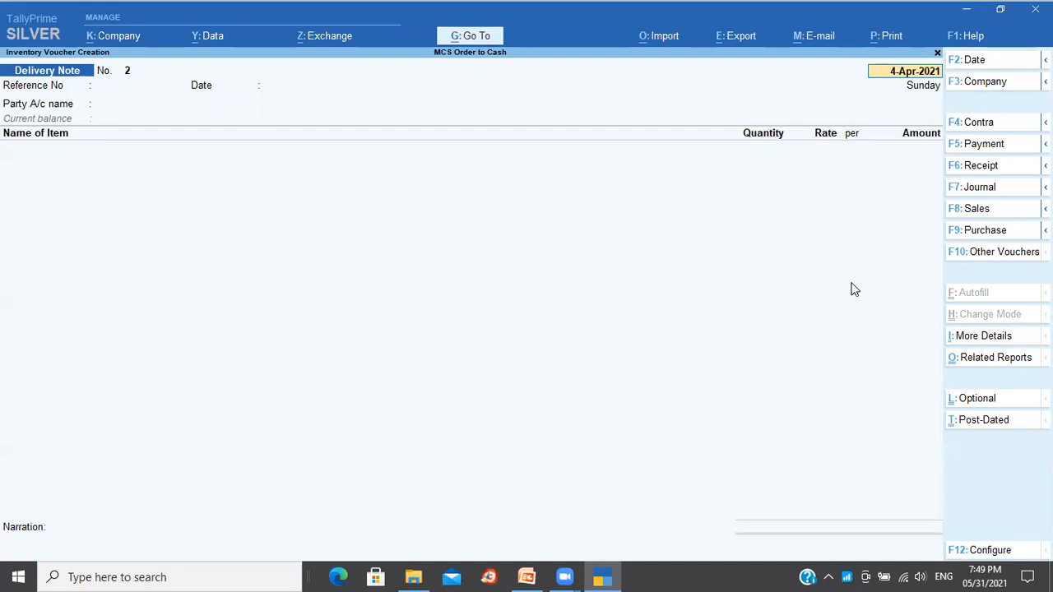
key("F2")
type("15-4")
key("Return")
key("Return")
key("Return")
key("Return")
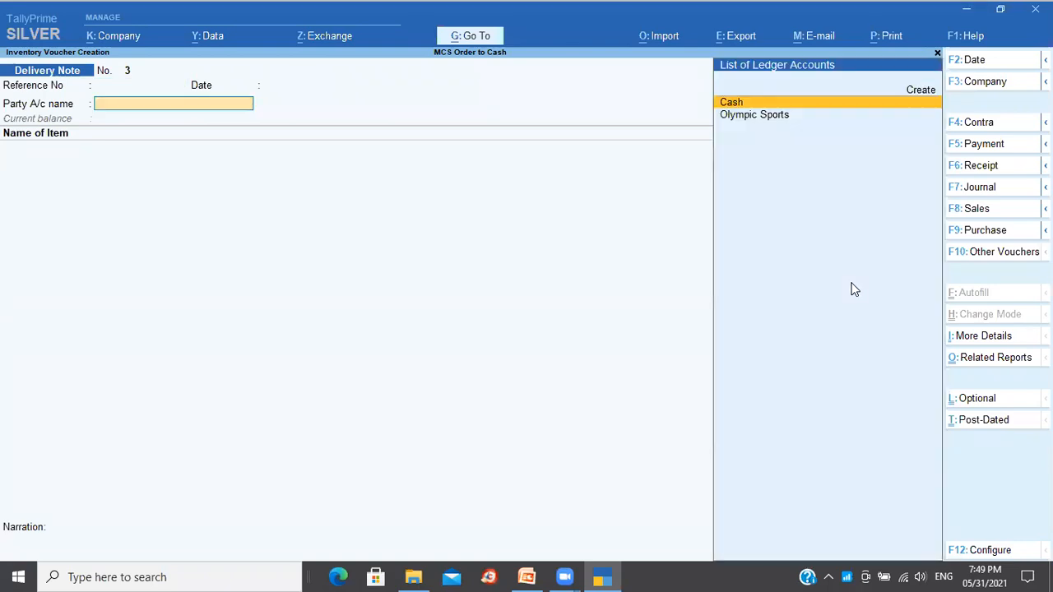
Select Olympic Sports as the party, link its outstanding sales order, and accept the order and dispatch details
key("Down")
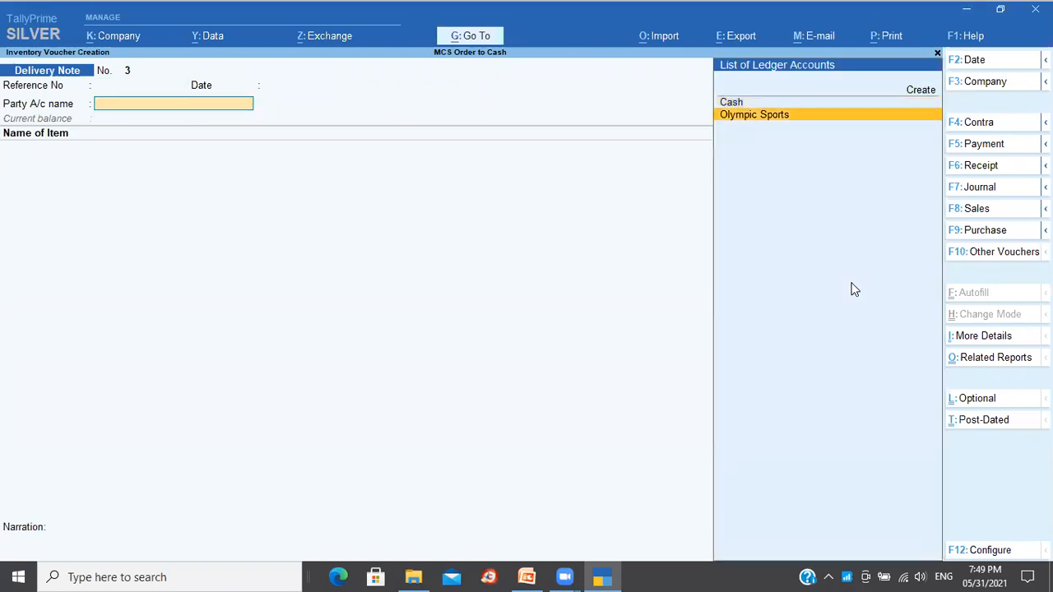
key("Return")
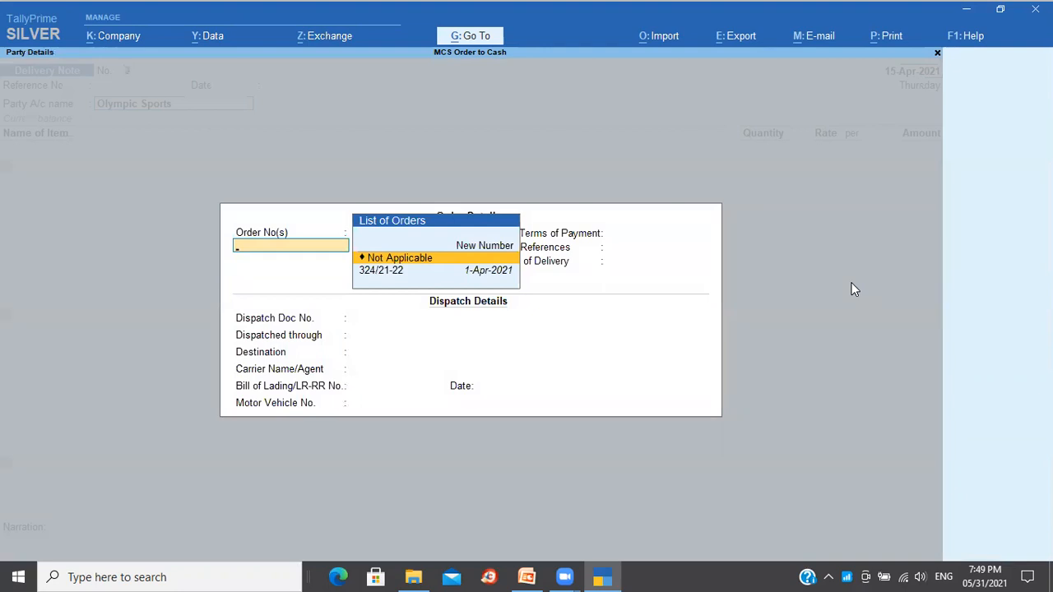
key("Down")
key("Return")
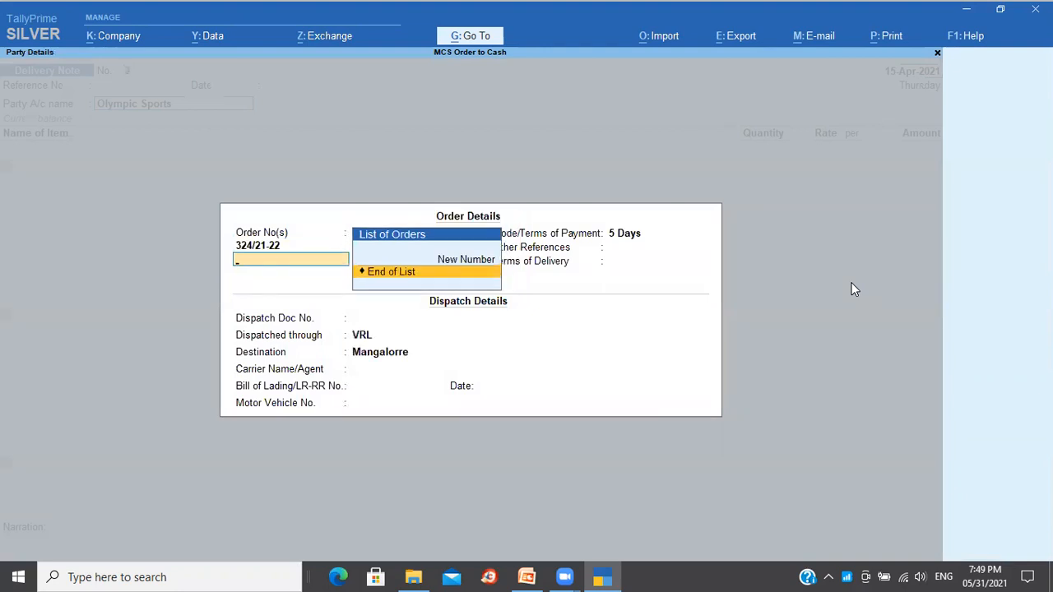
key("Return")
key("ctrl+a")
key("ctrl+a")
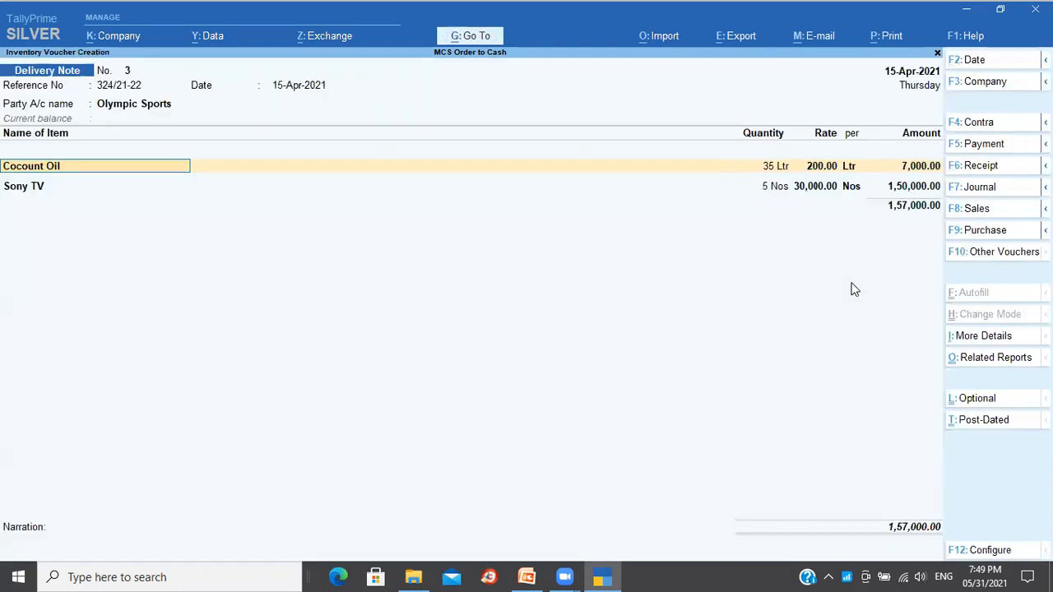
Allocate 35 Ltr of Cocount Oil at 200.00 to tracking number 3 and the linked order, posting to Sales Account
key("Return")
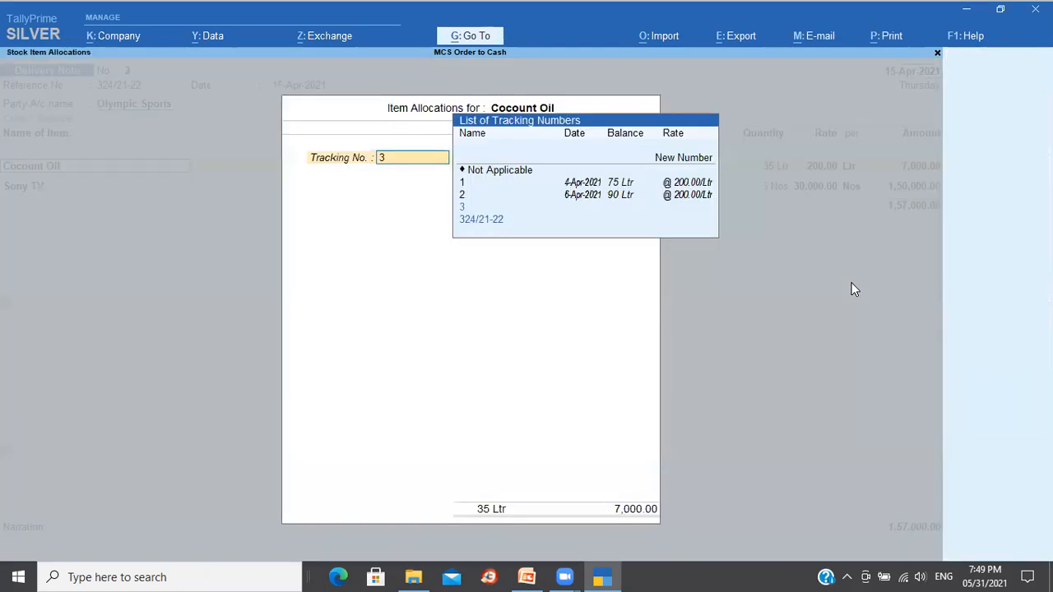
key("Return")
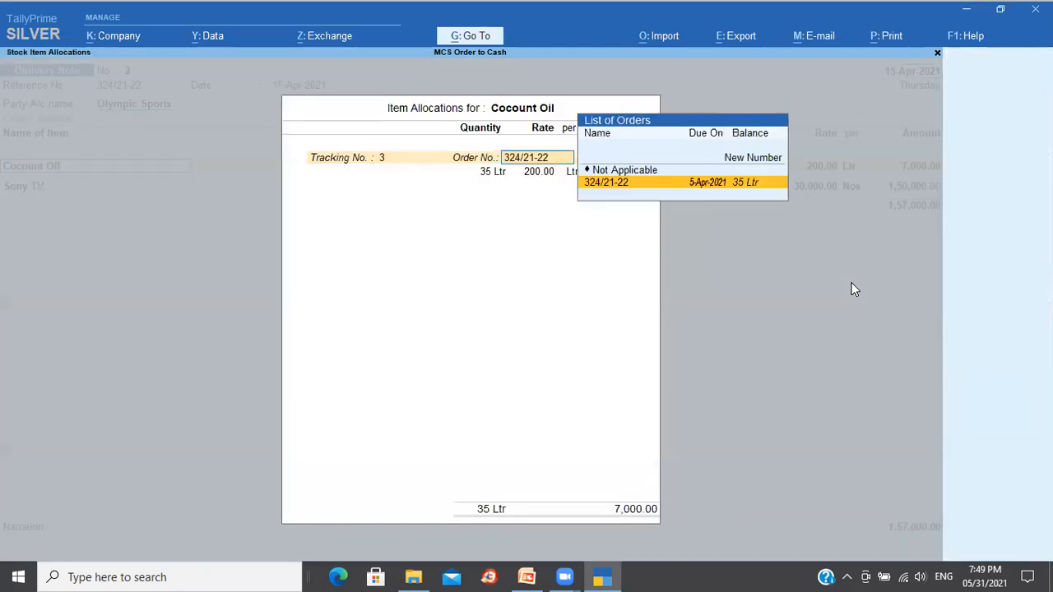
key("Return")
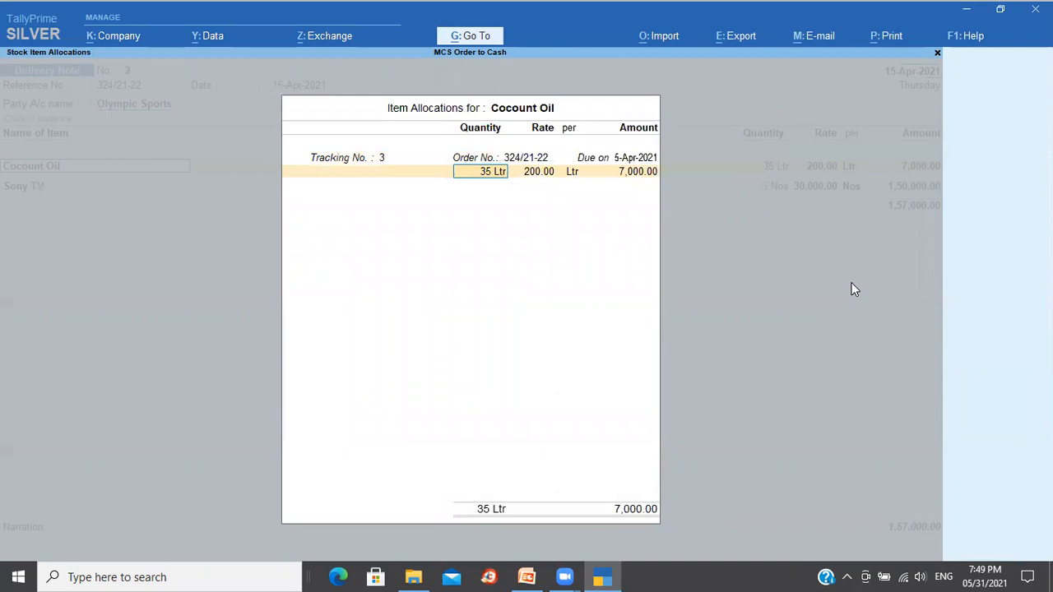
key("Return")
key("Return")
key("Return")
key("Return")
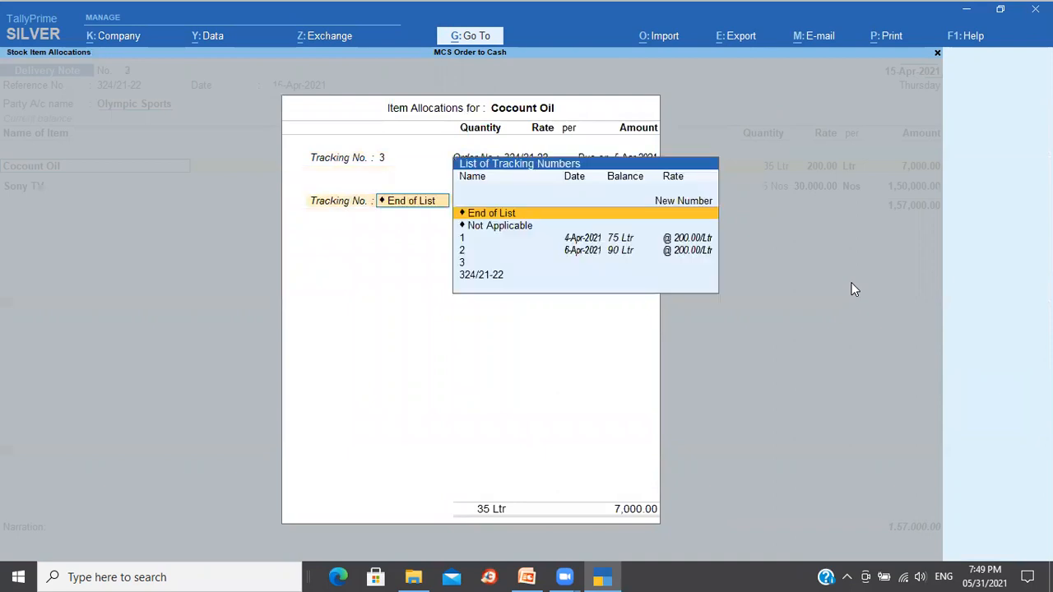
key("Return")
key("Return")
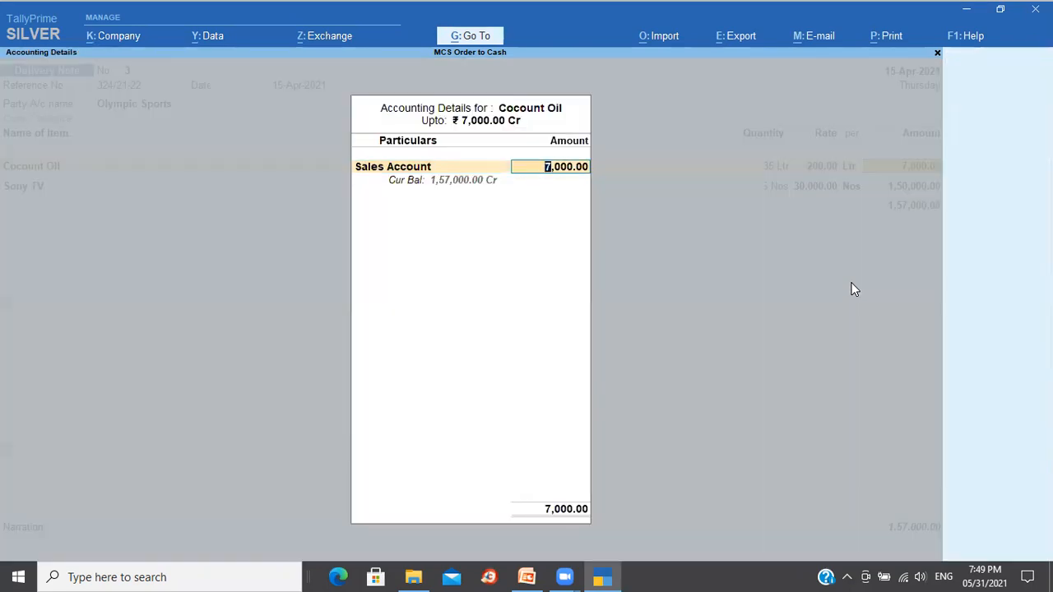
key("Return")
Allocate 4 Nos of Sony TV at 30,000.00 to tracking number 3 and the linked order, and end the item list
key("Return")
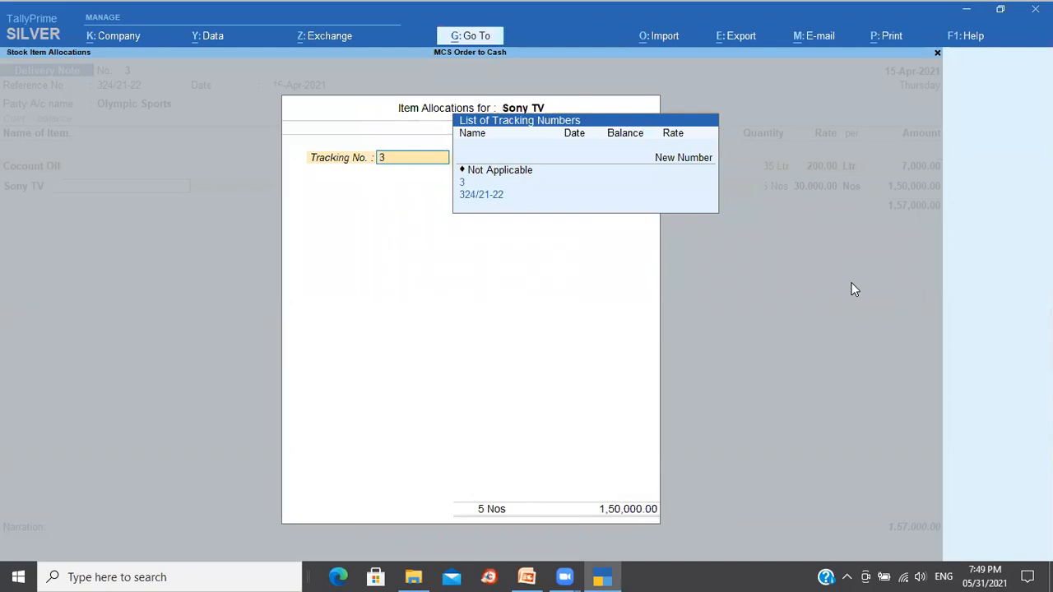
key("Return")
key("Return")
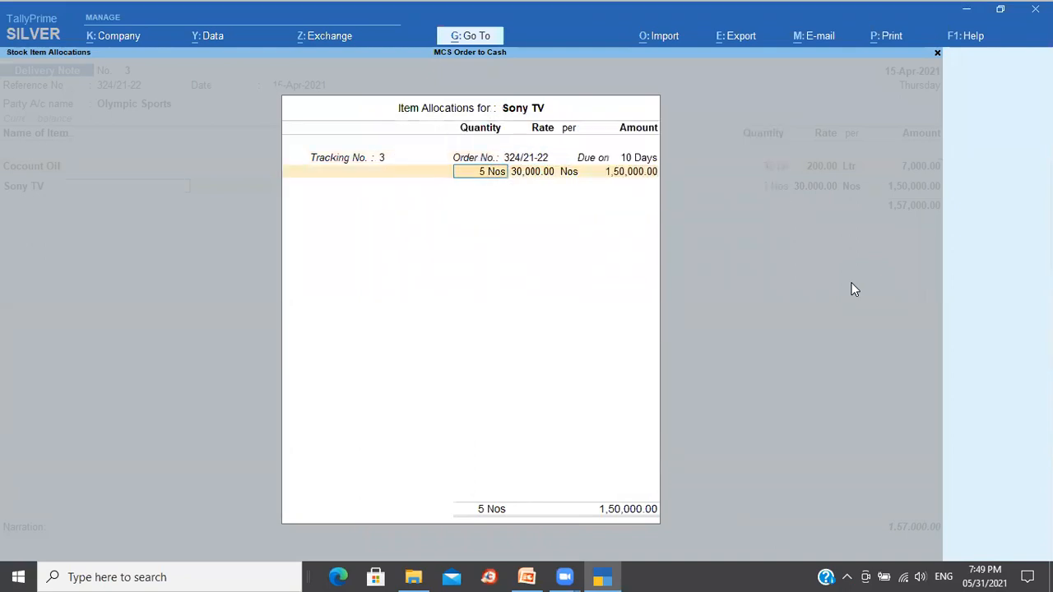
type("4")
key("Return")
key("Return")
key("Return")
key("Return")
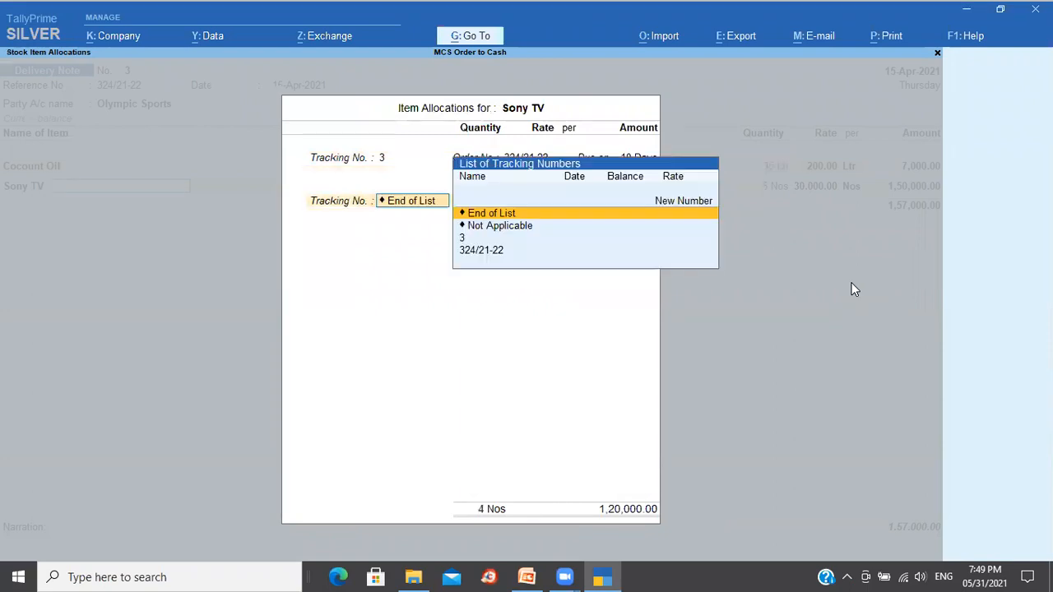
key("Return")
key("Return")
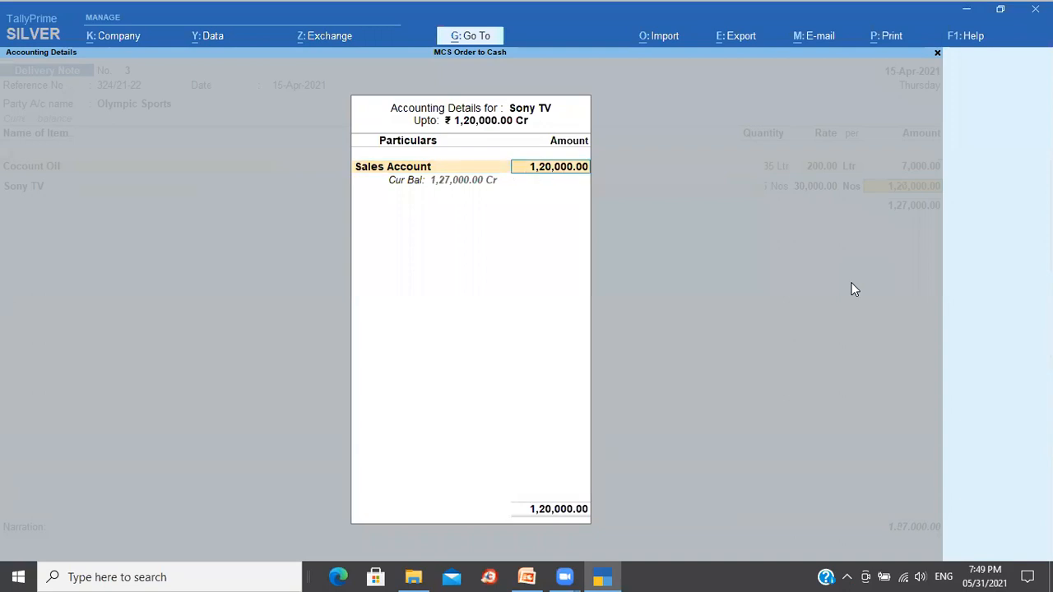
key("Return")
key("Return")
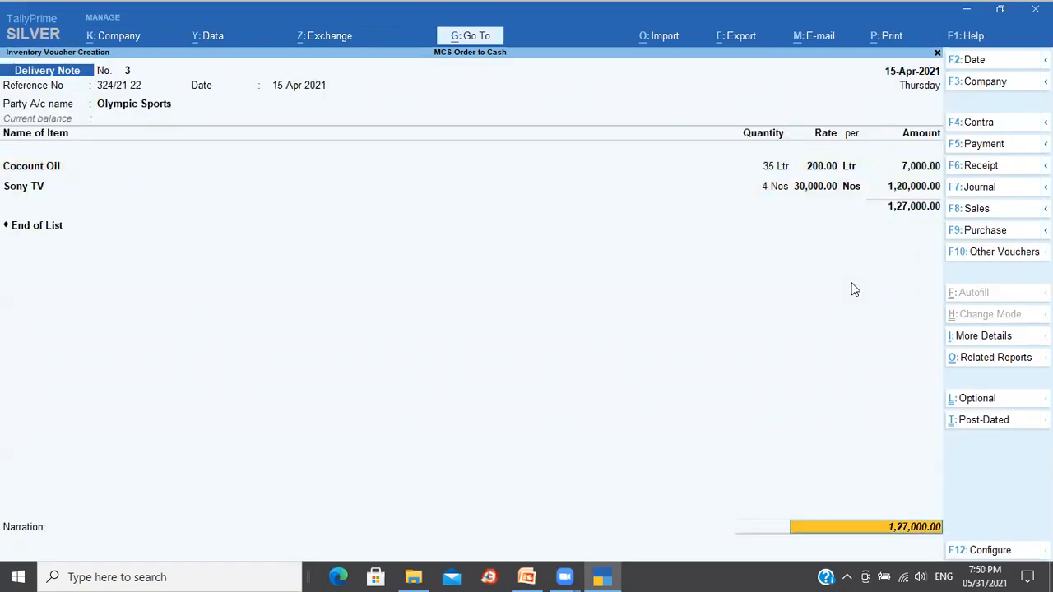
Recall the narration "mat shipped", save the delivery note, and leave voucher entry
key("Return")
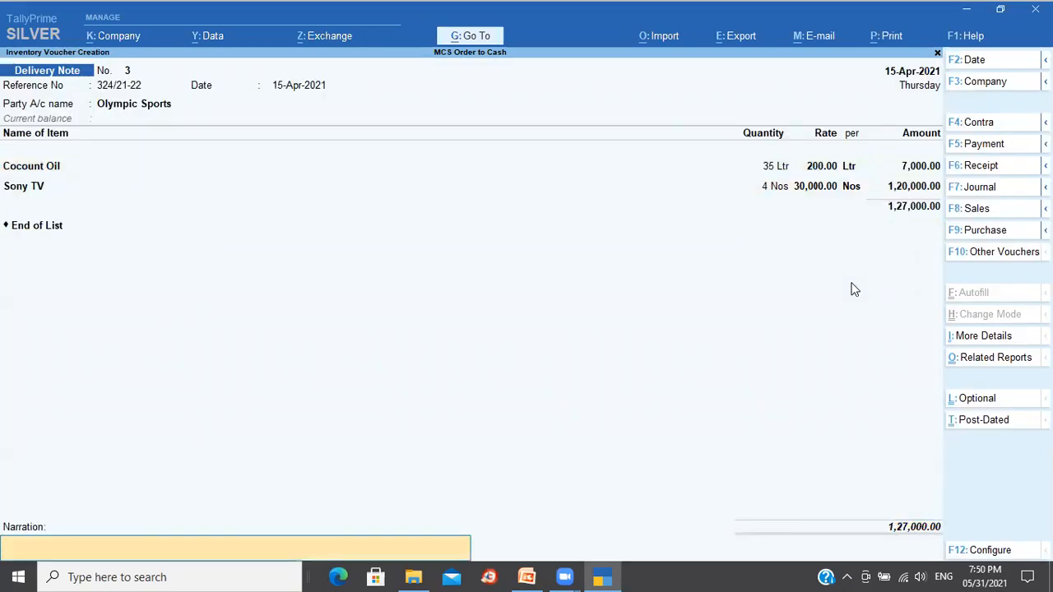
key("ctrl")
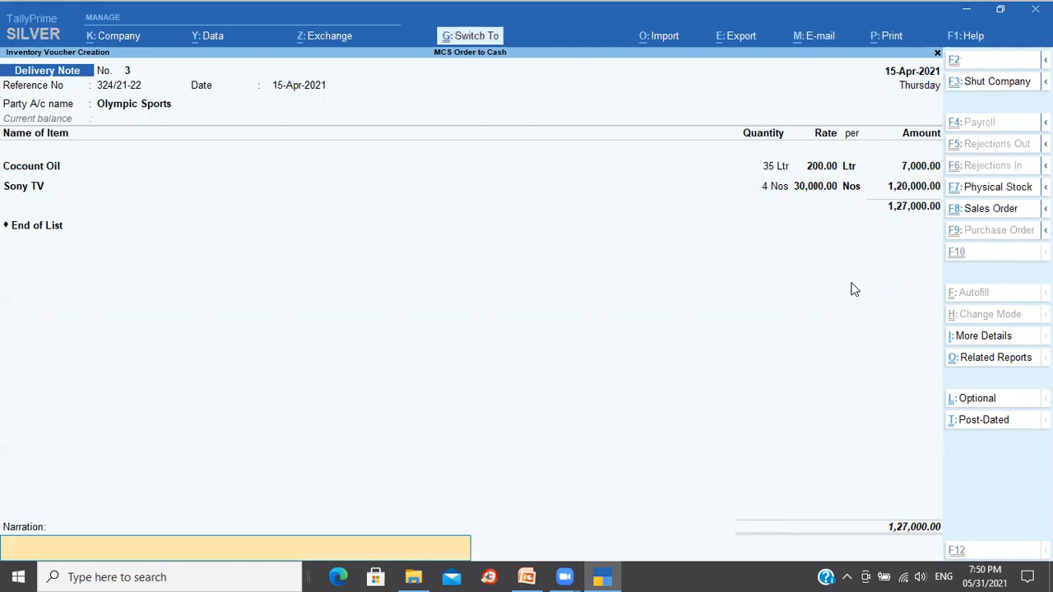
key("ctrl+r")
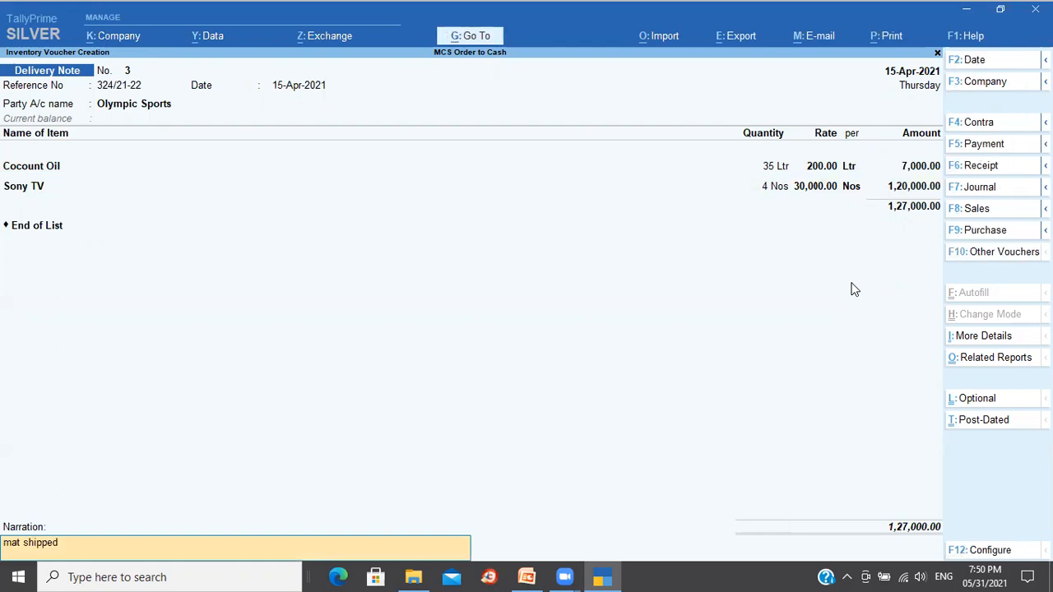
key("Return")
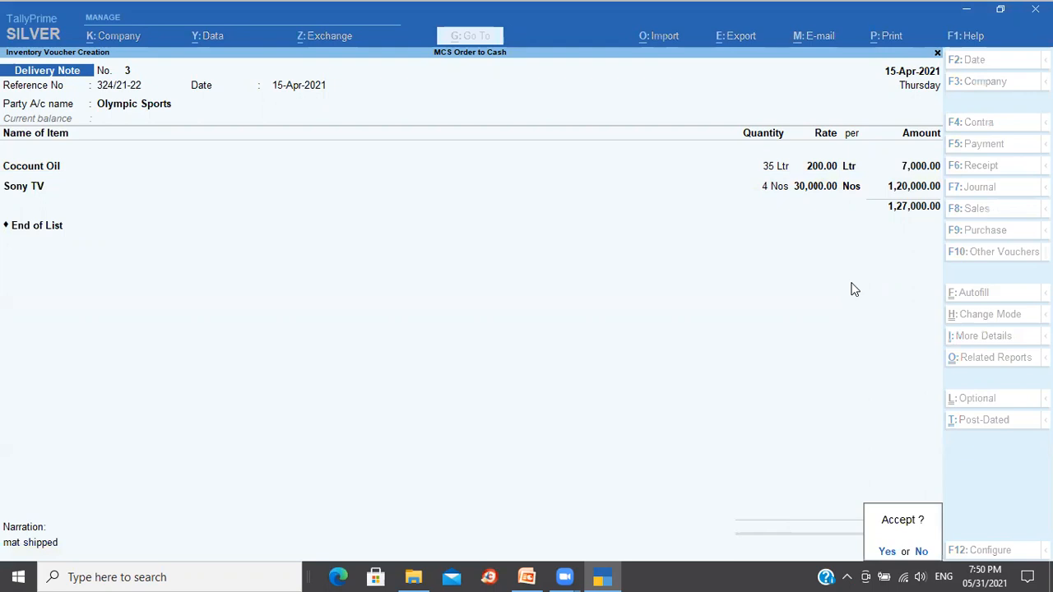
key("Return")
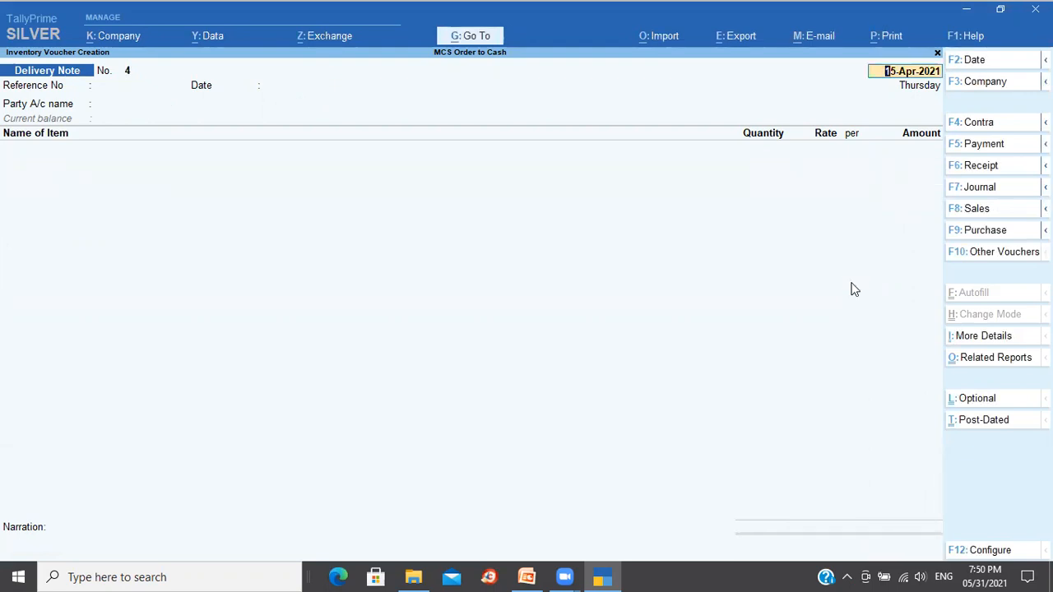
key("Escape")
key("Return")
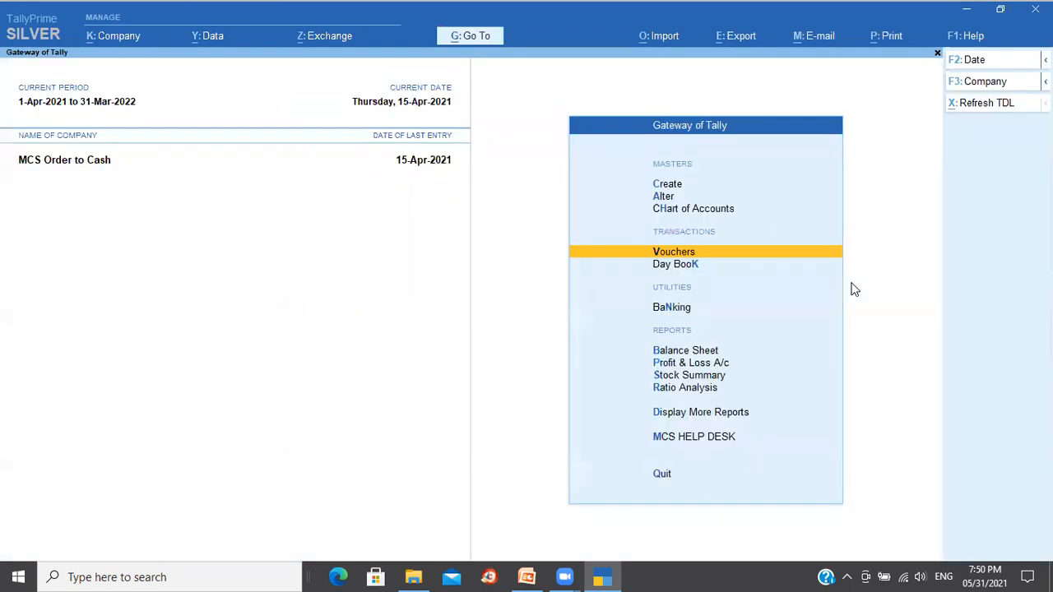
Open the Stock Summary, view the monthly summary of Cocount Oil, and return to the summary
key("s")
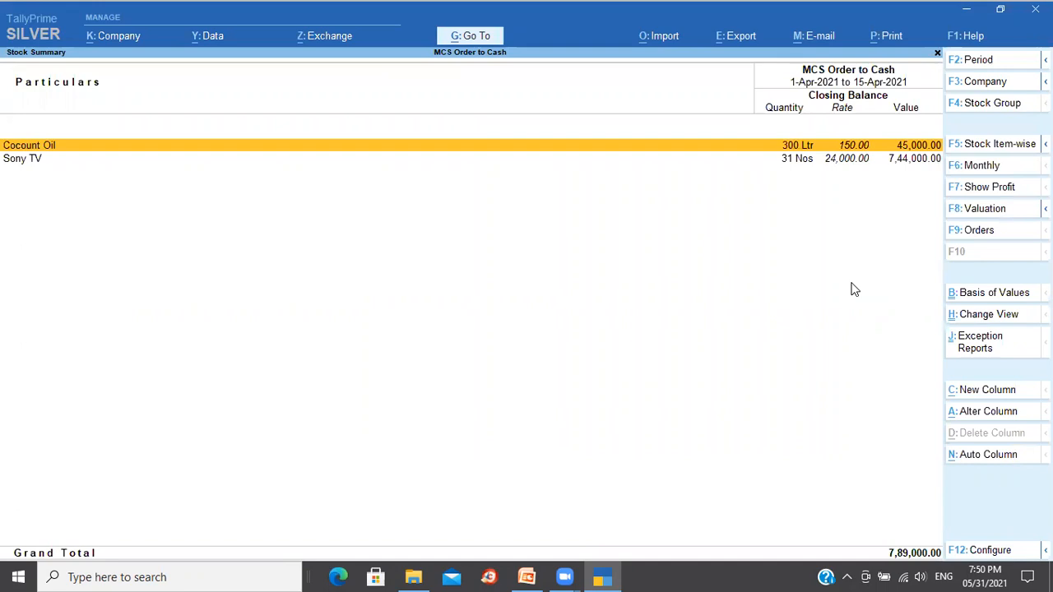
key("Return")
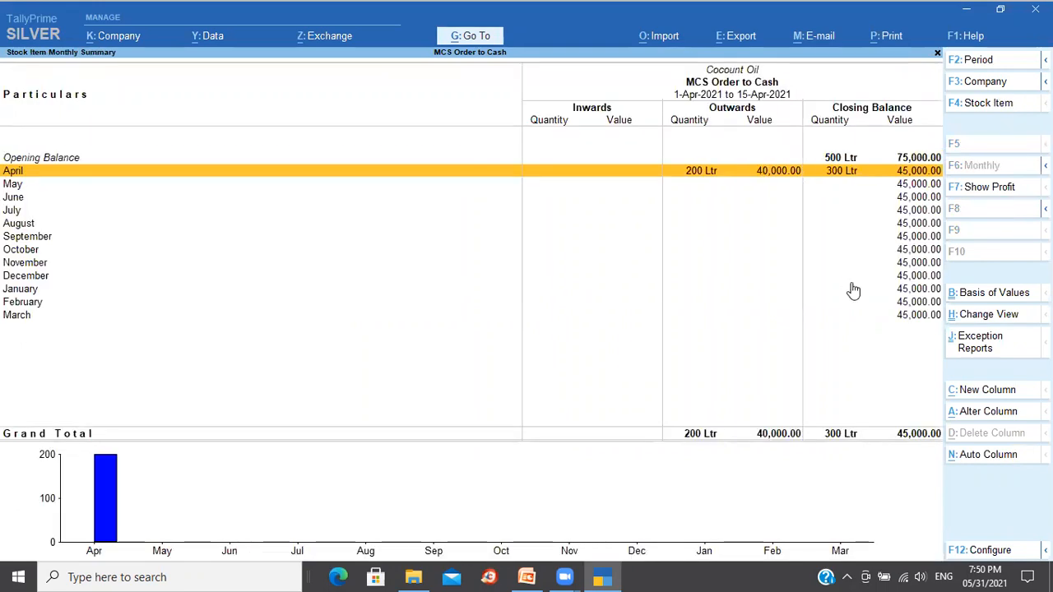
key("Escape")
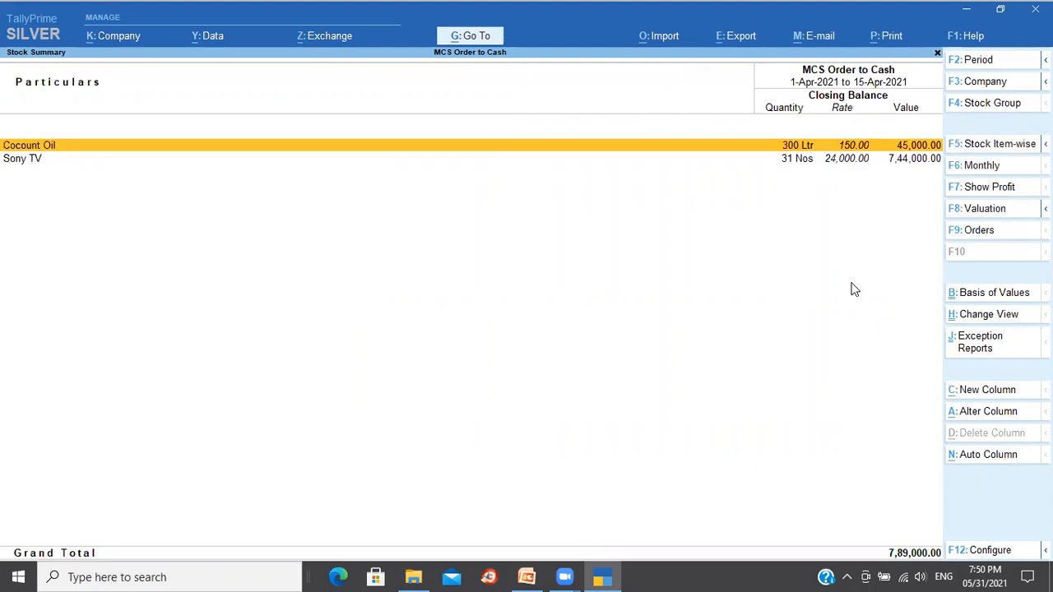
View the monthly stock summary of Sony TV, and return to the Gateway of Tally
key("Down")
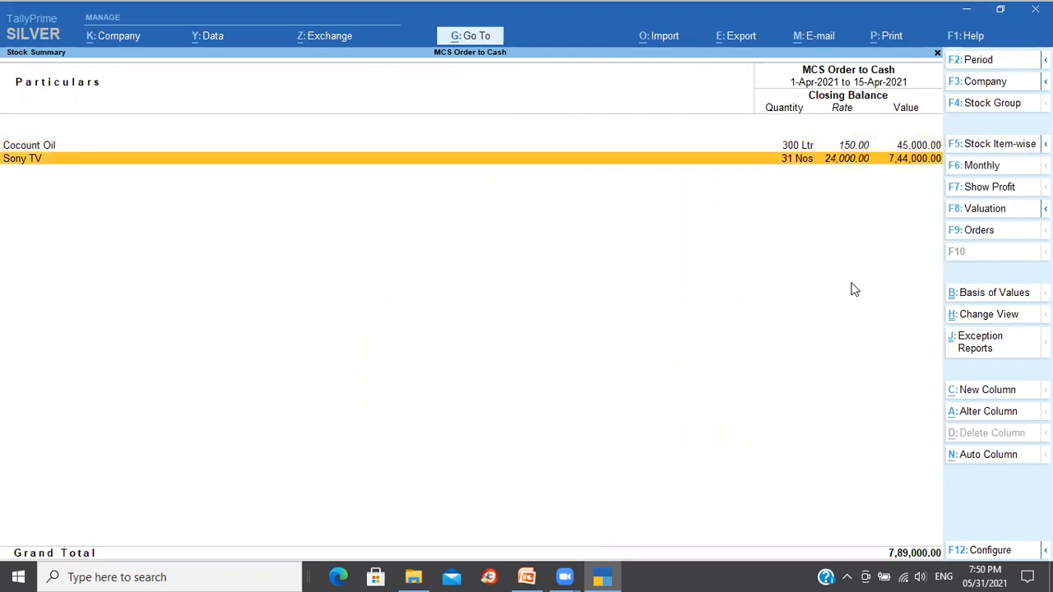
key("Return")
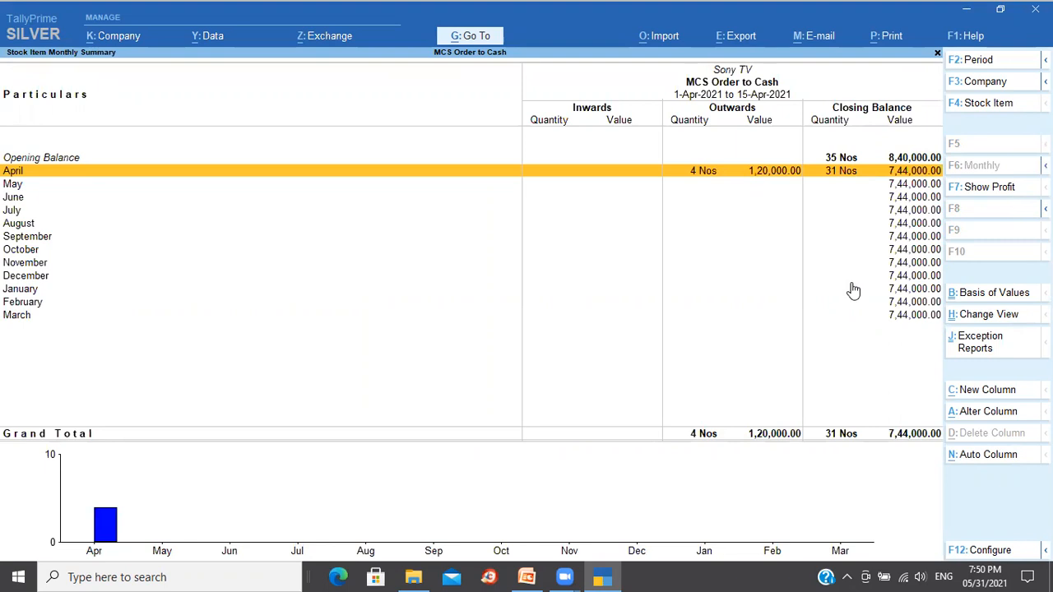
key("Escape")
key("Escape")
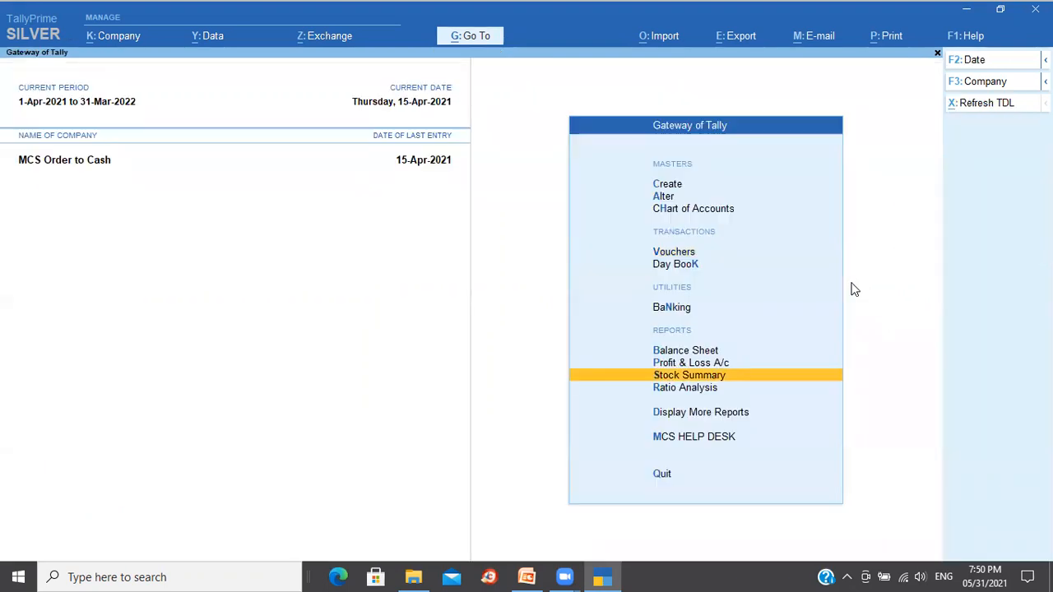
Open the Profit & Loss A/c, expand Sales Accounts to examine Sales Bills to Make, and leave the report
key("Up")
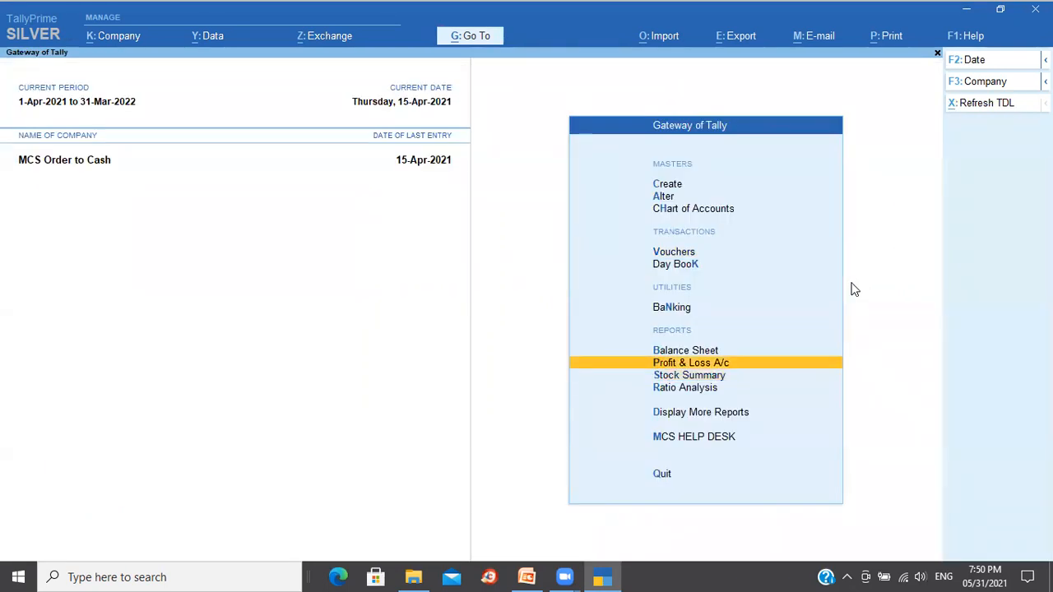
key("Return")
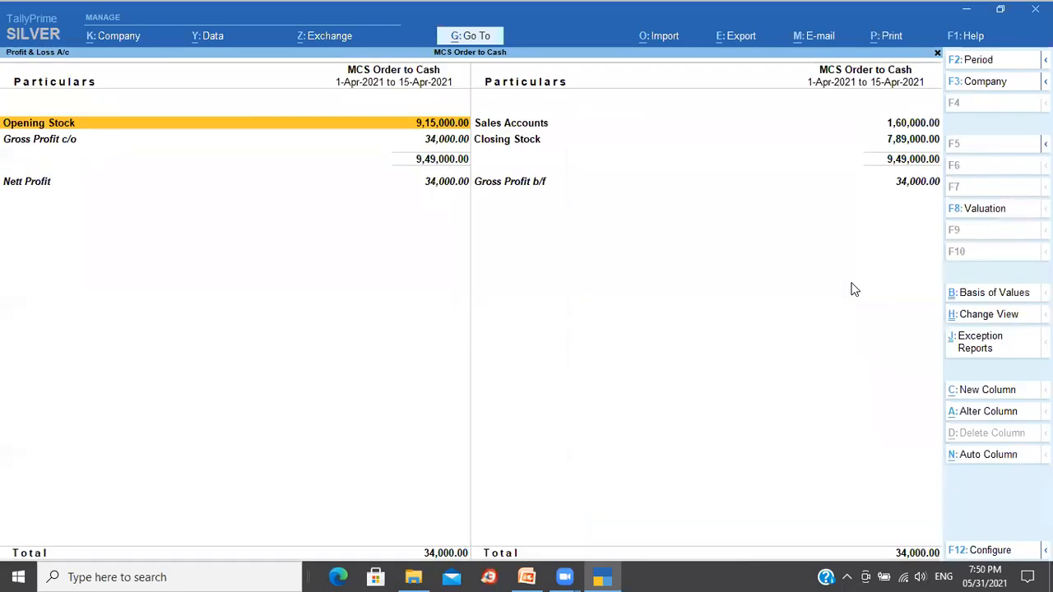
key("Right")
key("shift+Return")
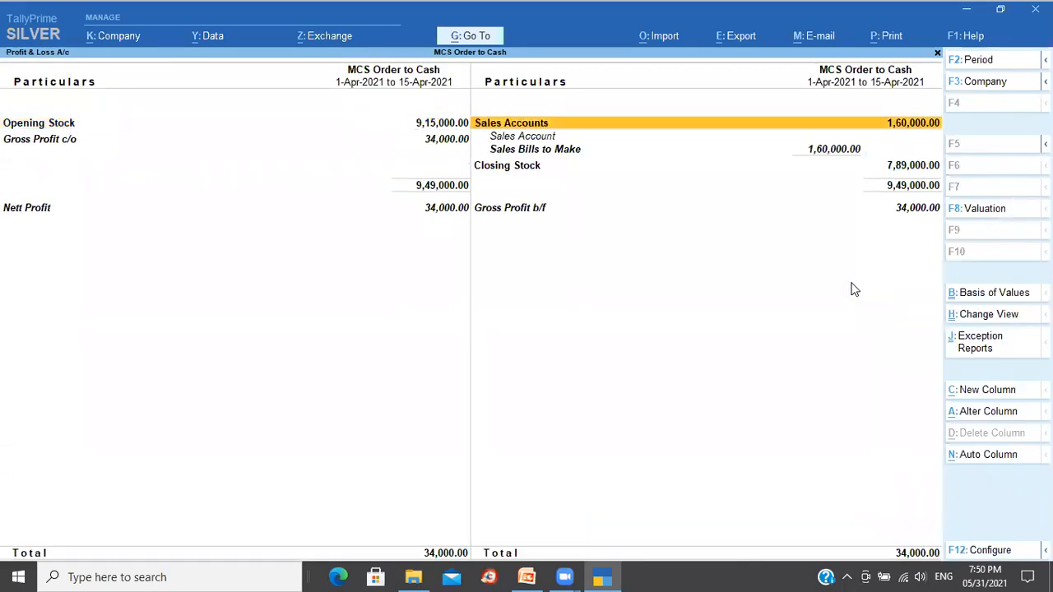
key("Down")
key("Down")
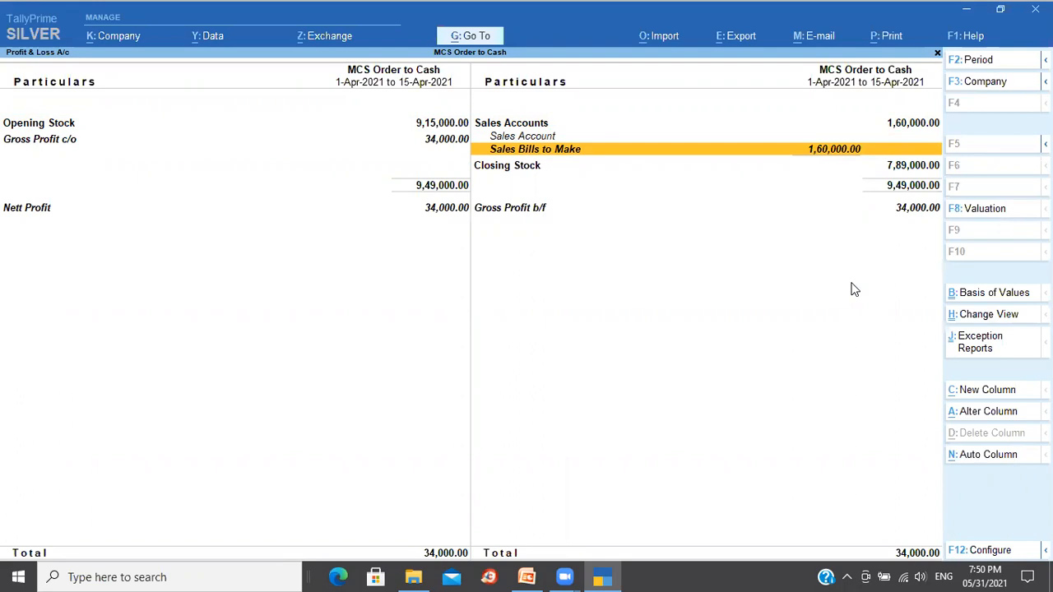
key("Escape")
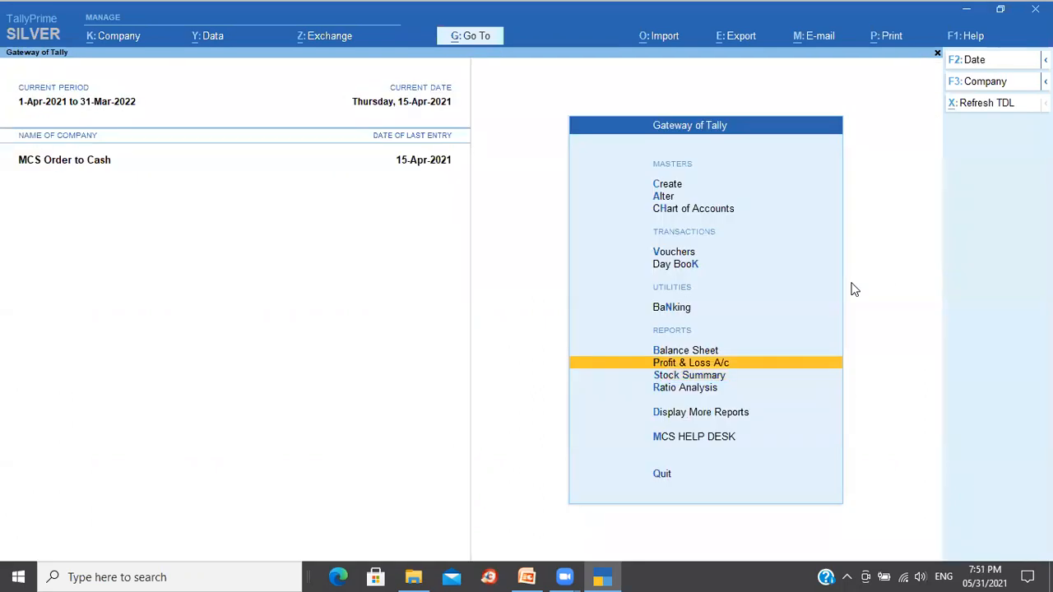
Switch to PowerPoint to view the Order to Cash – Type 1 slide, and return to TallyPrime
key("alt+Tab")
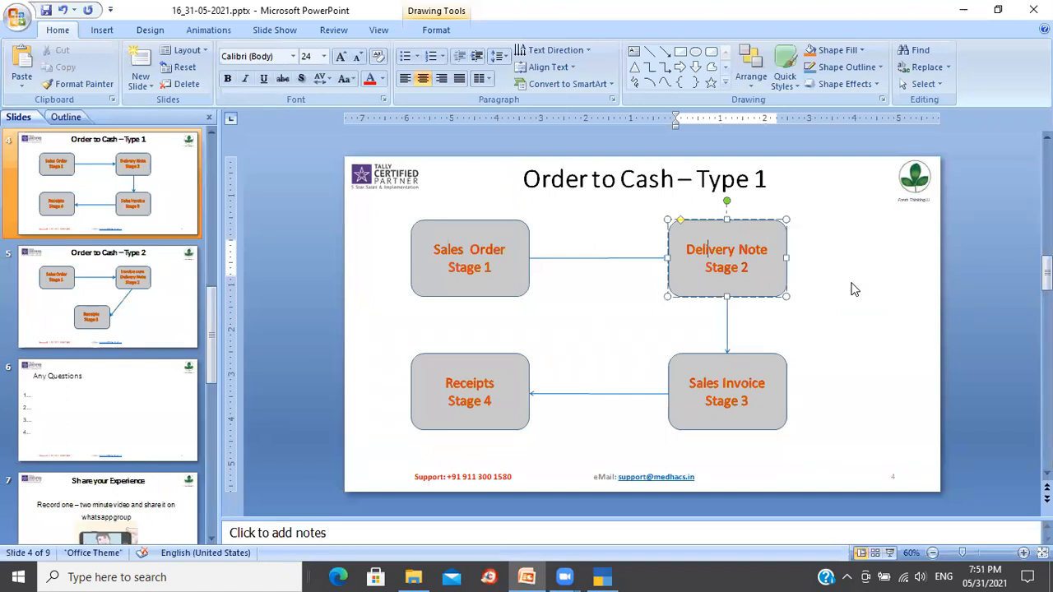
key("alt+Tab")
key("alt+Tab")
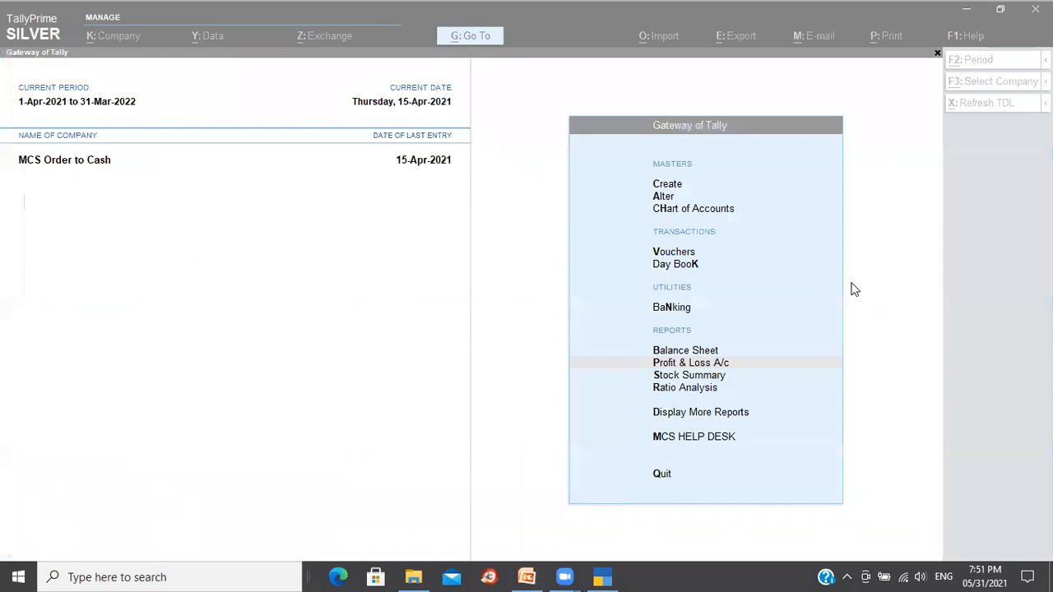
Open voucher entry and start a new Sales voucher
key("Up")
key("Up")
key("Up")
key("Up")
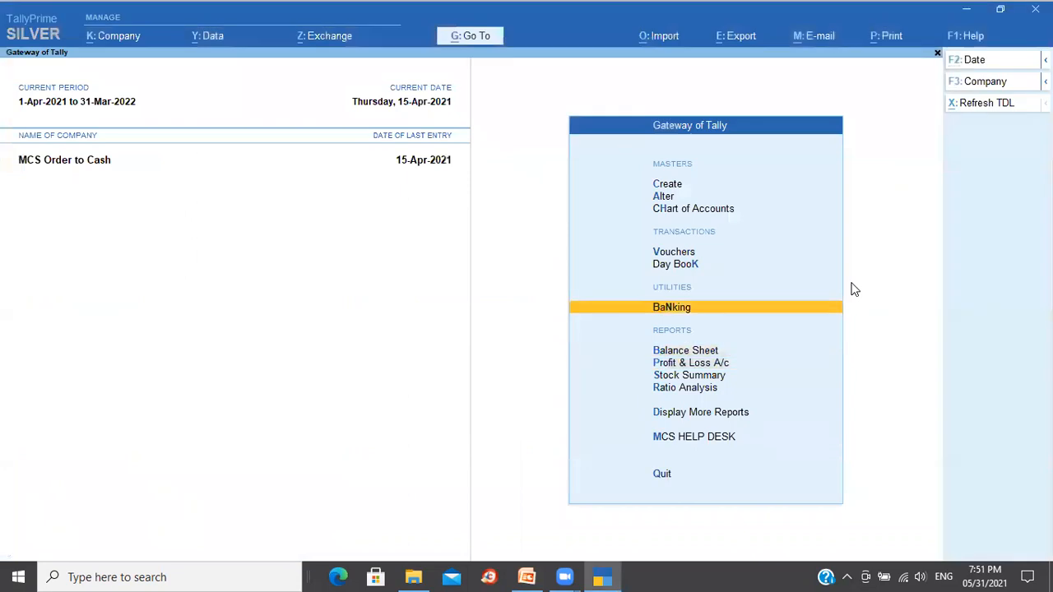
key("Return")
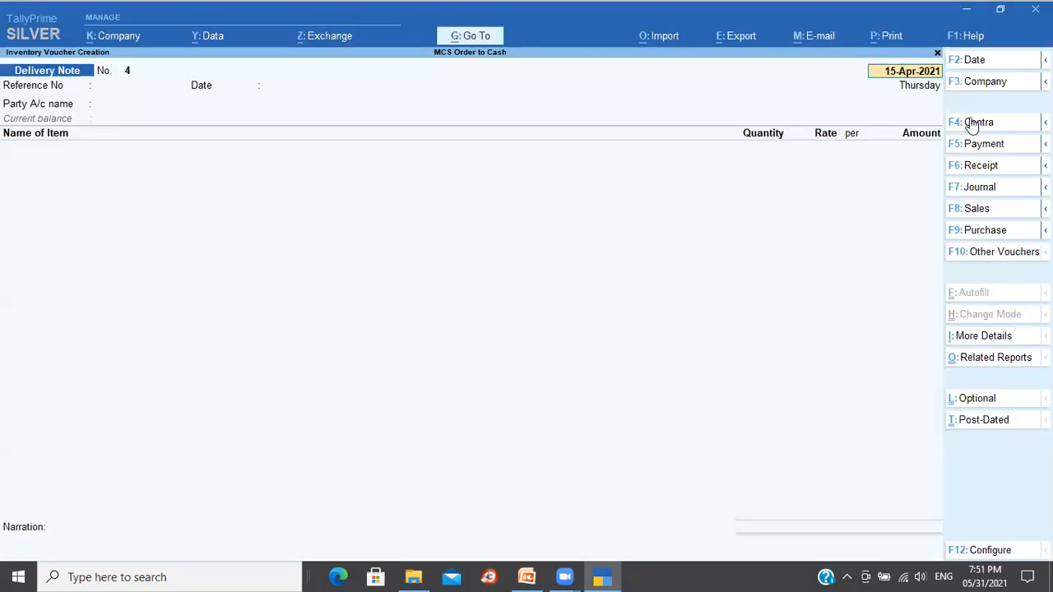
left_click(982, 210)
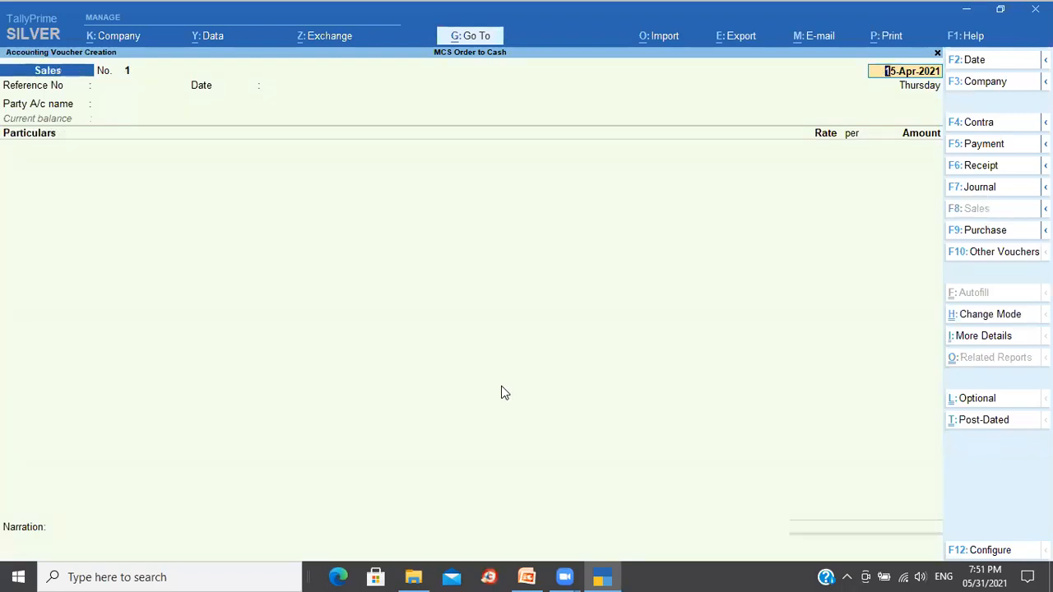
Keep the voucher date 15-Apr-2021, leave the reference blank, and set the party account to Olympic Sports
key("Return")
key("Return")
key("Return")
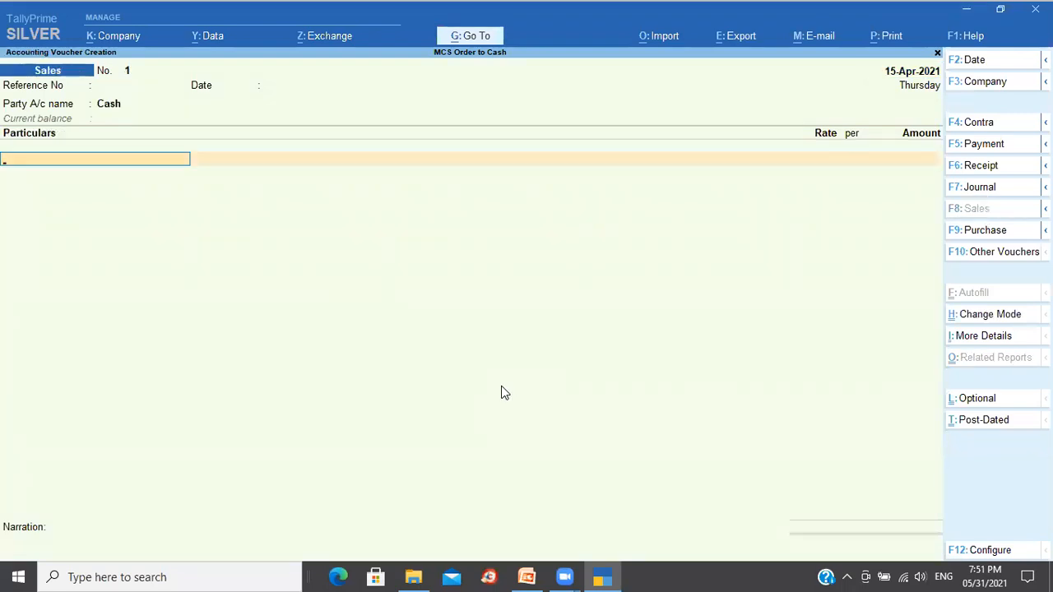
key("BackSpace")
type("Ol")
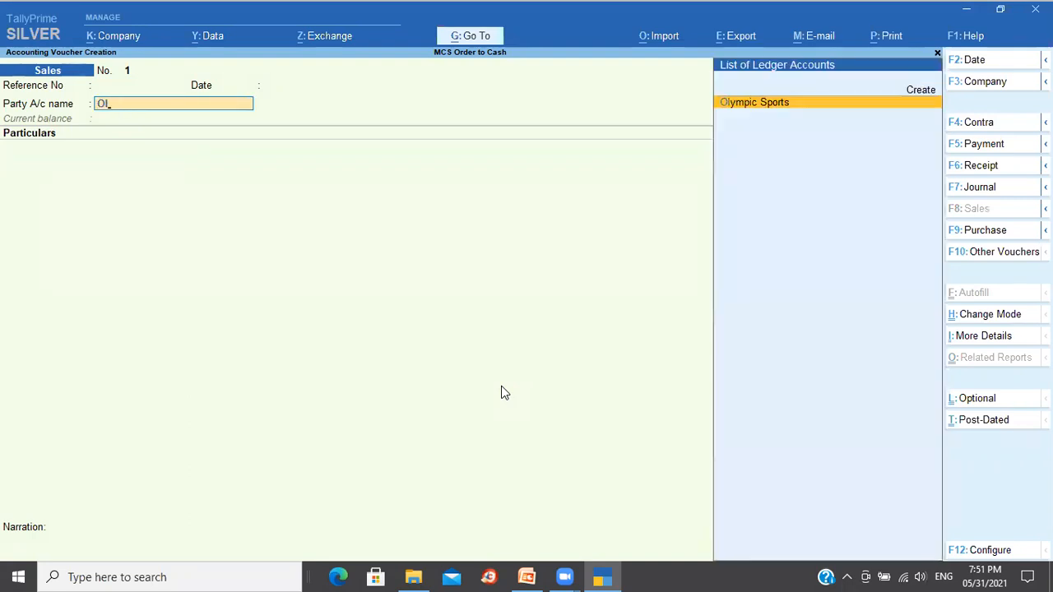
key("Return")
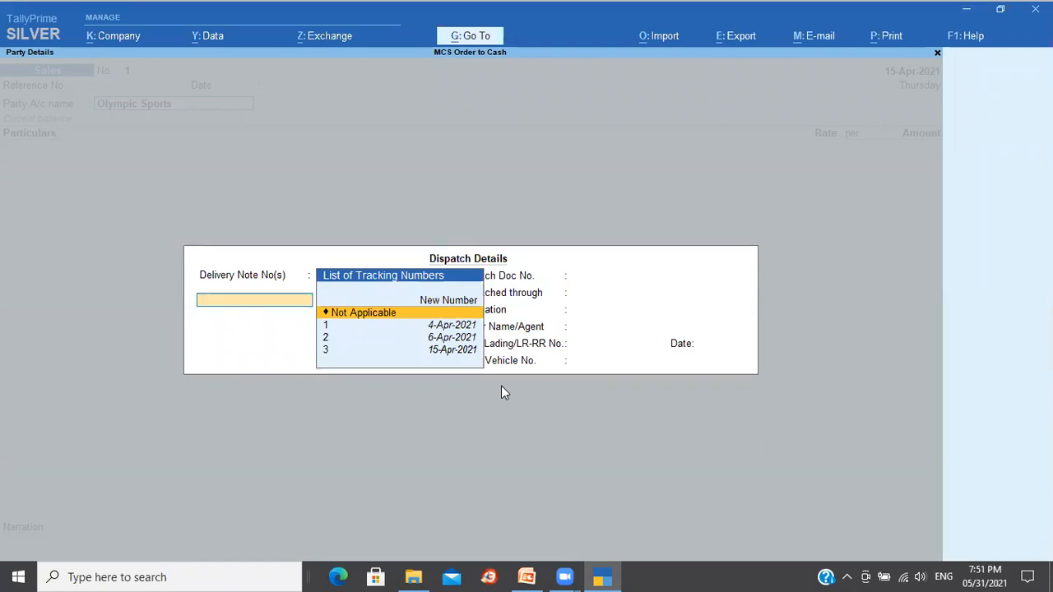
Link delivery note 1 dated 4-Apr-2021 in the sales voucher's dispatch details
key("Down")
key("Down")
key("Down")
key("Up")
key("Up")
key("Down")
key("Down")
key("Up")
key("Up")
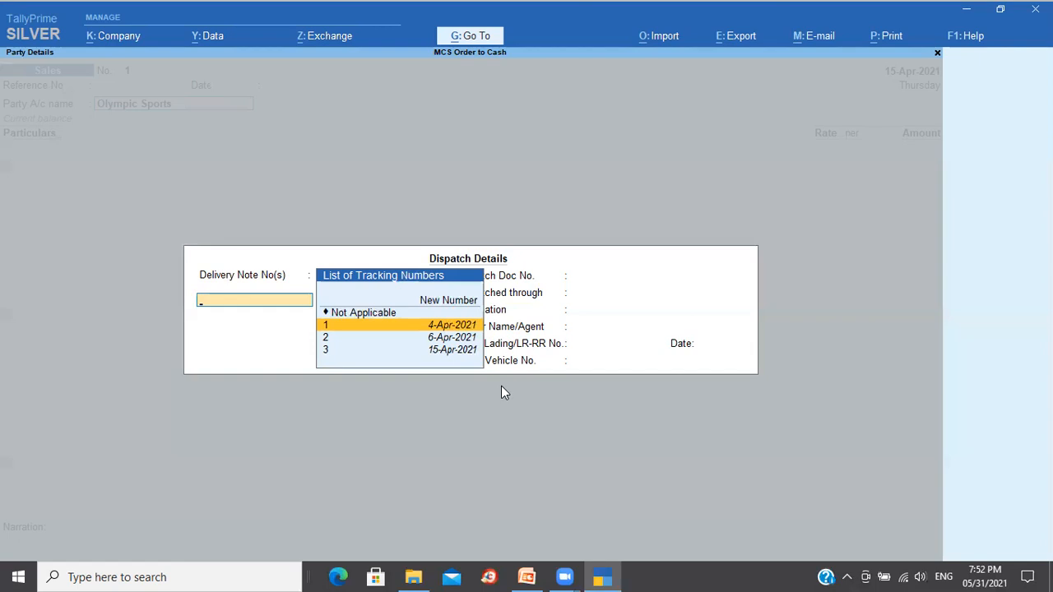
key("Return")
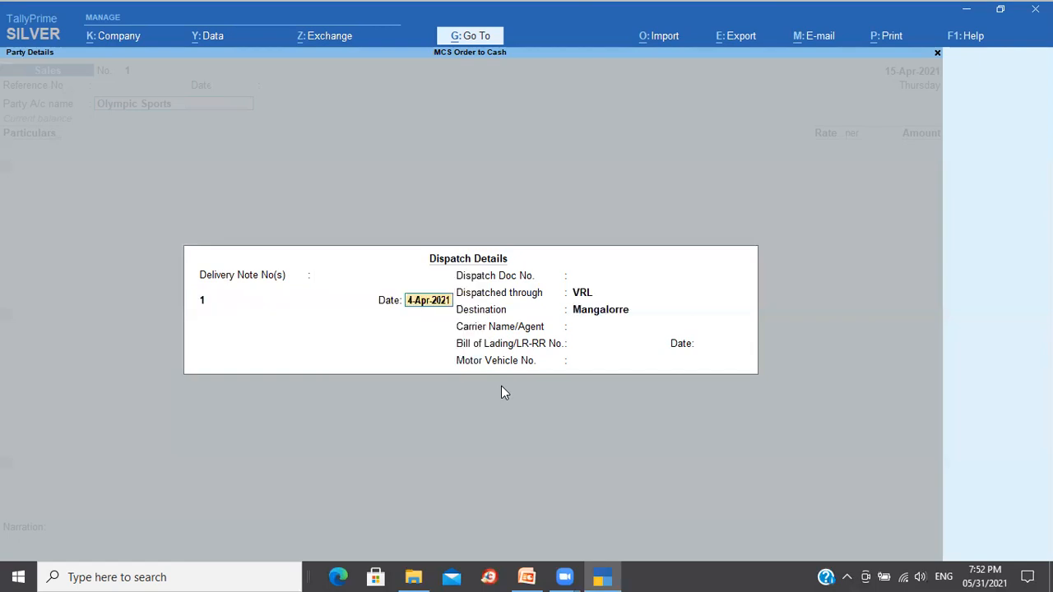
key("Return")
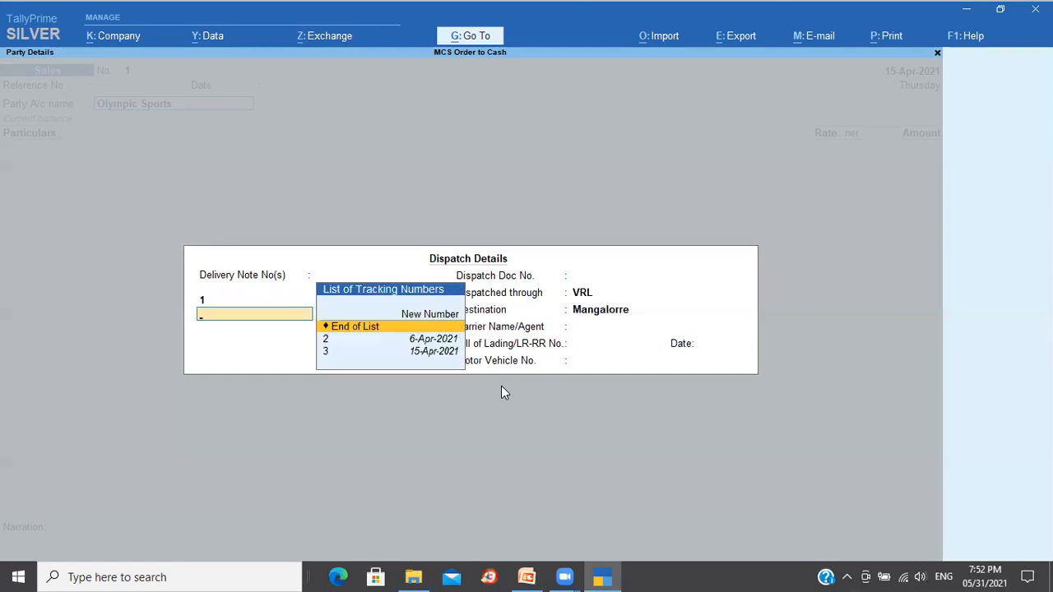
Add delivery note 2 dated 6-Apr-2021 to the dispatch details
key("Down")
key("Down")
key("Up")
key("Up")
key("Down")
key("Return")
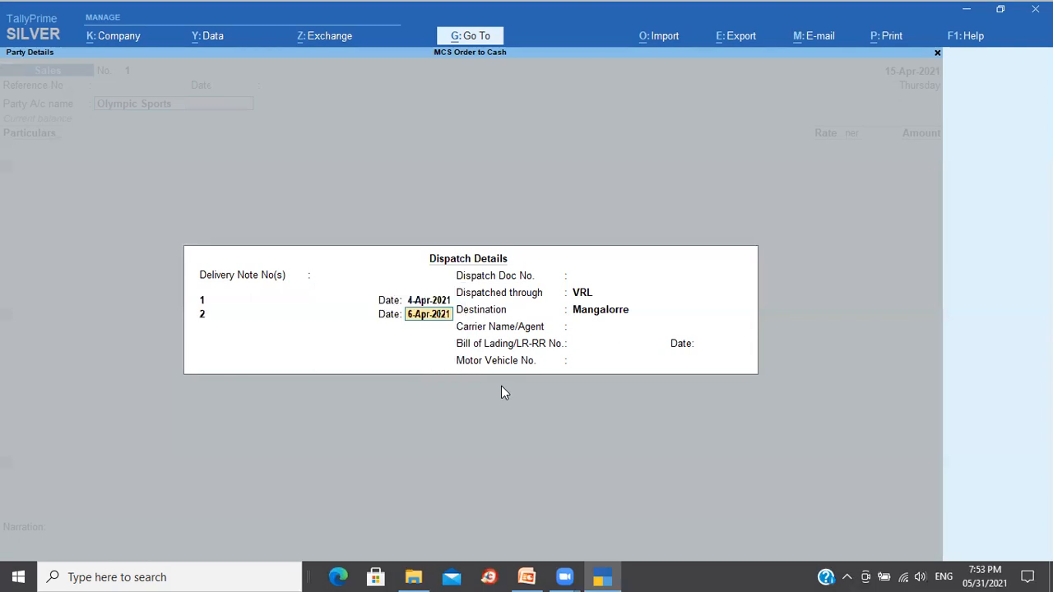
key("Return")
Add delivery note 3 dated 15-Apr-2021 to the dispatch details and complete the delivery note list
key("Down")
key("Return")
key("Return")
key("Return")
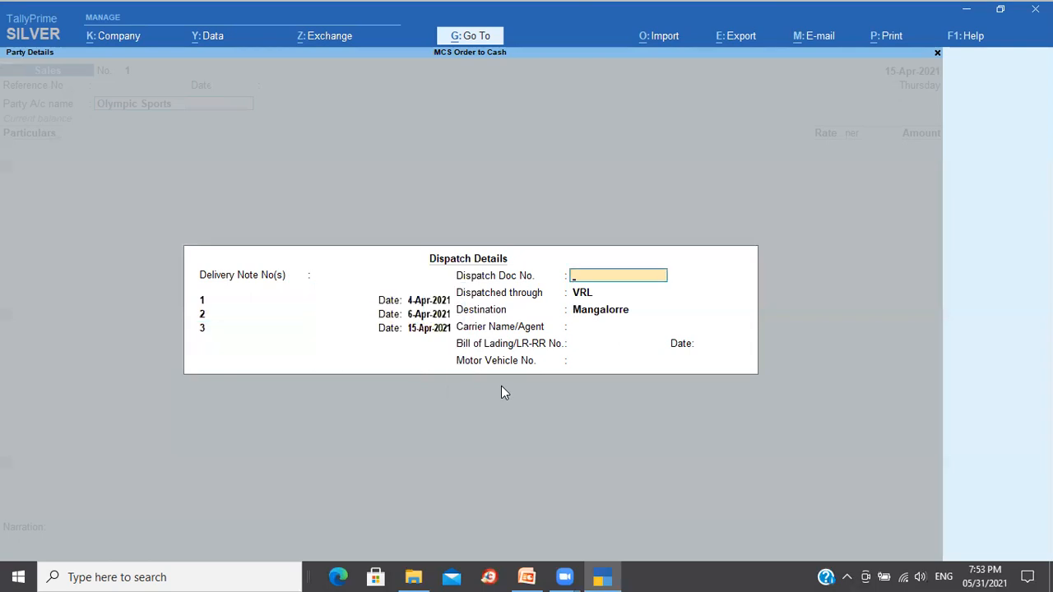
Keep VRL as the transporter and Mangalorre as the destination, and accept the dispatch and party details
key("Return")
key("Return")
key("Return")
key("Return")
key("Return")
key("Return")
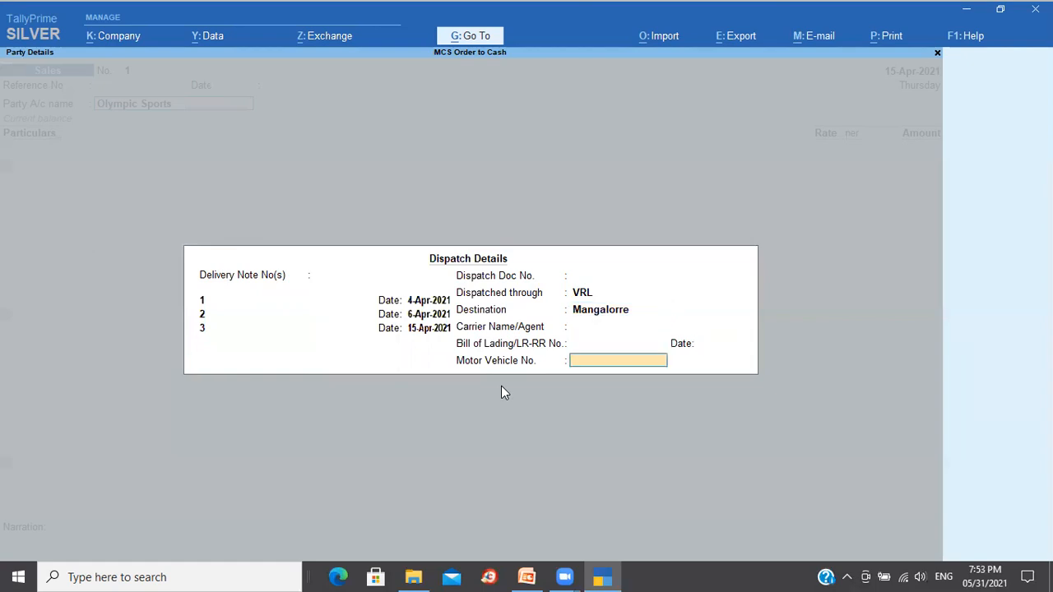
key("Return")
key("ctrl+a")
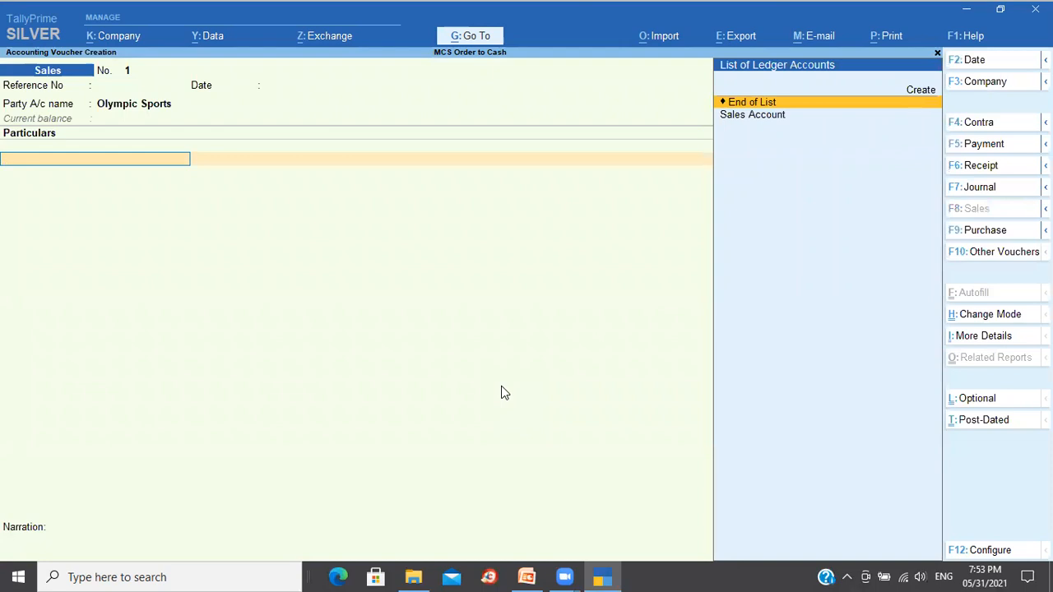
Change the sales voucher to the item-based entry mode and accept the dispatch and Olympic Sports party details again
left_click(999, 324)
key("Down")
key("Down")
key("Return")
key("Return")
key("Return")
key("Return")
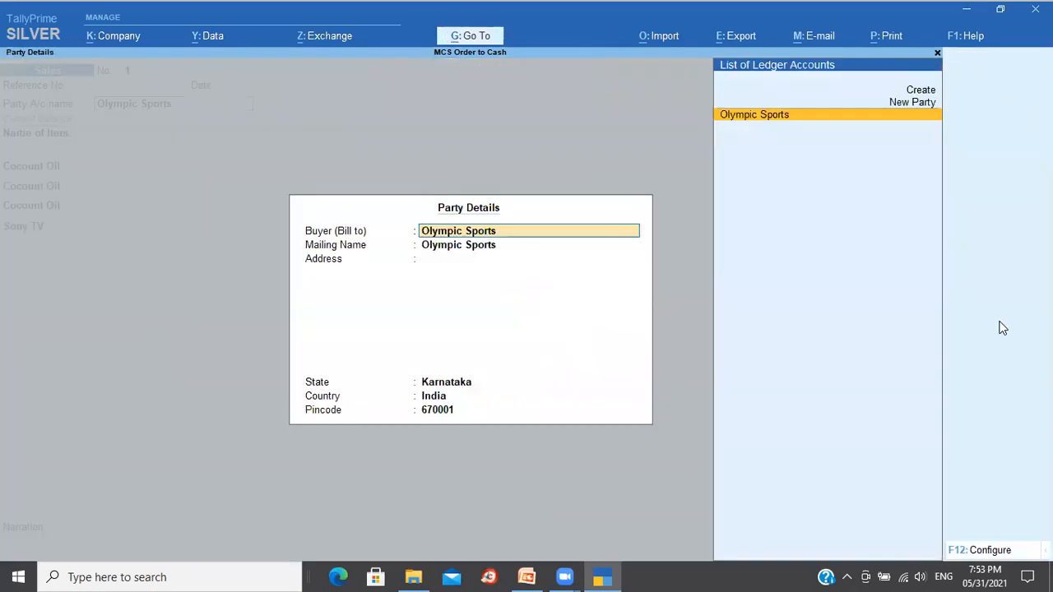
key("ctrl+a")
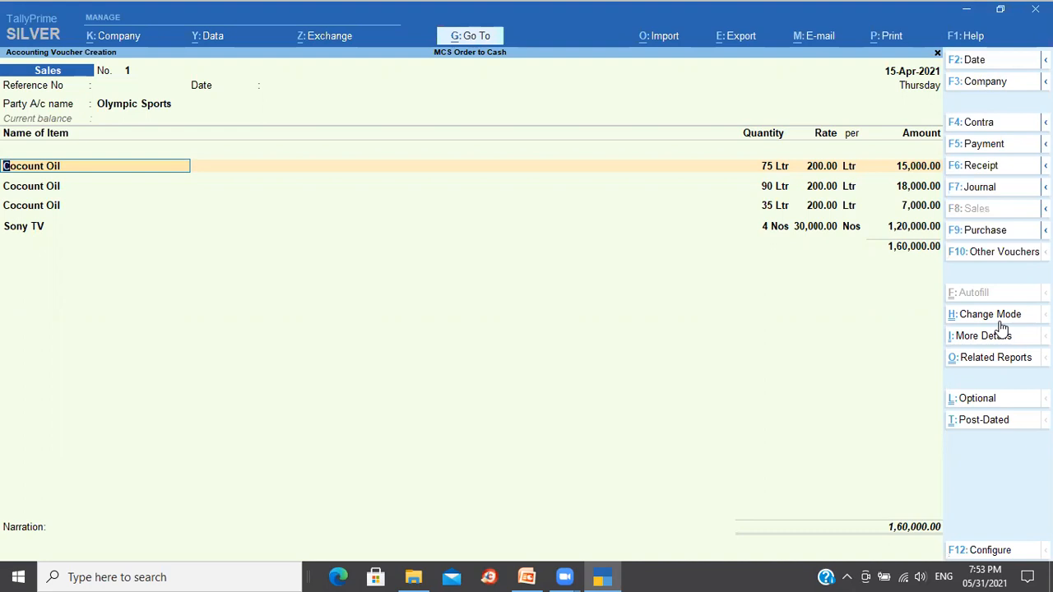
Confirm 75 Ltr of Cocount Oil at 200.00 against tracking number 1 and the linked order, with its accounting allocation
key("Return")
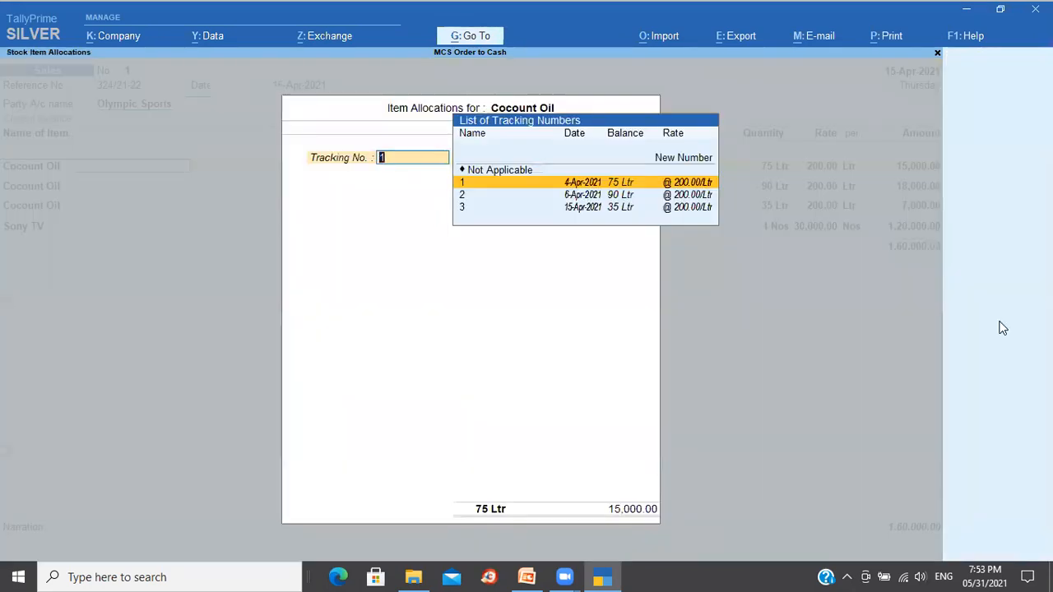
key("Return")
key("Return")
key("Return")
key("Return")
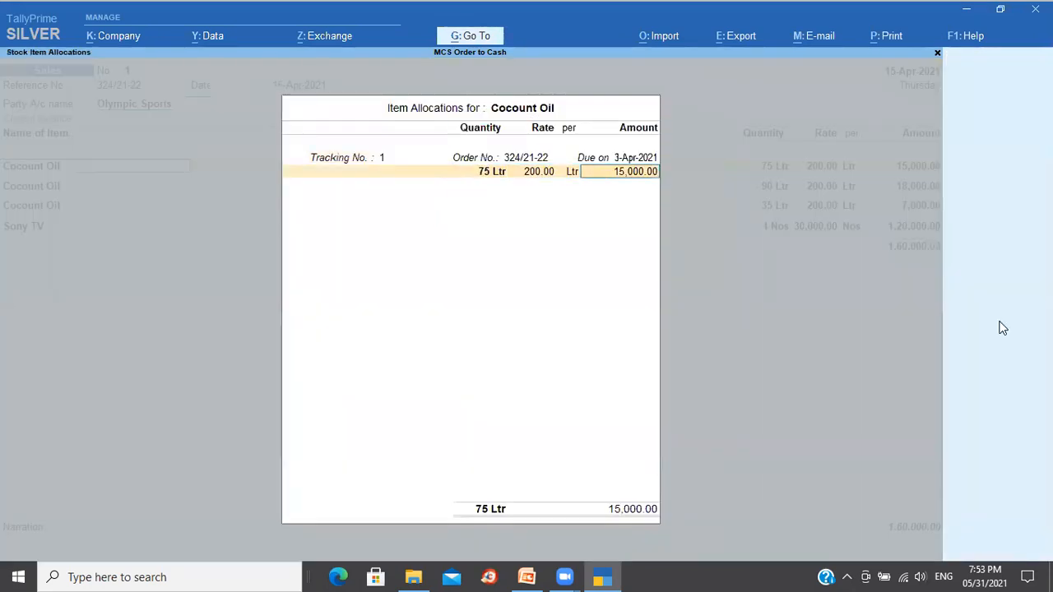
key("Return")
key("Return")
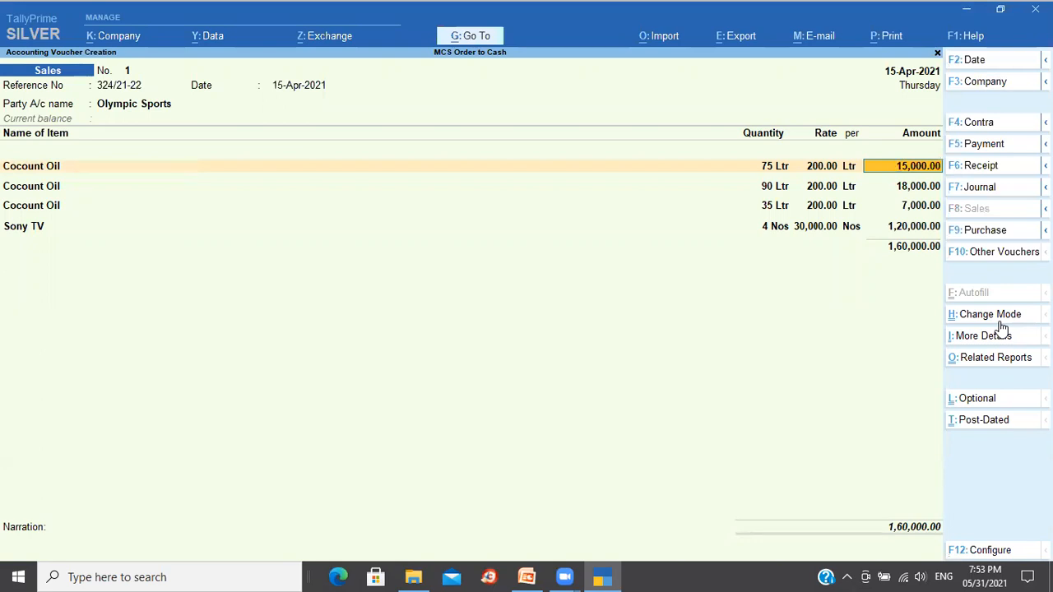
key("Return")
key("Return")
key("Return")
key("Return")
key("Return")
Confirm 90 Ltr of Cocount Oil at 200.00 against tracking number 2, posting 18,000.00 to Sales Account
key("Return")
key("Return")
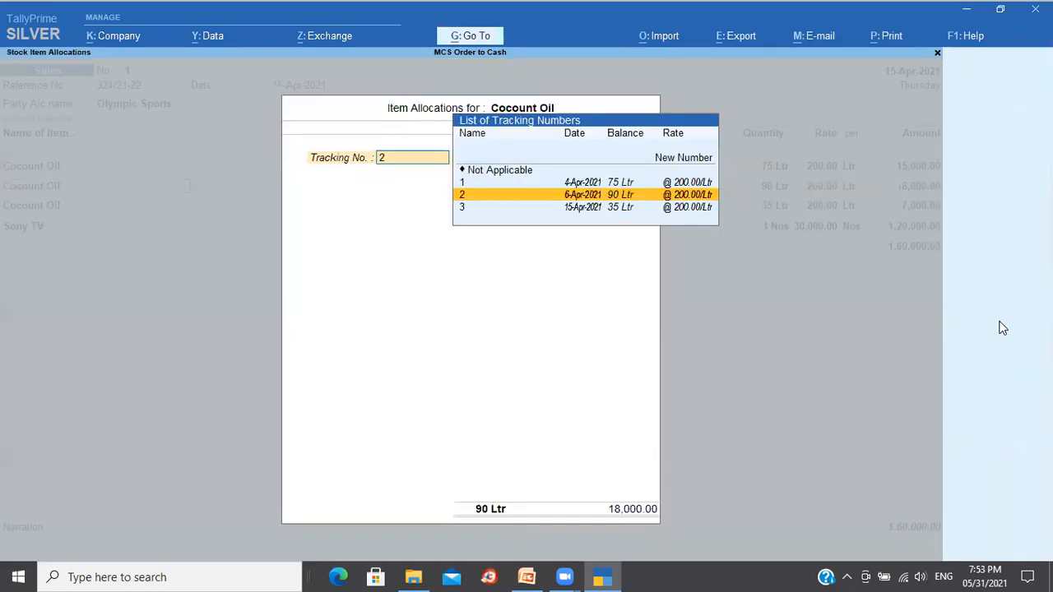
key("Return")
key("Return")
key("Return")
key("Return")
key("Return")
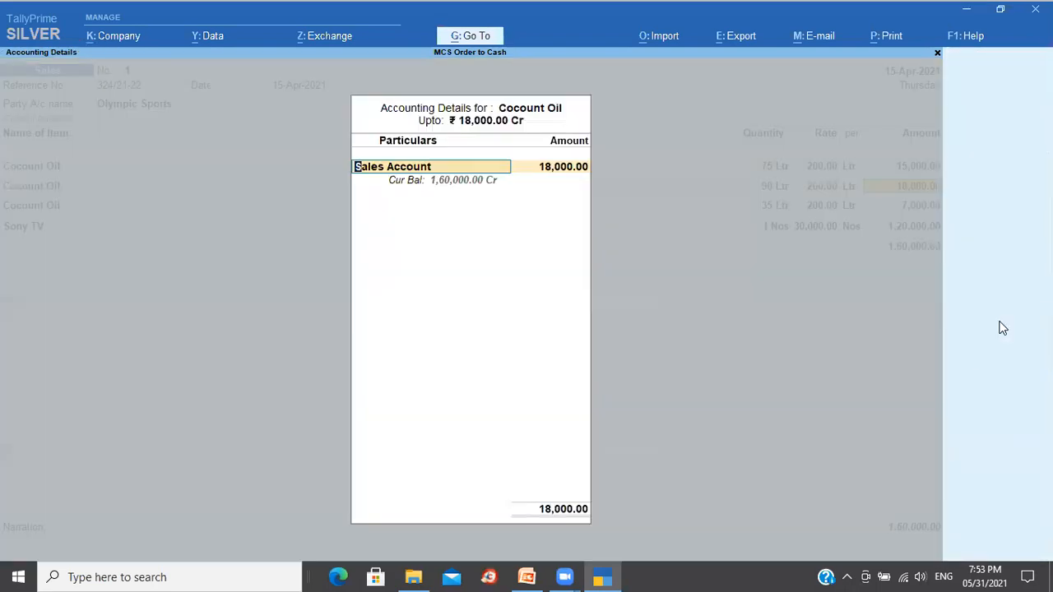
key("Return")
key("Return")
key("Return")
Confirm 35 Ltr of Cocount Oil at 200.00 against tracking number 3 and the linked order
key("Return")
key("Return")
key("Return")
key("Return")
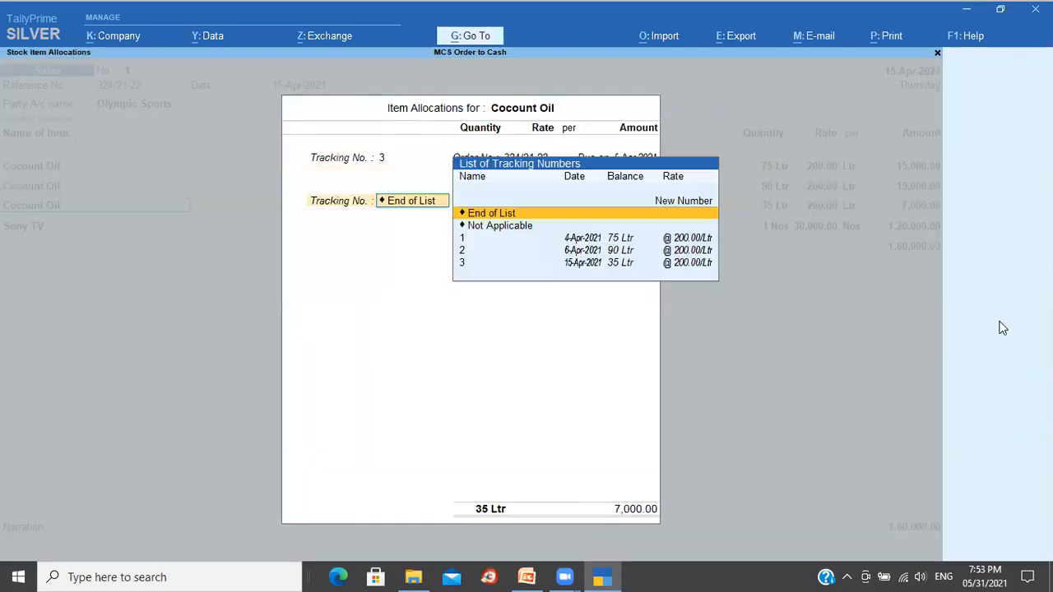
key("Return")
key("Return")
key("Return")
Confirm 4 Nos of Sony TV at 30,000.00 against tracking number 3, and end the item list
key("Return")
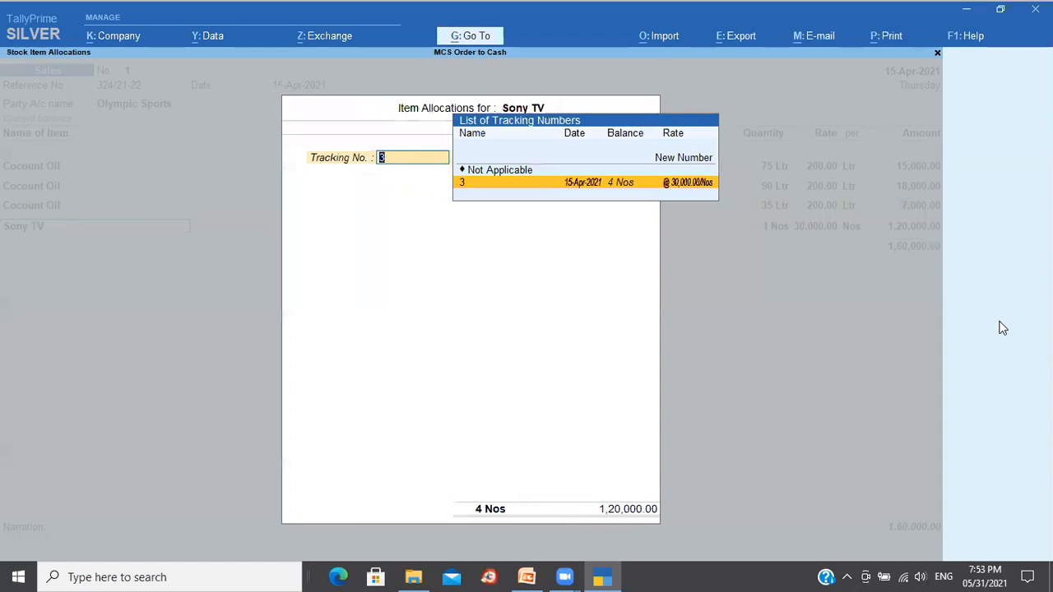
key("Return")
key("Return")
key("Return")
key("Return")
key("Return")
key("Return")
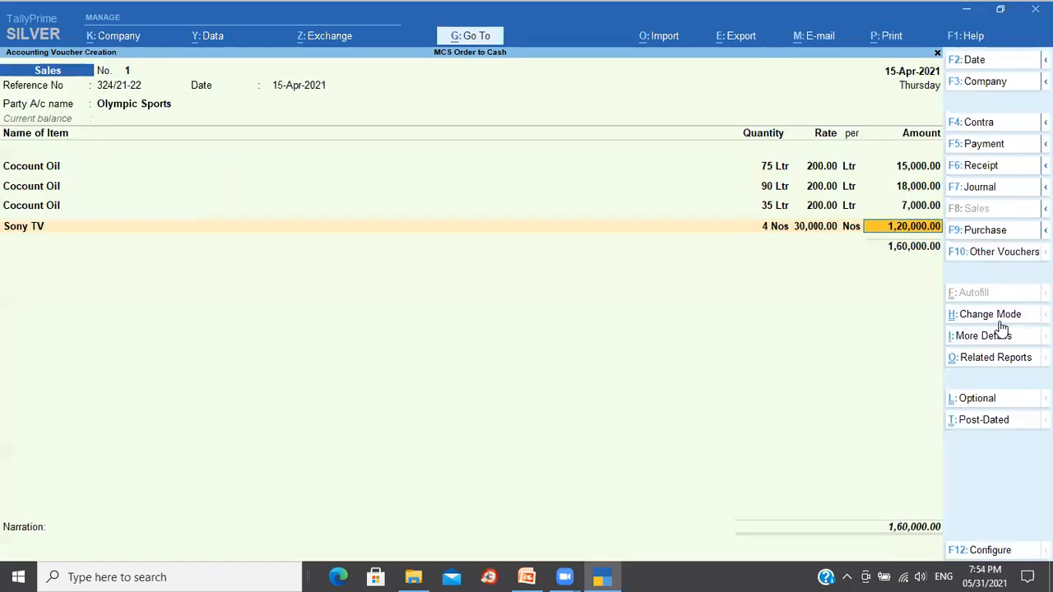
key("Return")
key("Return")
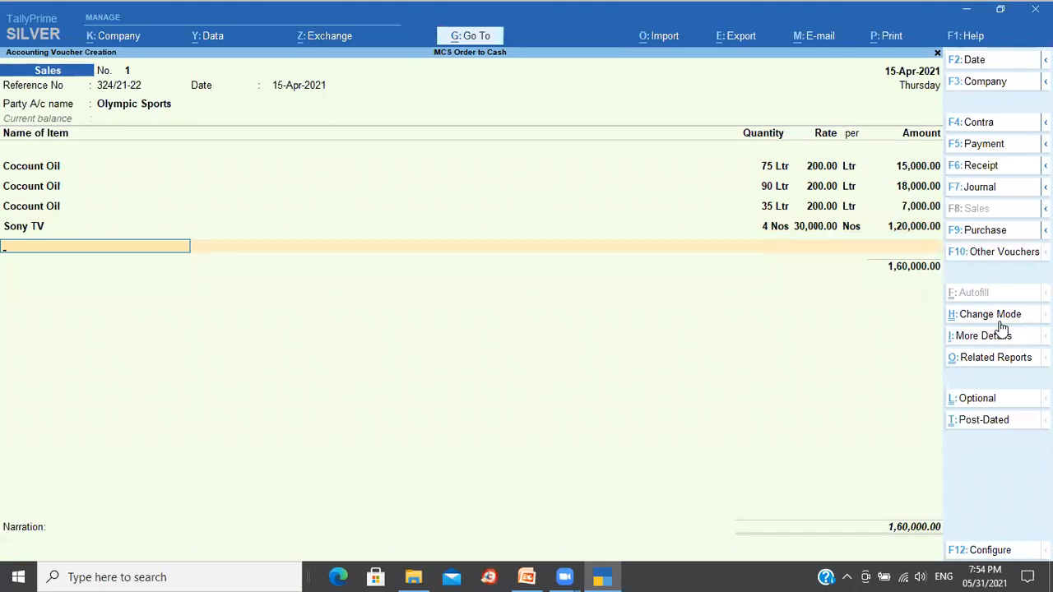
key("Return")
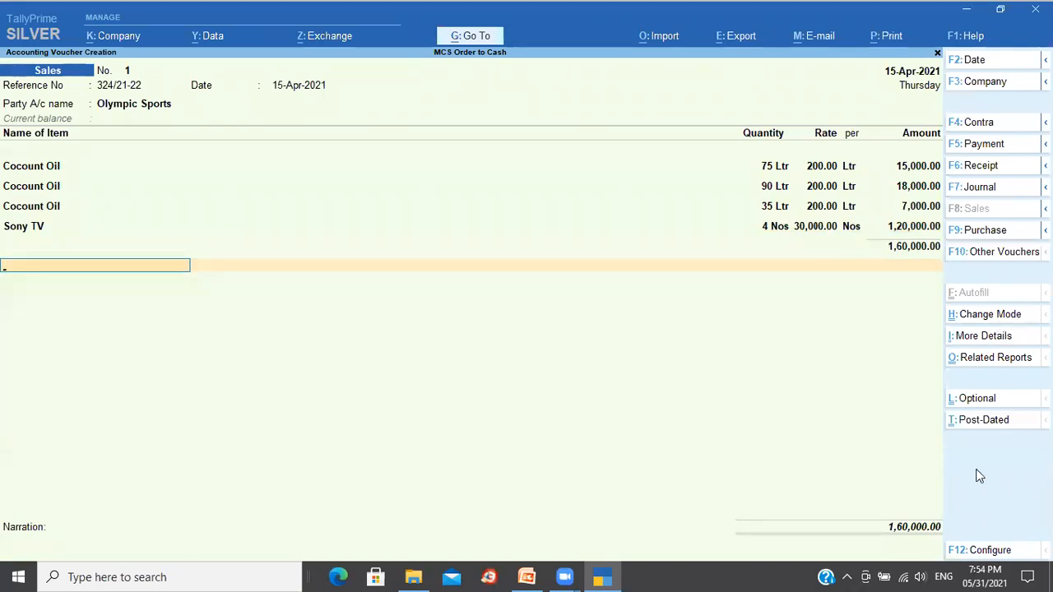
Enable consolidating quantities of stock items with the same rate in the sales voucher configuration, and save the settings
left_click(991, 557)
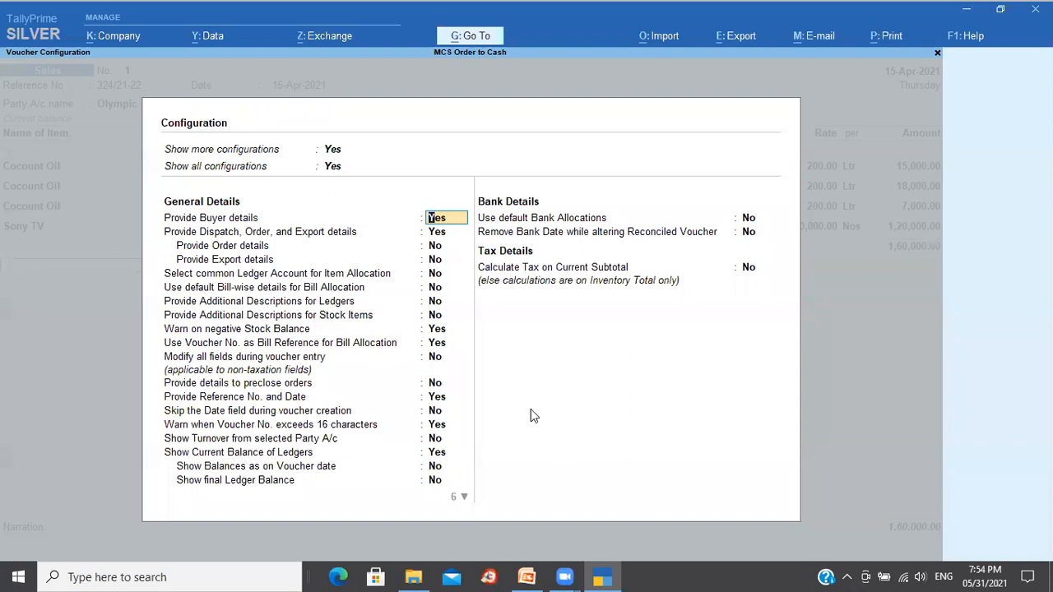
key("Down")
key("Down")
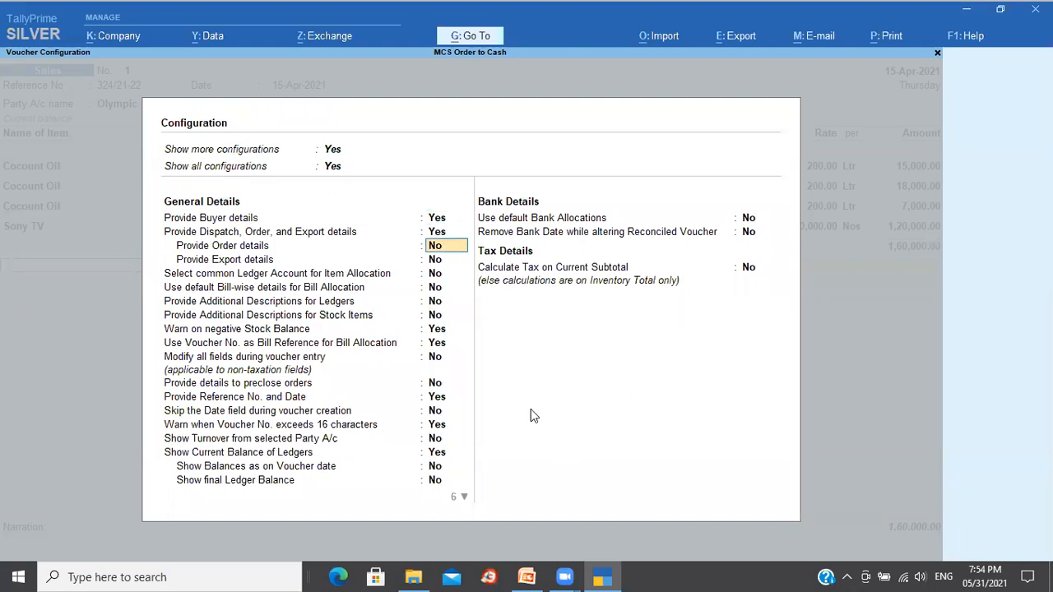
key("Down")
key("Down")
key("Down")
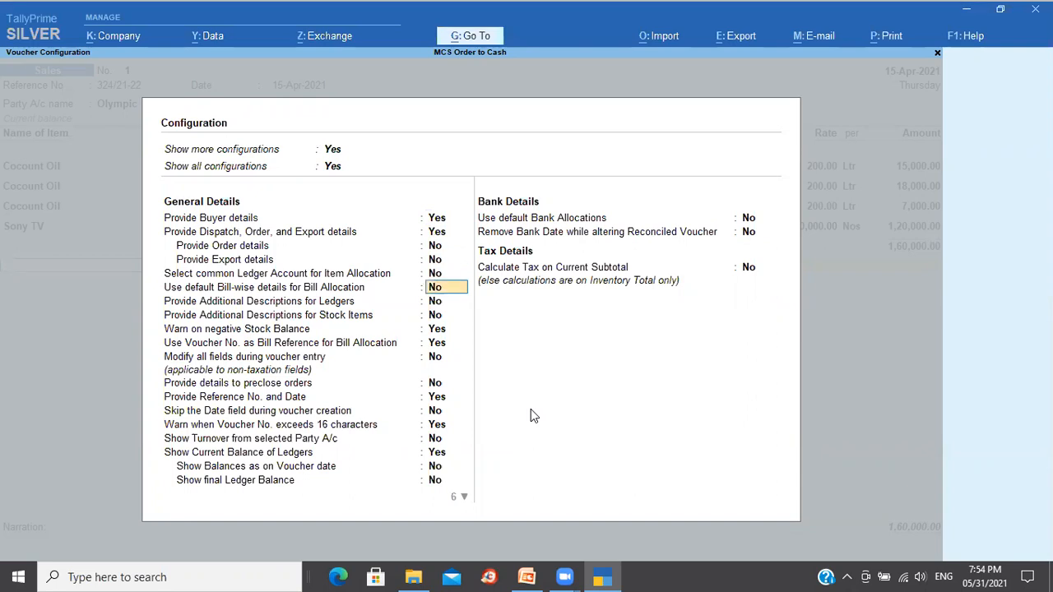
key("Down")
key("Down")
key("Down")
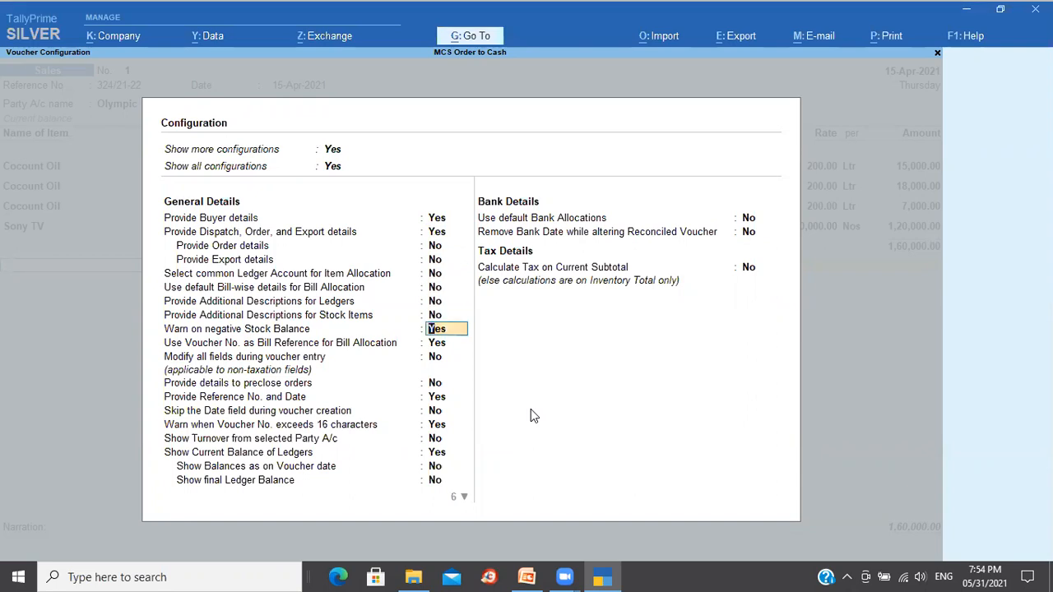
key("Down")
key("Down")
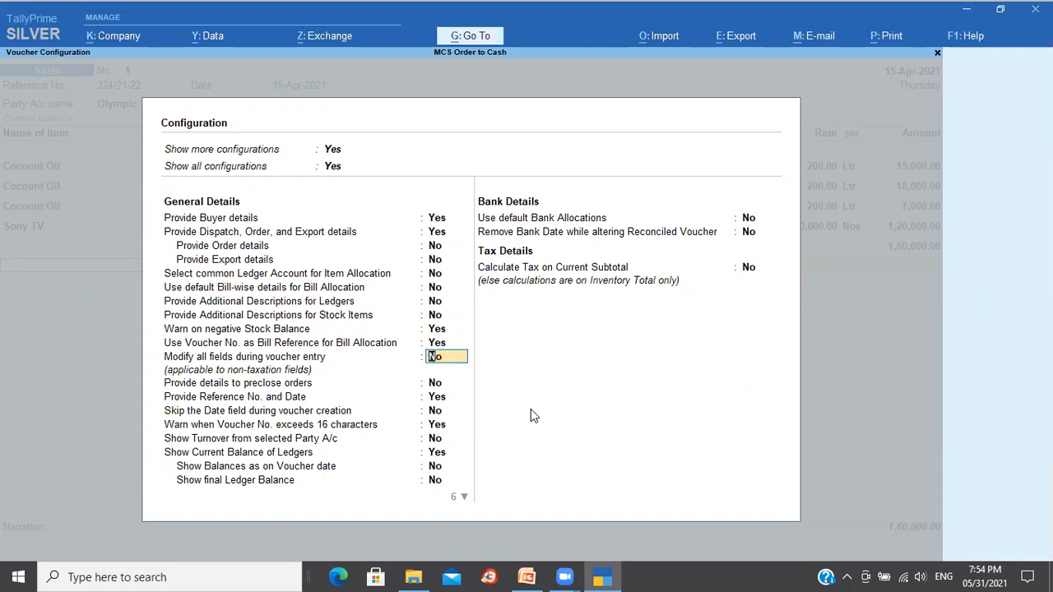
key("Down")
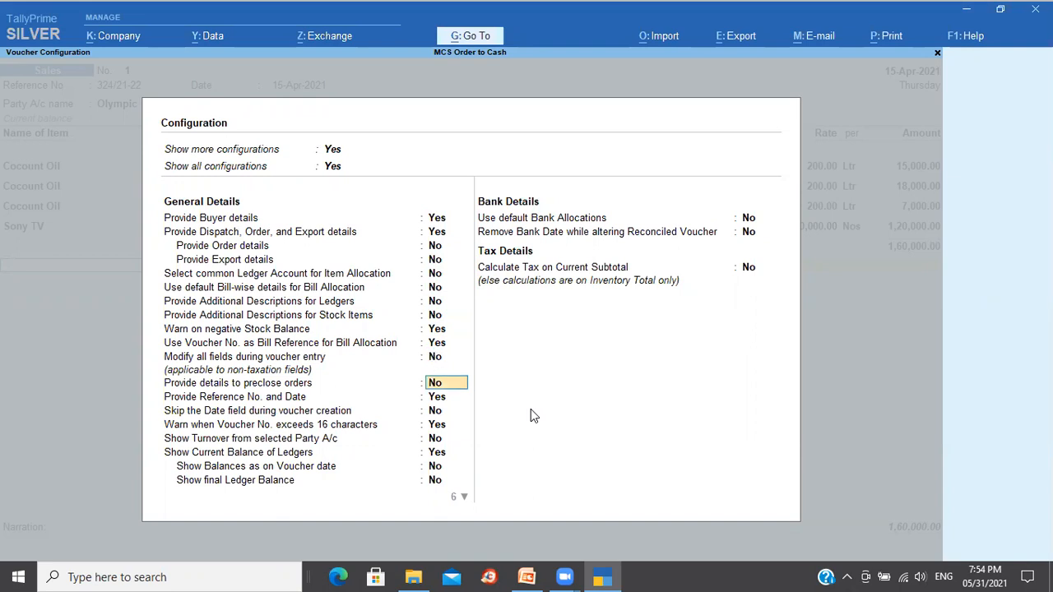
key("Down")
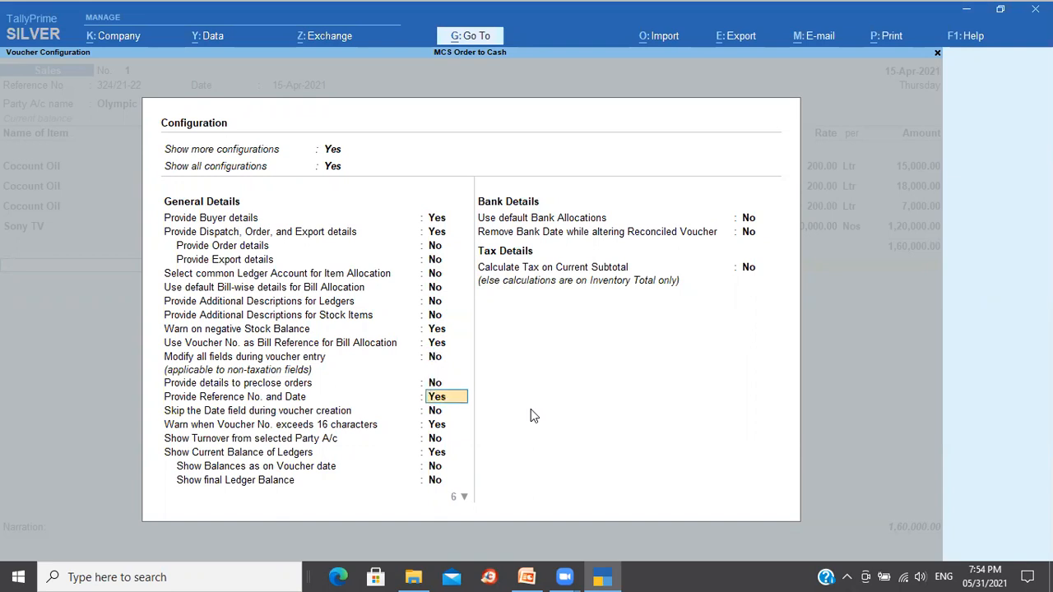
key("Down")
key("Down")
key("Down")
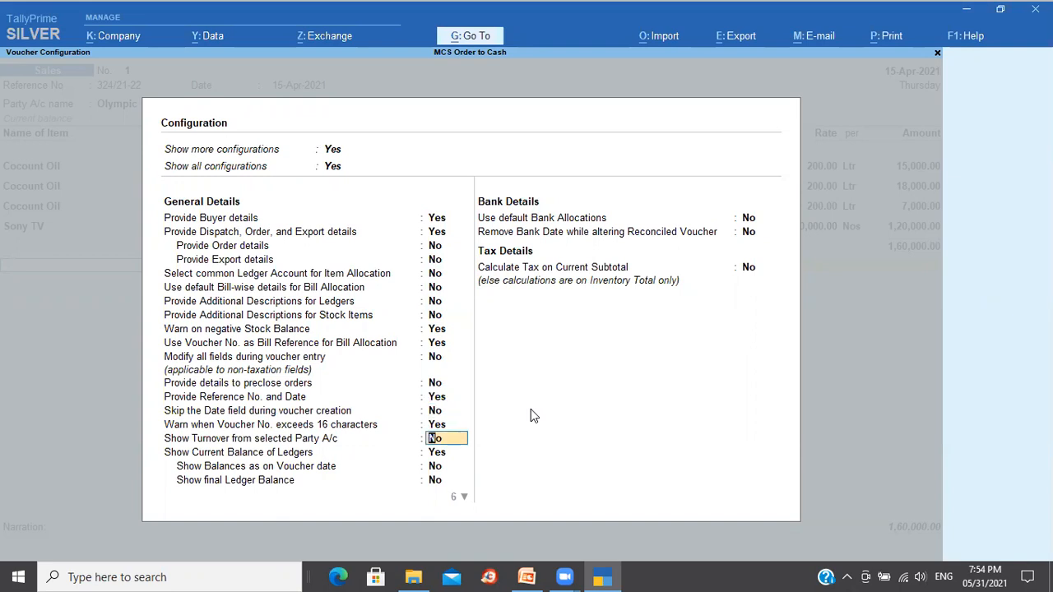
key("Down")
key("Down")
key("Down")
key("Down")
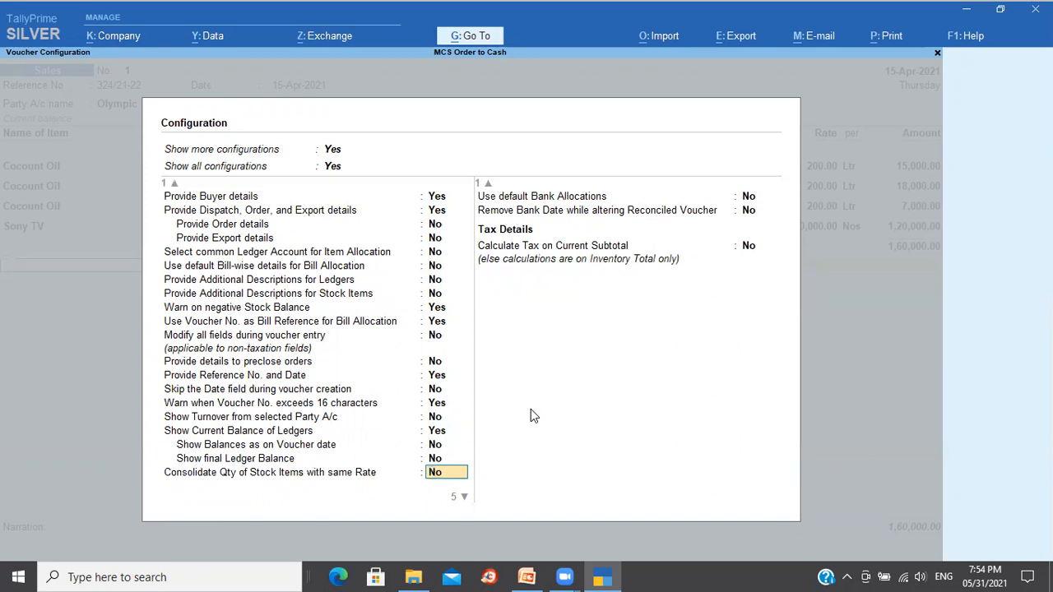
type("y")
key("Return")
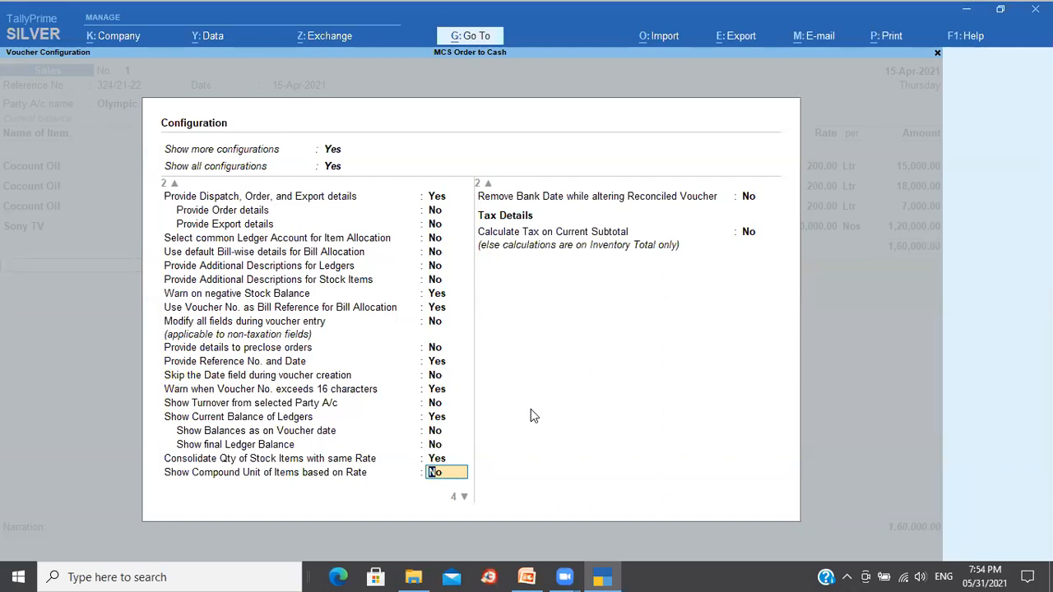
key("Return")
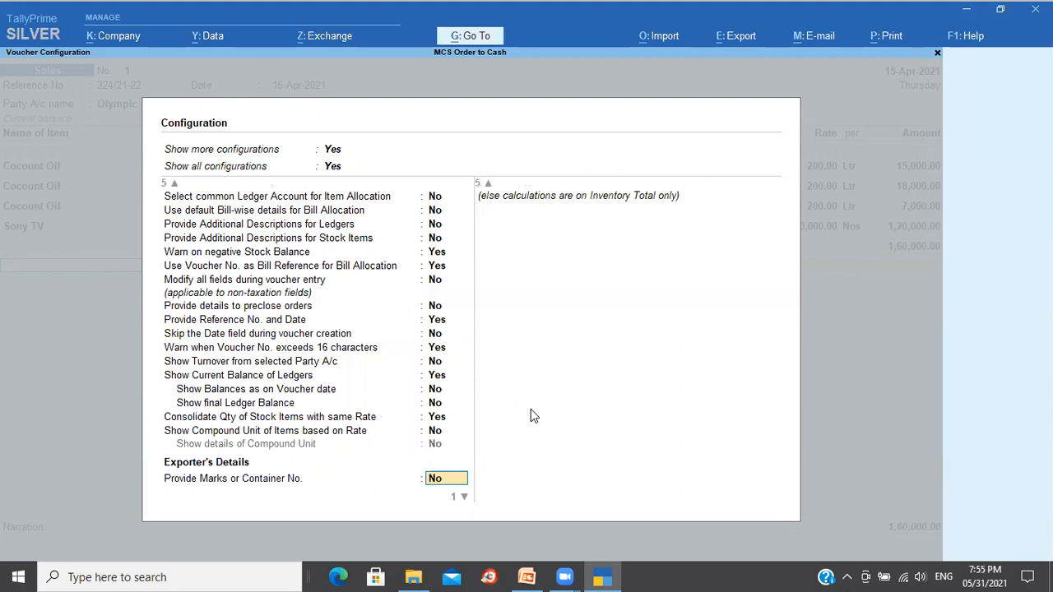
key("ctrl+a")
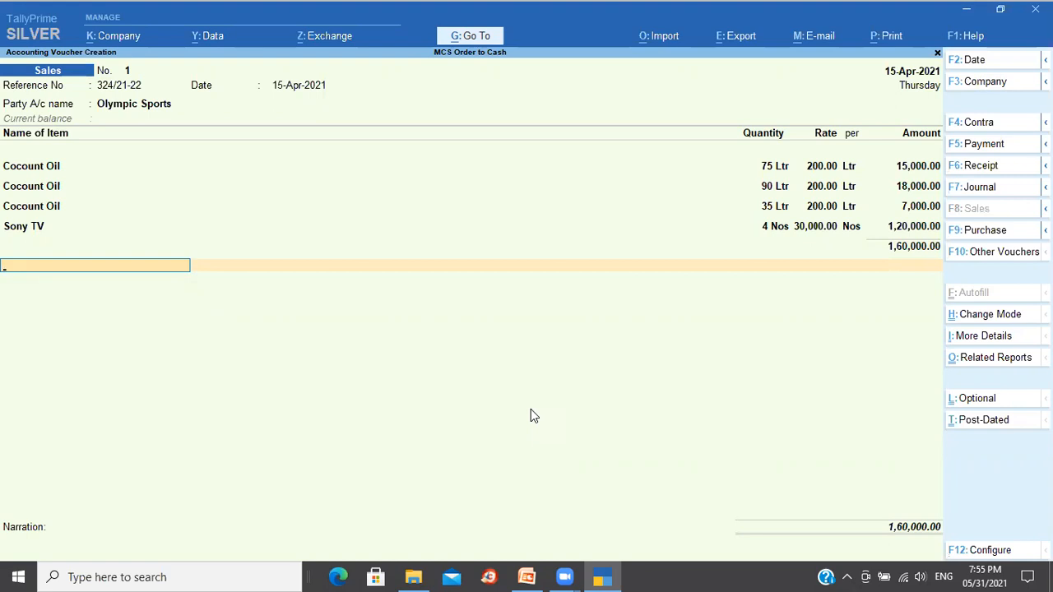
End the item list and allocate the full 1,60,000.00 Dr for Olympic Sports as a New Ref in the bill-wise details
key("Return")
key("Return")
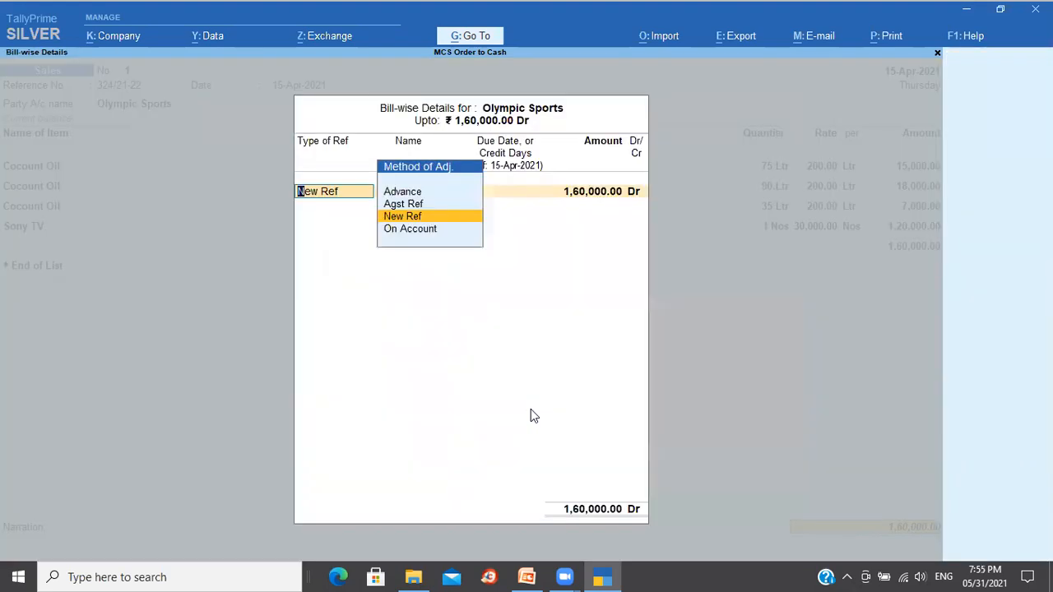
key("Return")
key("Return")
type("1,20")
key("Return")
key("Return")
key("Return")
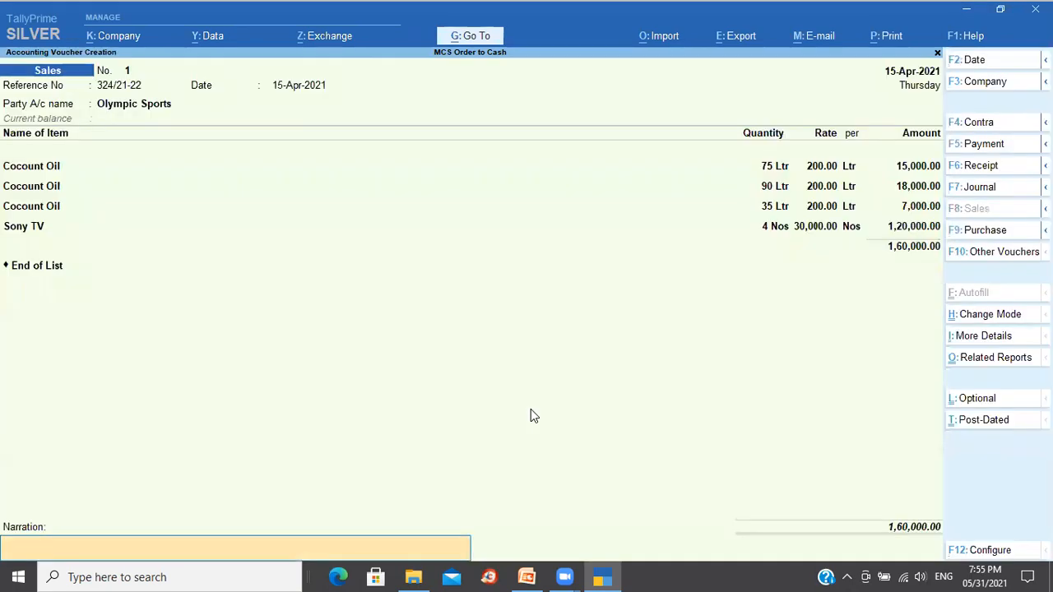
Save the sales invoice without a narration and leave voucher creation
key("Return")
key("Return")
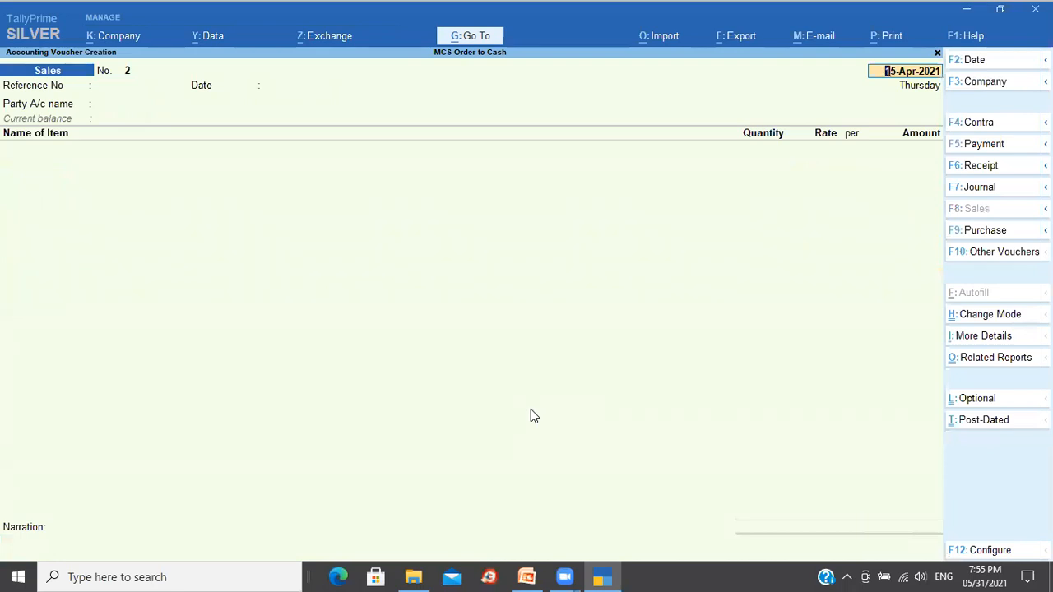
key("Escape")
key("Return")
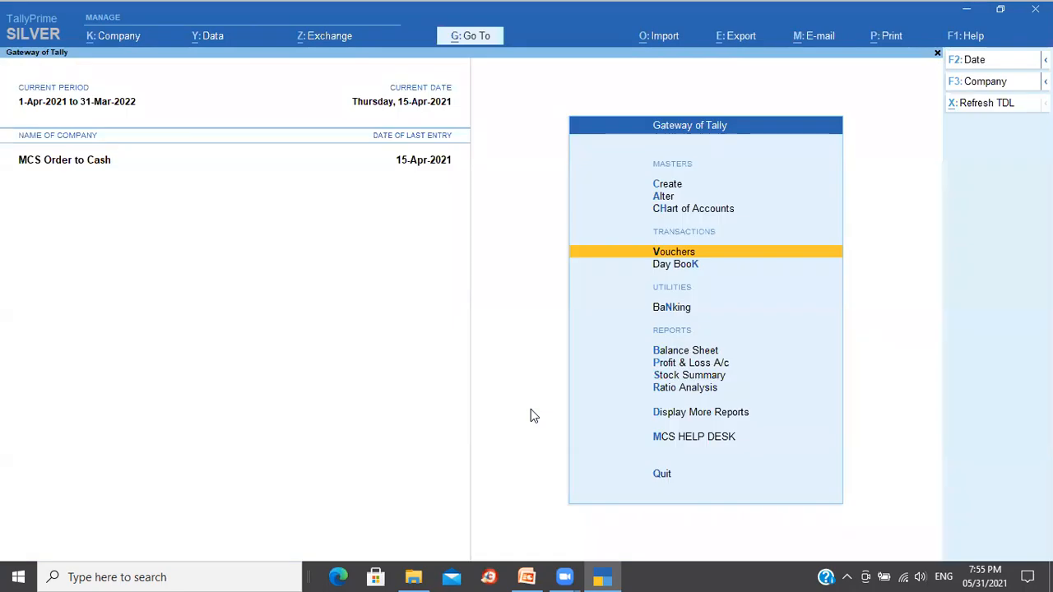
Examine Cocount Oil's April movements in the Stock Summary down to voucher level, and return to the Gateway of Tally
key("s")
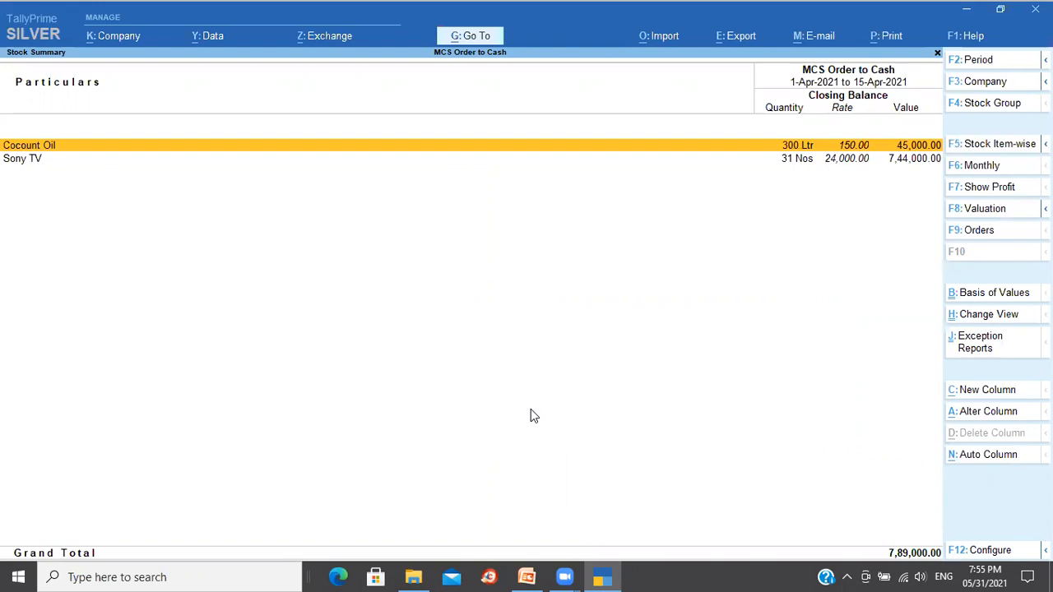
key("Return")
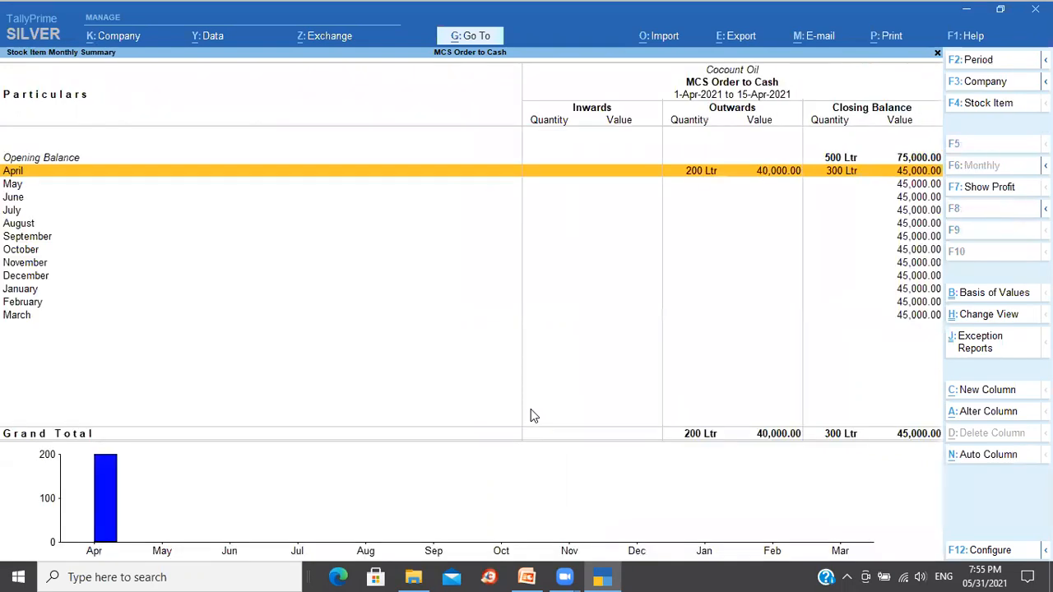
key("Return")
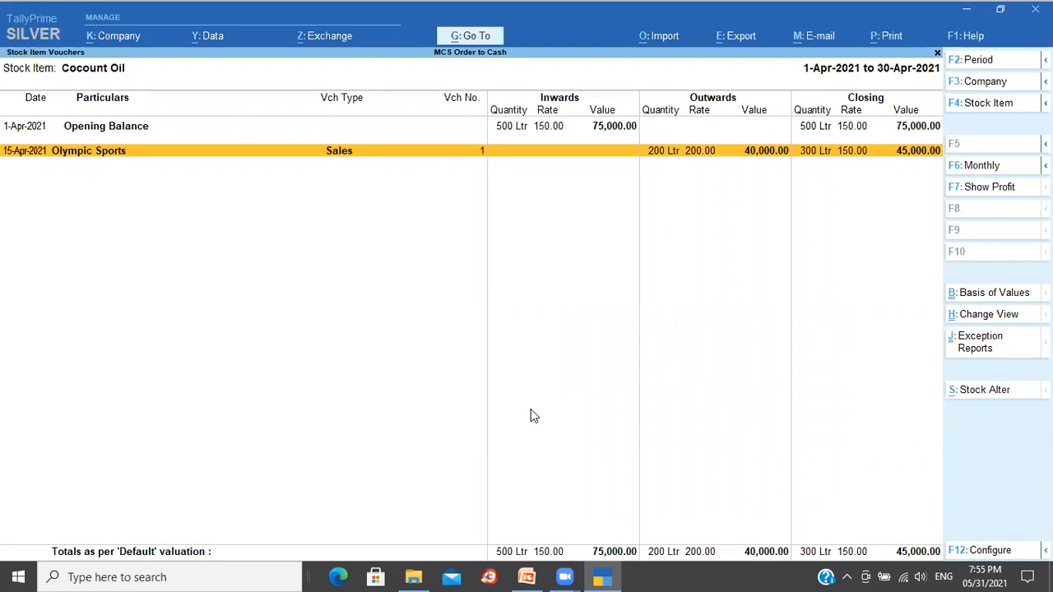
key("Return")
type("1")
key("Escape")
key("Escape")
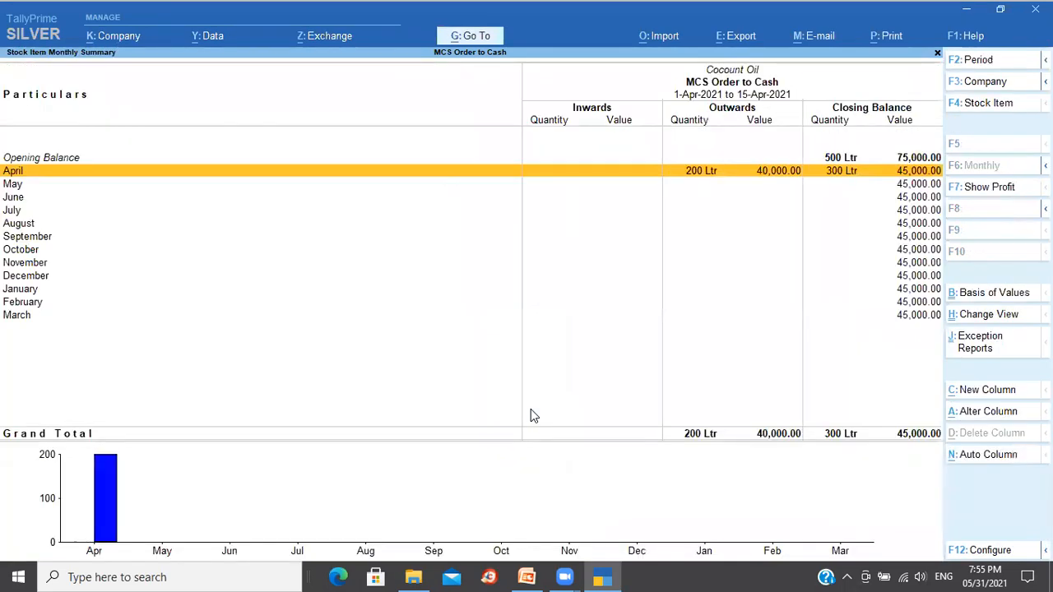
key("Escape")
key("Escape")
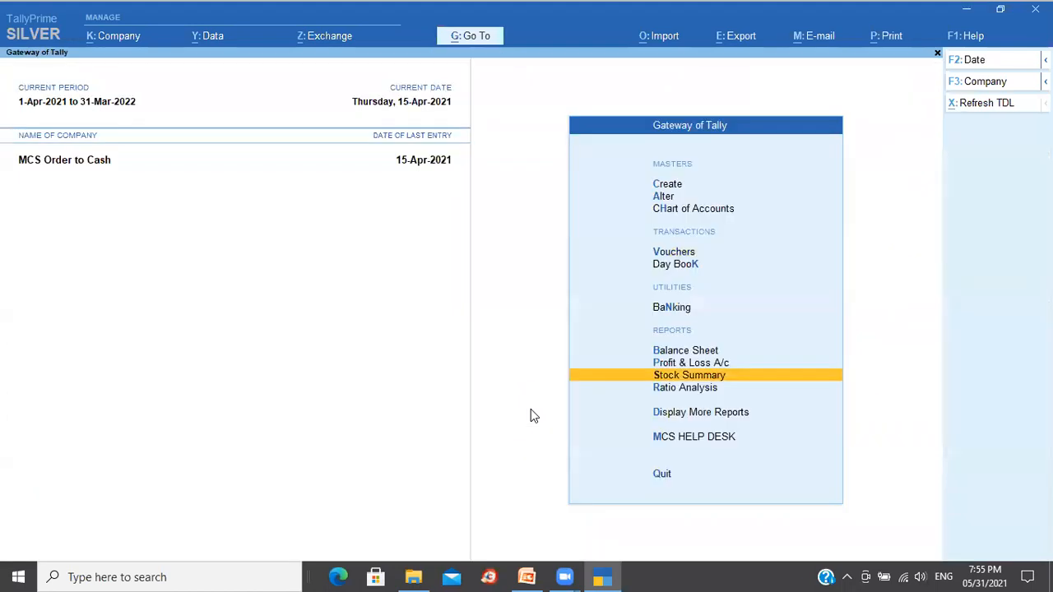
Examine the Profit & Loss account's Sales Accounts group, including Sales Bills to Make and the Sales Account's April vouchers
key("Up")
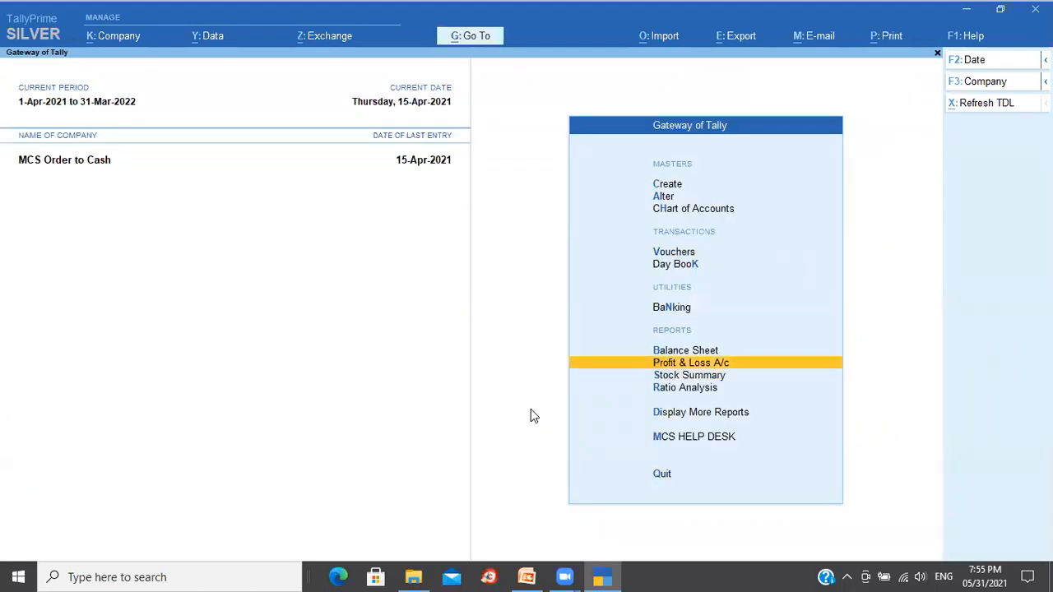
key("Return")
key("shift+Return")
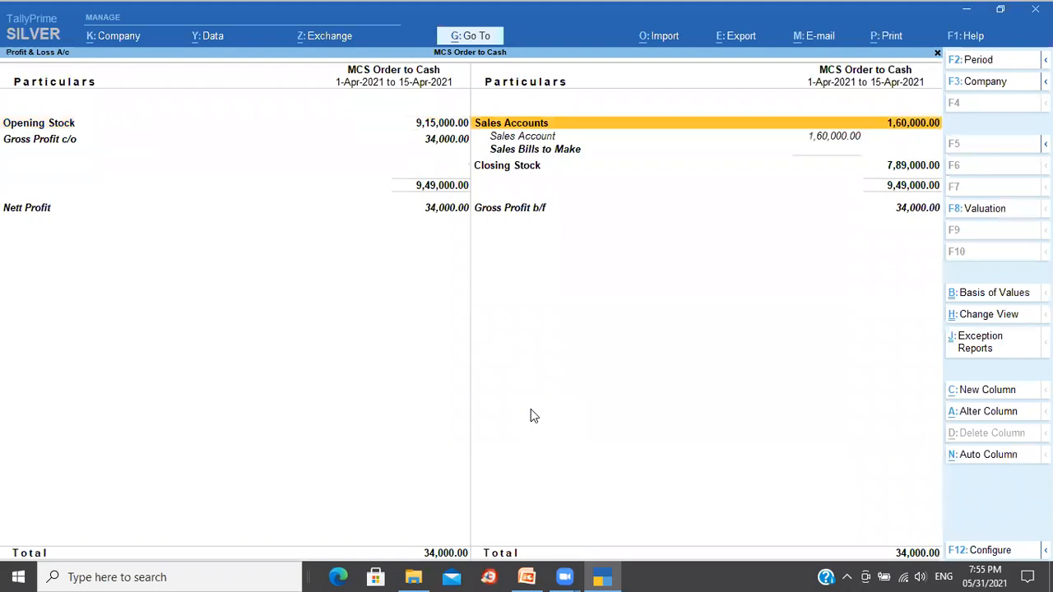
key("Down")
key("Down")
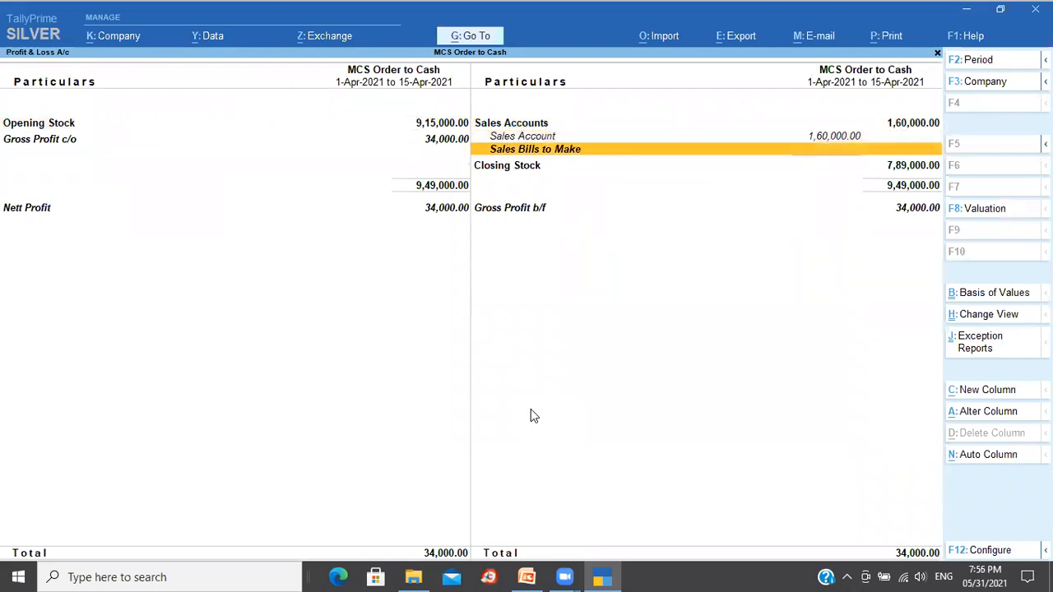
key("Up")
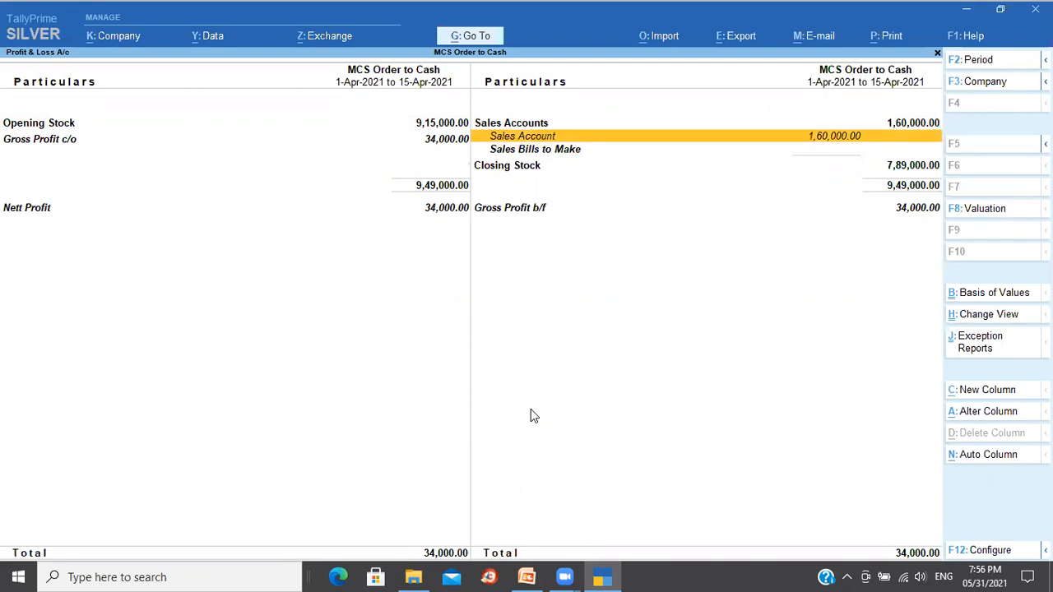
key("Return")
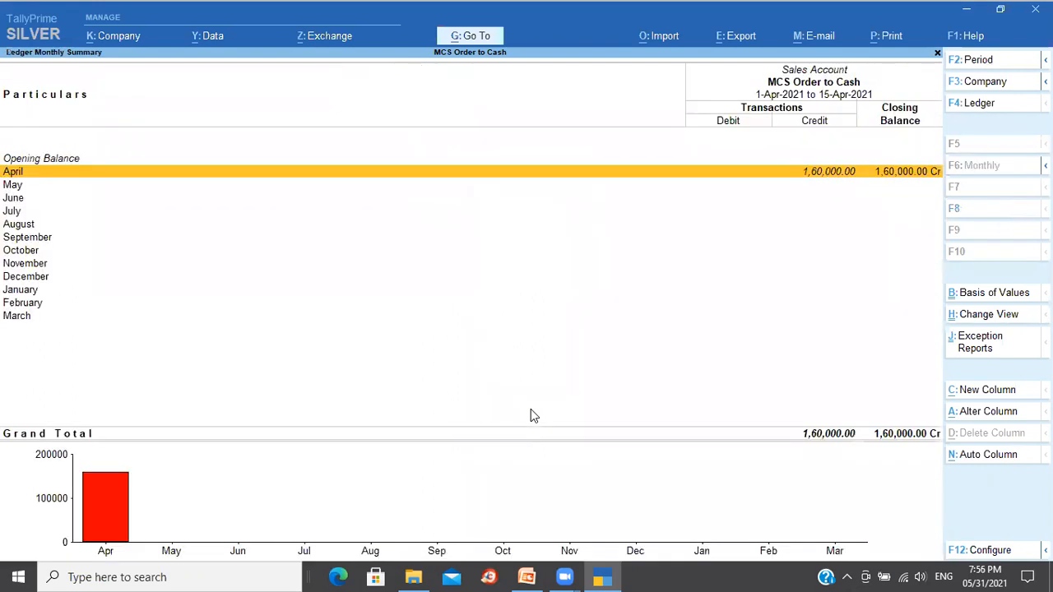
key("Return")
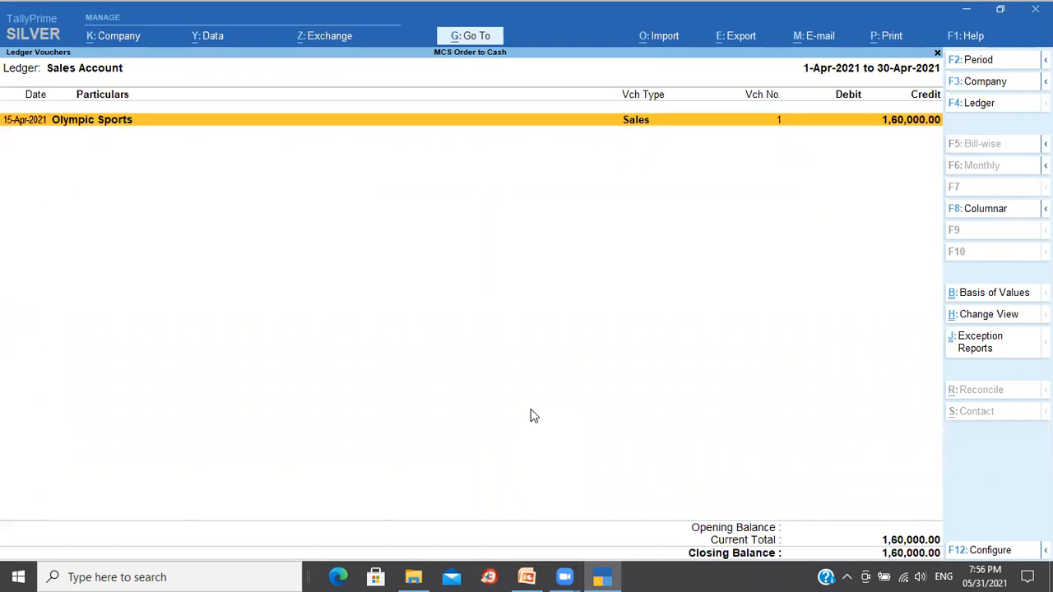
key("Escape")
key("Escape")
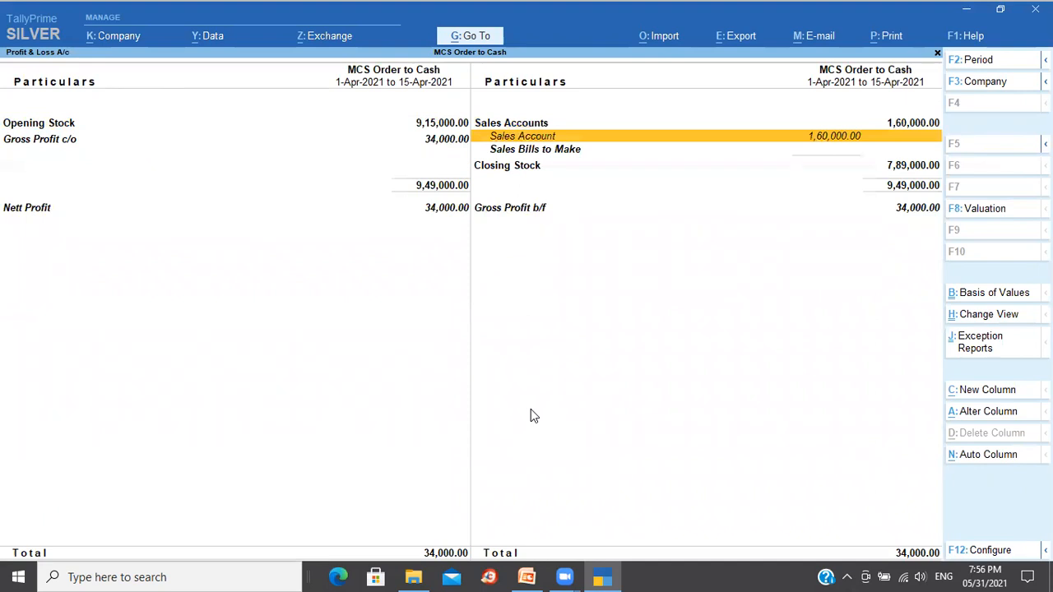
key("Escape")
Display the Sales Order Outstandings report for all orders from the Statements of Inventory
key("Down")
key("Down")
key("Down")
key("Return")
key("Down")
key("Down")
key("Down")
key("Down")
key("Down")
key("Down")
key("Down")
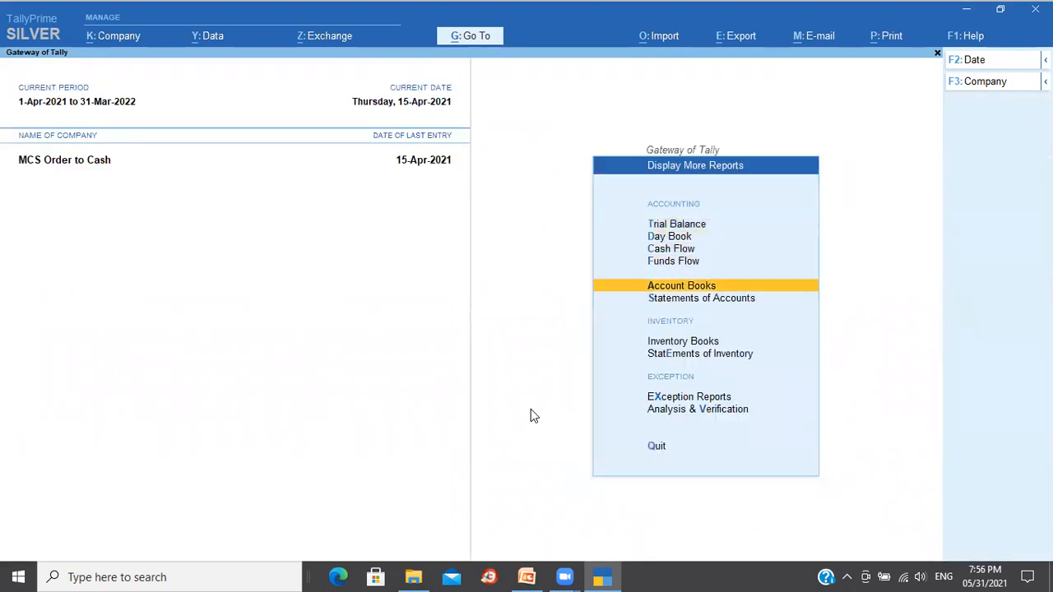
key("Return")
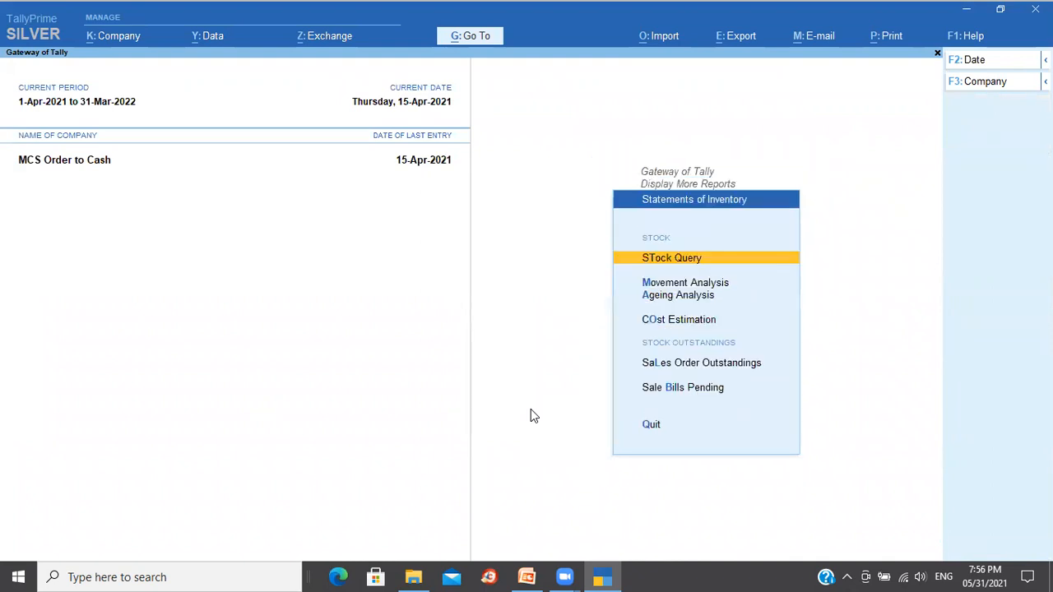
key("Up")
key("Up")
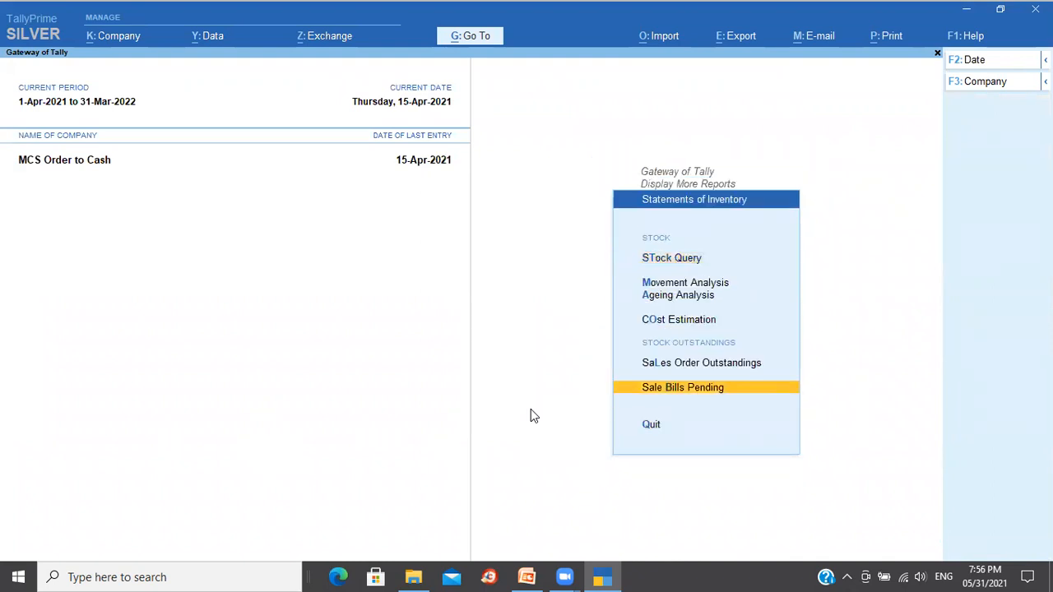
key("Up")
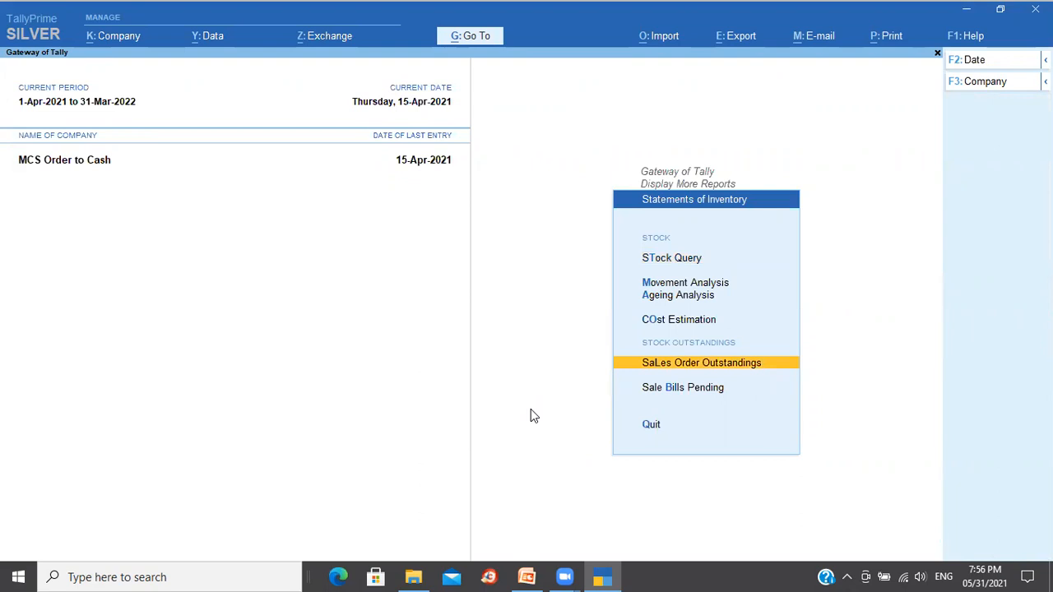
key("Return")
key("Down")
key("Down")
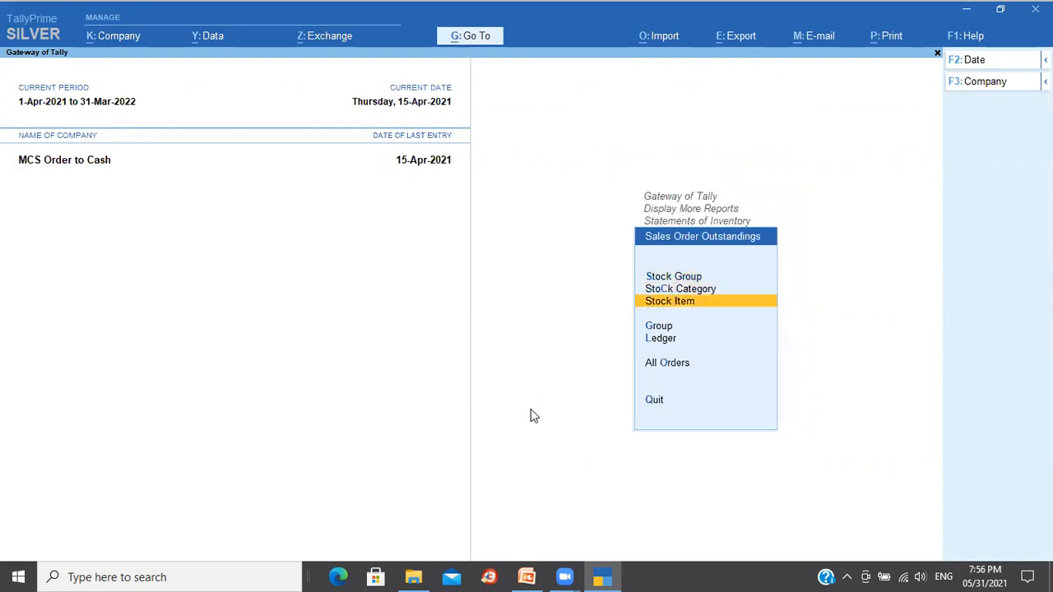
key("Down")
key("Down")
key("Down")
key("Return")
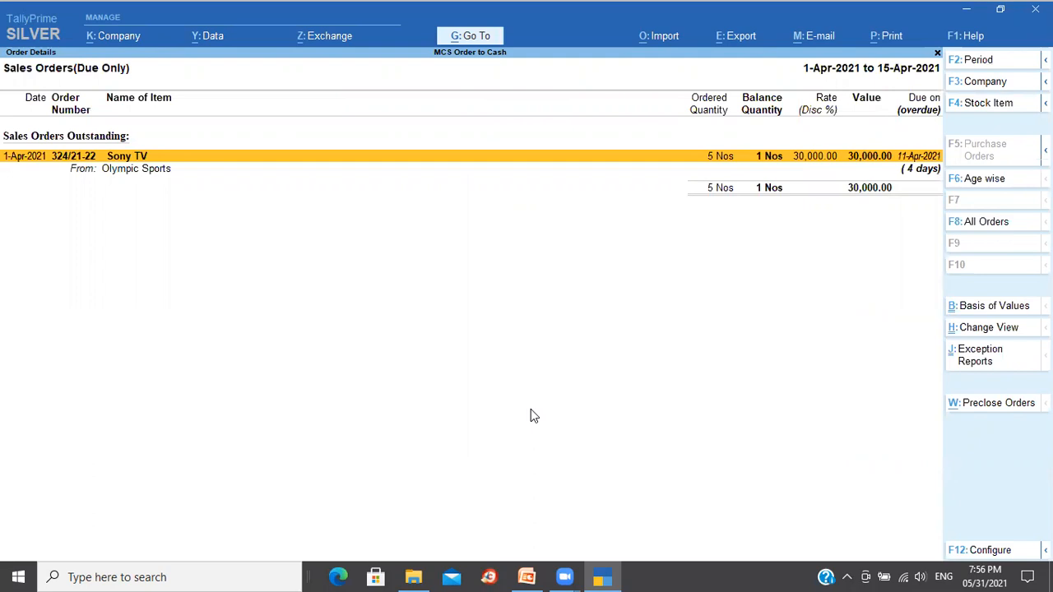
Preclose 1 Nos of Olympic Sports' outstanding Sony TV order, with reason "customer changed the order qty to 4" and closing date 15-Apr-2021
key("space")
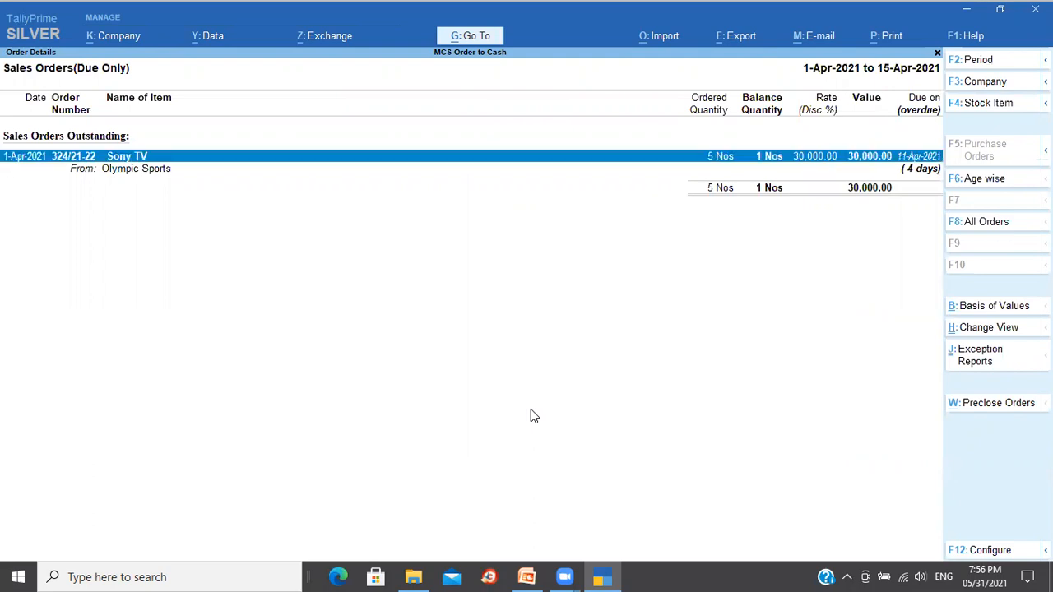
left_click(996, 407)
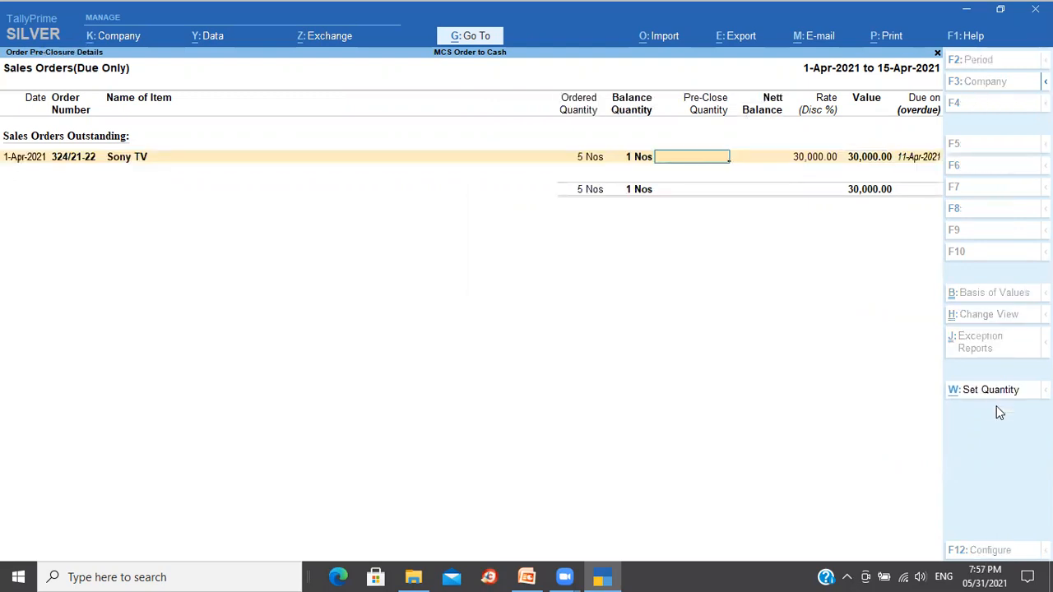
type("1")
key("Return")
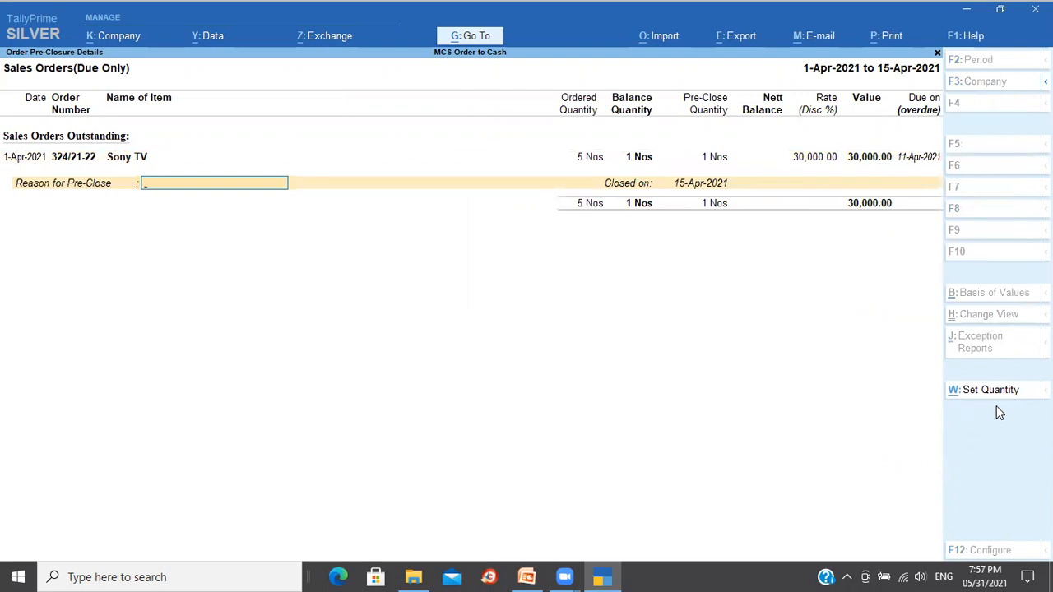
type("customer changed the")
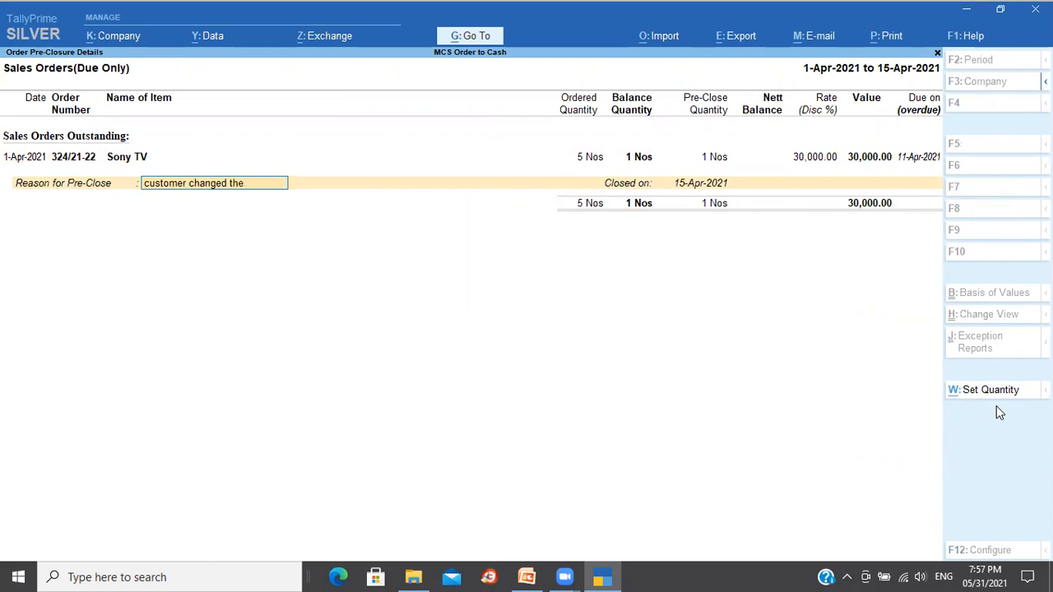
type(" order qty to 4")
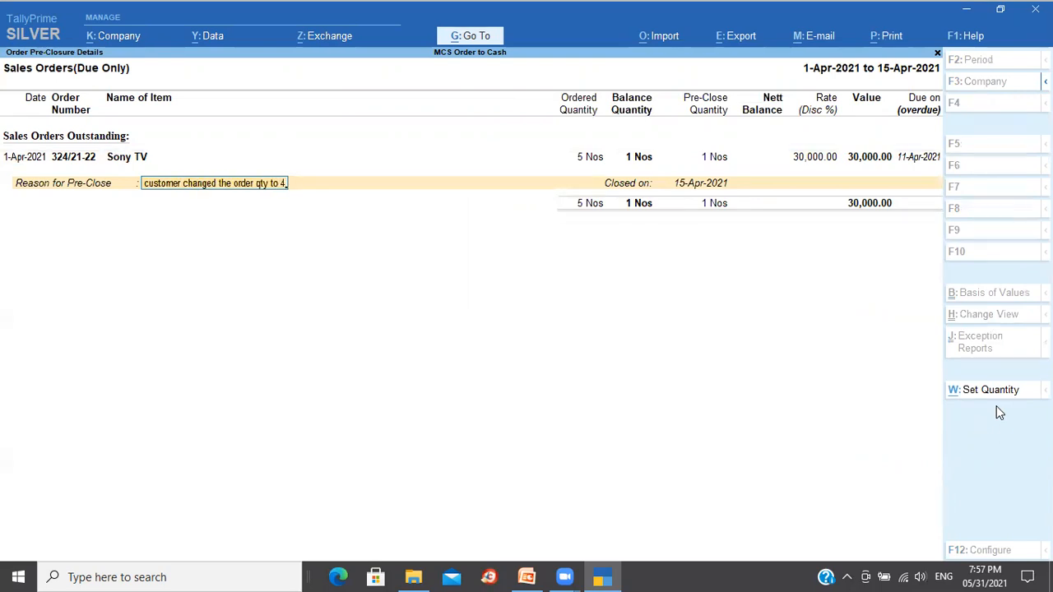
key("Return")
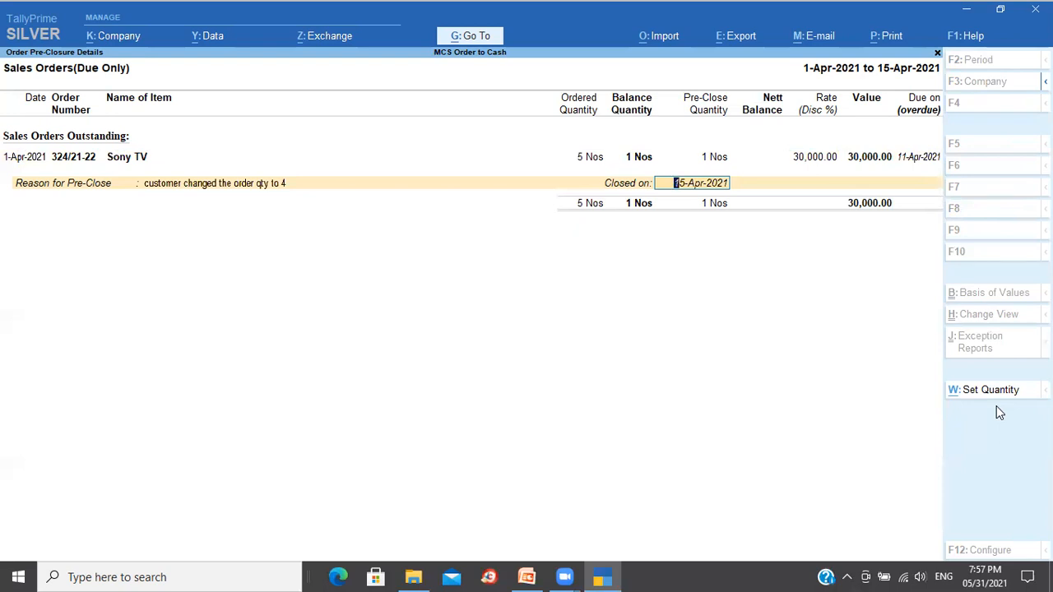
key("Return")
key("Return")
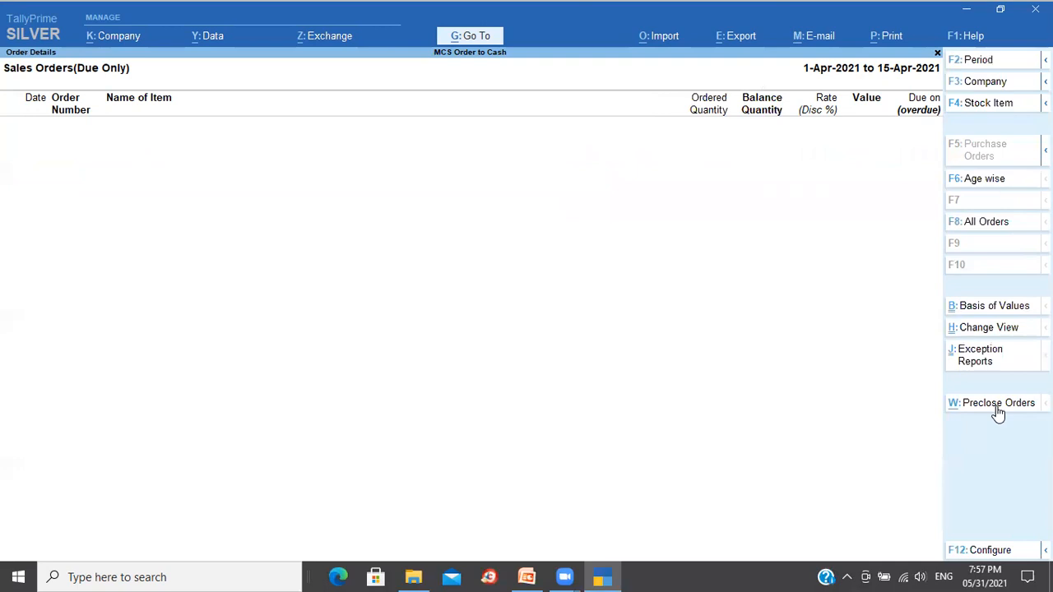
Redisplay the Sales Order Outstandings report for all orders to check the preclosed order, and return to the Gateway of Tally
key("Escape")
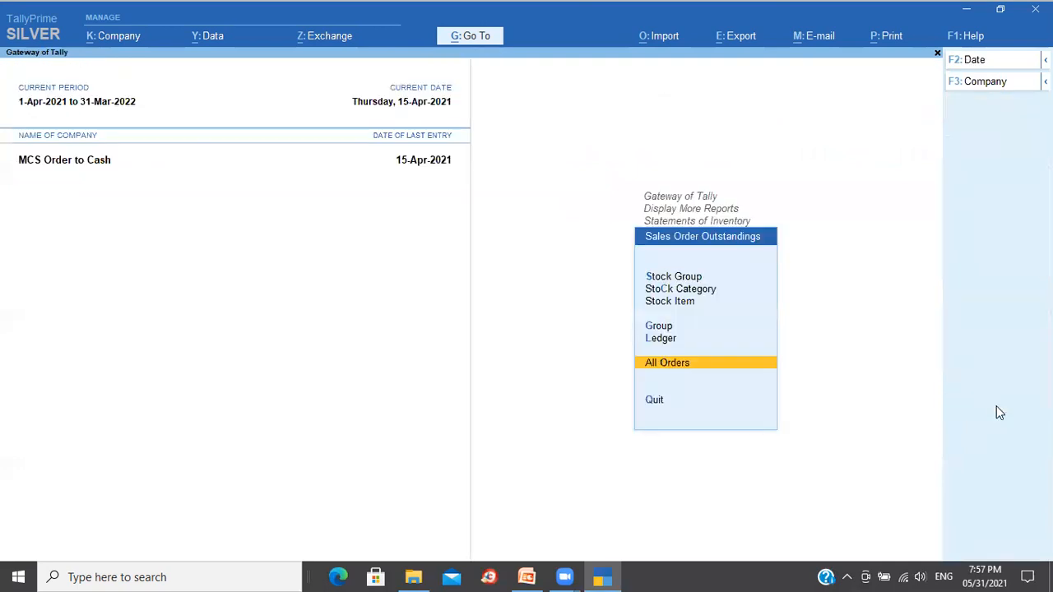
key("Return")
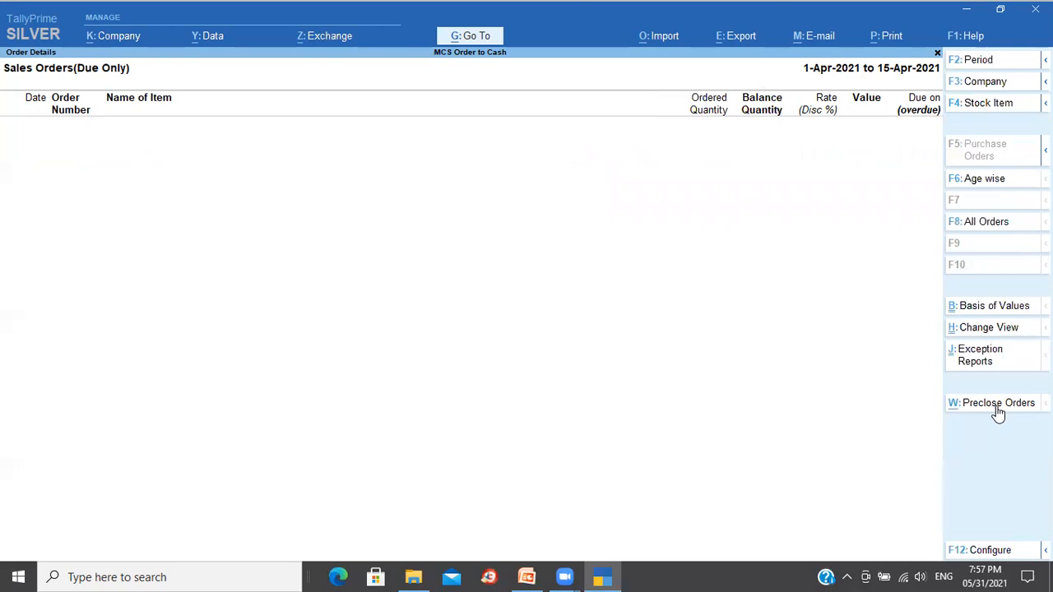
key("Escape")
key("Escape")
key("Escape")
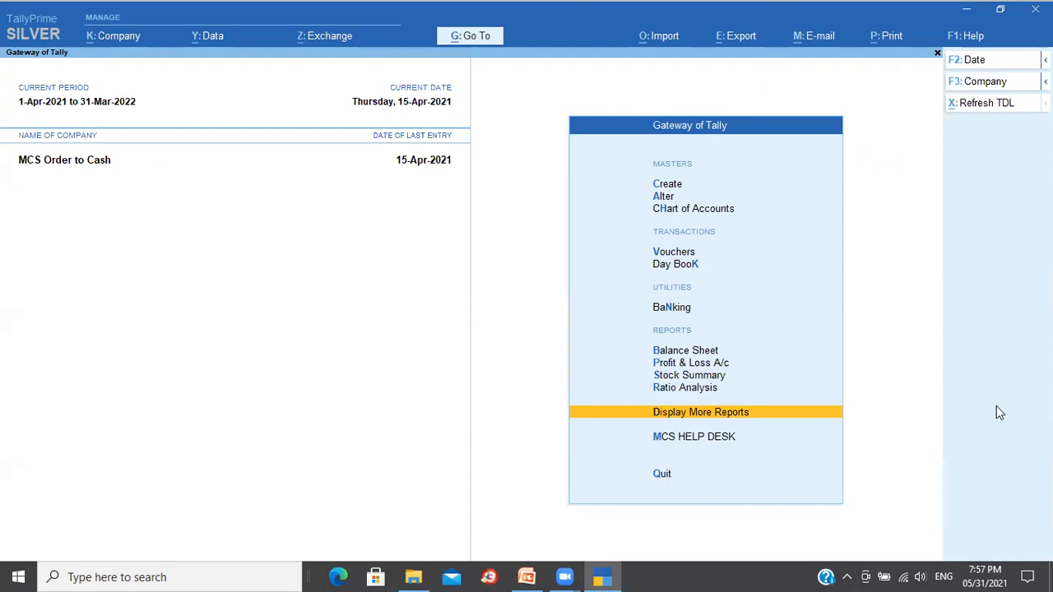
Display the Olympic Sports ledger from the Account Books in bill-wise view and examine the bill's pending amount and due date
key("Return")
type("a")
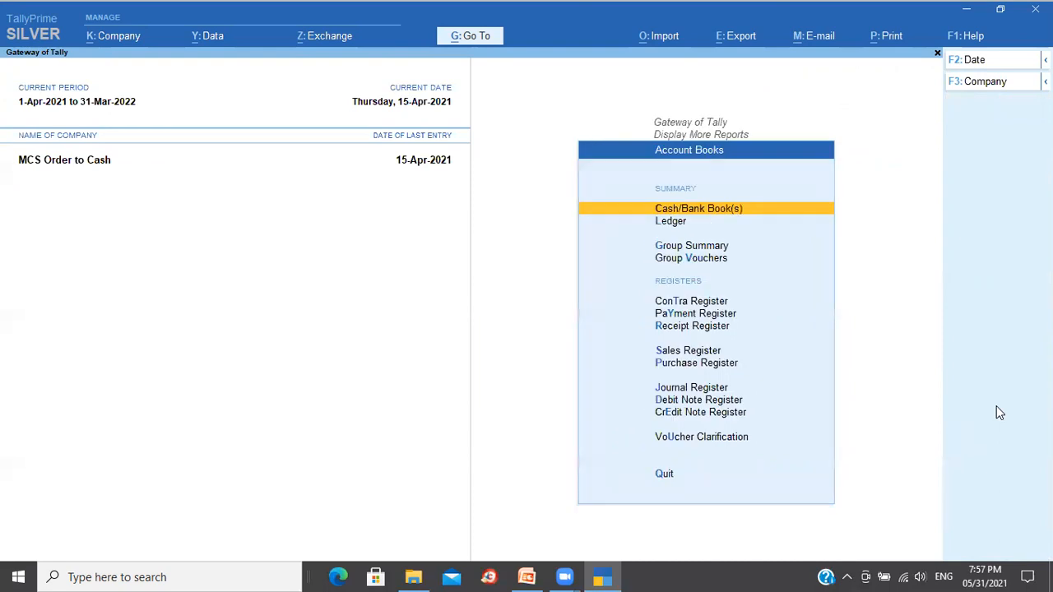
type("lOl")
key("Return")
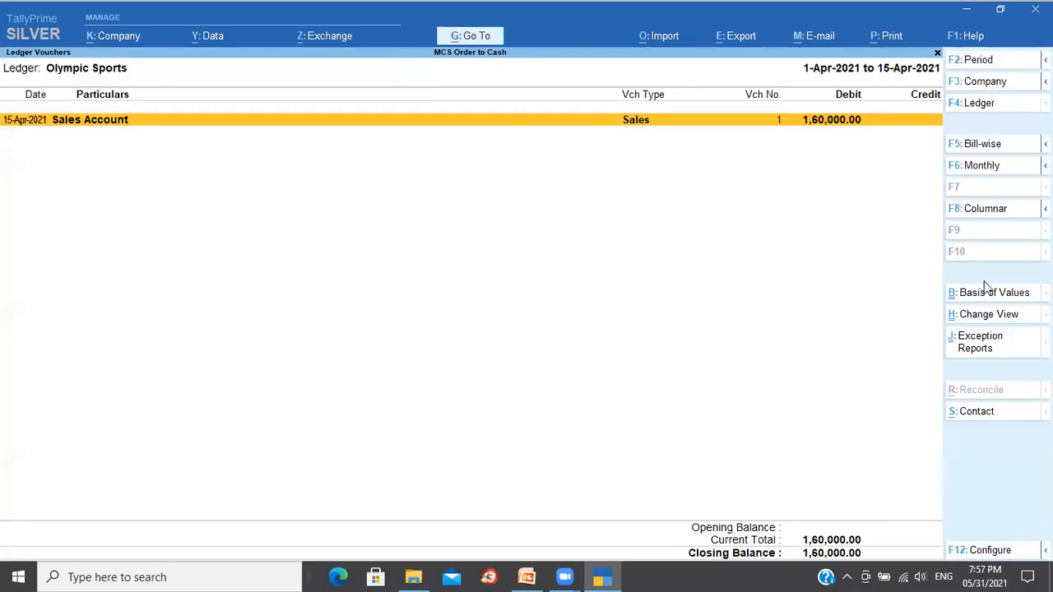
left_click(1002, 153)
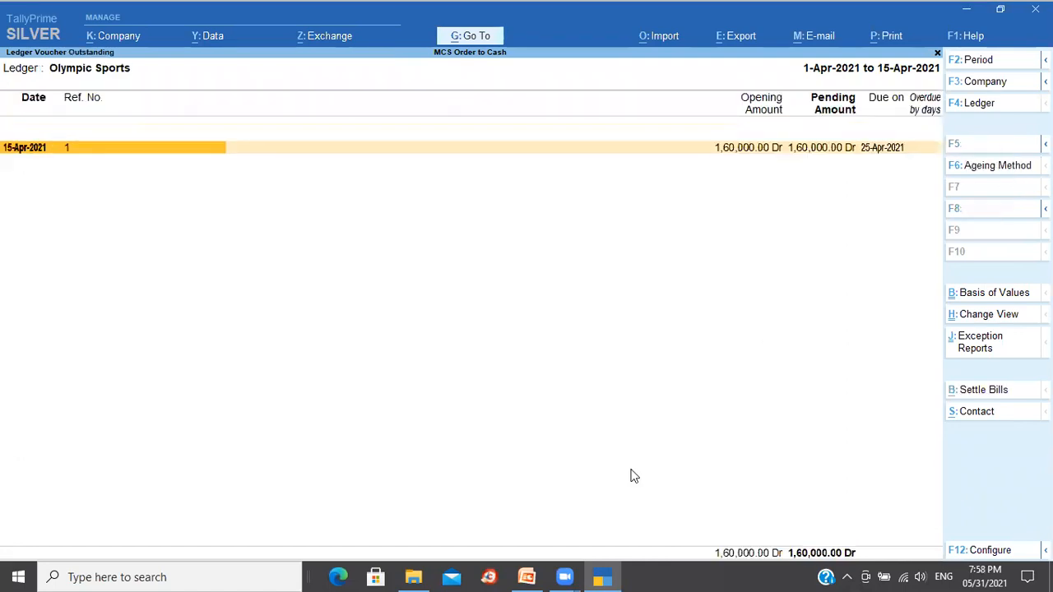
key("Right")
key("Right")
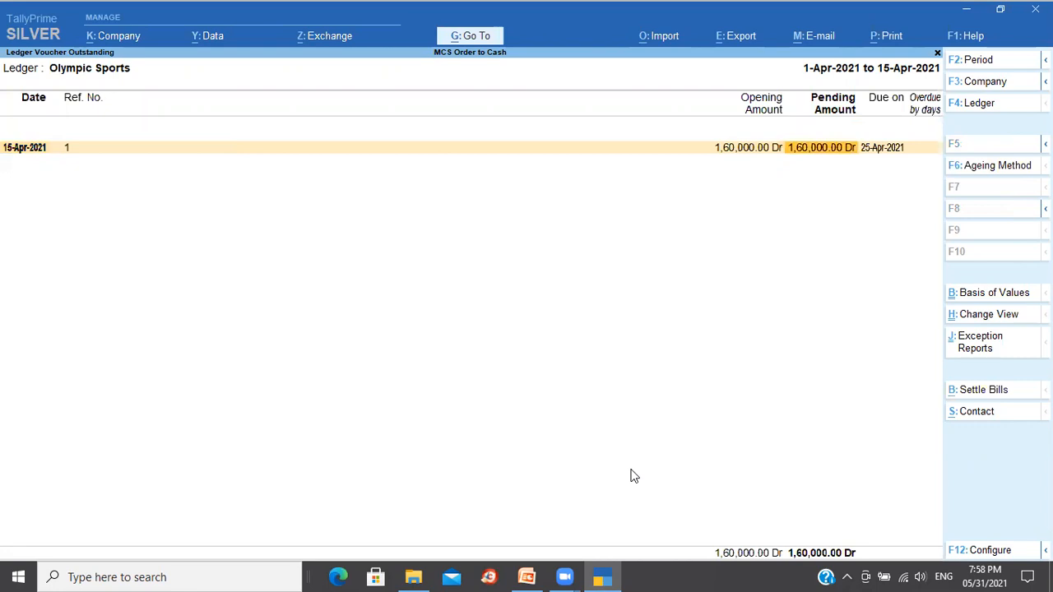
key("Right")
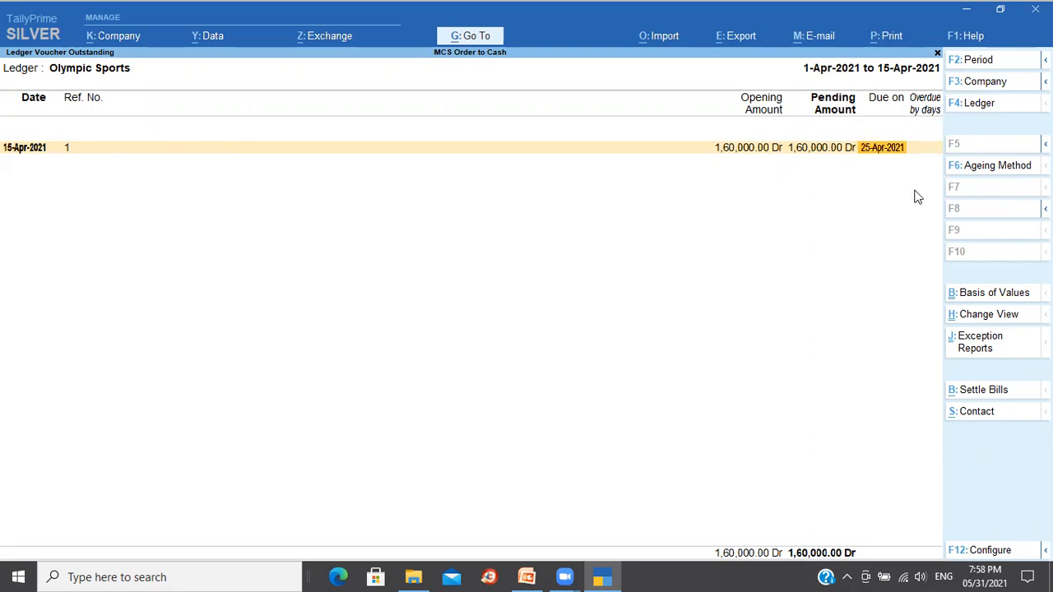
Extend the bill-wise report's period to 30-4 and examine the bill's overdue days, then leave the report
key("F2")
key("Return")
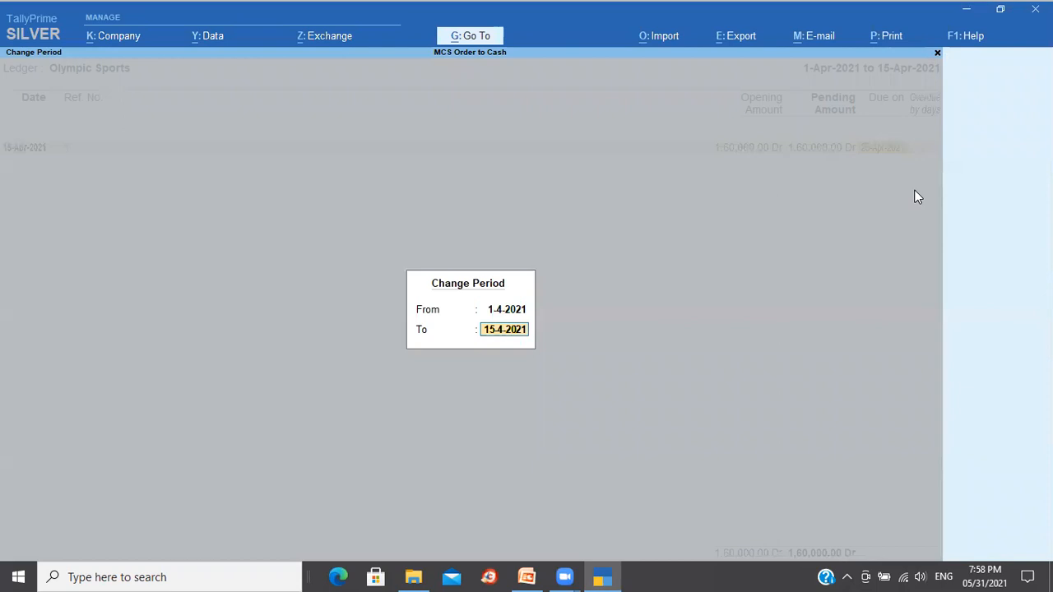
type("30-4")
key("Return")
key("Right")
key("Right")
key("Right")
key("Right")
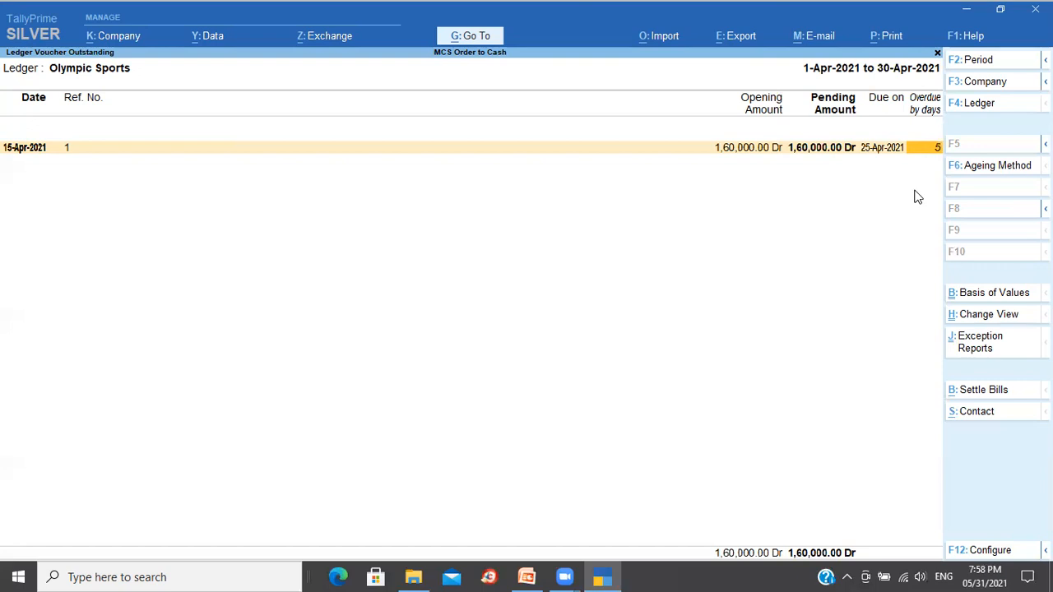
key("Return")
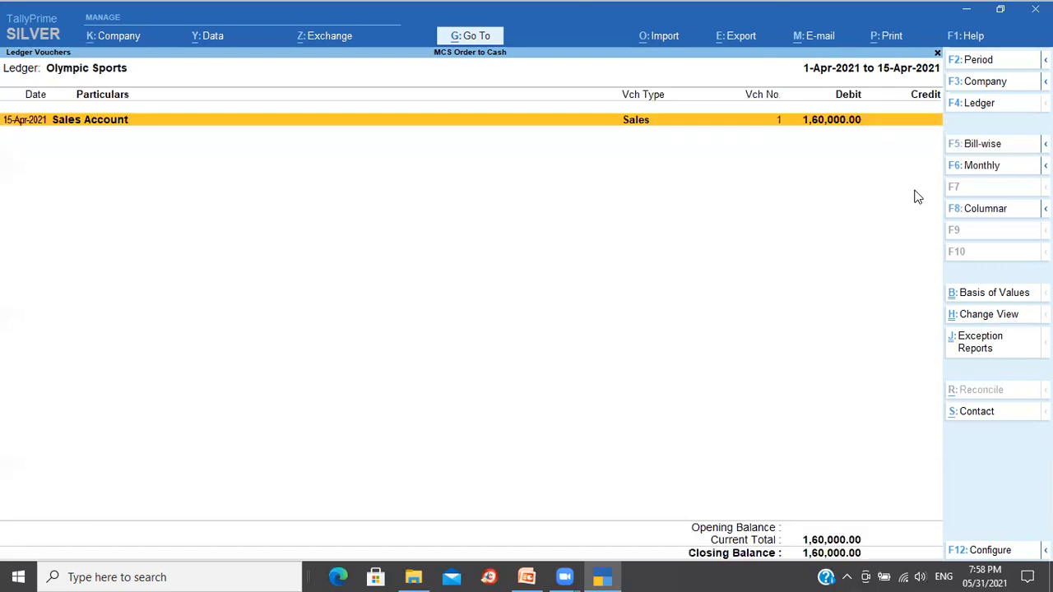
Reopen the Olympic Sports ledger, review its bill-wise outstanding once more, and return to the Gateway of Tally
key("Escape")
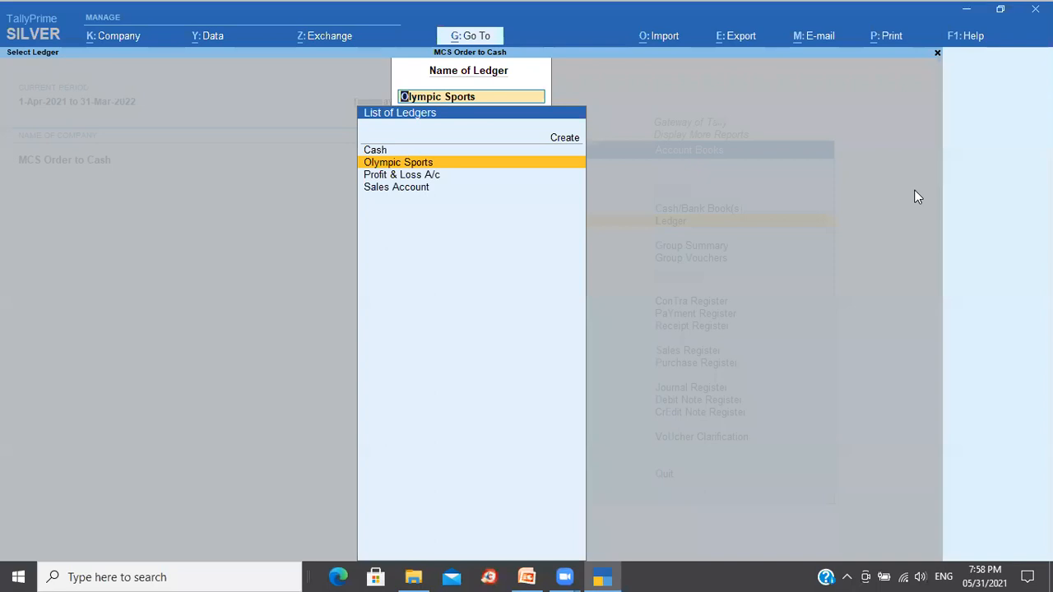
key("Return")
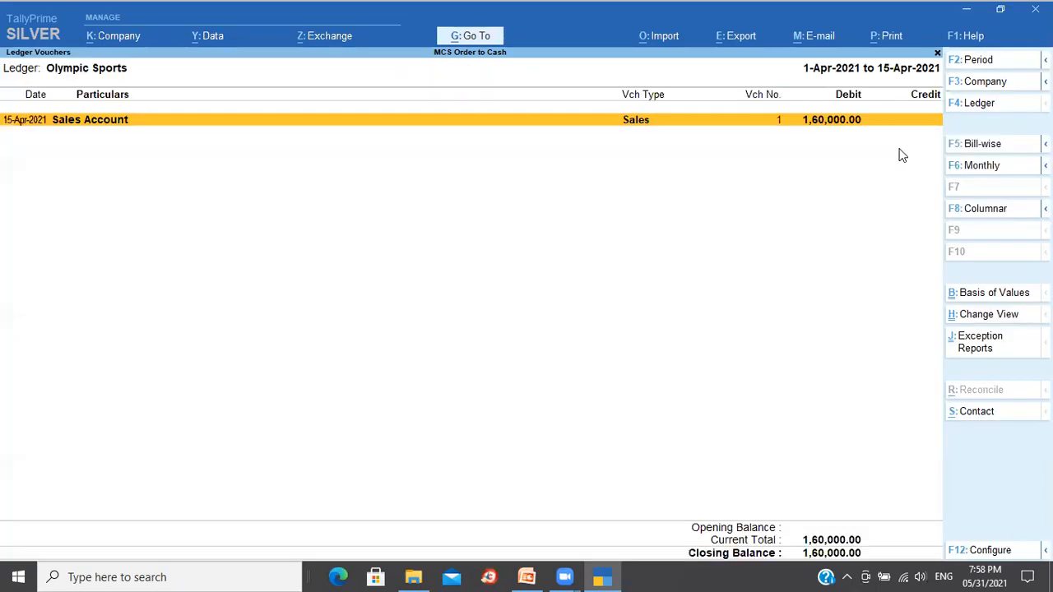
left_click(980, 146)
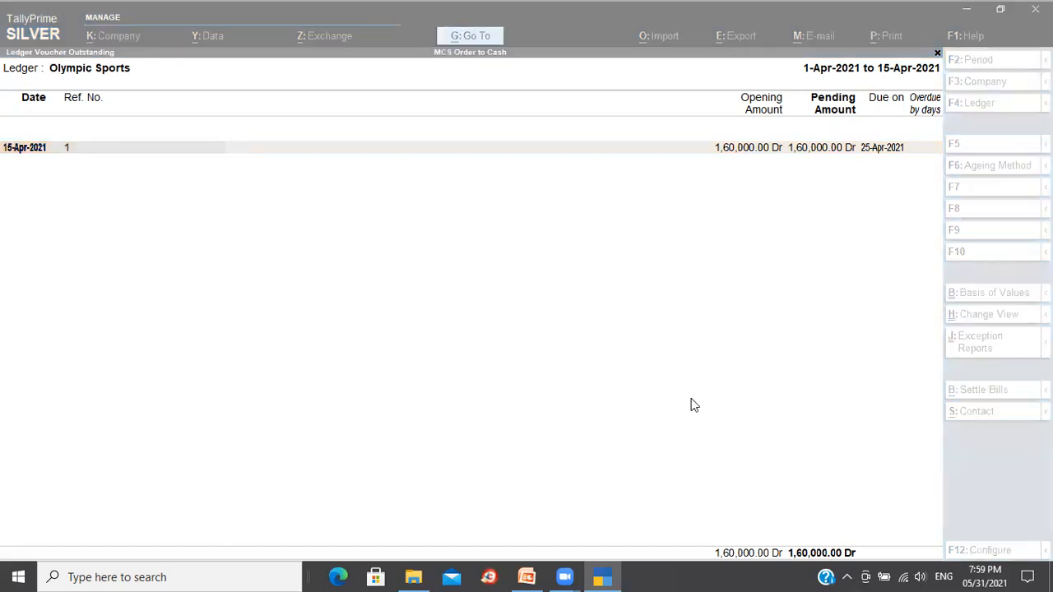
key("Escape")
key("Escape")
key("Escape")
key("Escape")
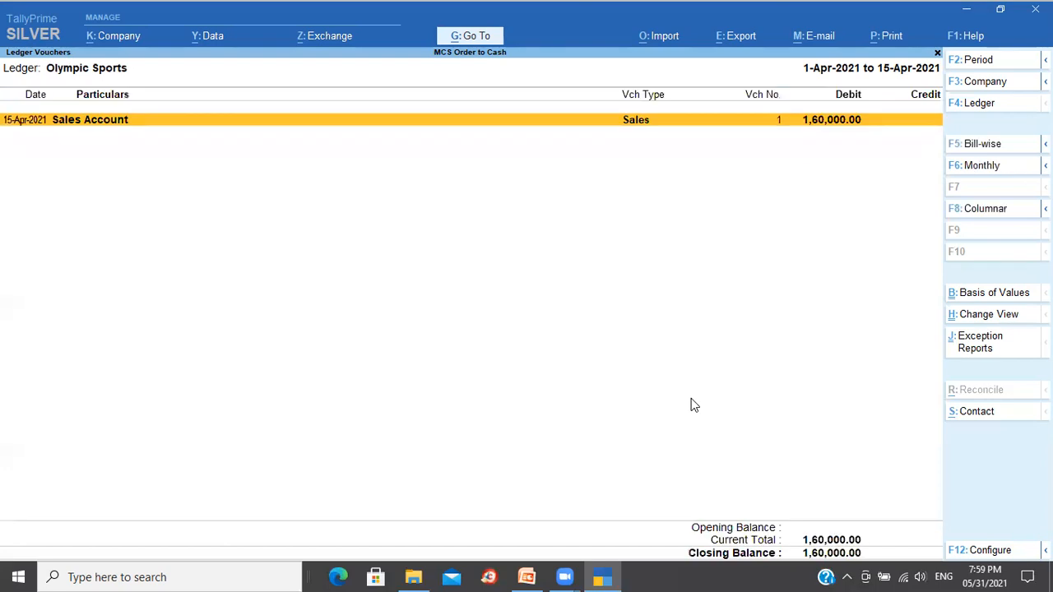
key("Escape")
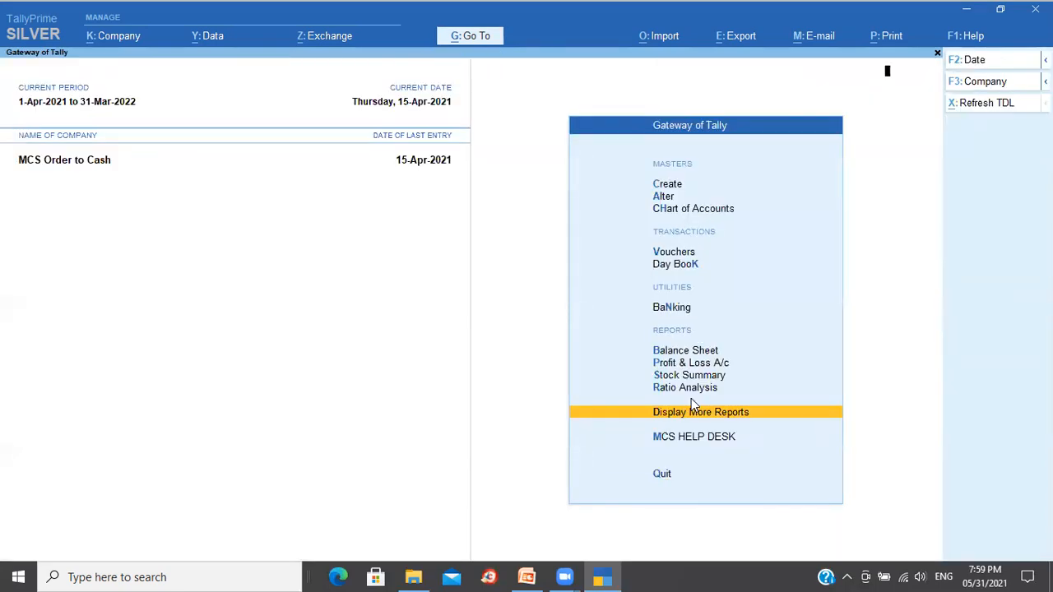
Start a receipt voucher dated 25-Apr-2021, leaving the reference number and reference date blank
key("v")
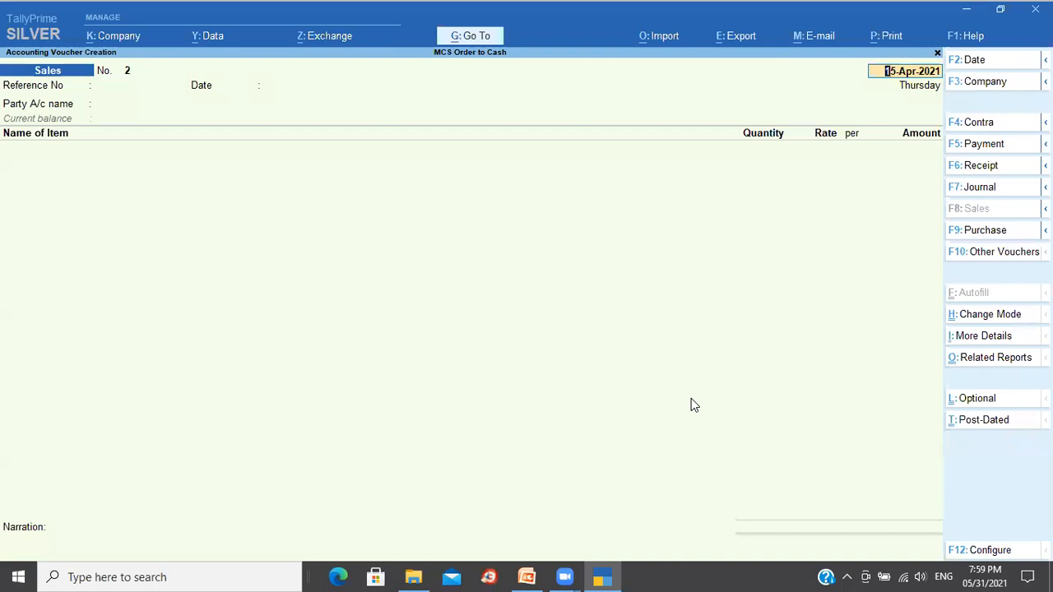
key("F2")
type("25")
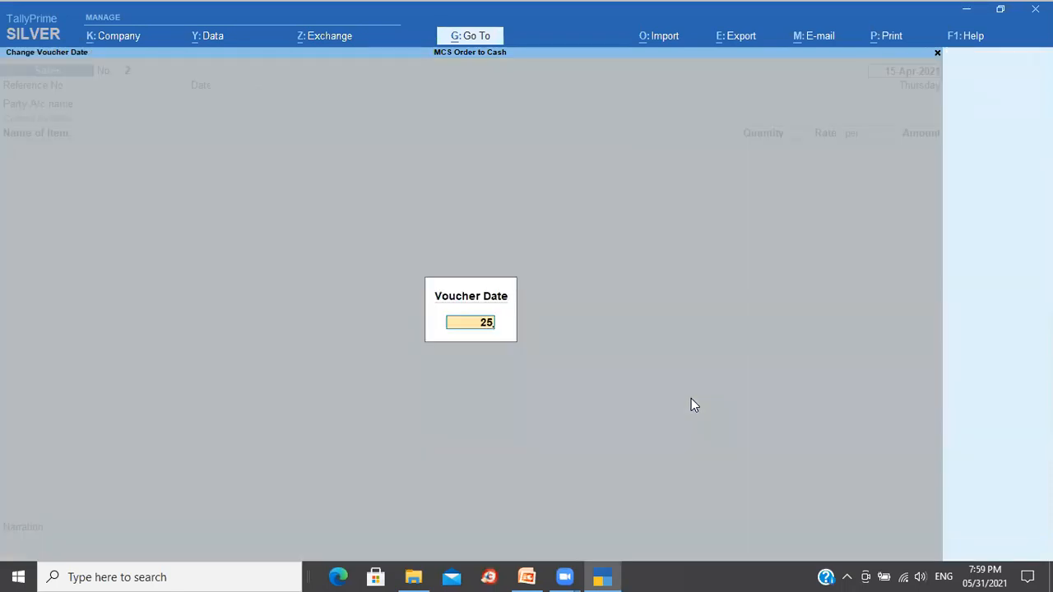
key("Return")
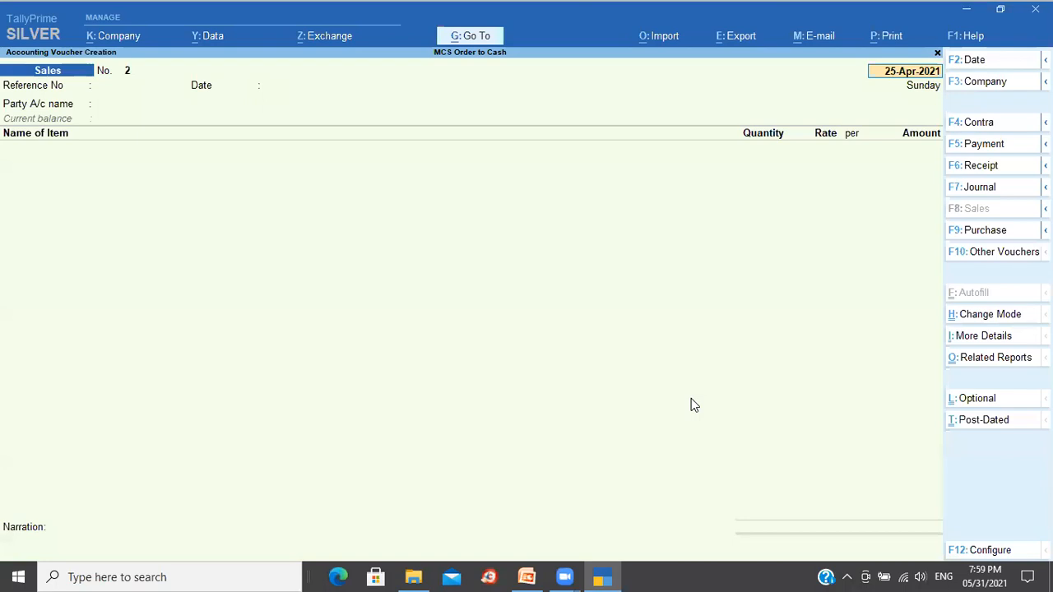
left_click(983, 167)
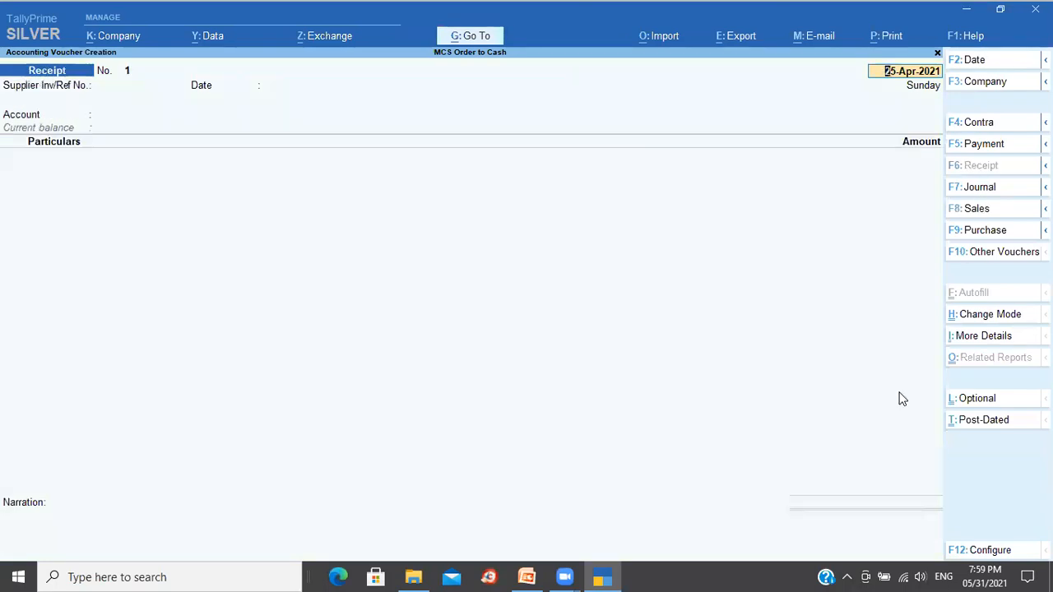
key("Return")
key("Return")
key("Return")
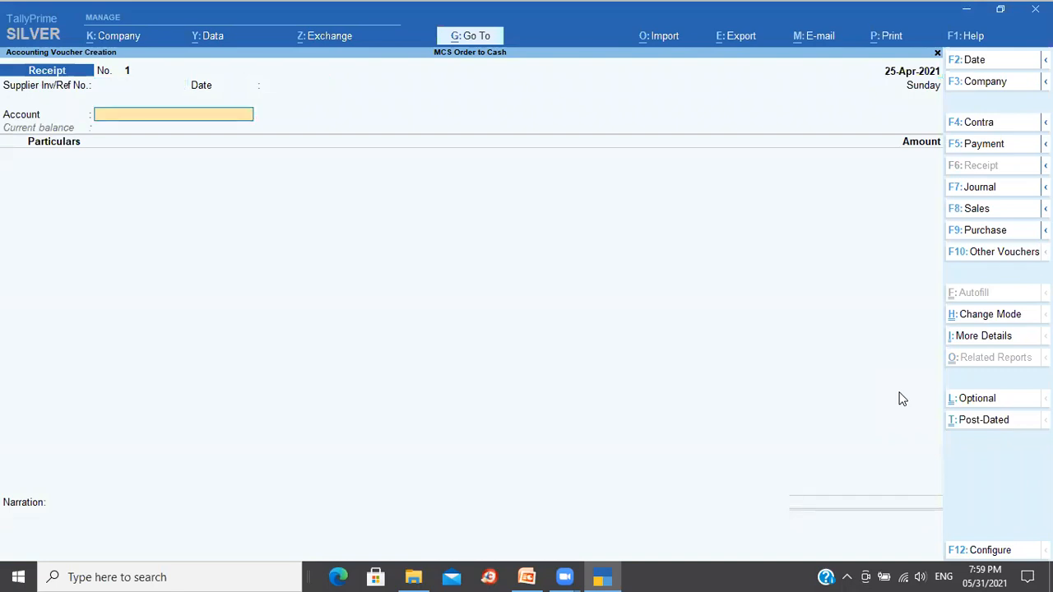
Create a new ledger for the receipt's account, named State Bank of India and placed under Bank Accounts
key("alt+c")
type("State")
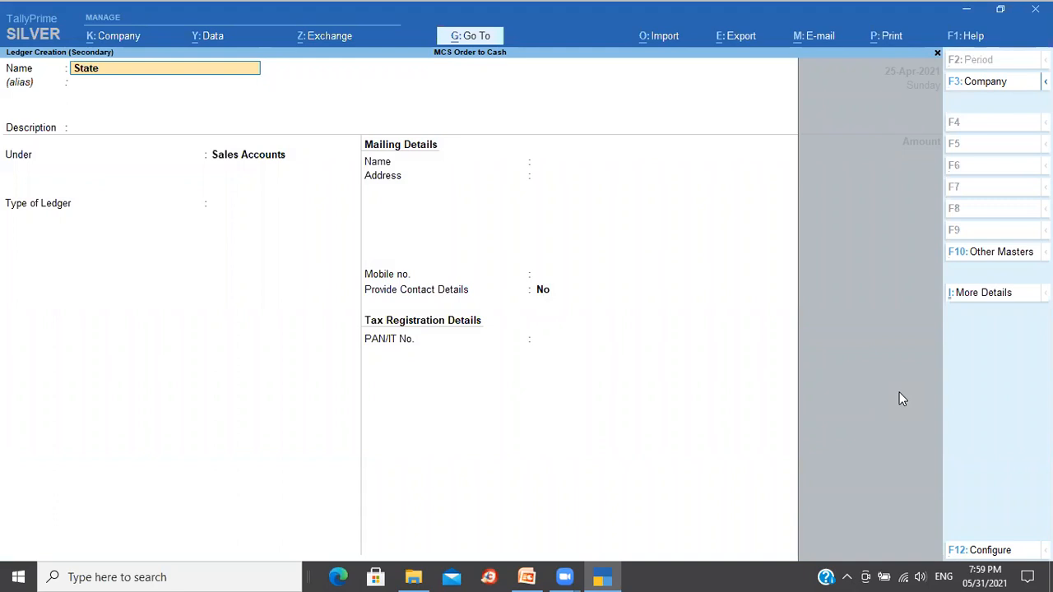
type(" Bank of in")
type("a")
key("Escape")
key("n")
key("Return")
key("Return")
type("Ban")
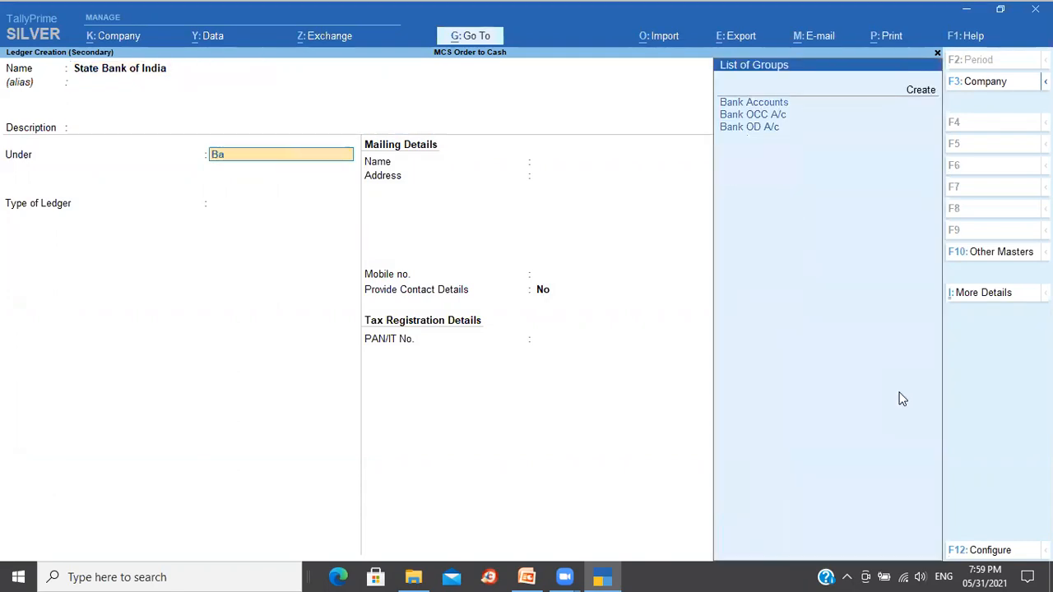
key("Return")
Keep the default bank account details and configuration, and save the bank ledger as the receipt's account
key("Return")
key("Return")
key("Return")
key("Return")
key("Return")
key("Return")
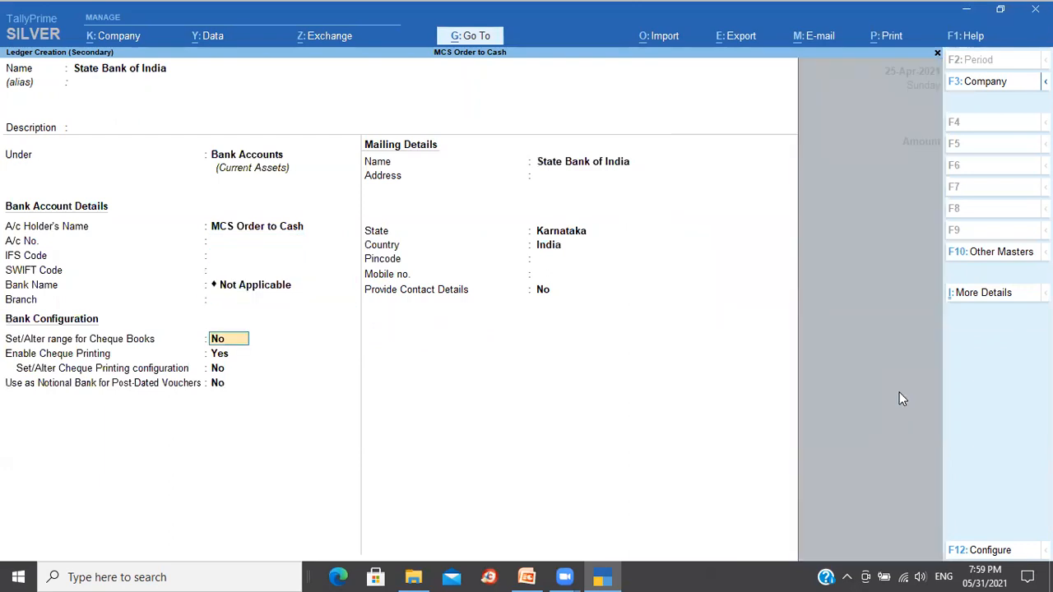
key("alt")
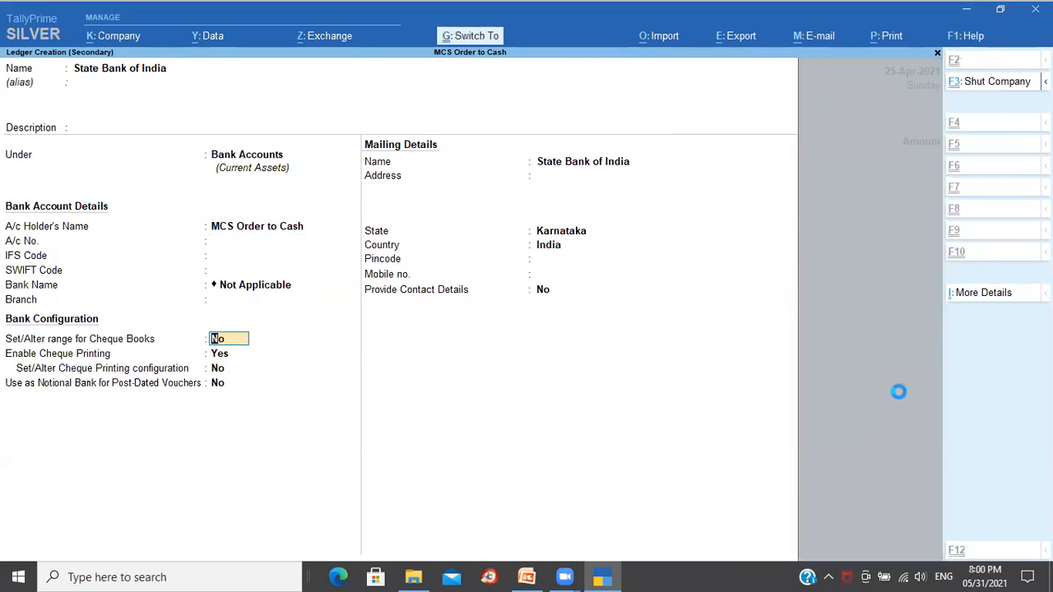
key("ctrl+a")
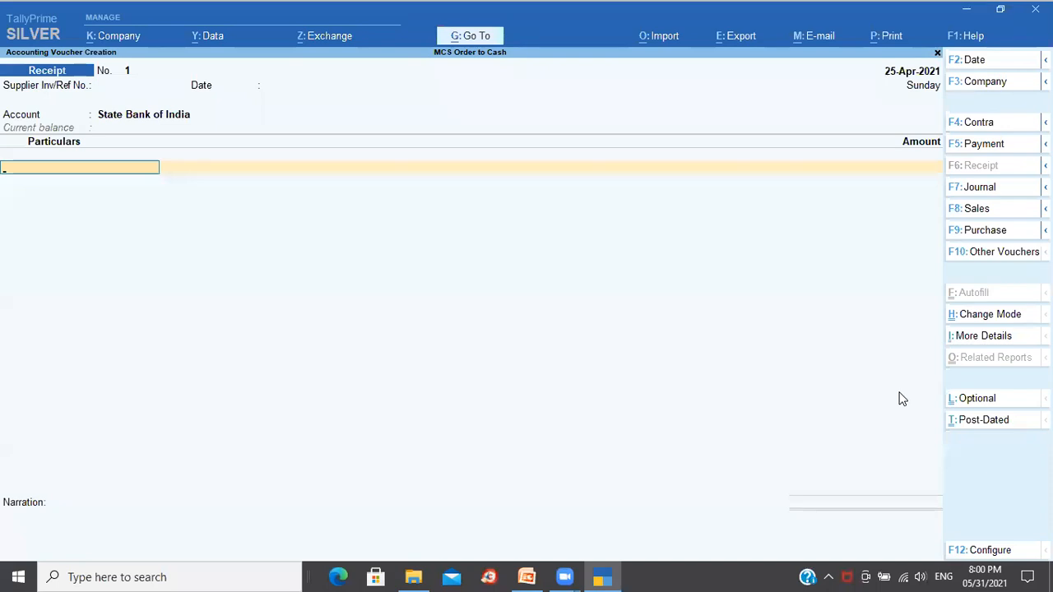
Credit Olympic Sports in the receipt with 1,60,000.00, settled as an Agst Ref entry against pending bill 1
type("Ol")
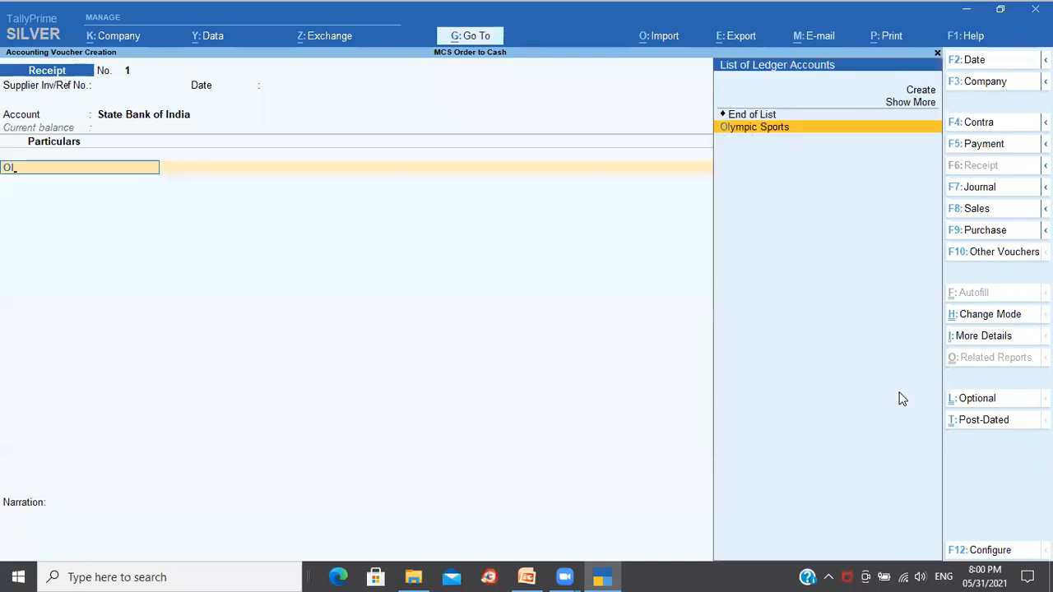
key("Return")
key("Return")
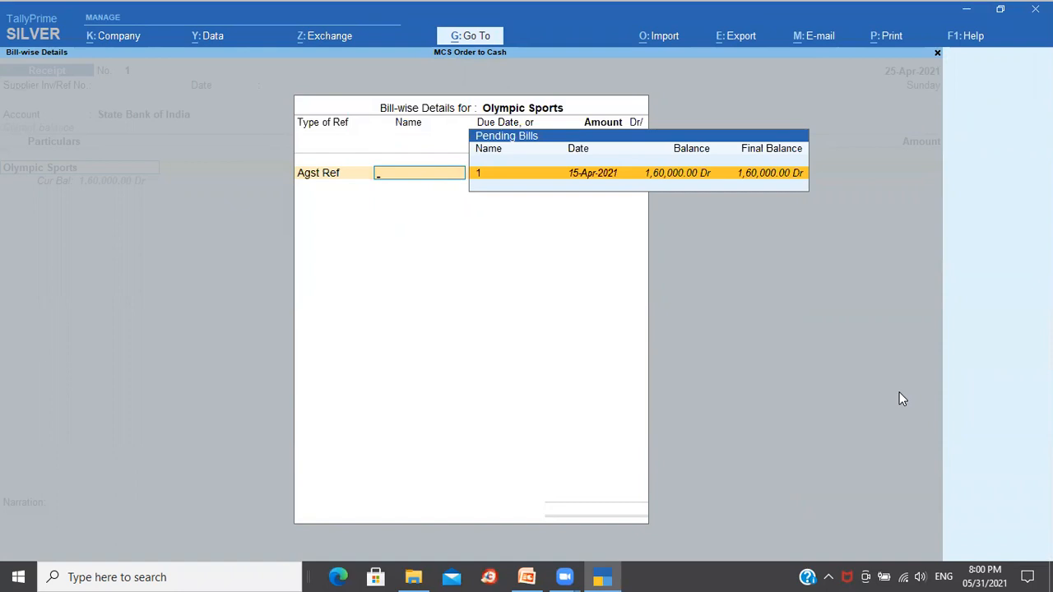
key("Return")
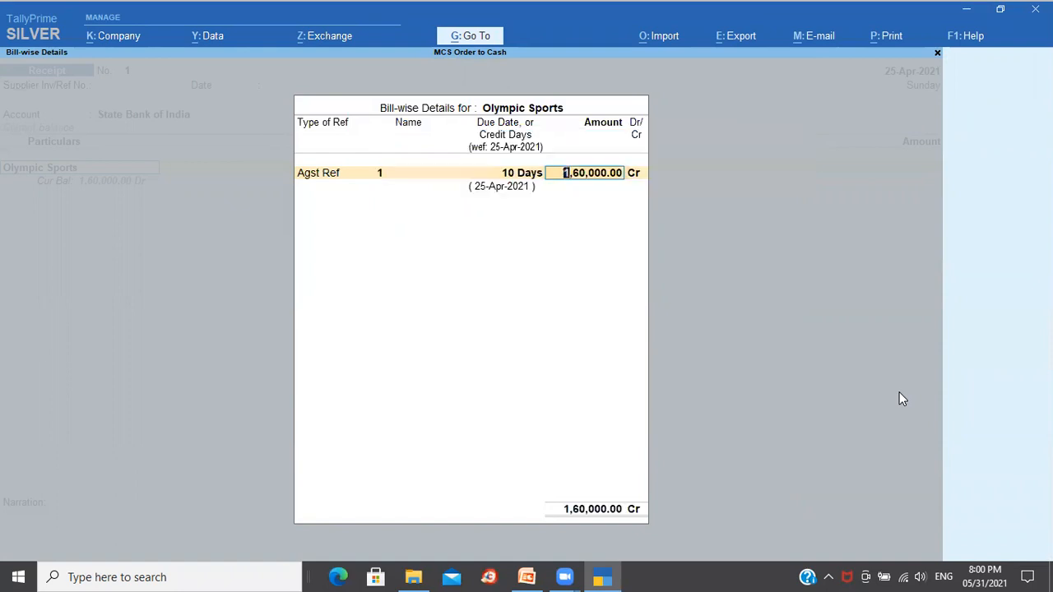
key("Return")
key("Return")
key("Return")
key("Return")
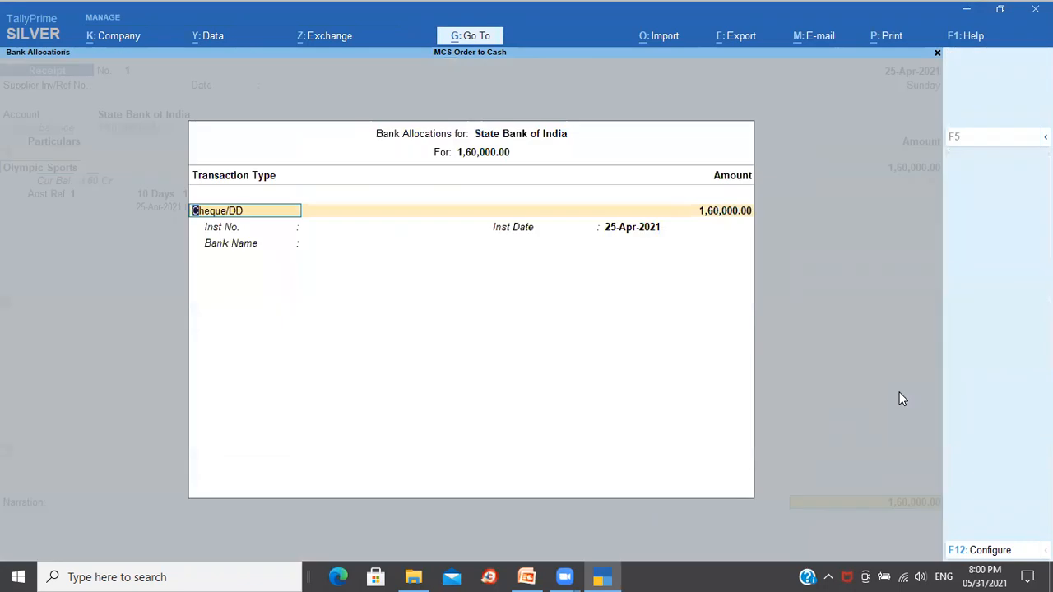
Record the State Bank of India allocation as Cheque/DD with its instrument number, and save the receipt without bank name or narration
key("Return")
type("564564")
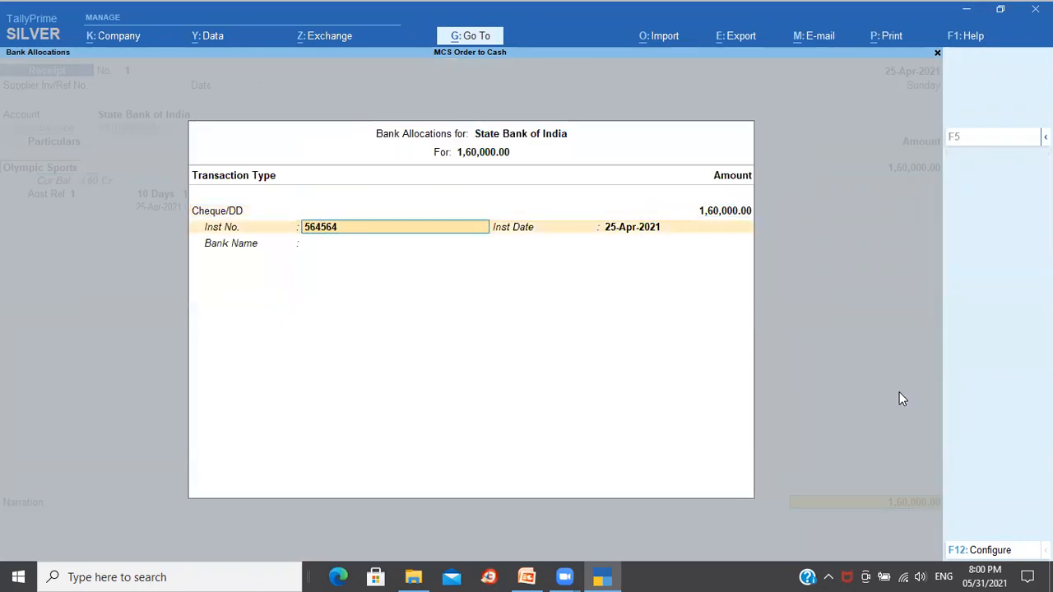
key("Return")
key("Return")
key("Return")
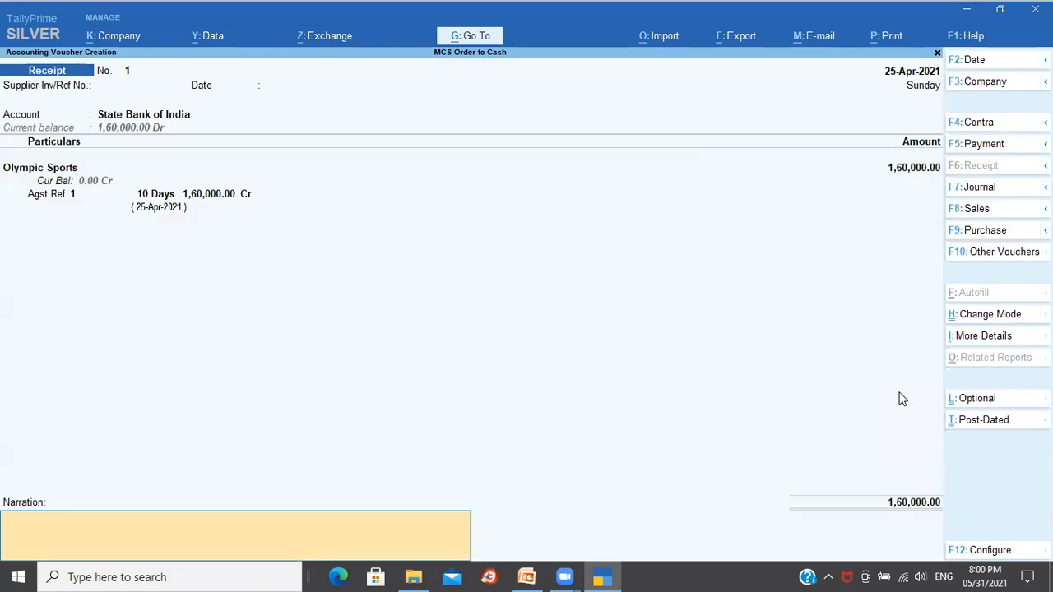
key("Return")
key("Return")
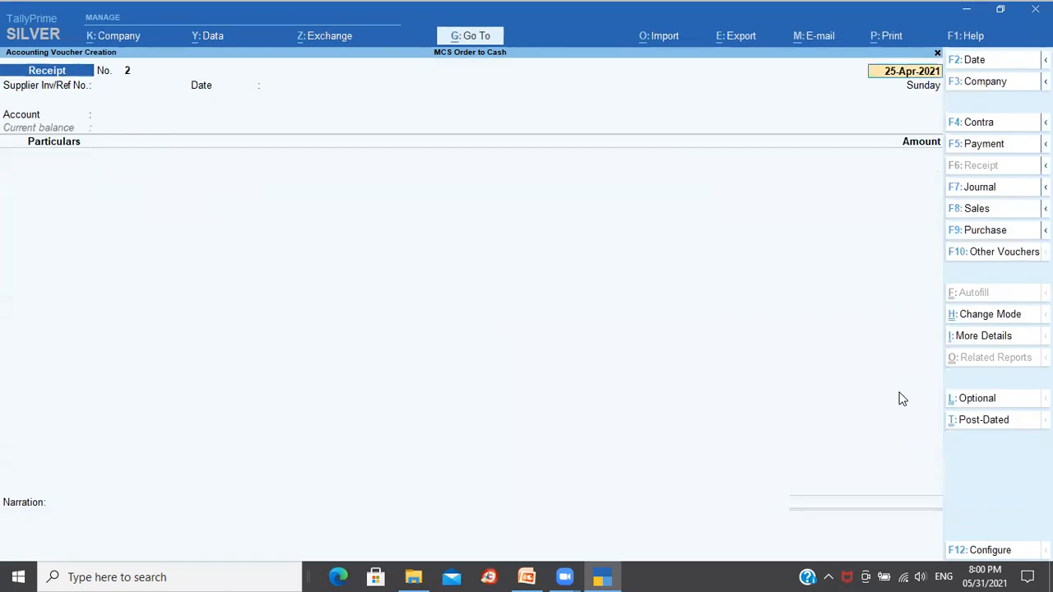
Switch to the PowerPoint presentation and show the Order to Cash – Type 1 slide as a slide show
key("alt+Tab")
key("alt+Tab")
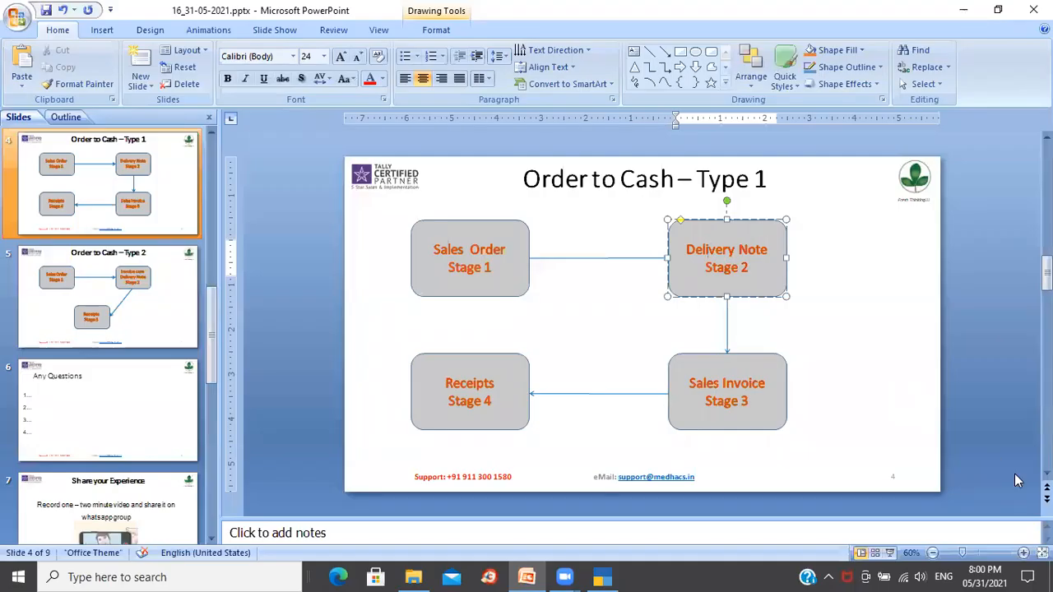
left_click(888, 552)
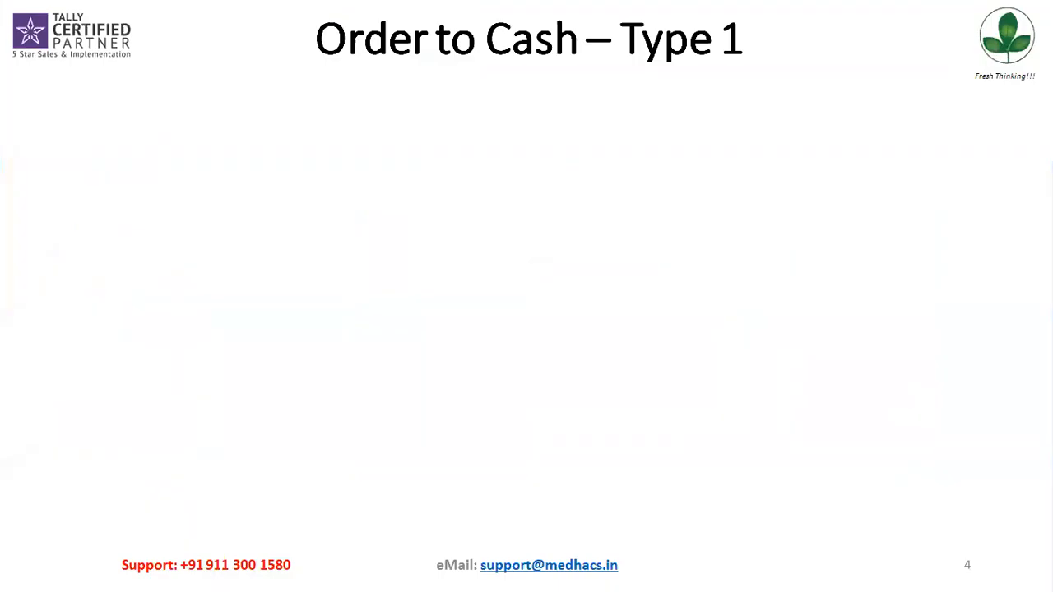
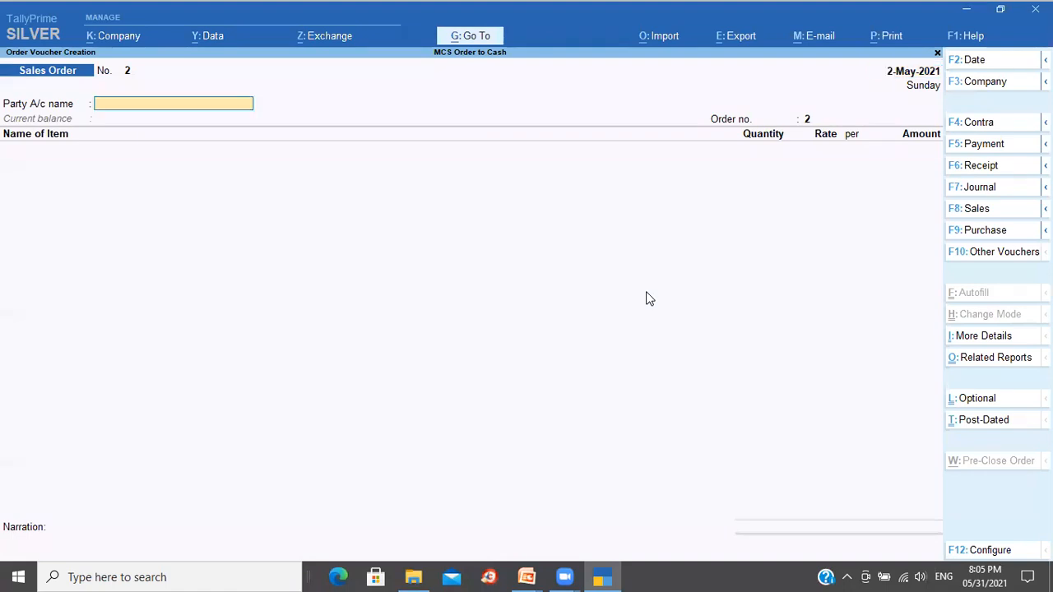
Create a party ledger named KGA under Sundry Debtors with bill-by-bill balances for the sales order dated 2-May-2021
key("alt+c")
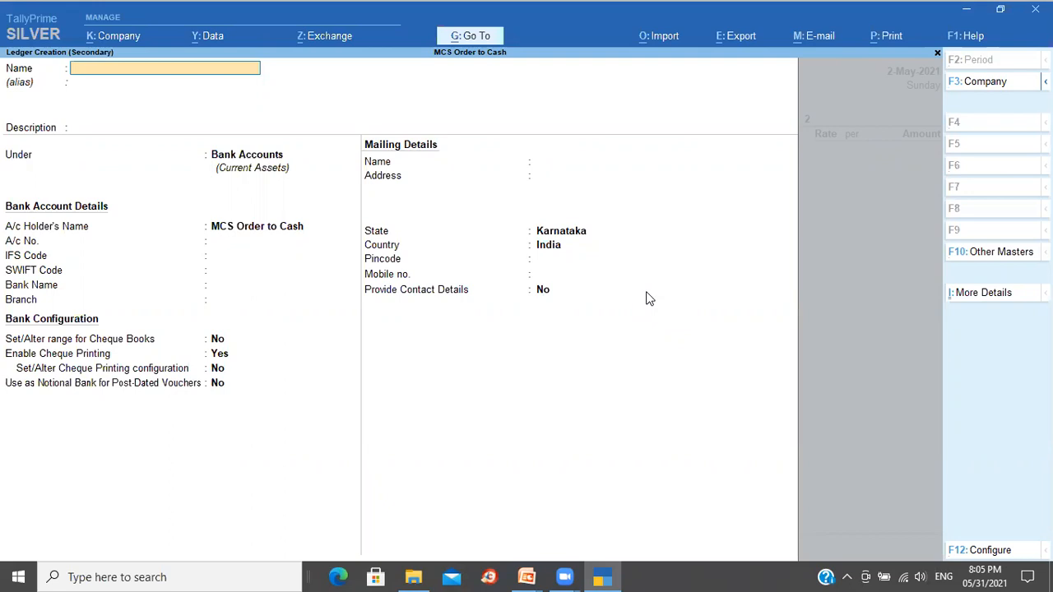
type("KGA")
key("Return")
key("Return")
key("Return")
type("Sun")
key("Down")
key("Return")
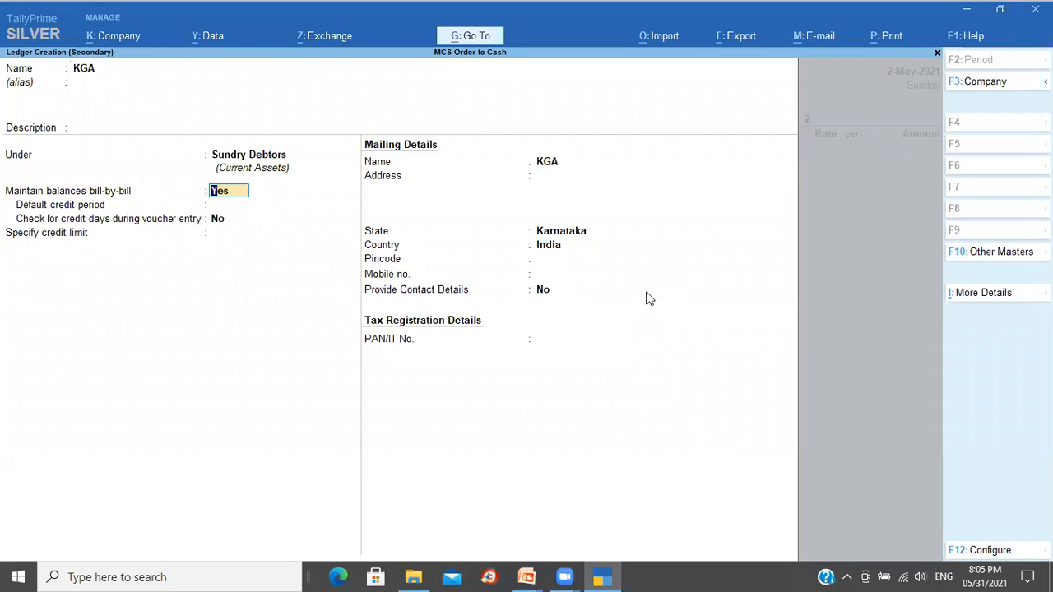
key("Return")
key("ctrl+a")
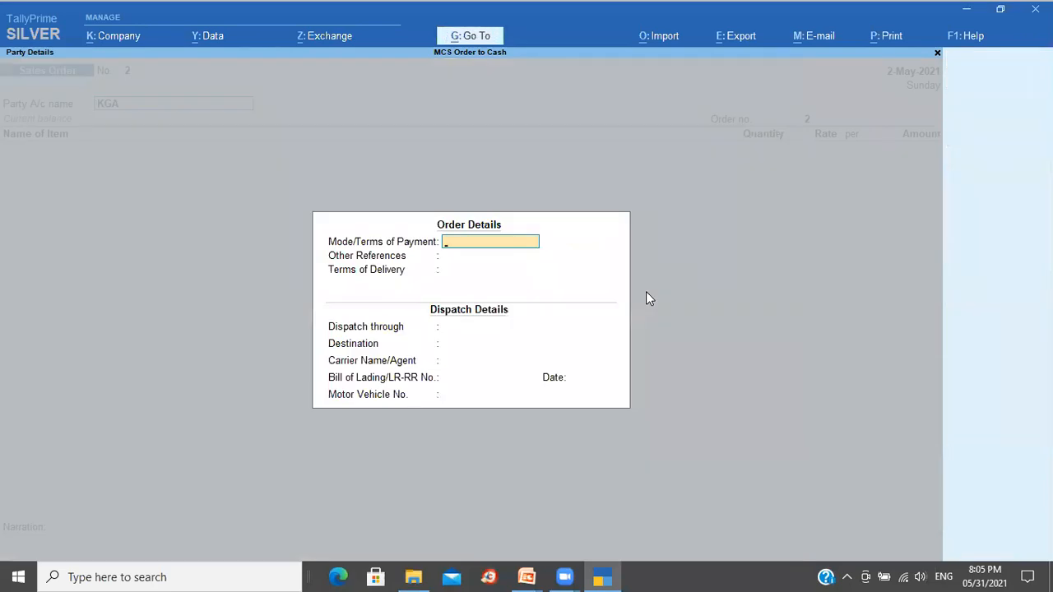
Leave the order and dispatch details blank and enter the customer's order number for the KGA sales order
key("ctrl+a")
key("ctrl+a")
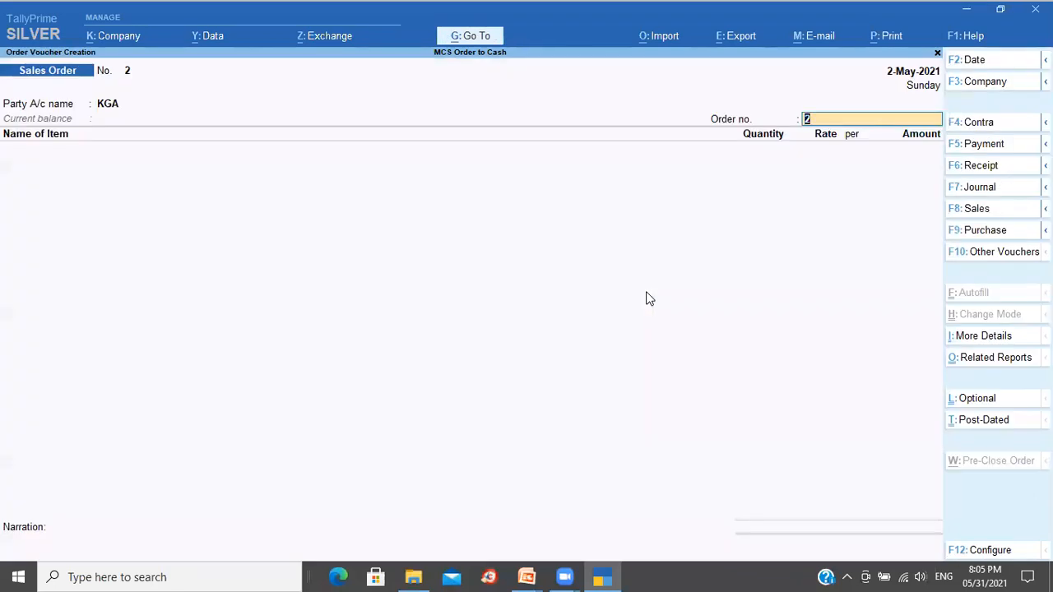
type("65/21-22")
key("Return")
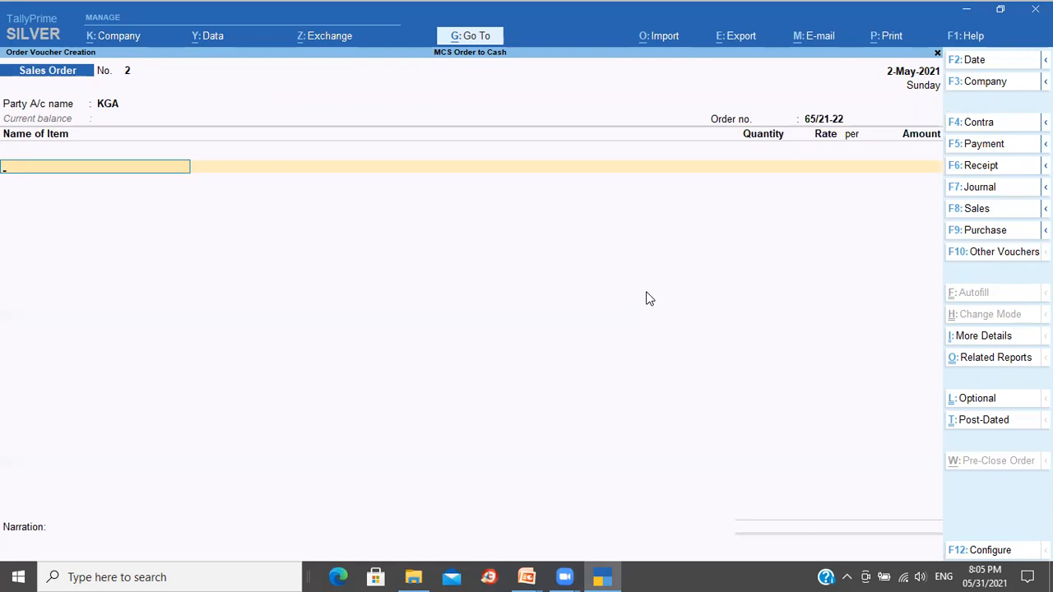
Add Sony TV as the first item of the sales order, due on 5-May-2021
type("S")
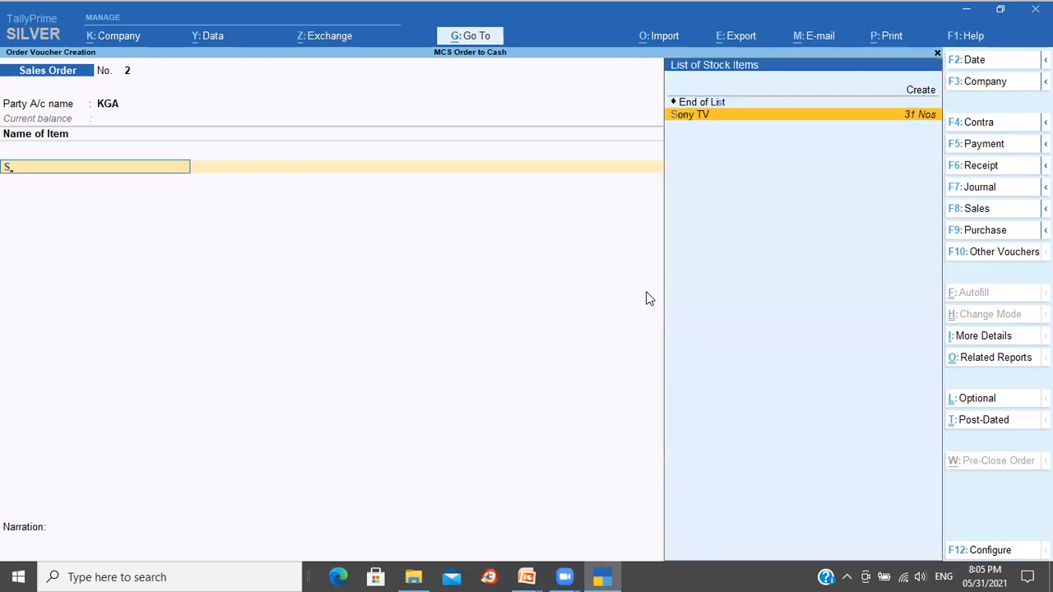
key("Escape")
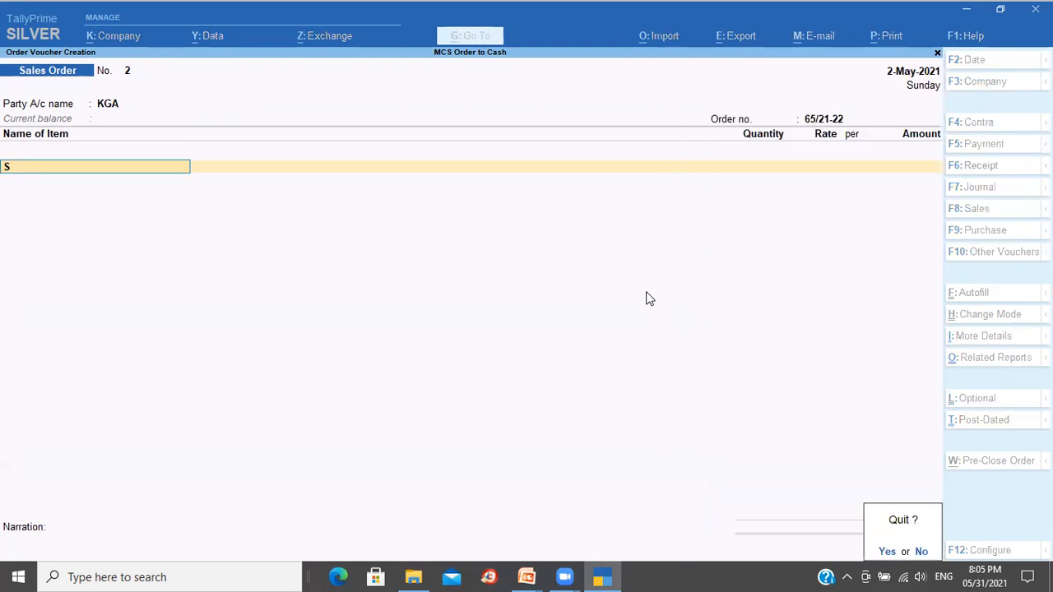
key("n")
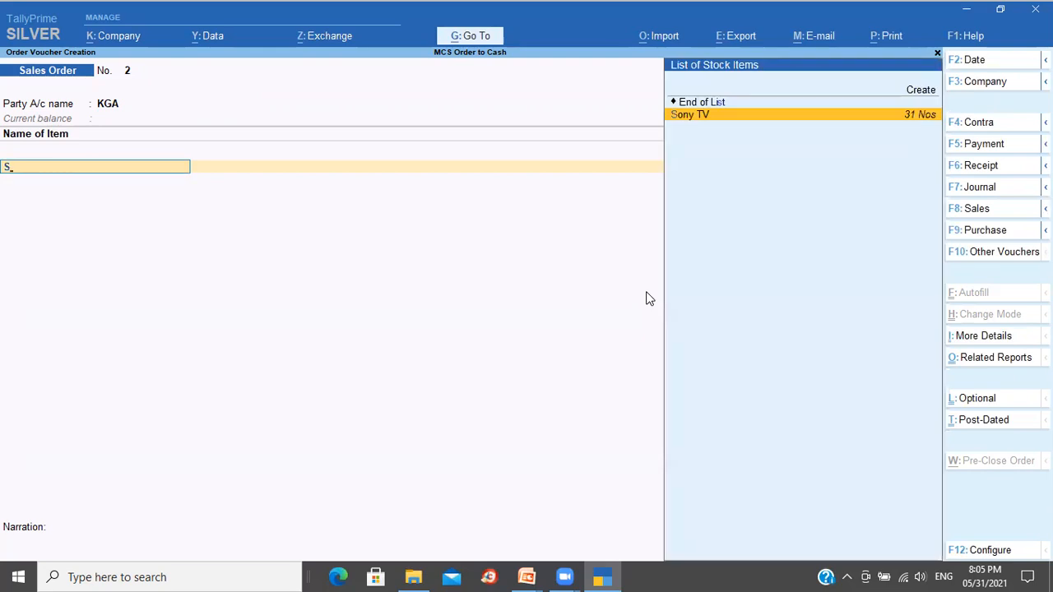
key("Return")
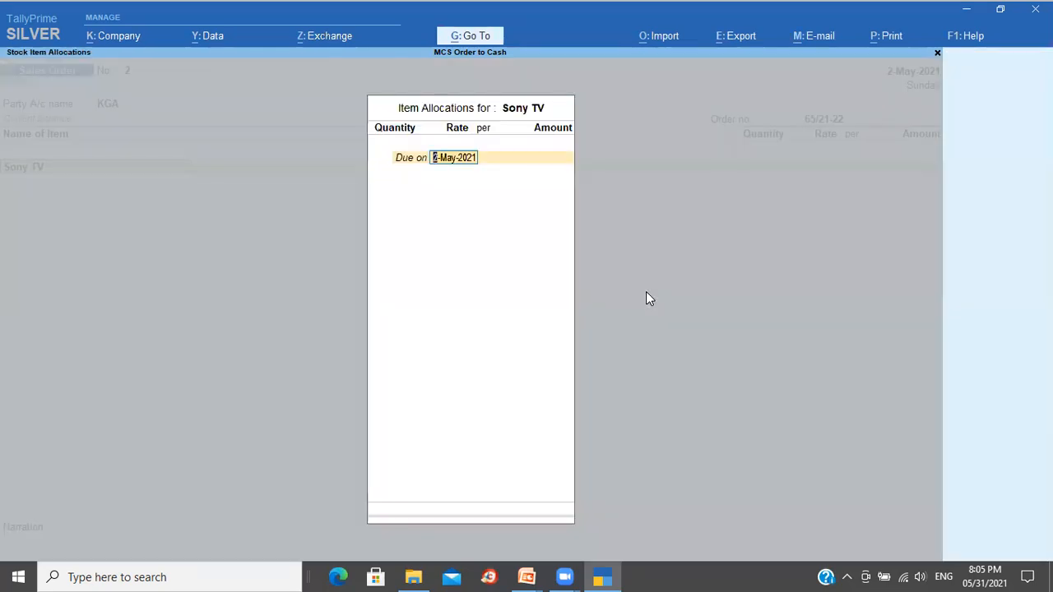
type("5.5")
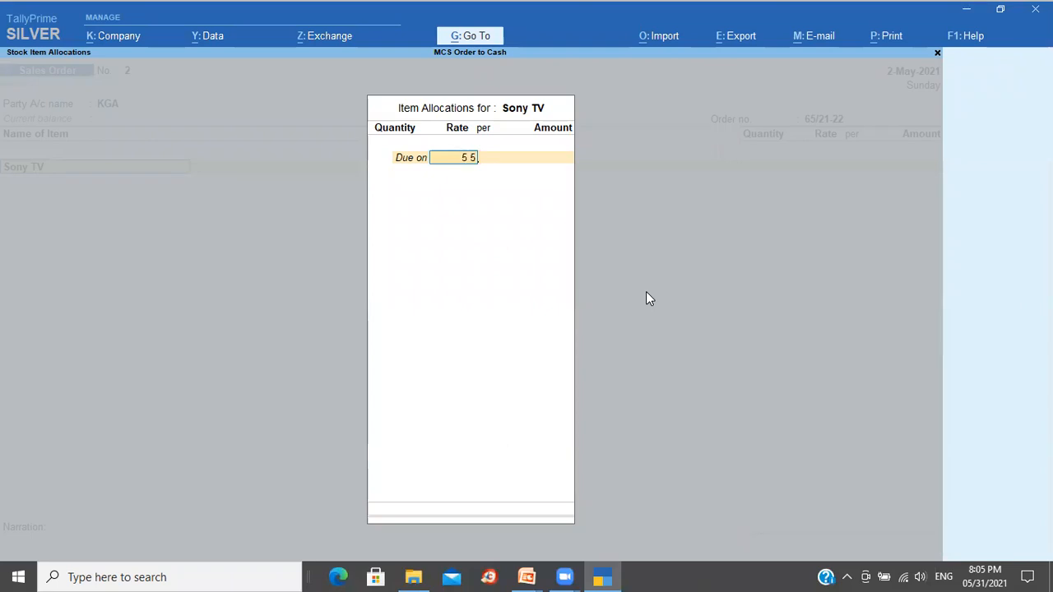
key("Return")
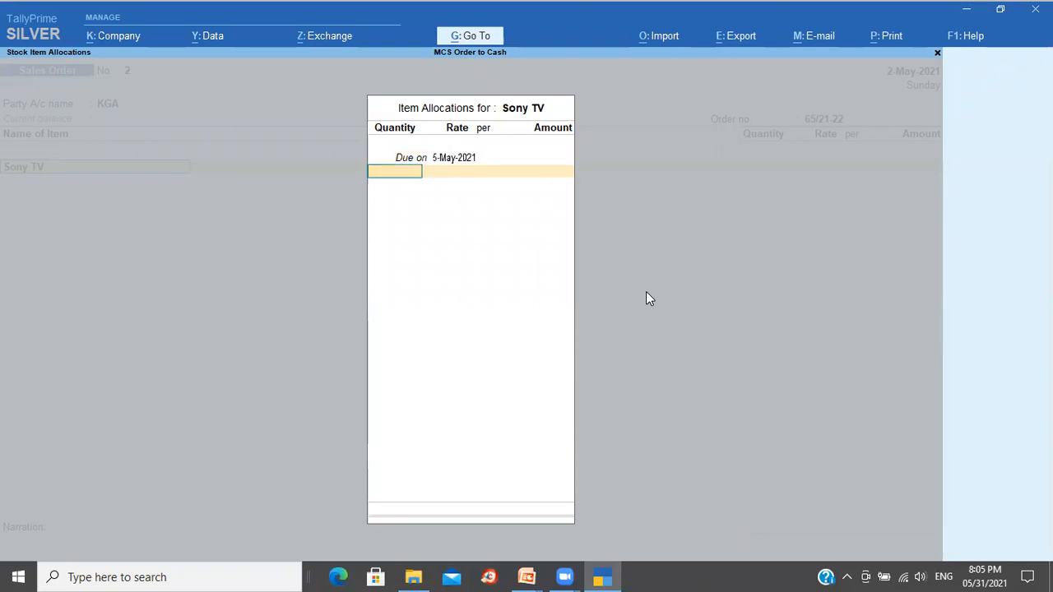
Order 3 Nos of Sony TV at the rate of 30,000.00 and allocate the 90,000.00 to Sales Account
type("3")
key("Return")
key("Return")
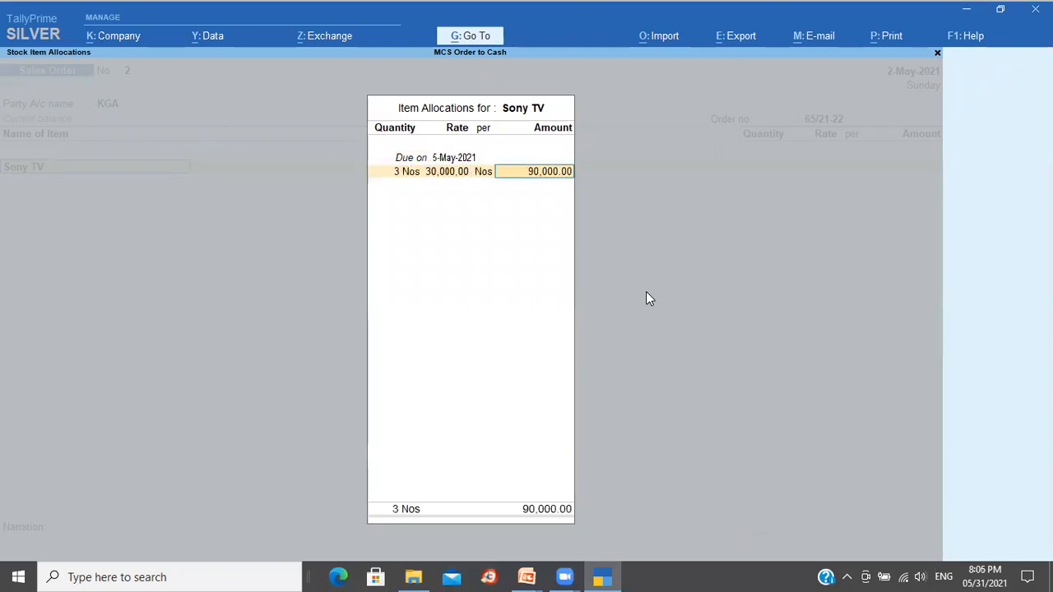
key("Return")
key("Return")
key("Return")
key("Return")
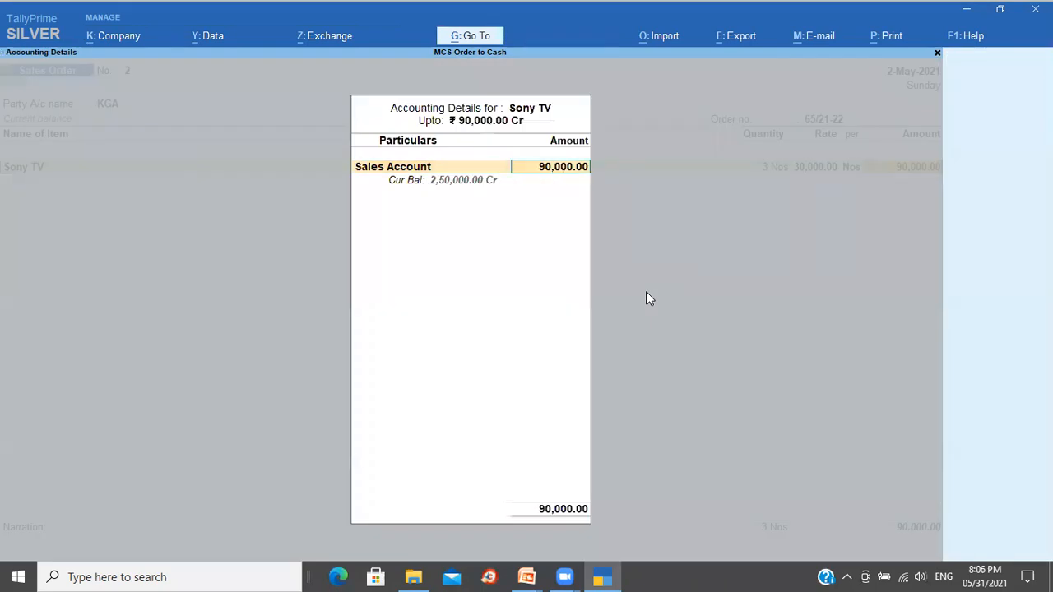
key("Return")
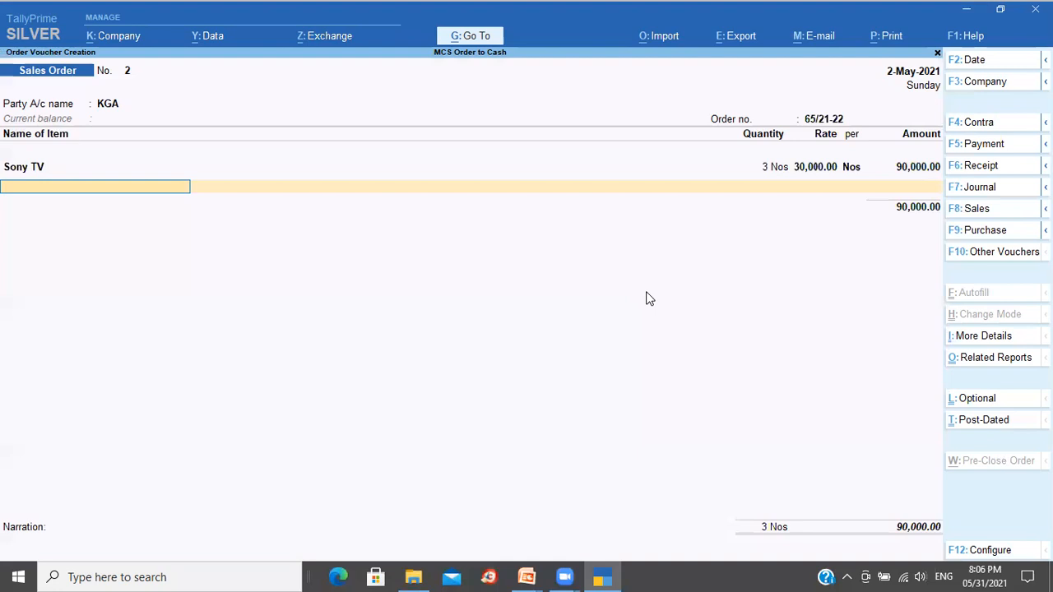
Start a new stock item named Computer Stationary for the order's second line, leaving the alias and description blank
key("alt+c")
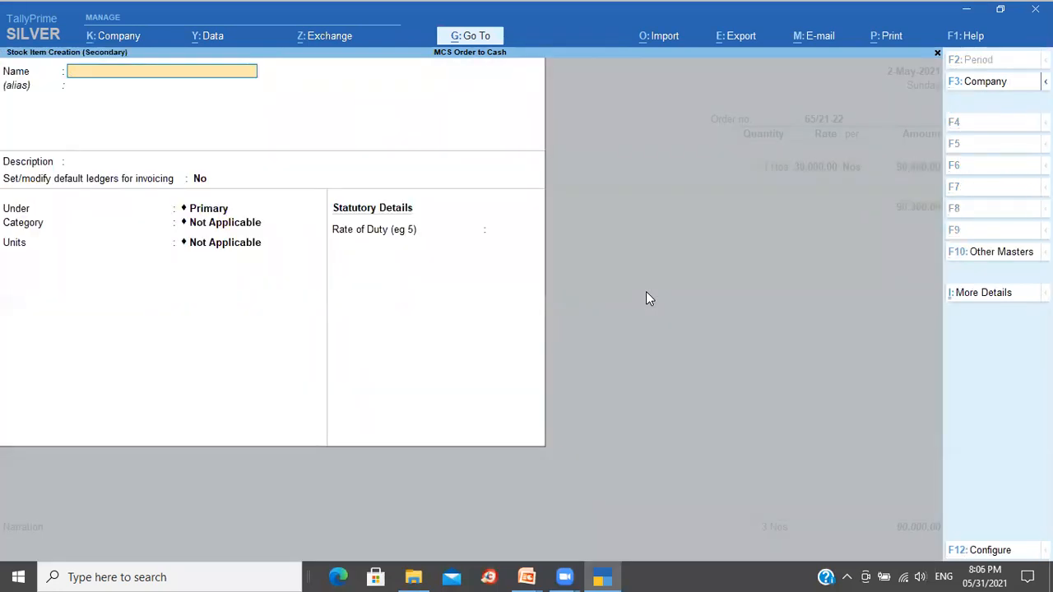
type("Computer Stationary")
key("Return")
key("Return")
key("Return")
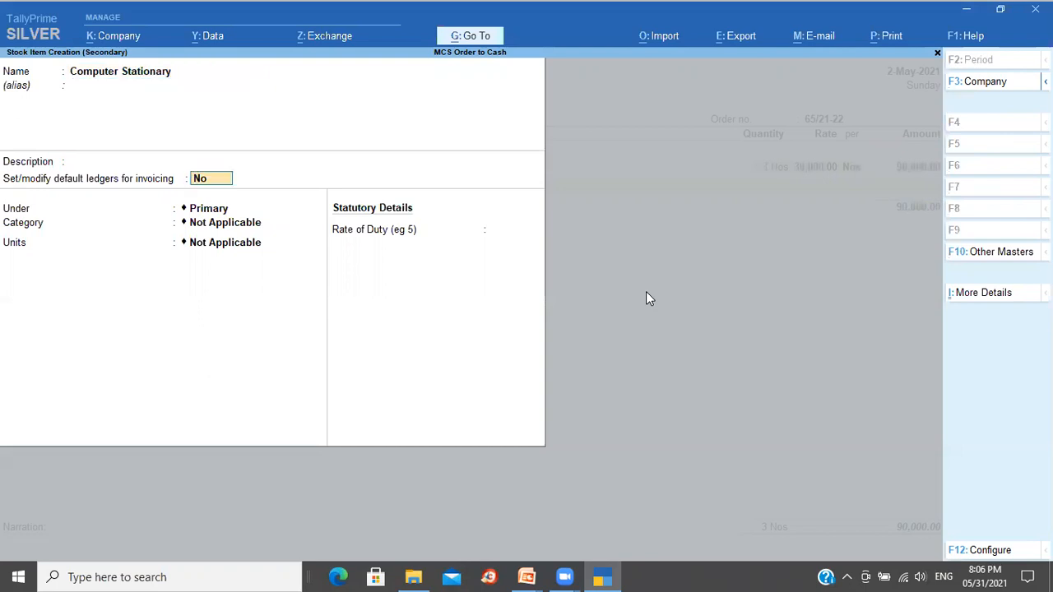
Keep Computer Stationary under Primary without a category, set its units to Nos, and save it as the order's second item
key("Return")
key("Return")
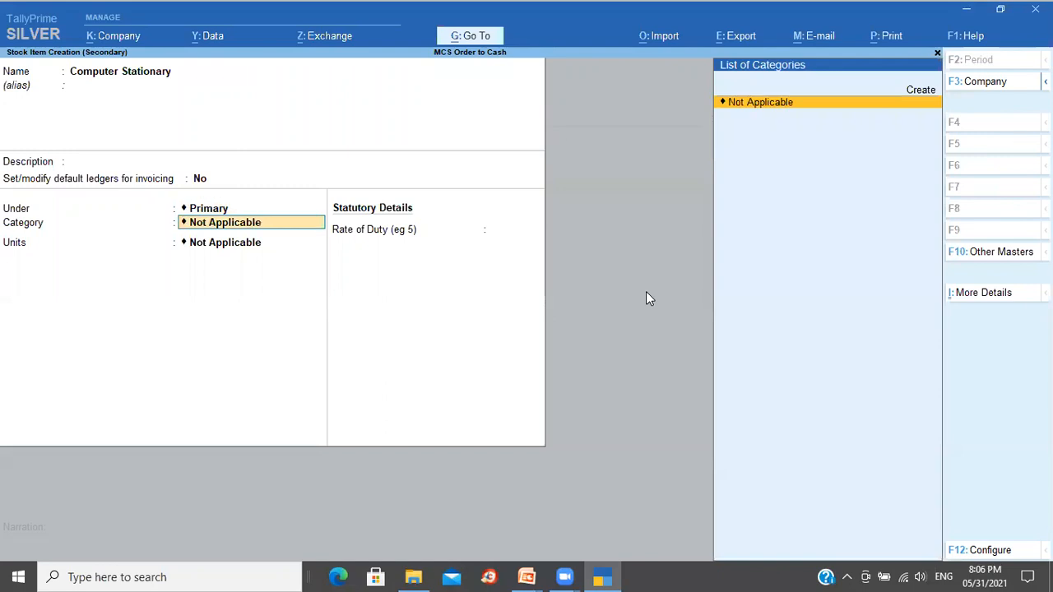
key("Return")
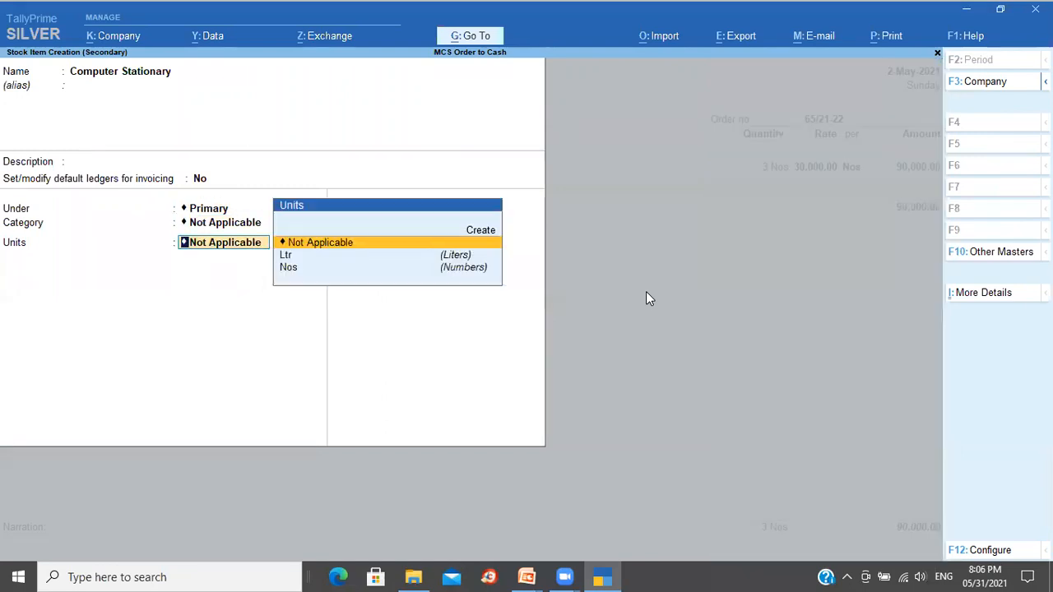
key("Down")
key("Down")
key("Return")
key("Return")
key("Return")
key("Return")
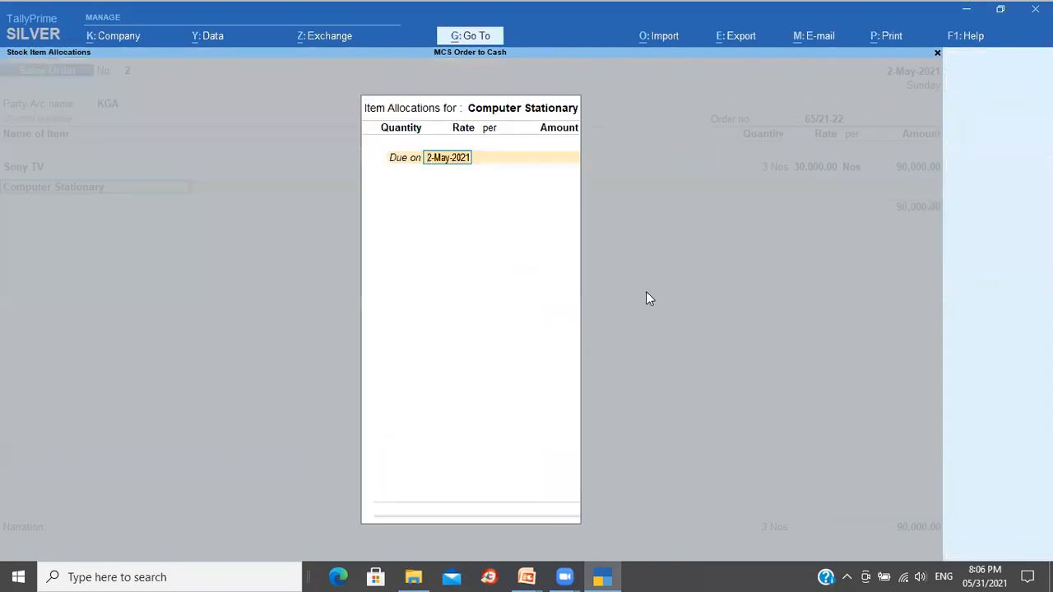
Order 1,000 Nos of Computer Stationary at a rate of 1.20, due on 6-May-2021
type("65")
key("Return")
type("1000")
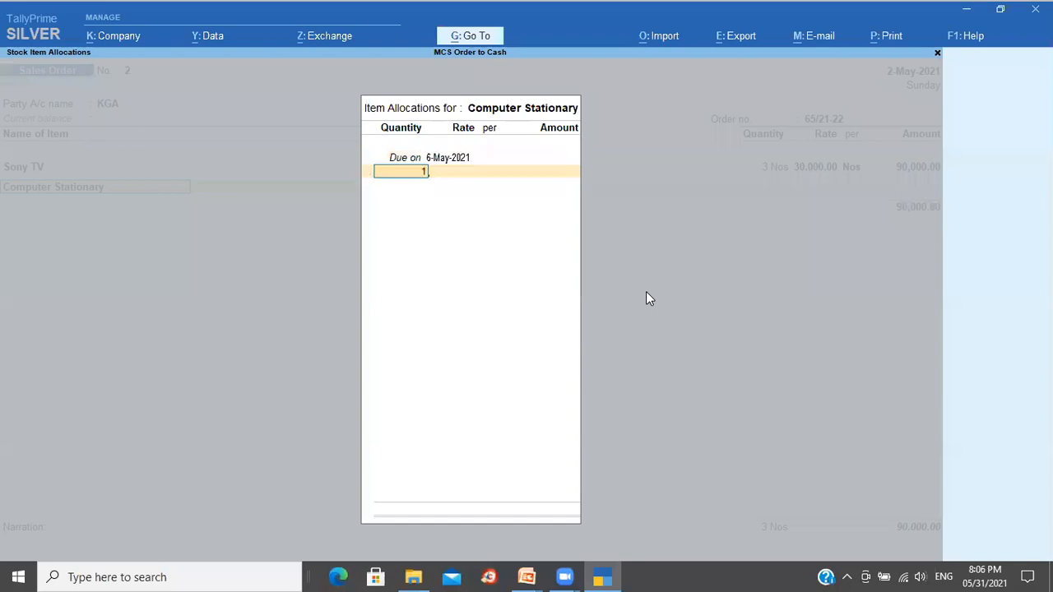
key("Return")
key("Return")
type("1.2")
key("Return")
key("Return")
key("Return")
key("Return")
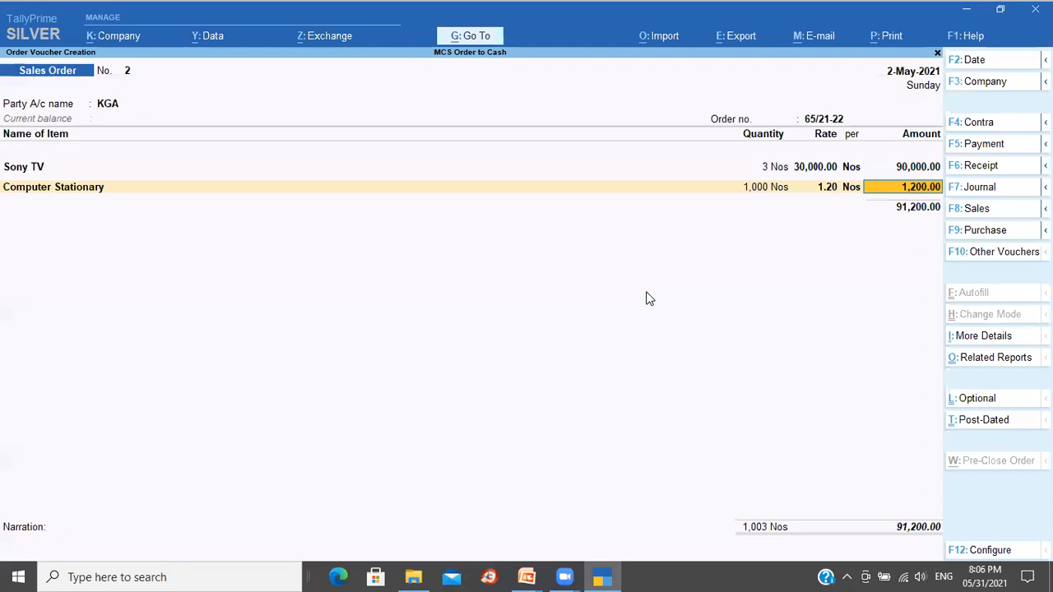
Allocate the Computer Stationary amount of 1,200.00 to Sales Account and end the order's item list
key("Return")
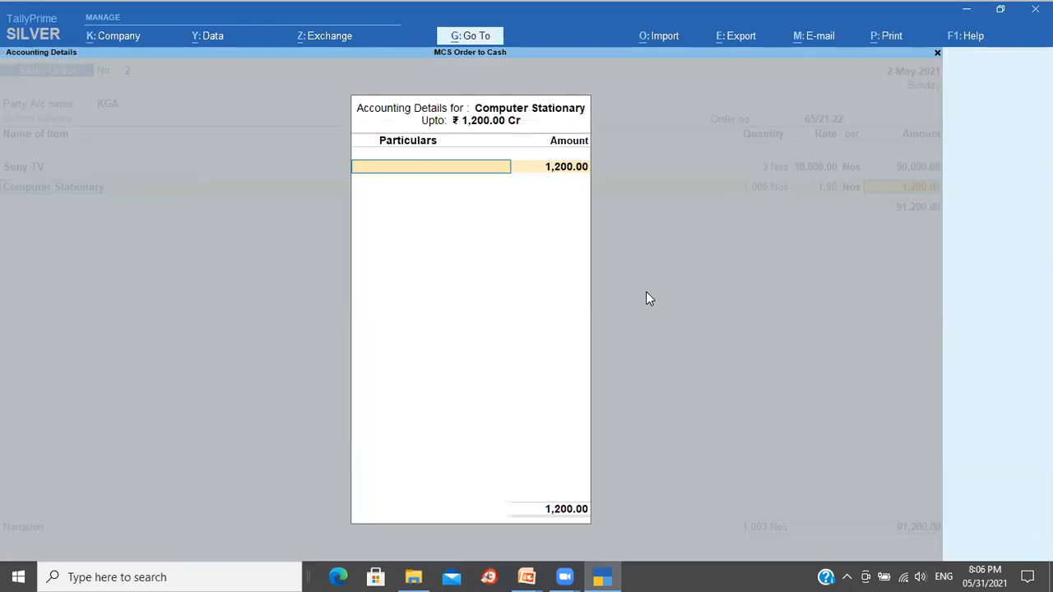
type("Sales Account")
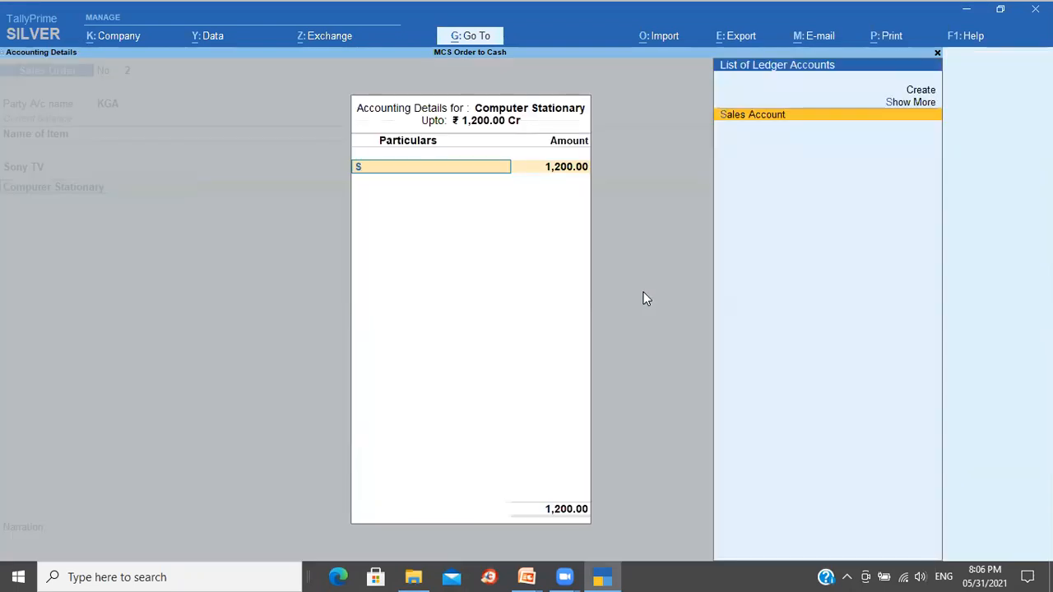
key("Return")
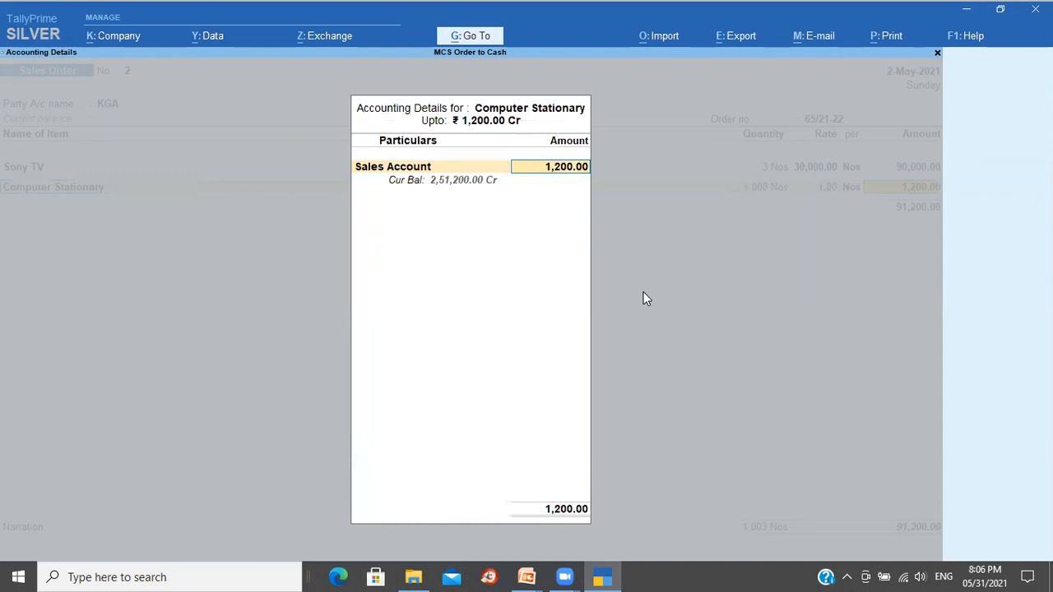
key("Return")
key("Return")
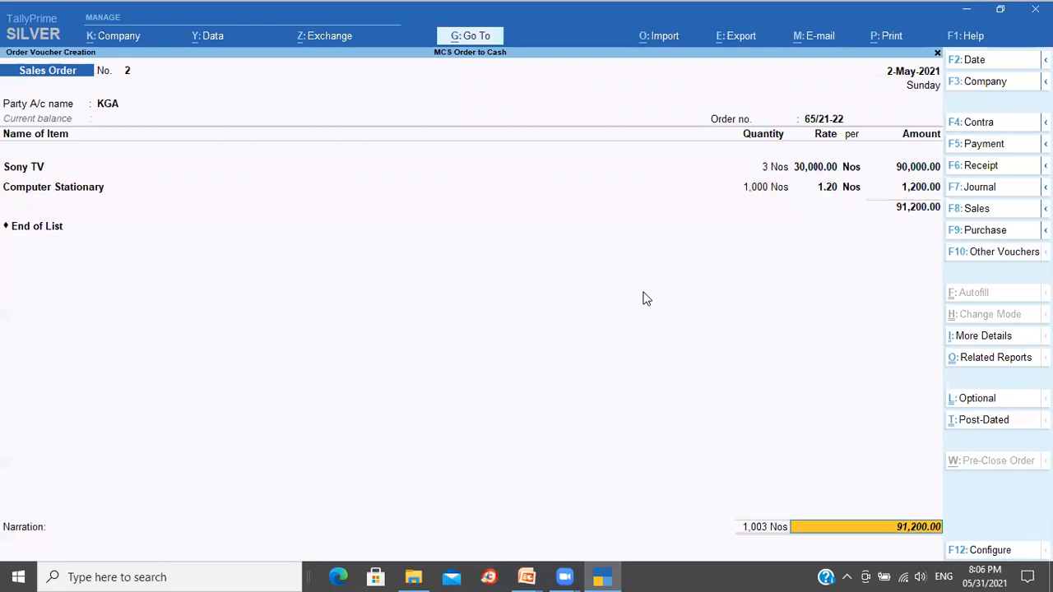
Leave the KGA sales order's narration blank and save the order
key("Return")
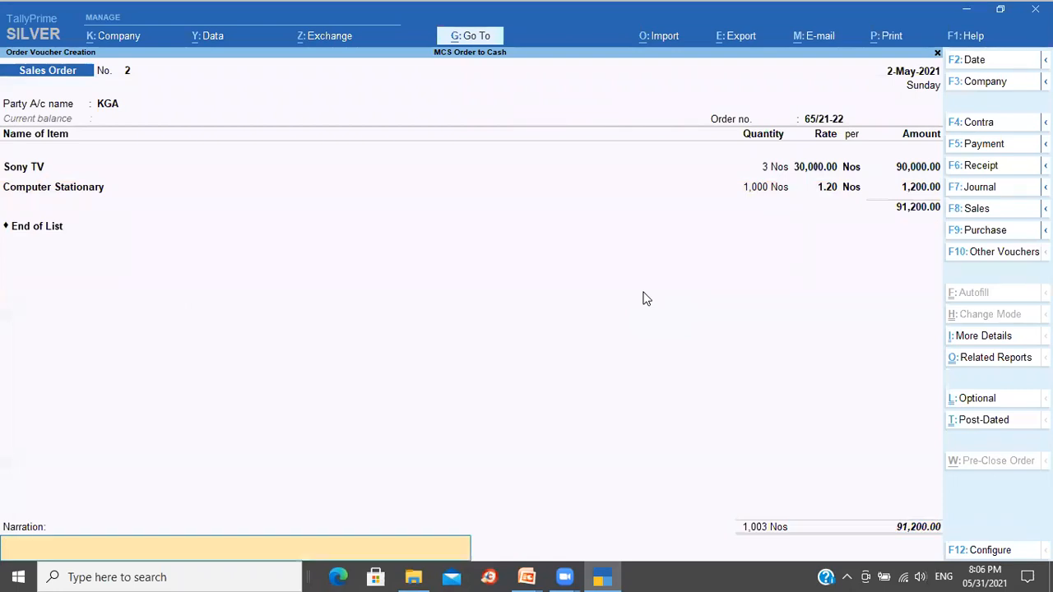
key("Return")
key("Return")
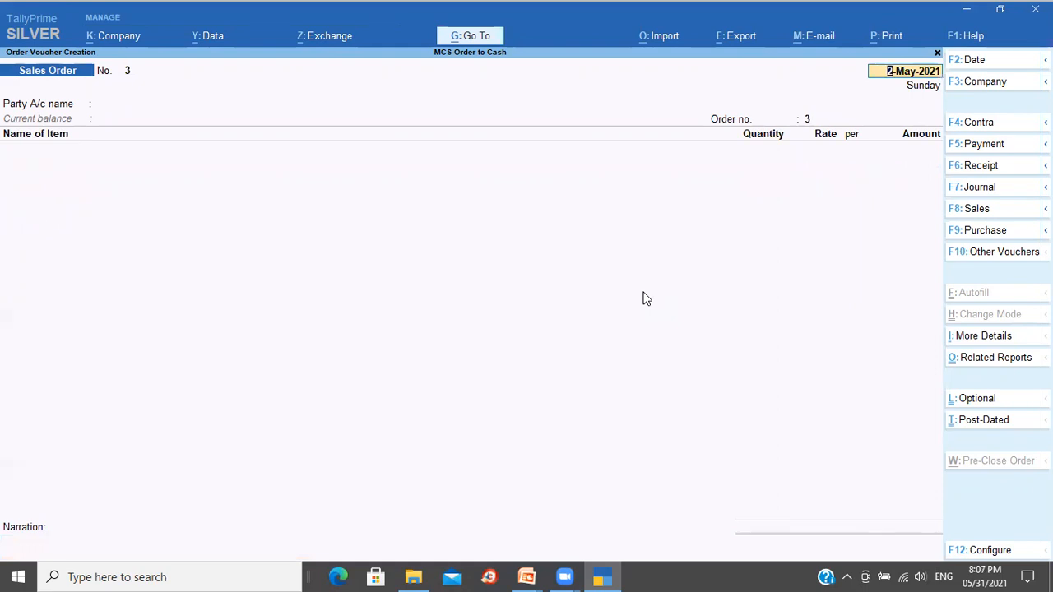
Reopen the saved KGA sales order, set the voucher date to 10-May-2021 and accept it
key("Page_Up")
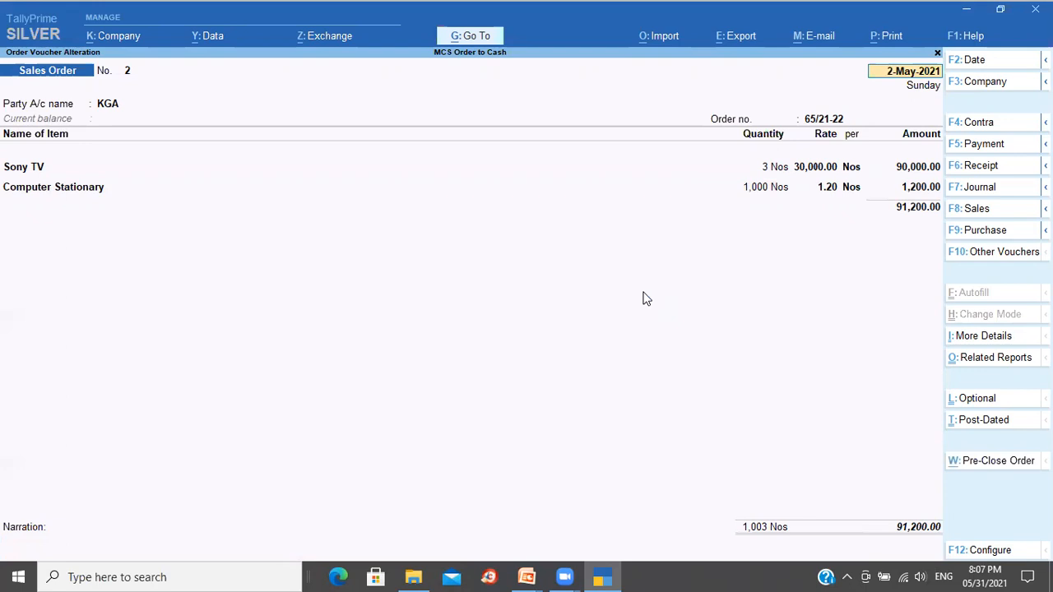
key("F2")
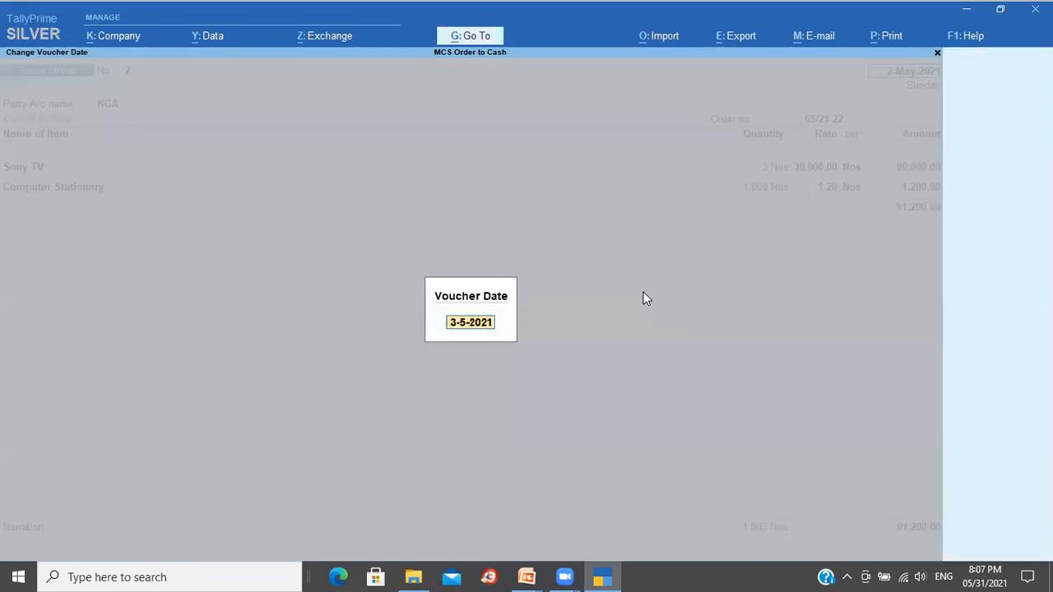
type("1")
type("0-5")
key("Return")
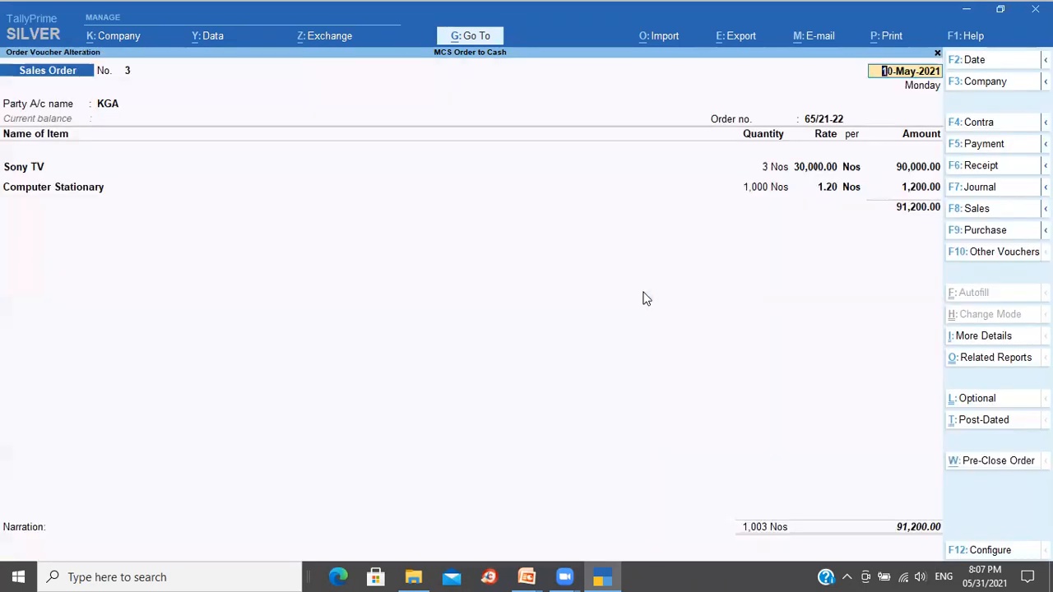
key("ctrl+a")
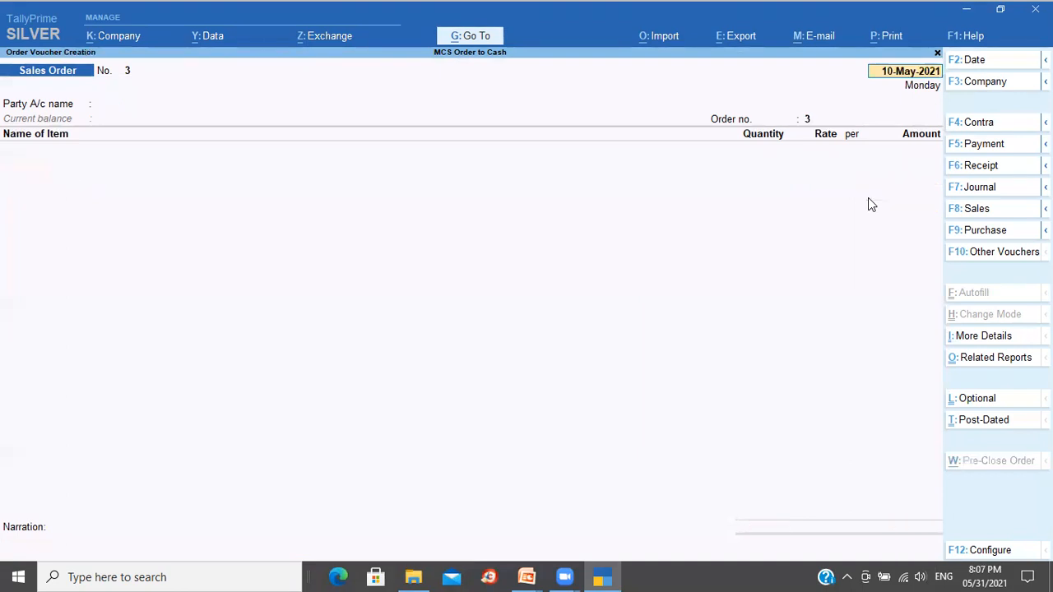
Leave sales order entry and start a sales voucher dated 10-May-2021 with a blank reference number and reference date
key("Escape")
key("y")
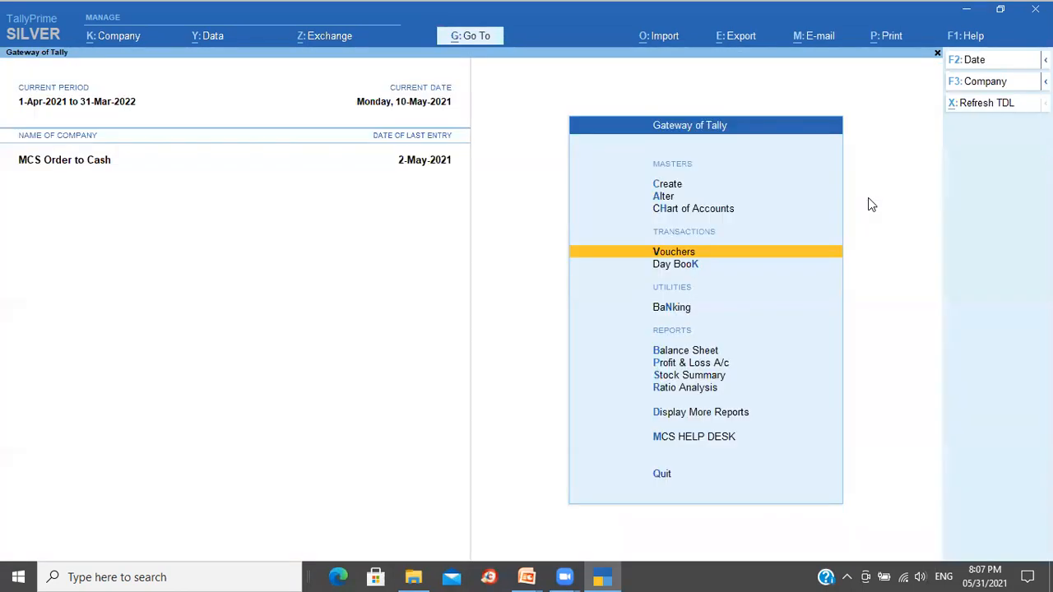
key("Return")
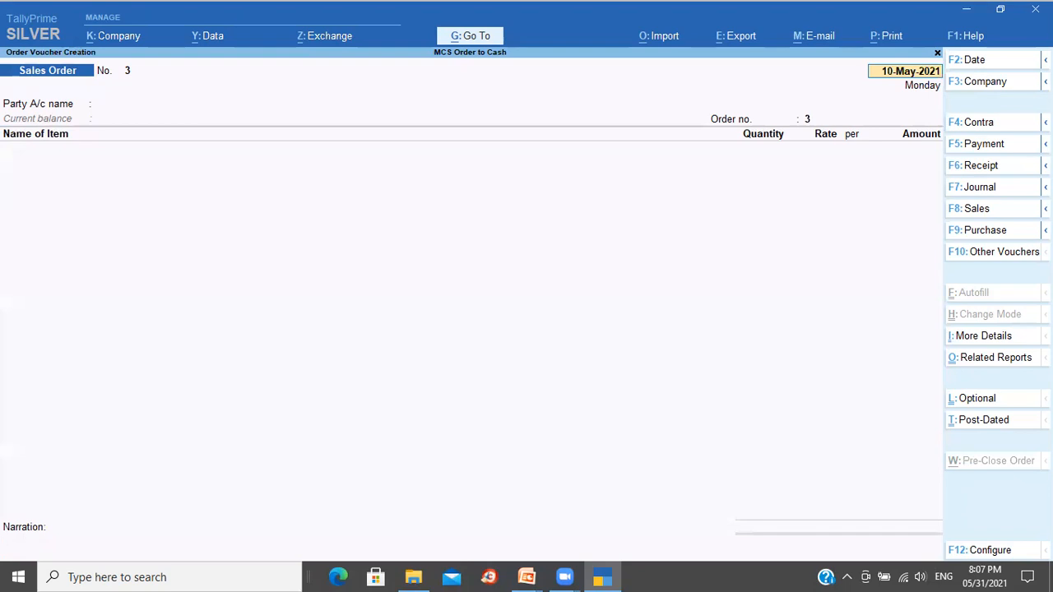
left_click(977, 210)
key("Return")
key("Return")
key("Return")
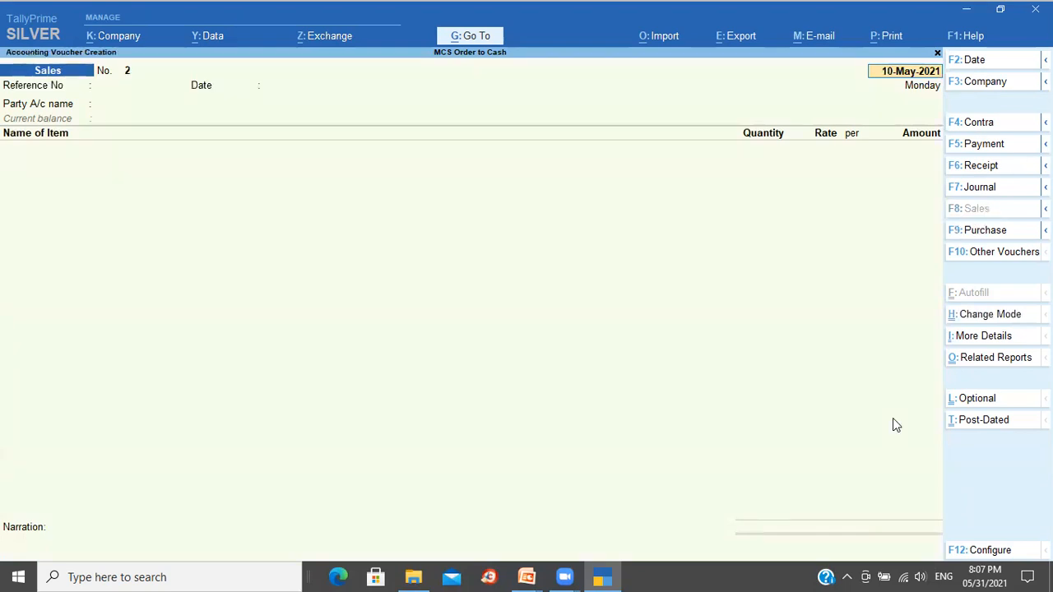
Choose KGA as the sales voucher's party account
key("Down")
key("Down")
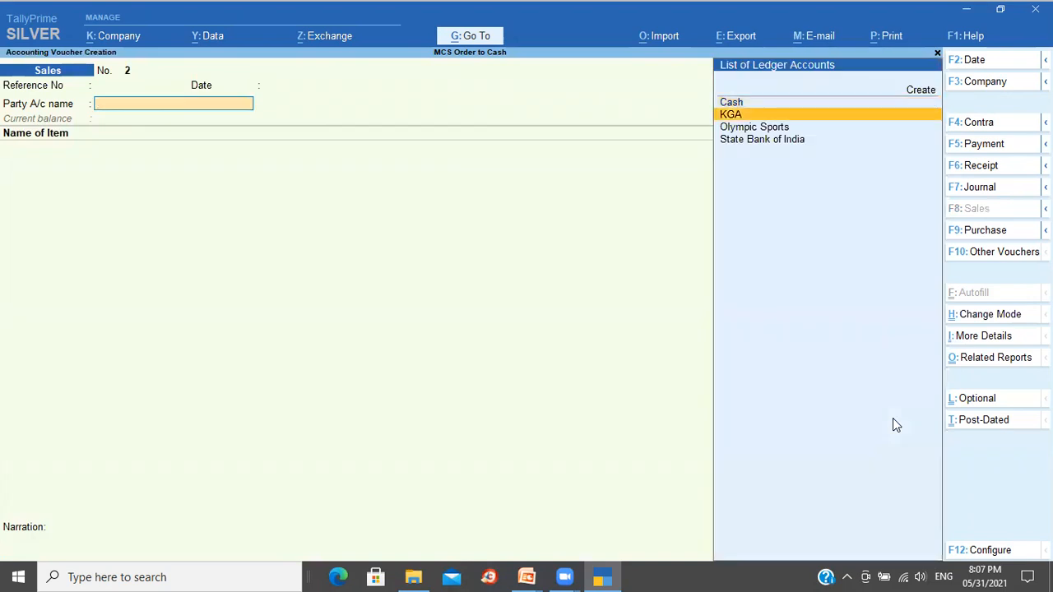
key("Up")
key("Return")
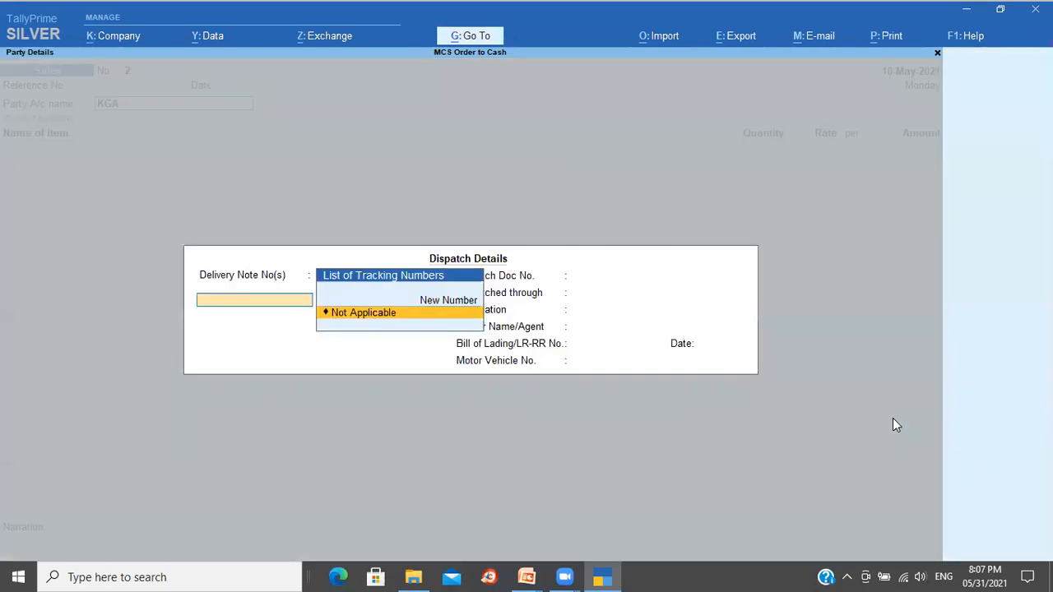
Keep the delivery note as Not Applicable, leave the dispatch details blank, and accept KGA's party details
key("Return")
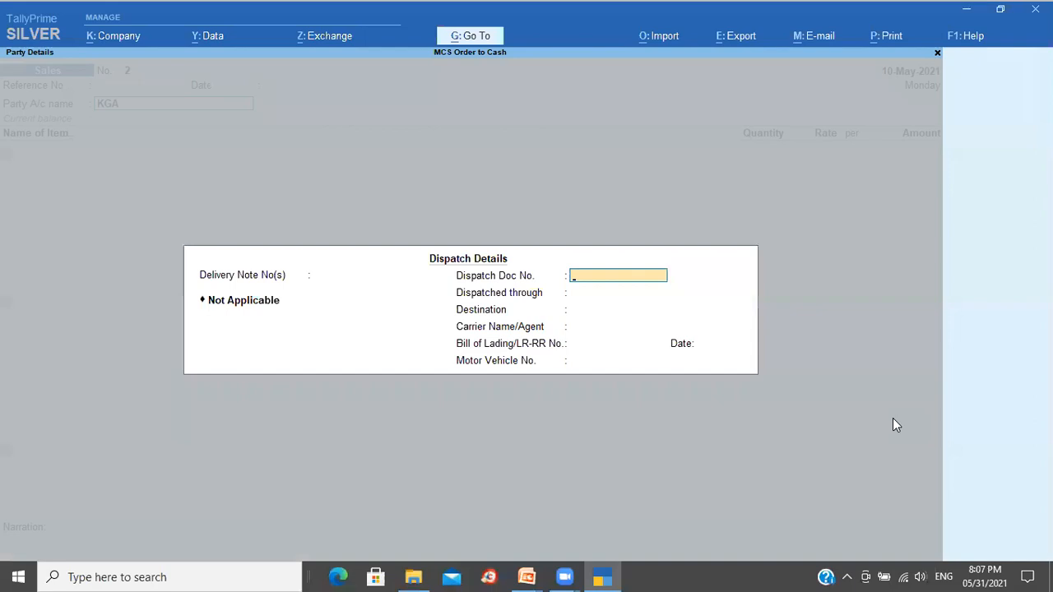
key("Return")
key("Return")
key("Return")
key("Return")
key("Return")
key("Return")
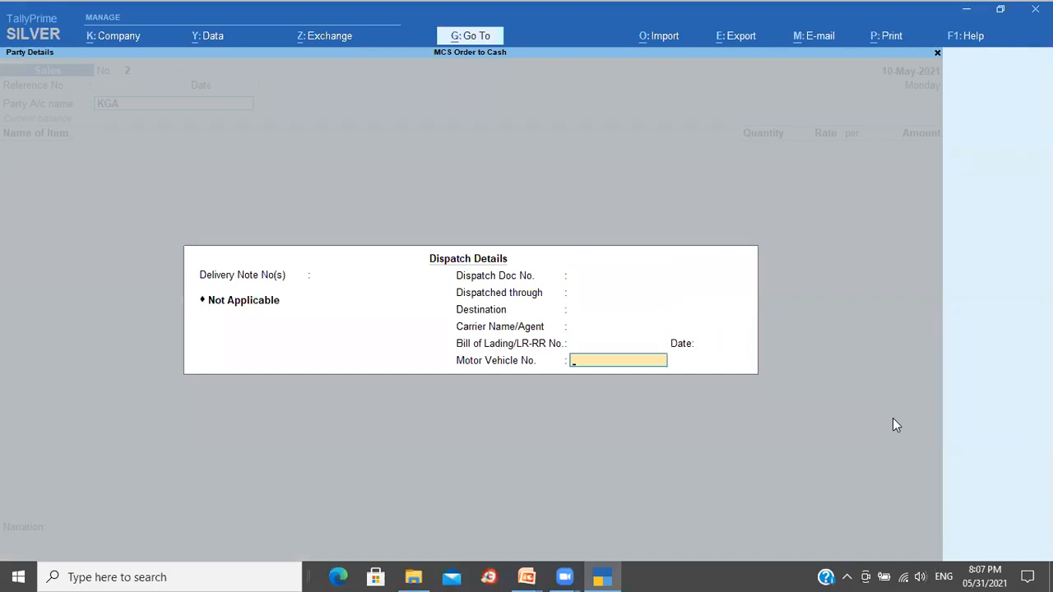
key("Return")
key("Return")
key("Return")
key("Return")
key("Return")
key("Return")
key("Return")
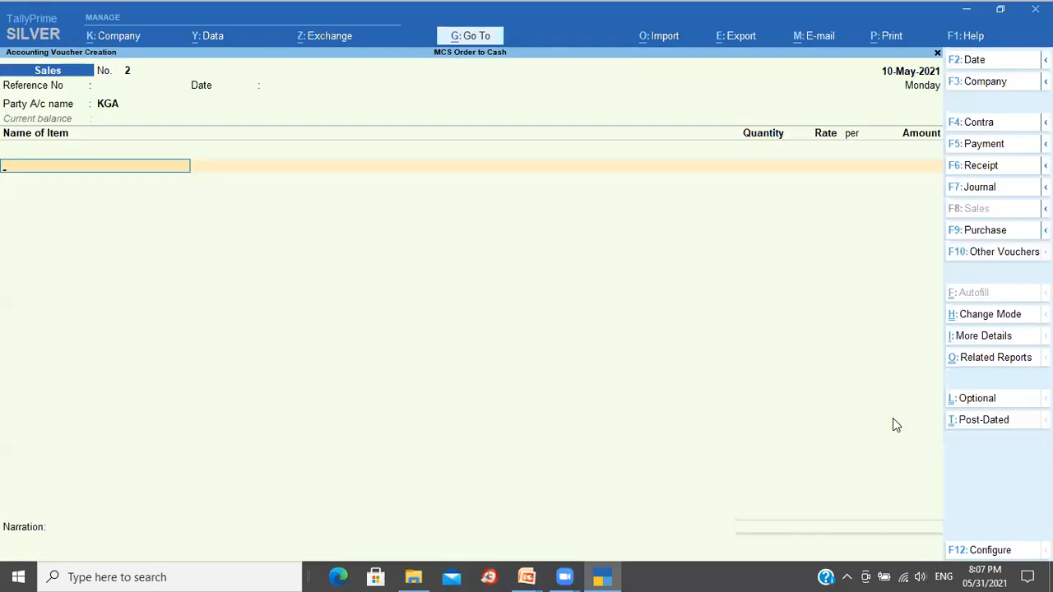
Go through KGA's dispatch and party details again to check for an order number field
key("BackSpace")
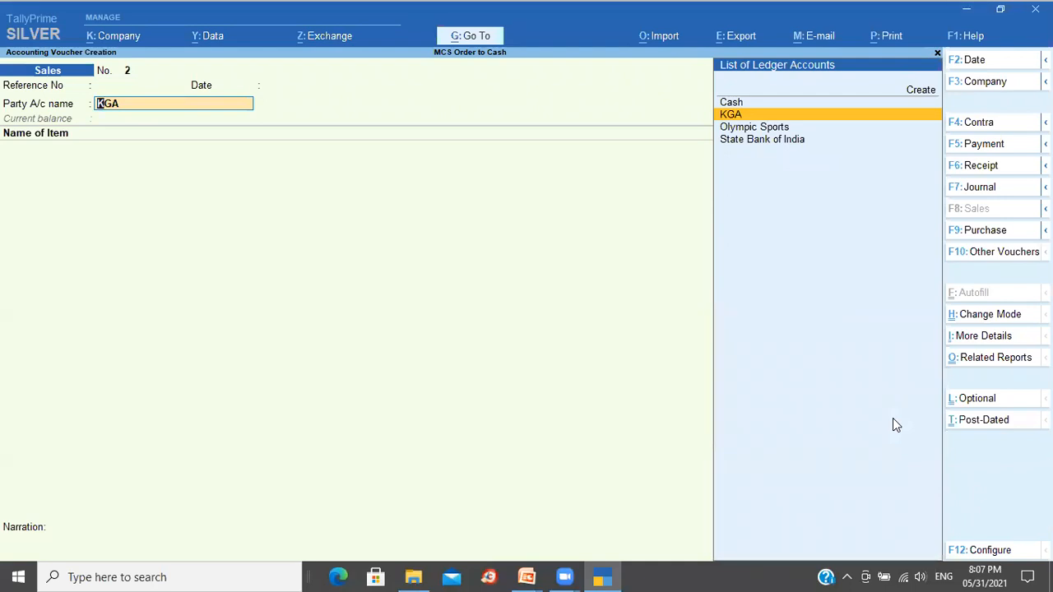
key("Return")
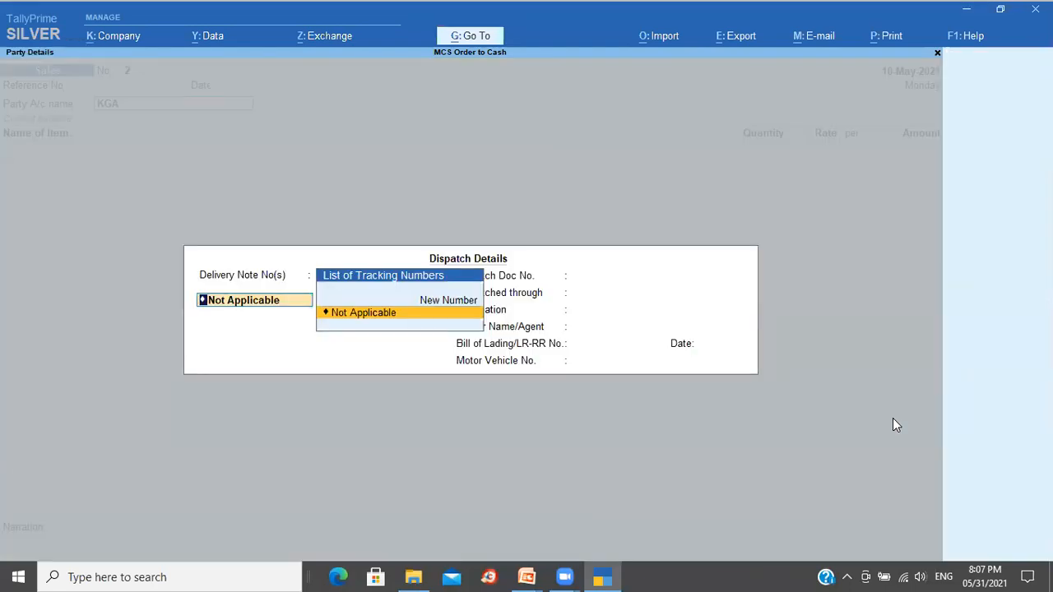
key("Return")
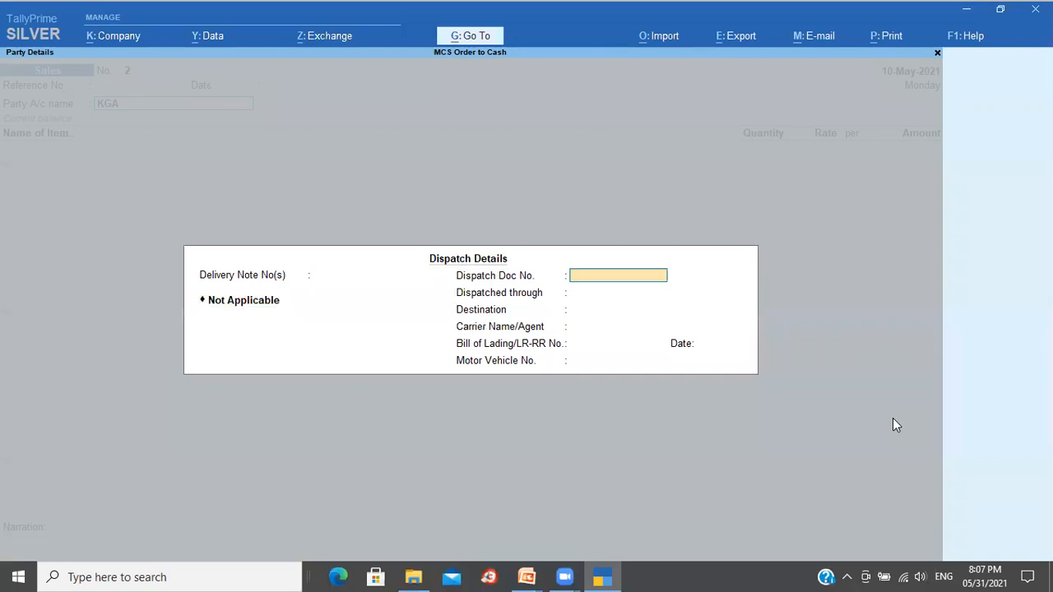
key("Return")
key("Return")
key("Return")
key("Return")
key("Return")
key("Return")
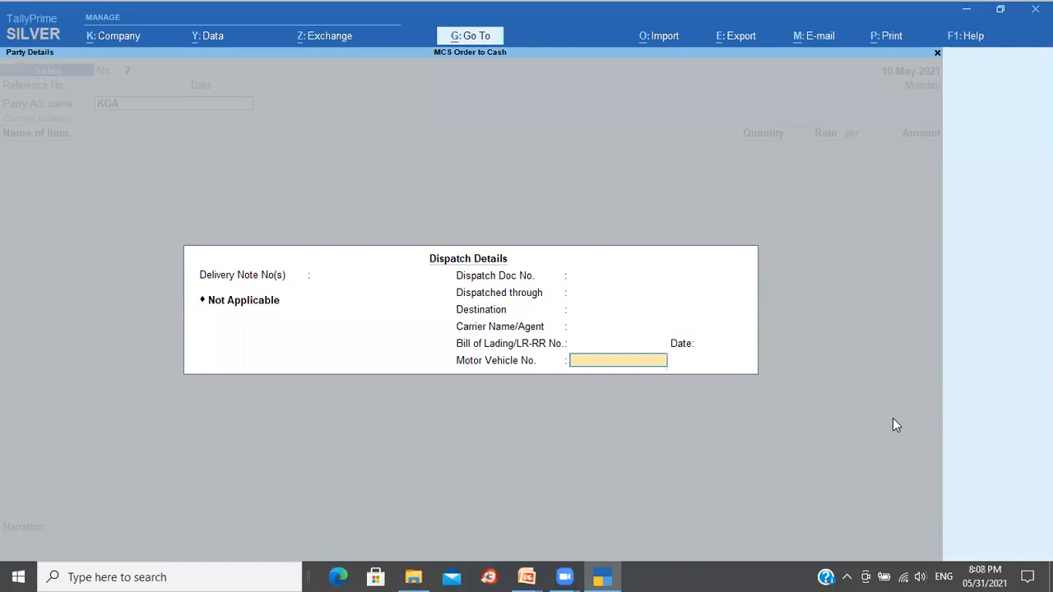
key("Return")
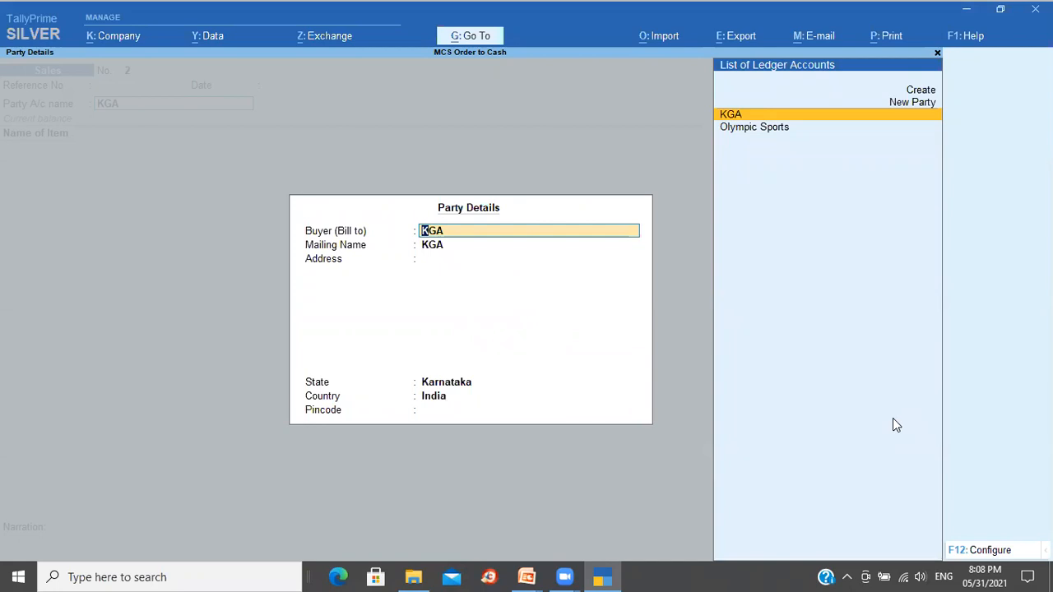
key("ctrl+a")
key("Return")
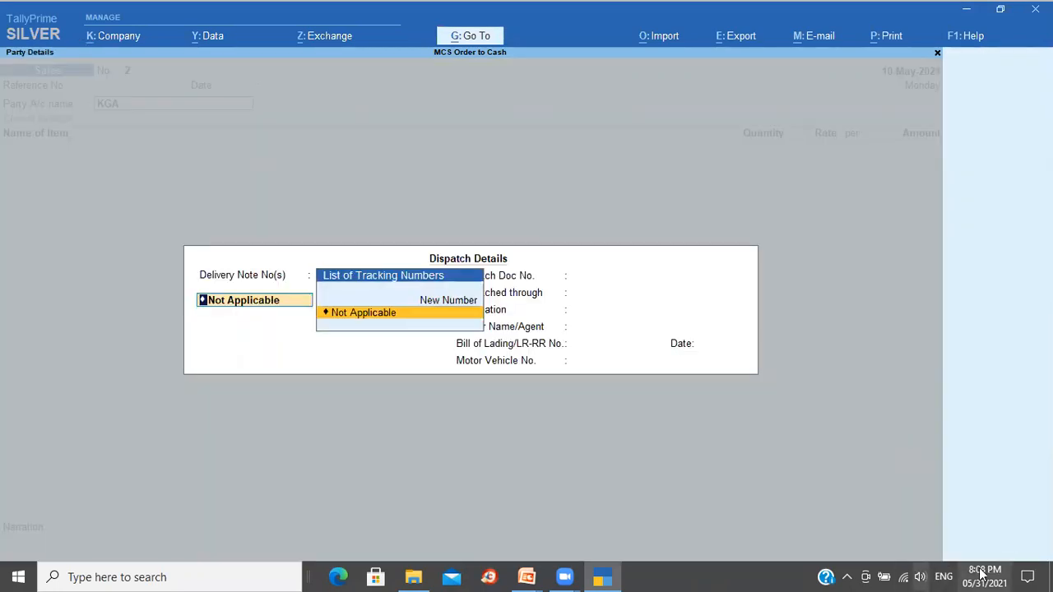
key("Escape")
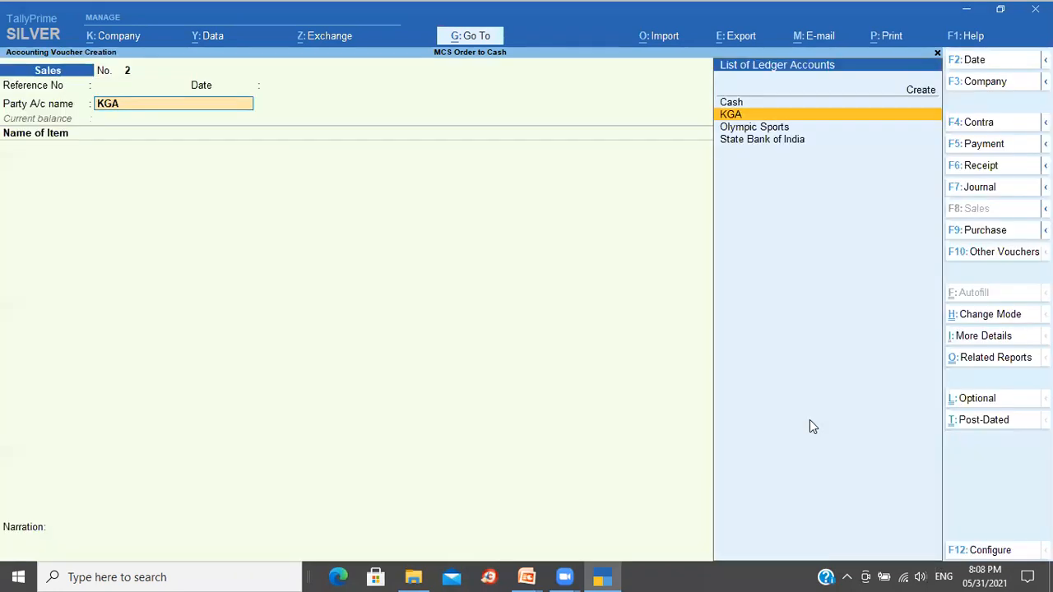
Set Provide Order details to Yes in the sales voucher configuration and save it
left_click(991, 550)
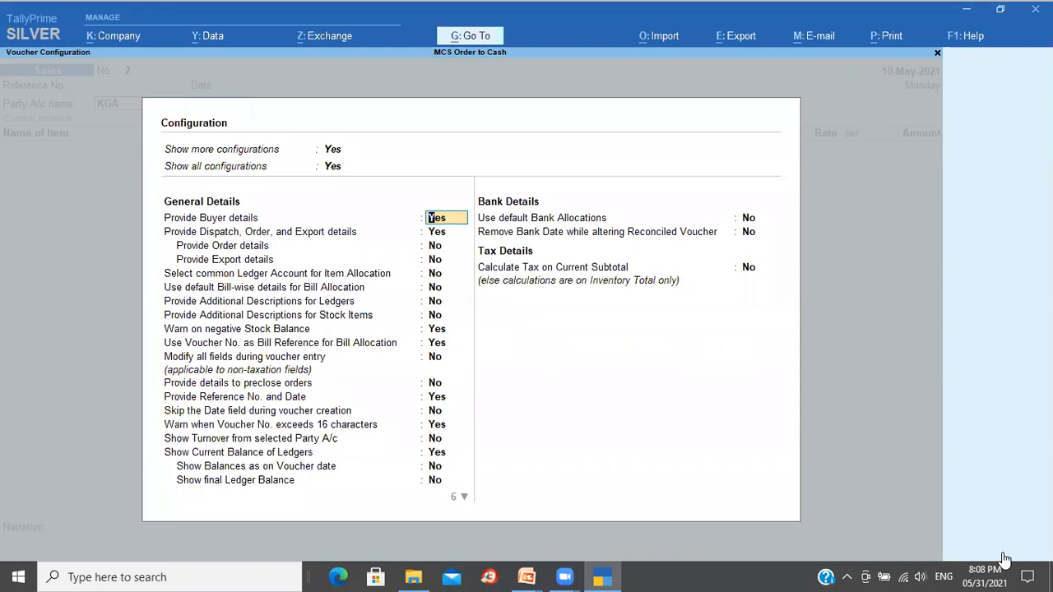
key("Return")
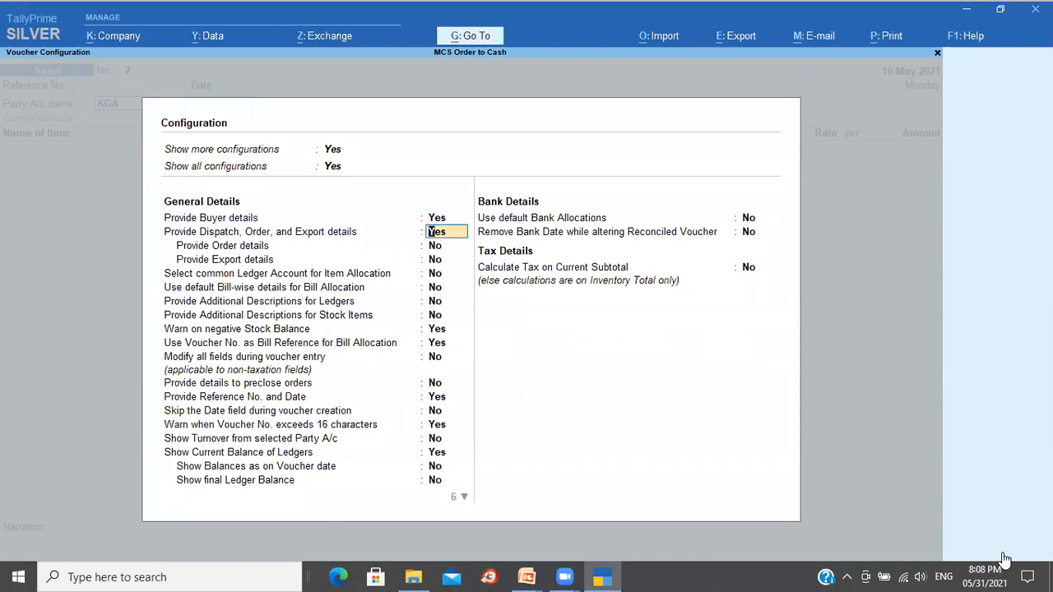
key("Return")
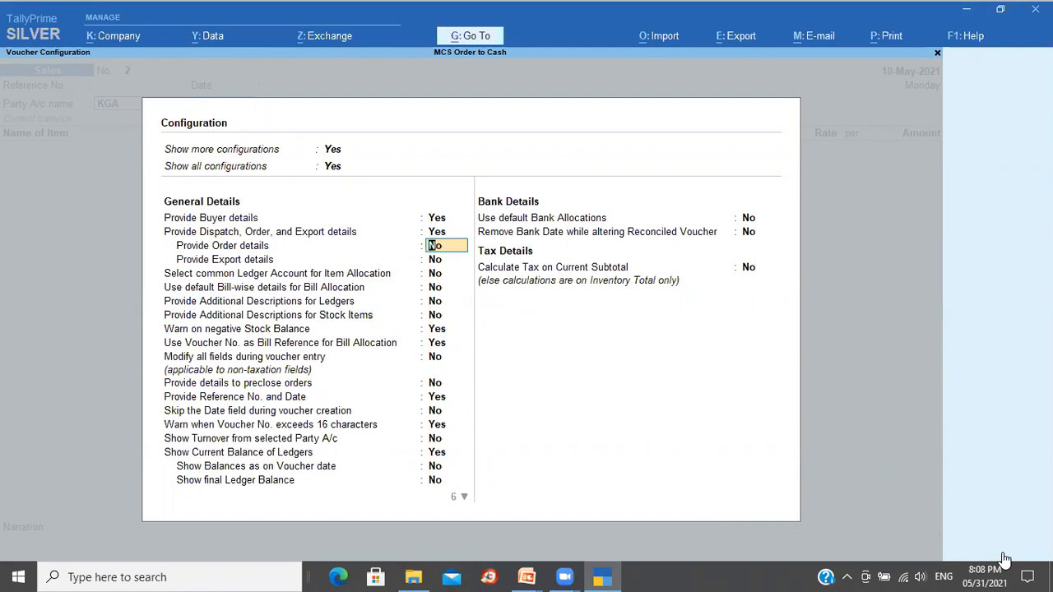
type("y")
key("Return")
key("ctrl+a")
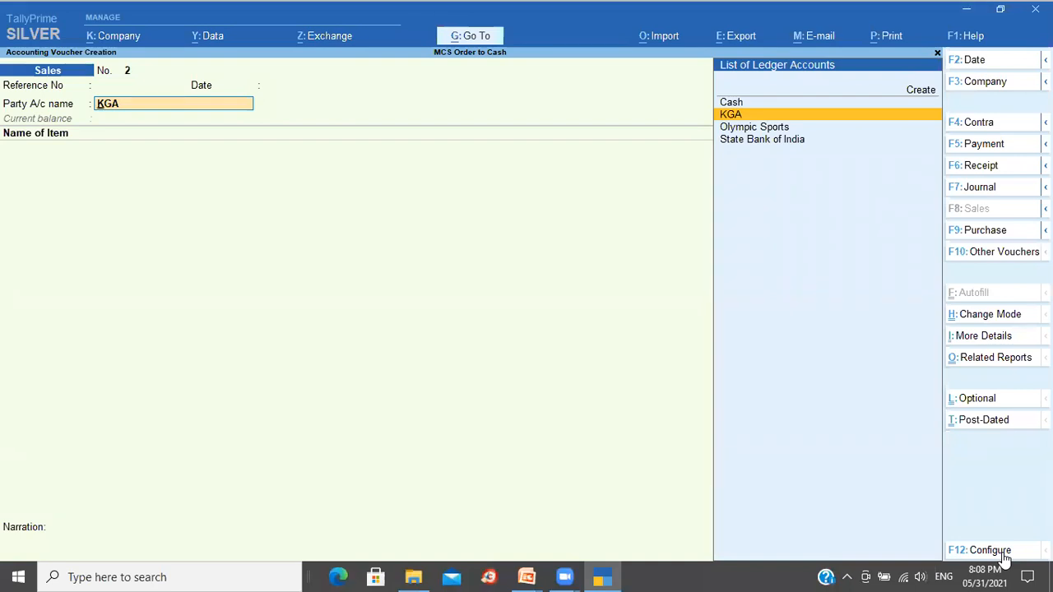
Reopen KGA's dispatch details, keep the delivery note as Not Applicable and leave the remaining dispatch fields blank
key("Return")
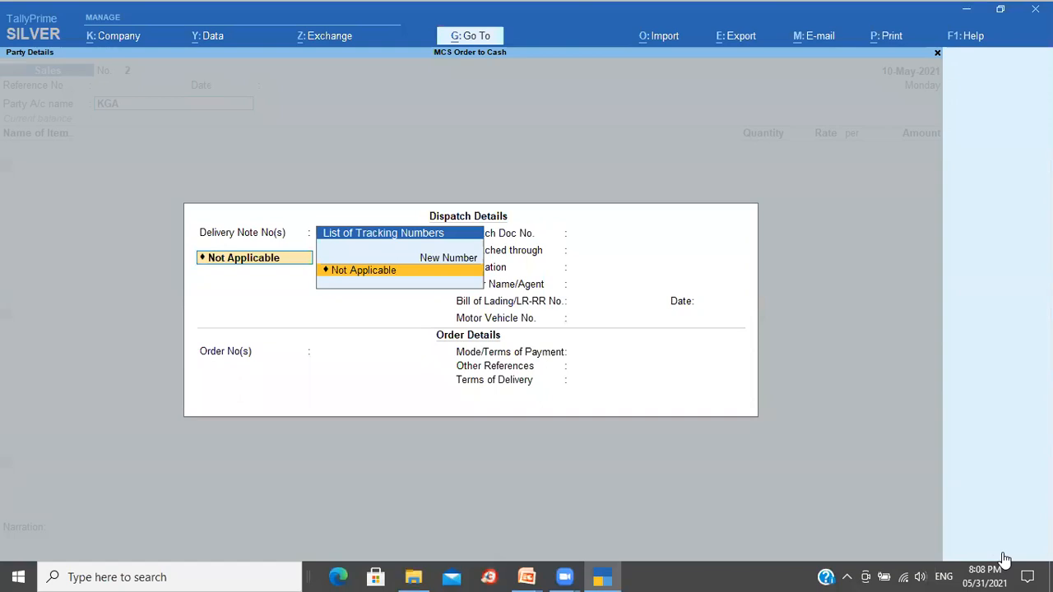
key("Return")
key("Return")
key("Return")
key("Return")
key("Return")
key("Return")
key("Return")
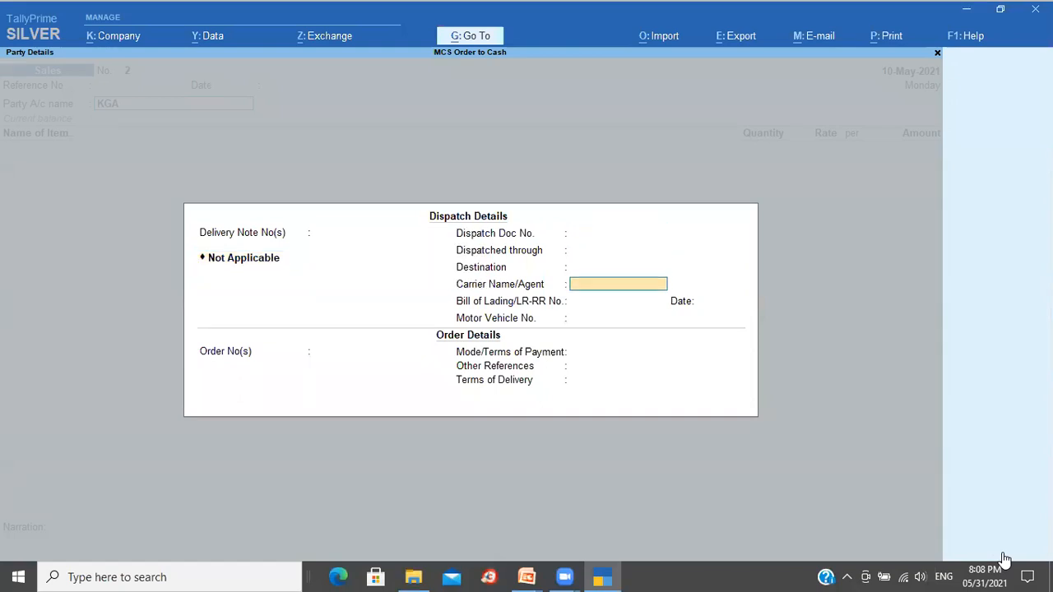
key("Return")
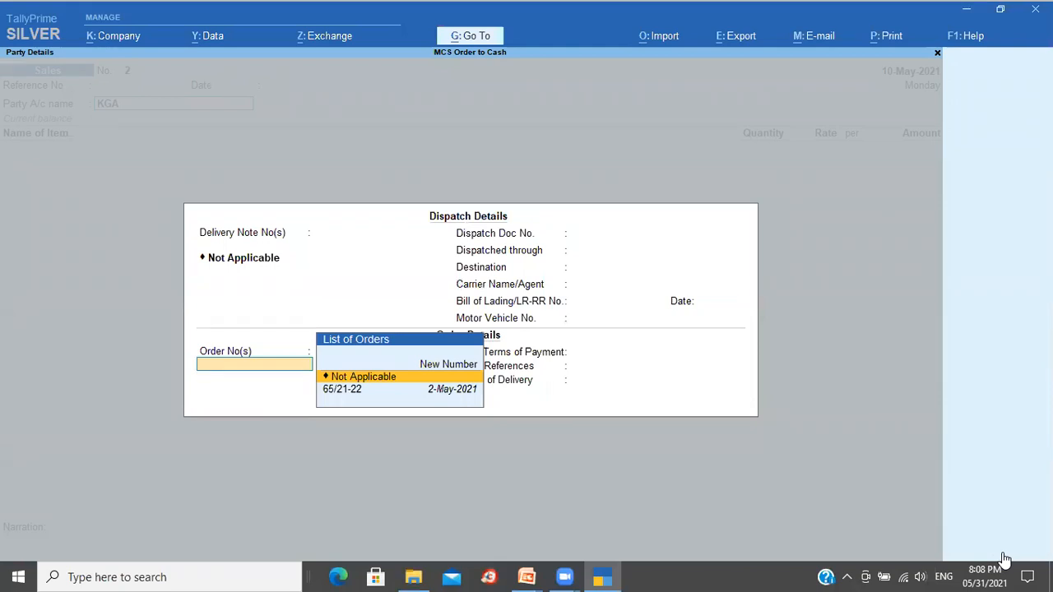
Link the sales voucher to KGA's order of 2-May-2021, leave the payment and delivery terms blank, and accept the party details
key("Down")
key("Return")
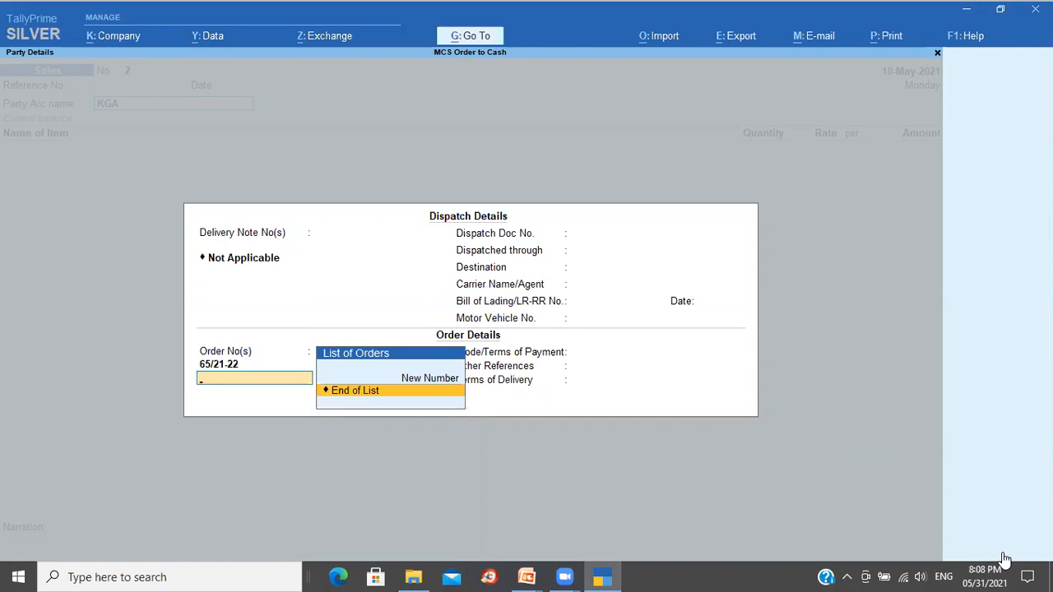
key("Return")
key("Return")
key("Return")
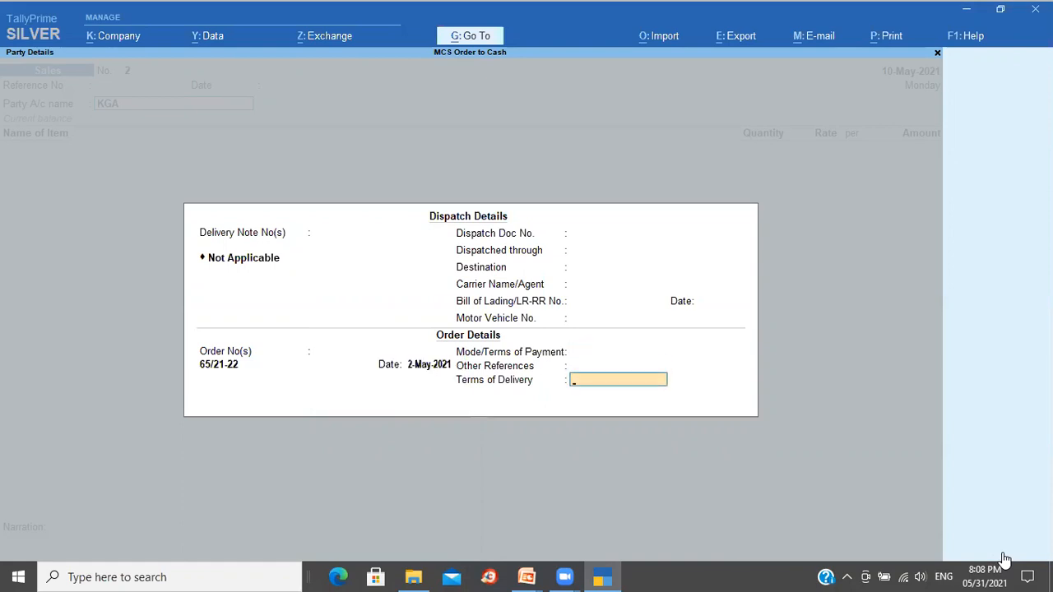
key("Return")
key("ctrl+a")
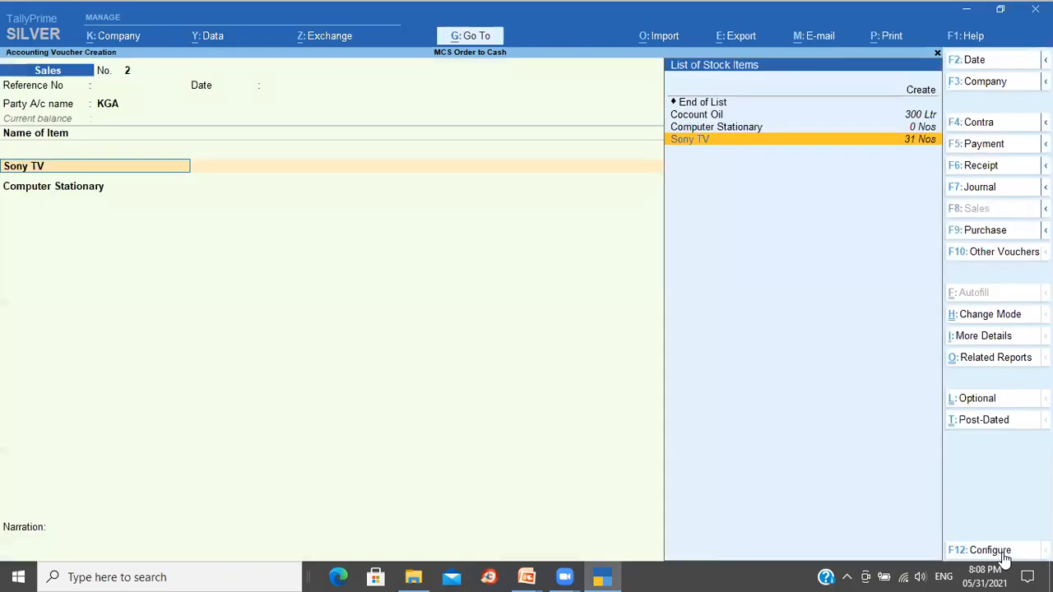
Accept Sony TV's allocation from the linked order with tracking Not Applicable, 3 Nos at 30,000.00, and return to its item name
key("Return")
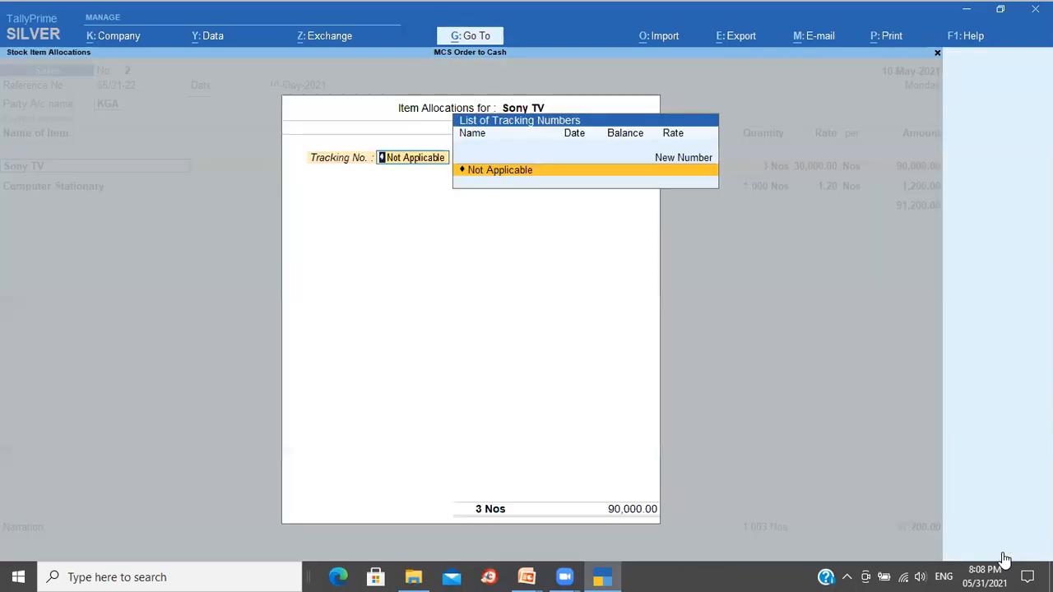
key("Return")
key("Return")
key("Return")
key("Return")
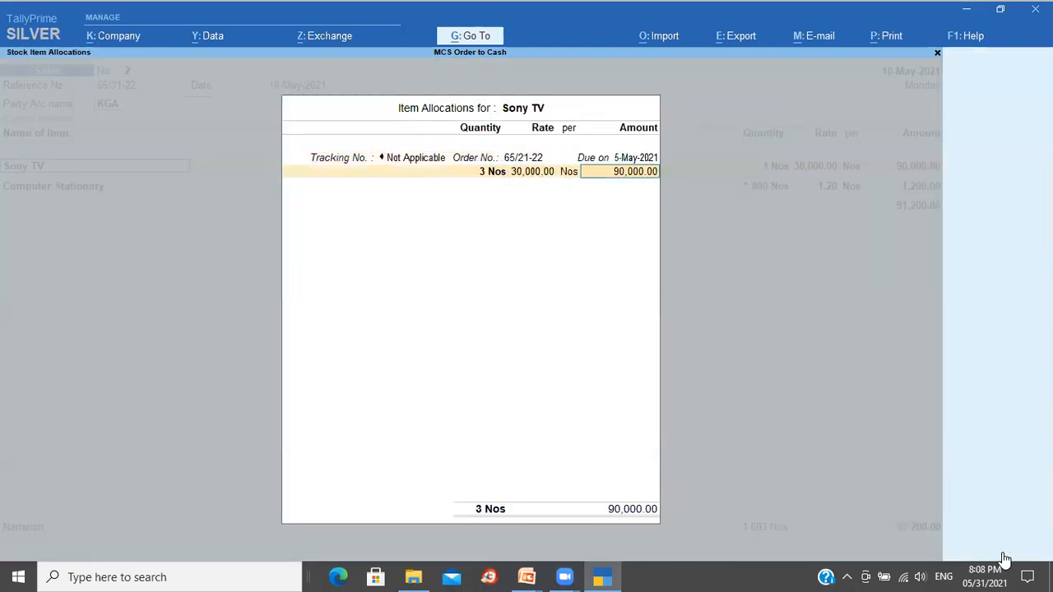
key("Return")
key("Return")
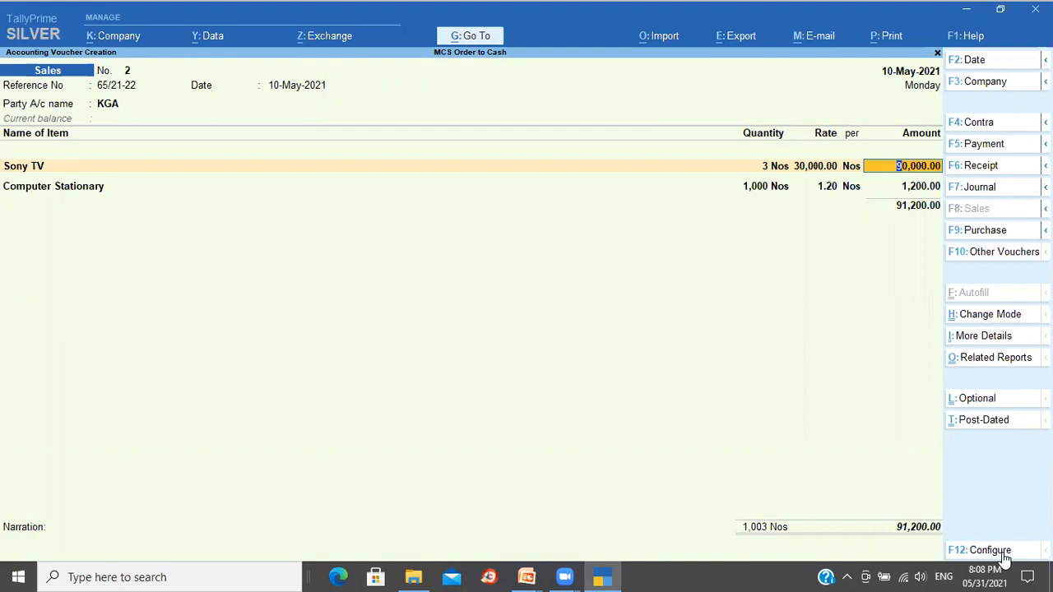
key("BackSpace")
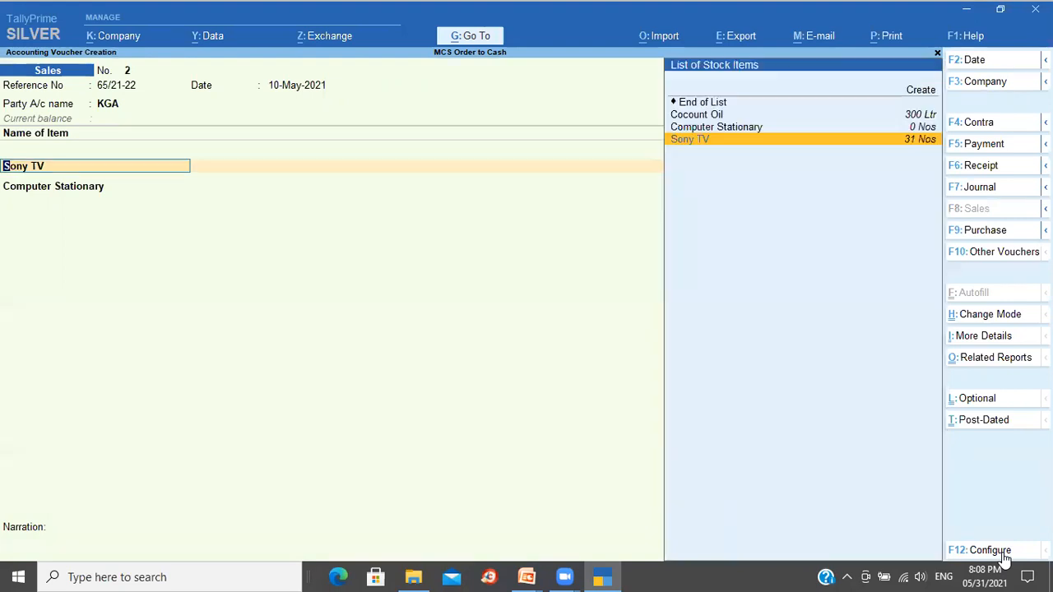
Set Sony TV's quantity to 2 Nos against order 65/21-22 and allocate its 60,000.00 to Sales Account
key("Return")
key("Return")
key("Return")
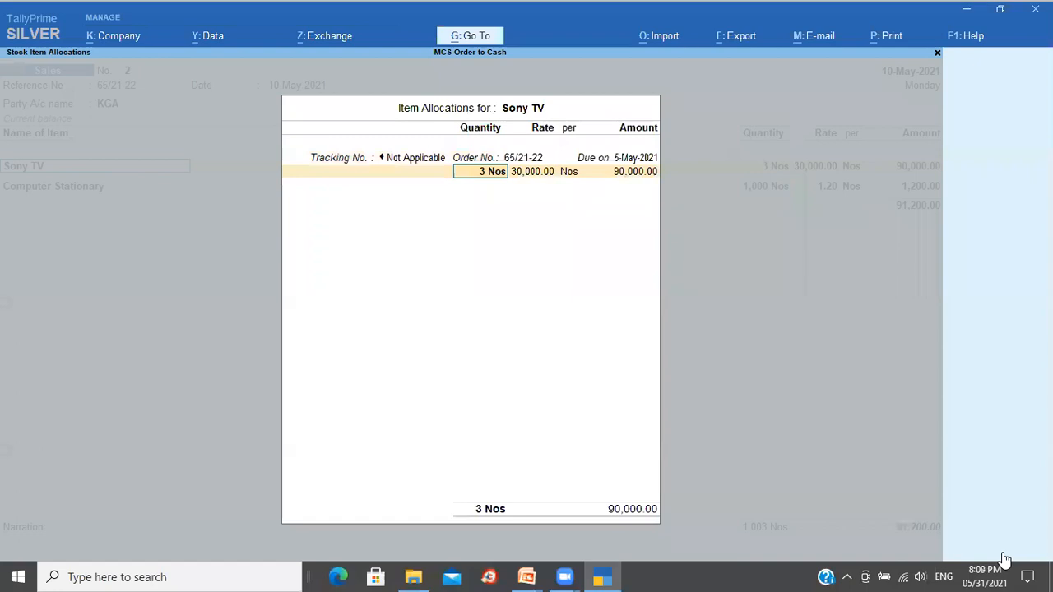
type("2")
key("Return")
key("Return")
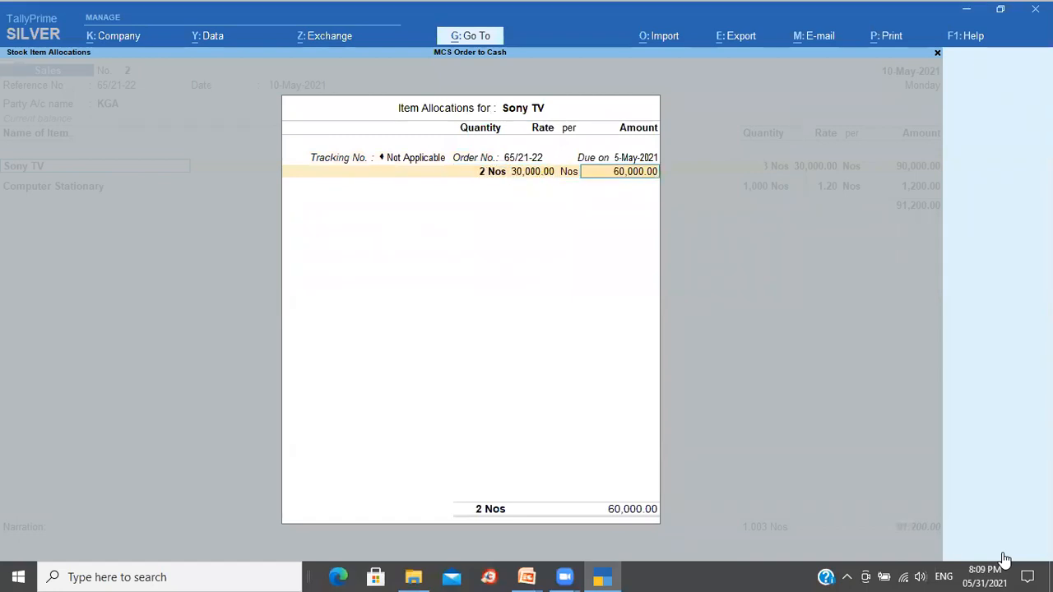
key("Return")
key("Return")
key("Return")
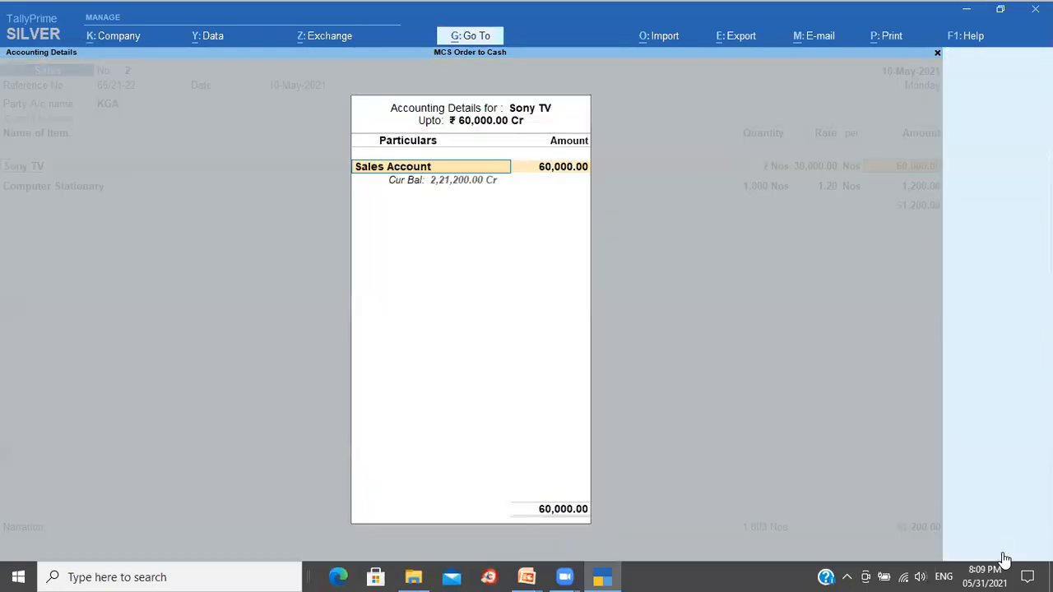
key("Return")
key("Return")
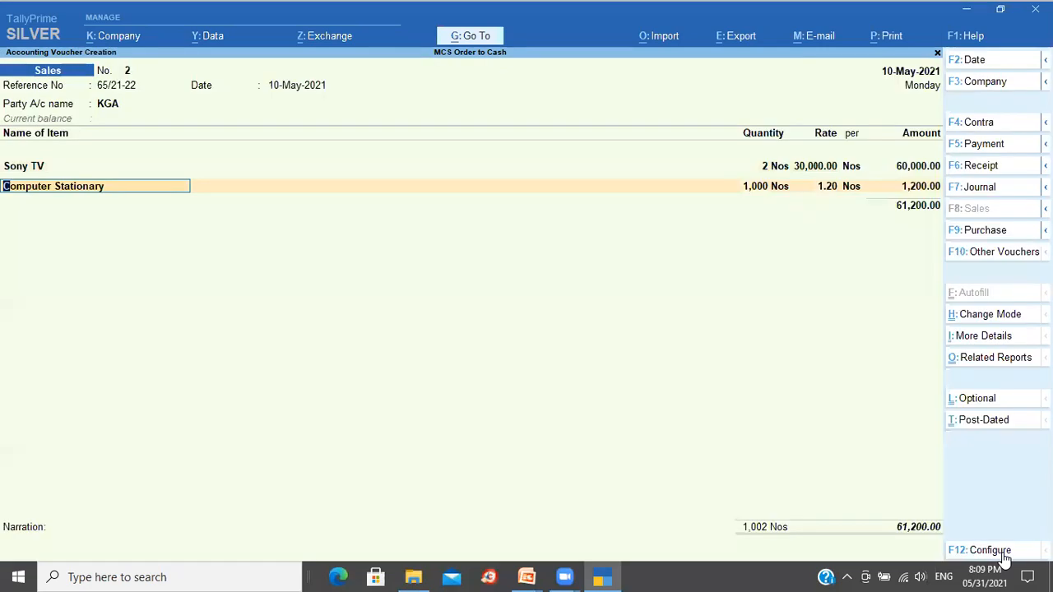
Set Computer Stationary's quantity to 900 Nos against order 65/21-22, keep the rate at 1.20, and allocate 1,080.00 to Sales Account
key("Return")
key("Return")
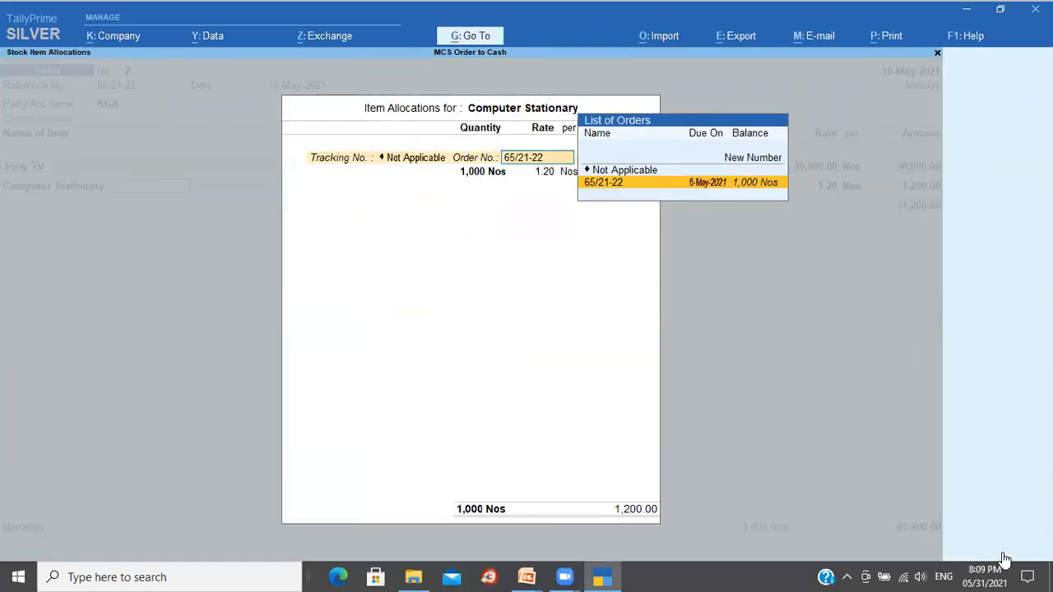
key("Return")
type("900")
key("Return")
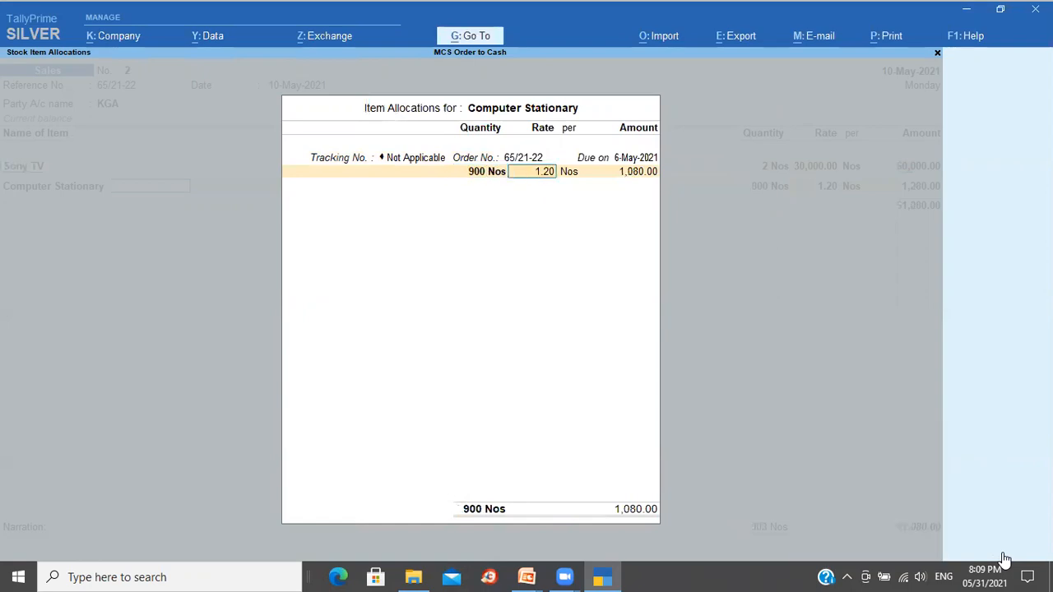
key("Return")
key("Return")
key("Return")
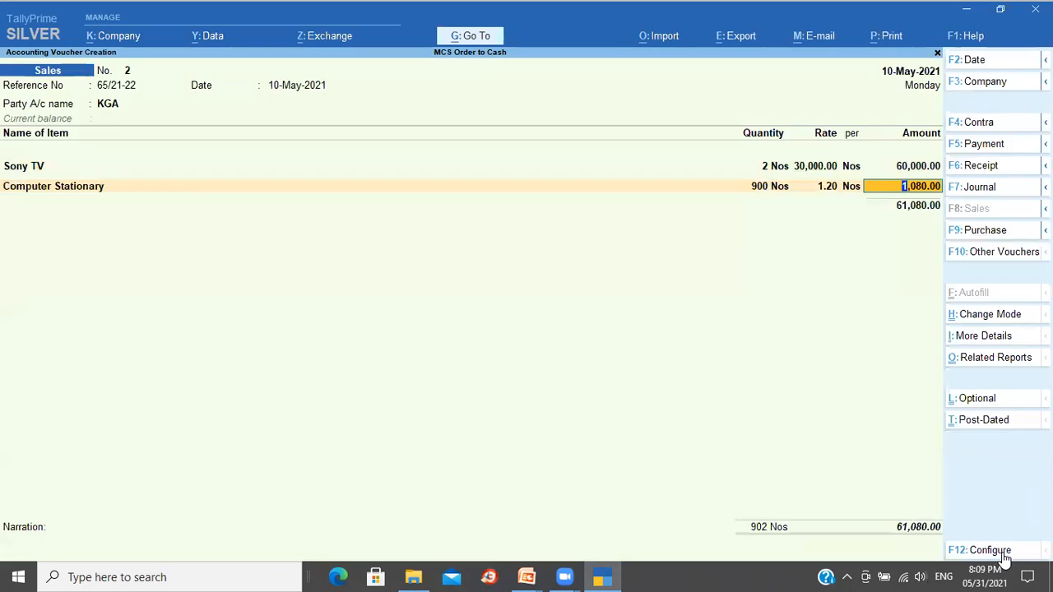
key("Return")
key("Return")
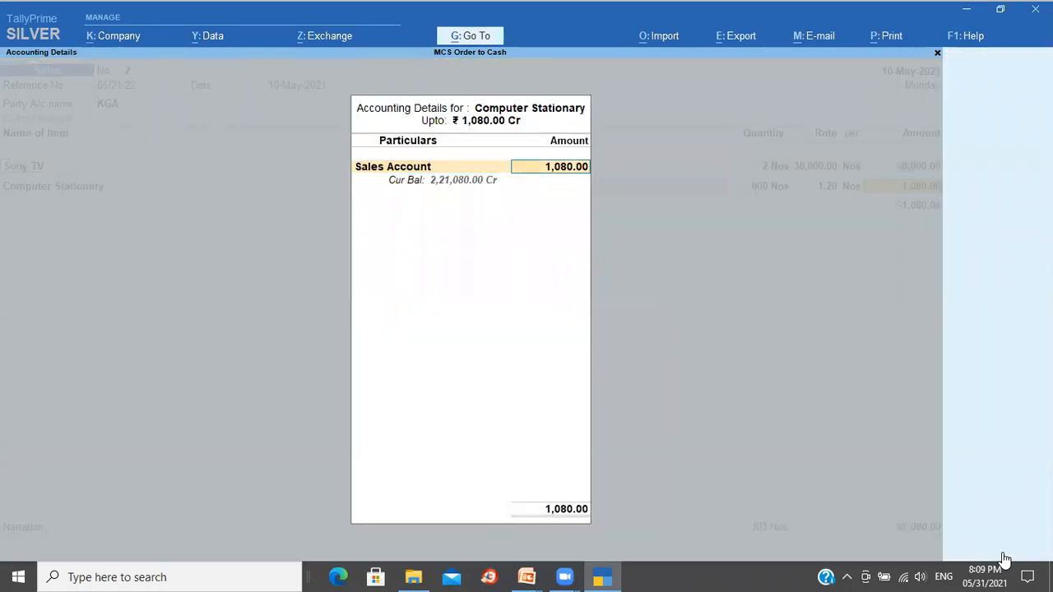
key("Return")
key("Return")
End the item list and give KGA's new bill reference 2 a credit period of 10 days for 61,080.00 Dr
key("Return")
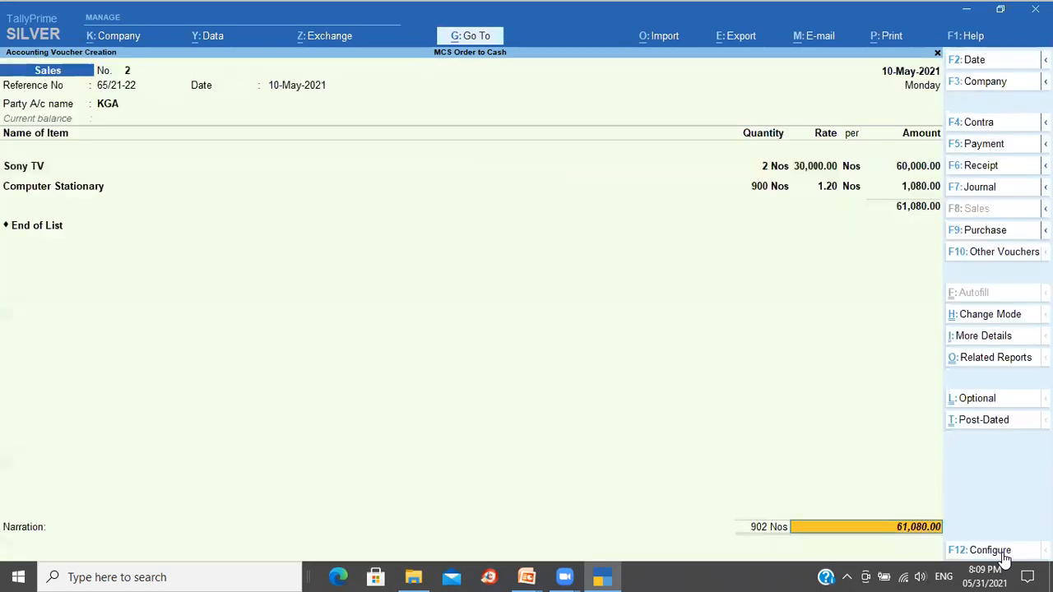
key("Return")
key("Return")
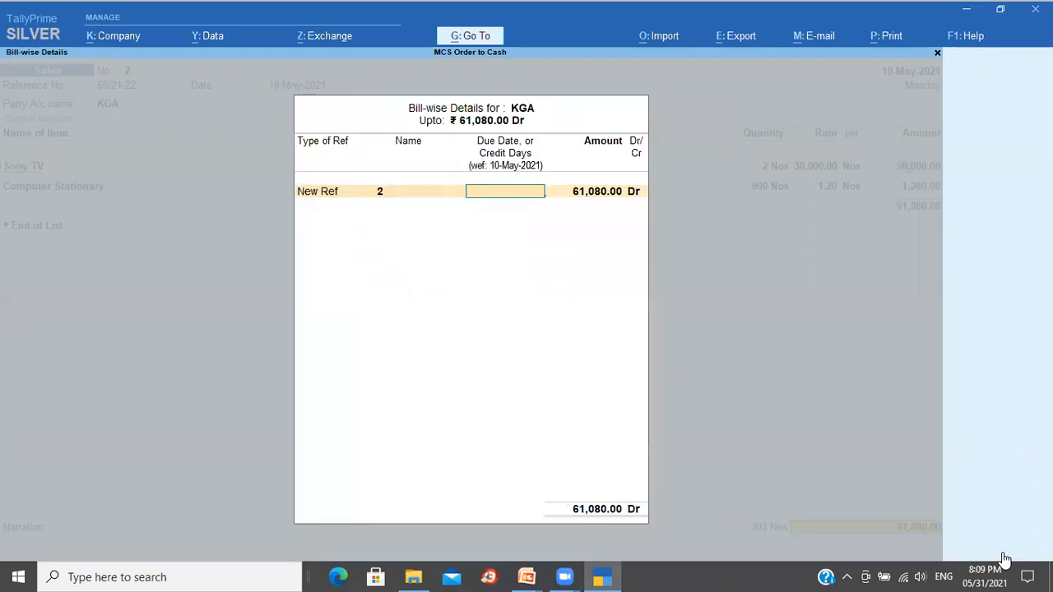
type("10")
key("Return")
key("Return")
key("Return")
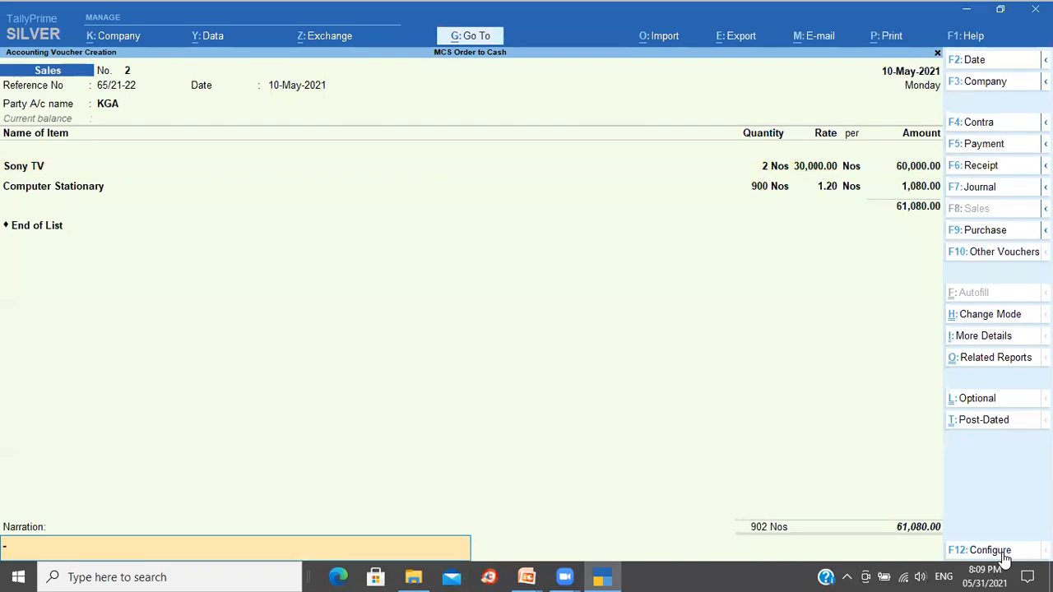
Enter the narration "sales", save the sales voucher and leave voucher creation
type("sales")
key("Return")
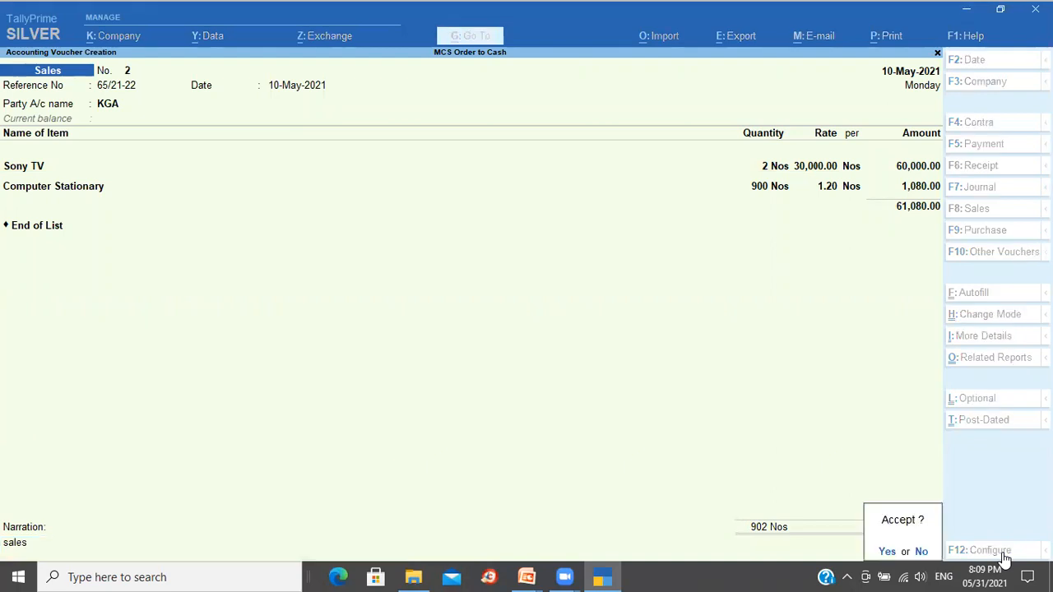
key("Return")
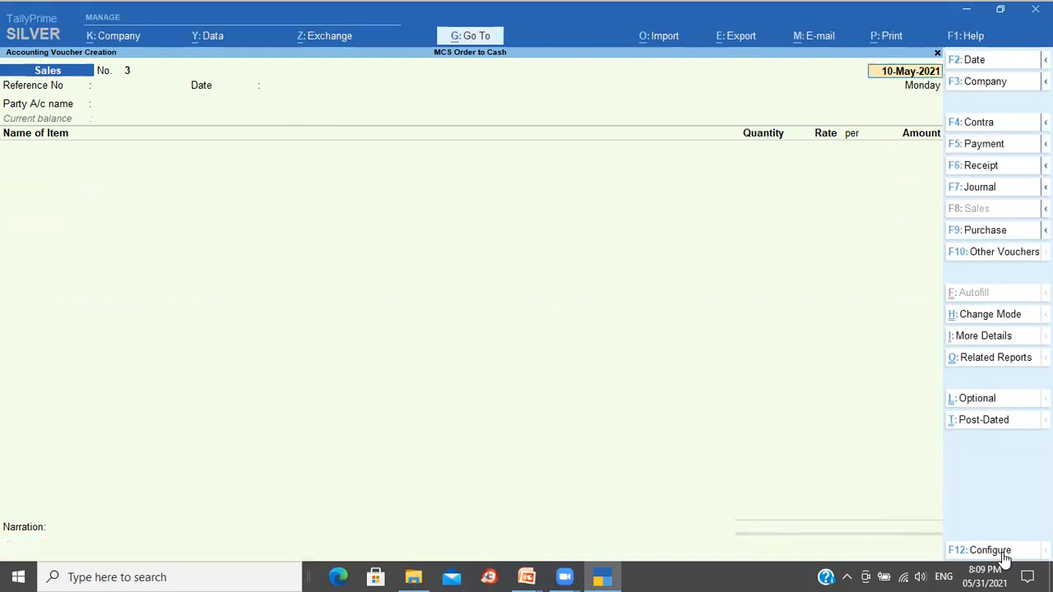
key("BackSpace")
key("Escape")
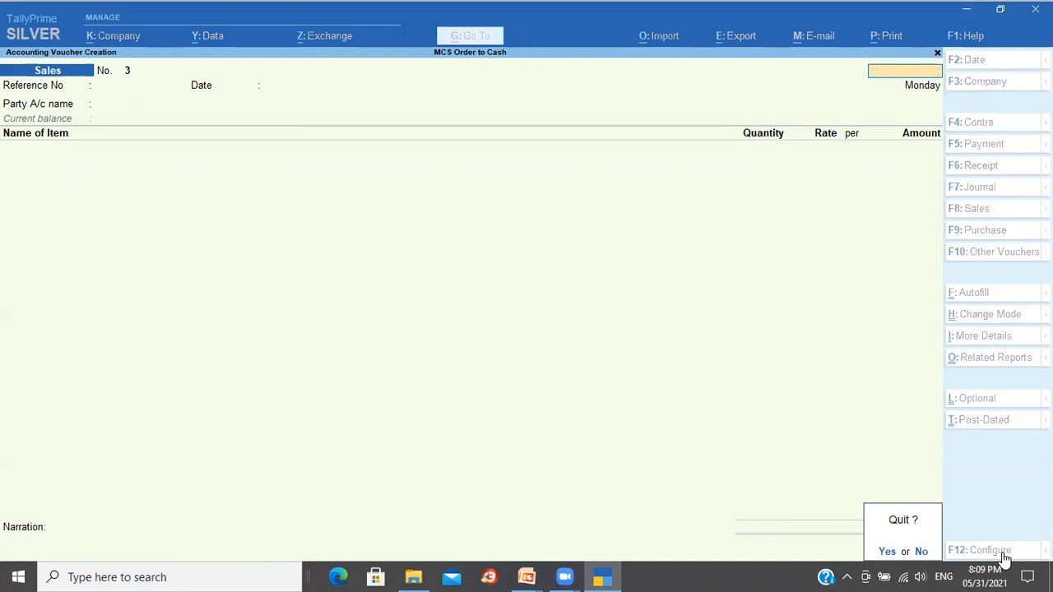
key("Return")
Open Computer Stationary for alteration from the Stock Summary and set its opening balance quantity to 5,000 Nos
key("s")
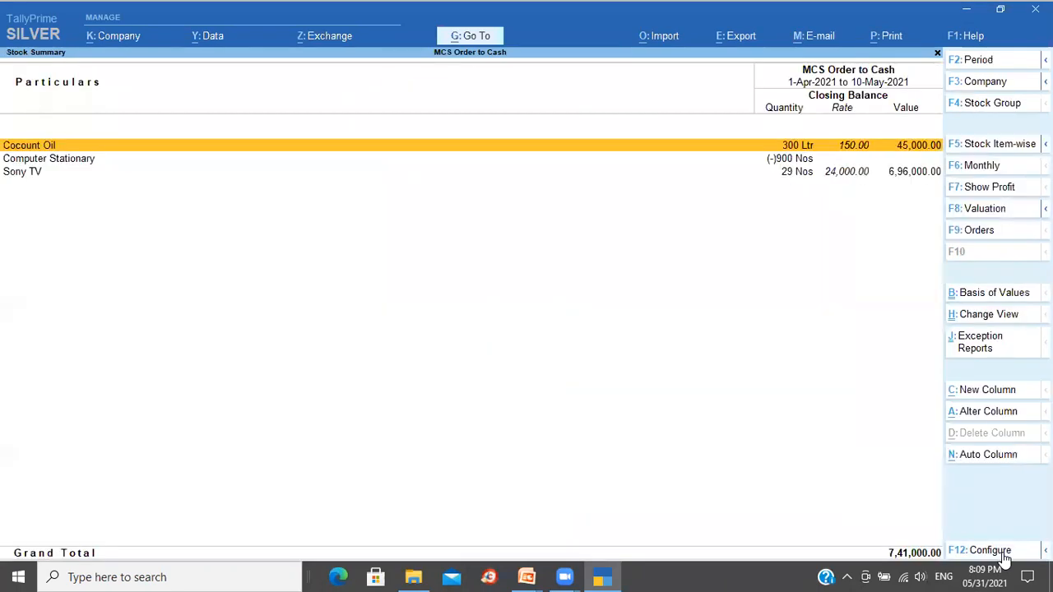
key("Down")
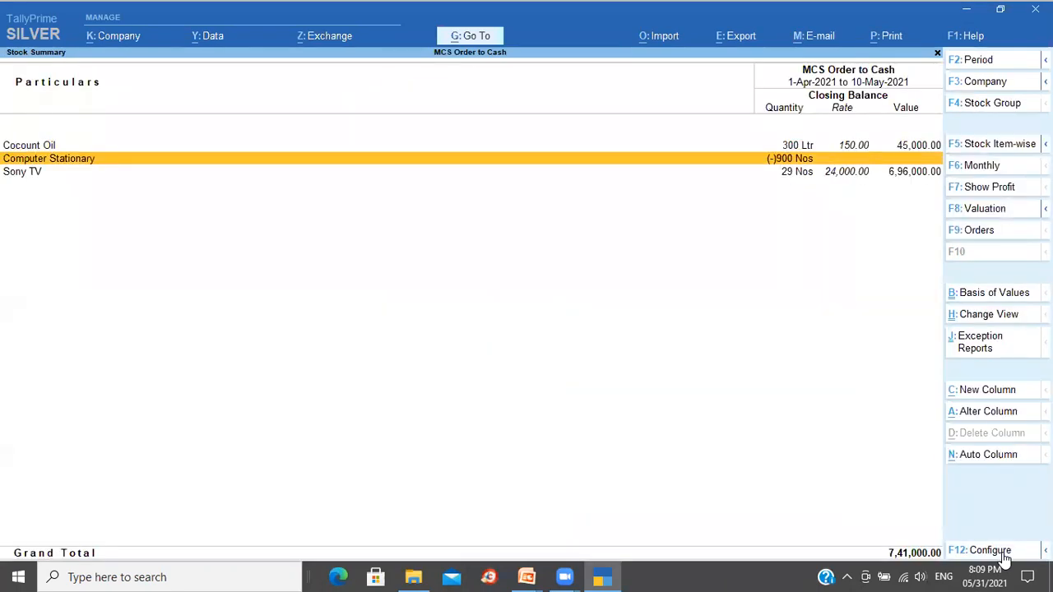
key("ctrl+Return")
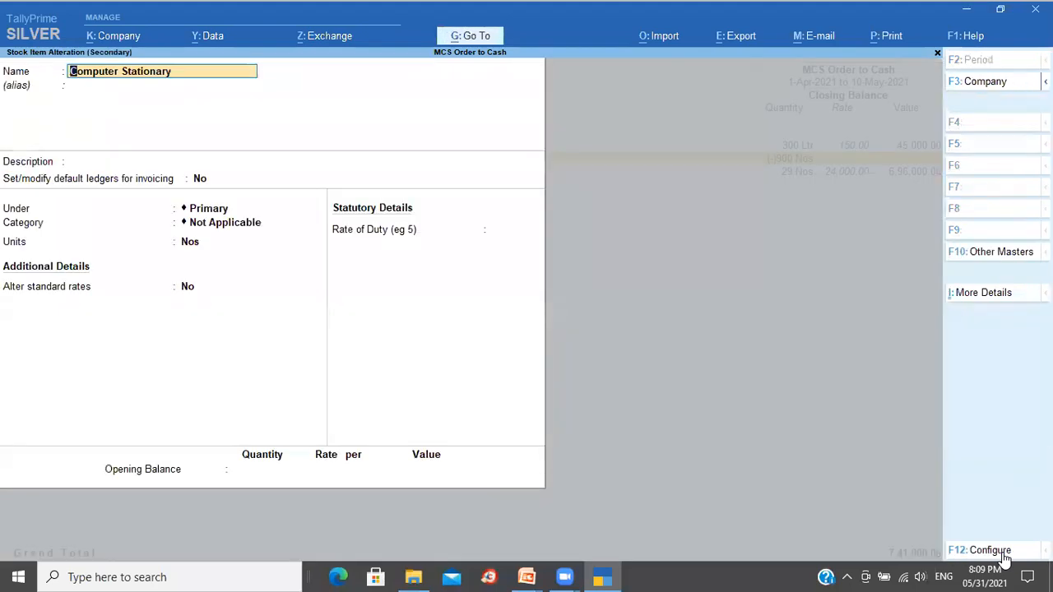
key("ctrl+End")
type("5000")
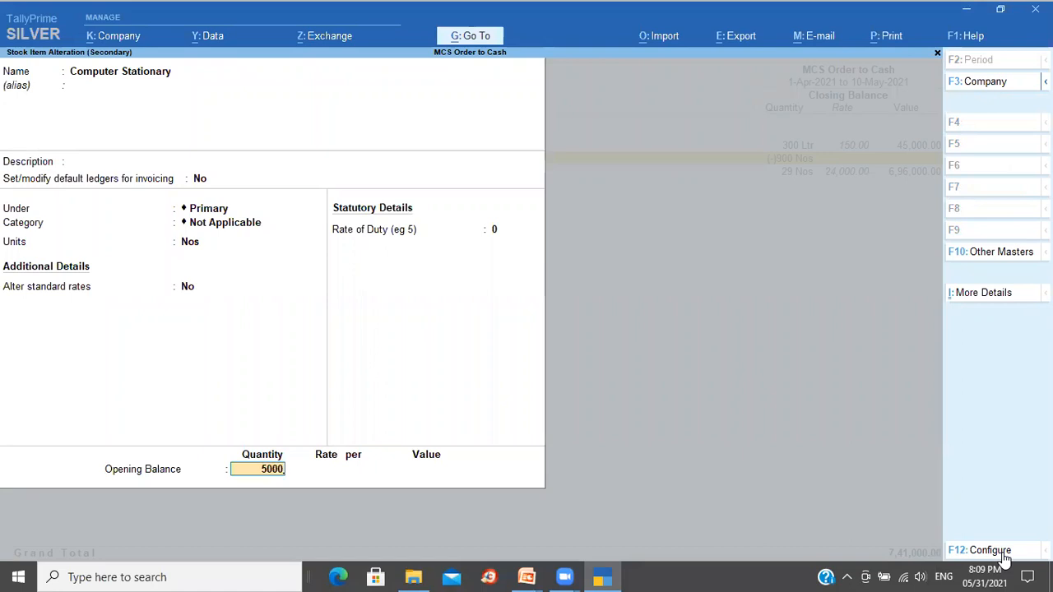
key("Return")
key("Return")
key("Return")
key("Escape")
key("shift+Tab")
key("shift+Tab")
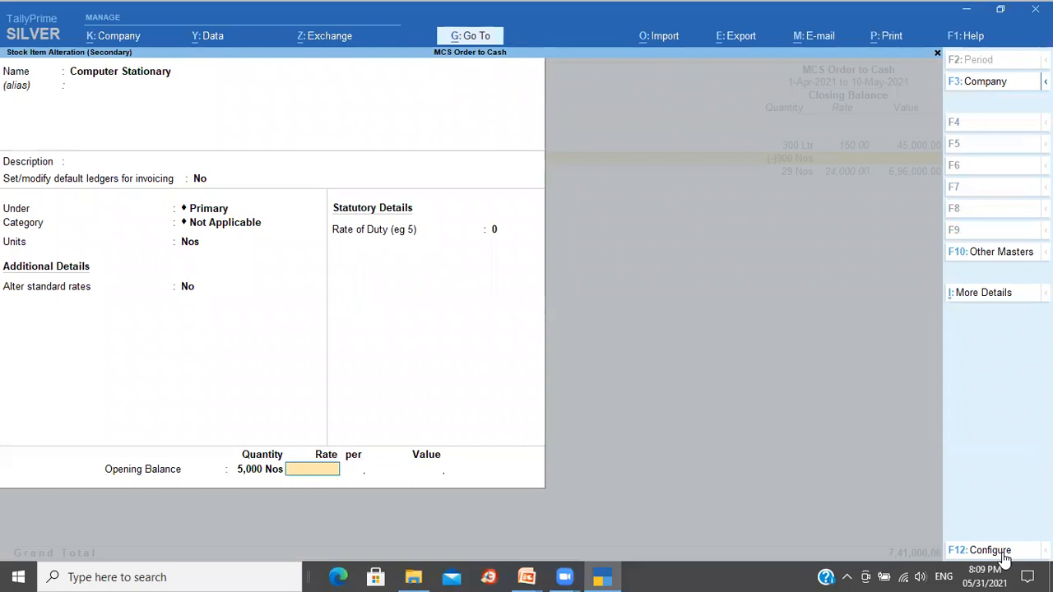
Set Computer Stationary's opening balance rate to 0.8 per Nos and save the stock item
type("0.8")
key("Return")
key("Return")
key("Return")
key("Return")
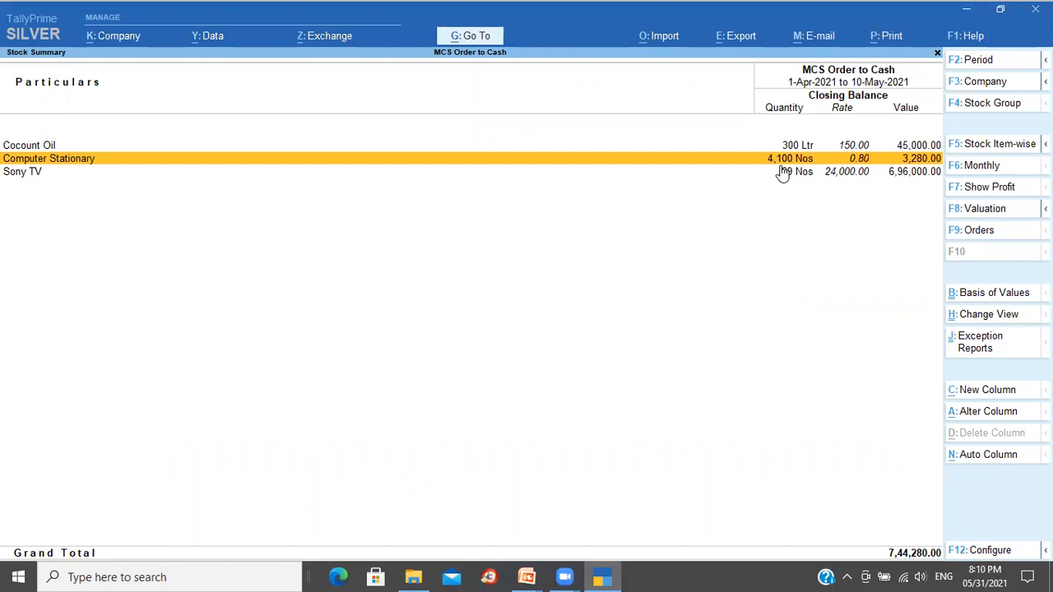
Configure the Stock Summary to show the opening balance, goods inwards and goods outwards, and save the configuration
key("F12")
key("Return")
key("Return")
key("Return")
key("Return")
type("y")
key("Return")
type("y")
key("Return")
type("y")
key("Return")
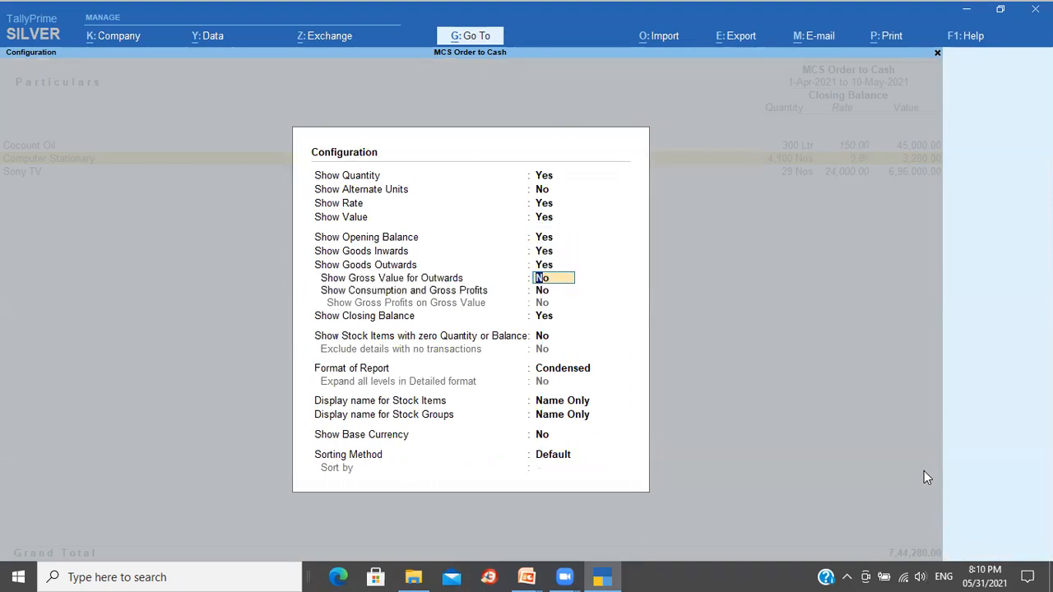
key("ctrl+a")
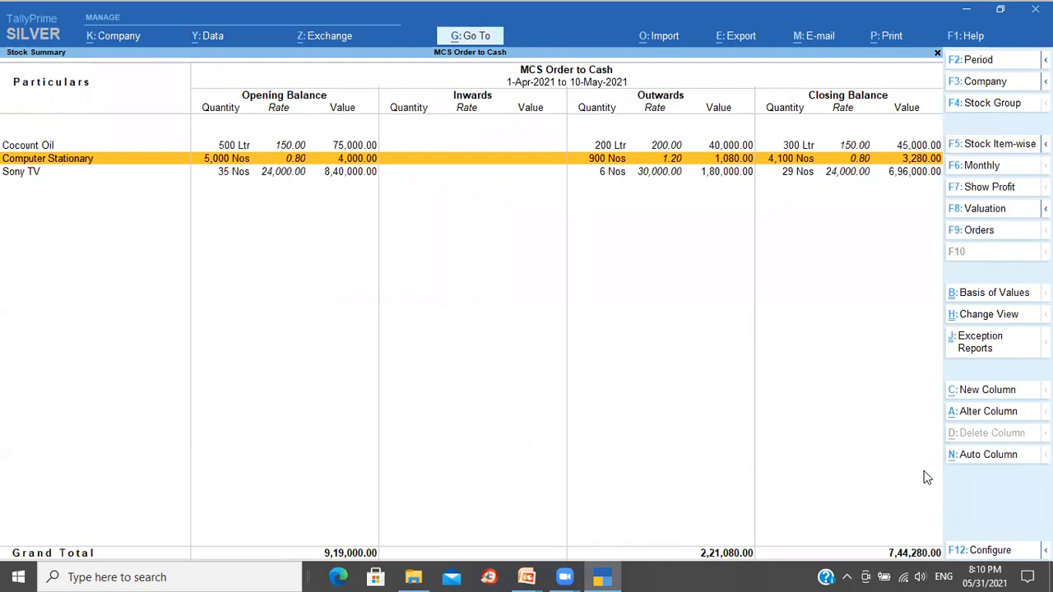
Examine Sony TV's monthly summary and its May stock vouchers, then return to the Gateway of Tally
key("Down")
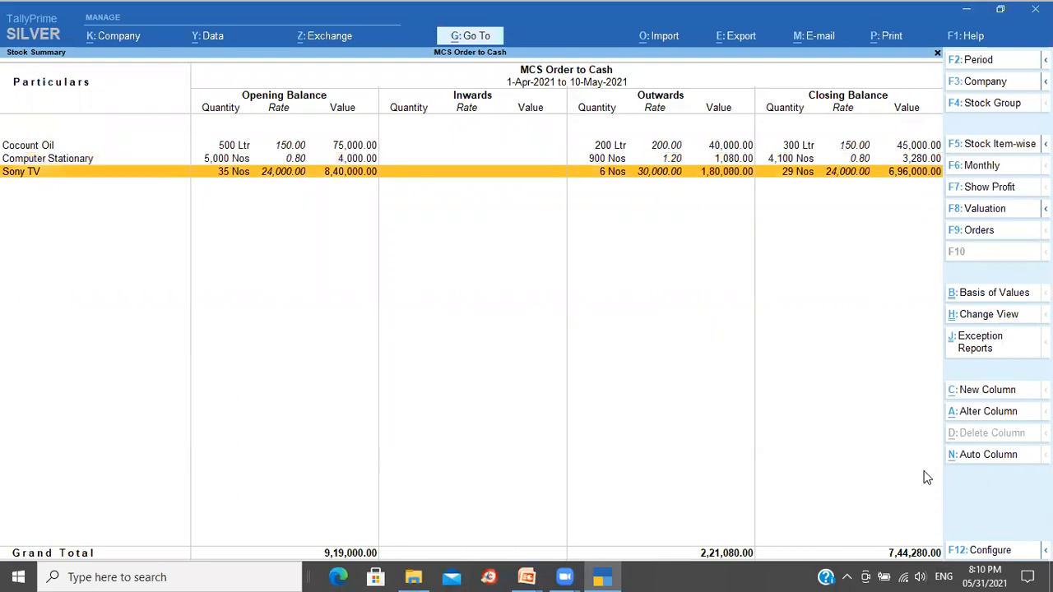
key("Return")
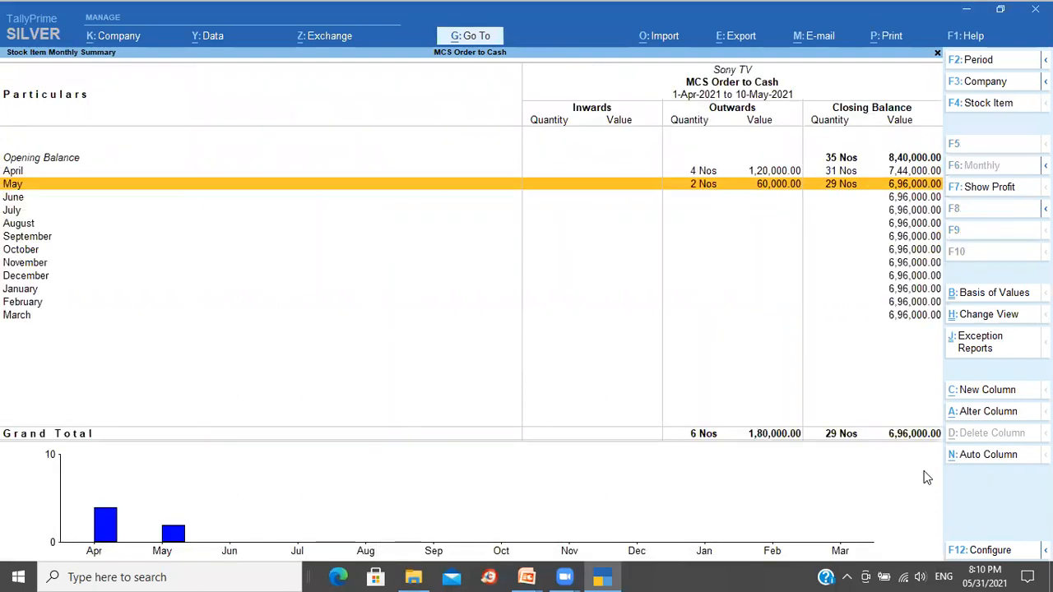
key("Return")
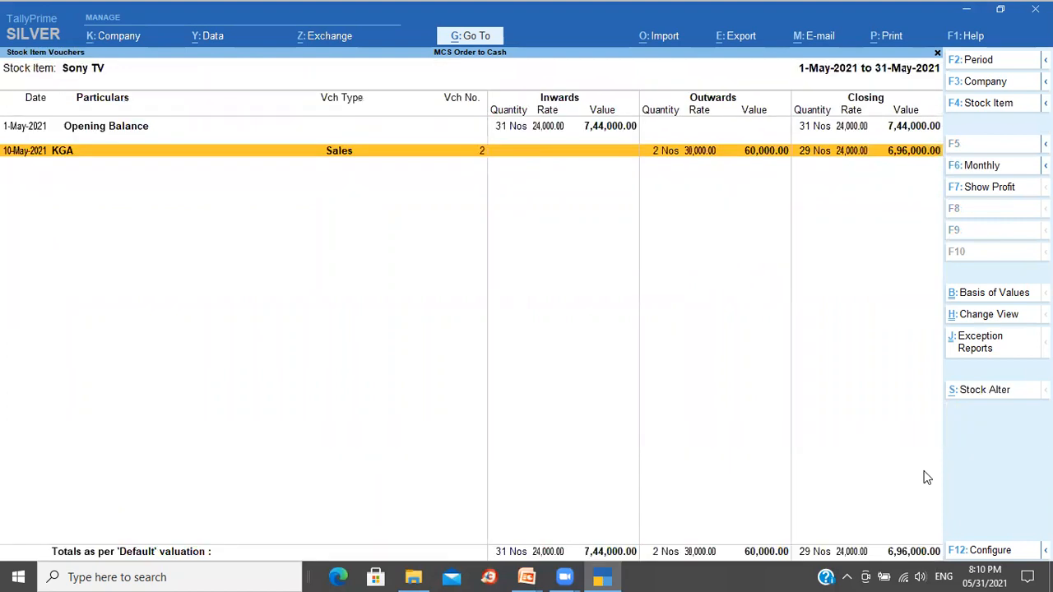
key("Escape")
key("Escape")
key("Escape")
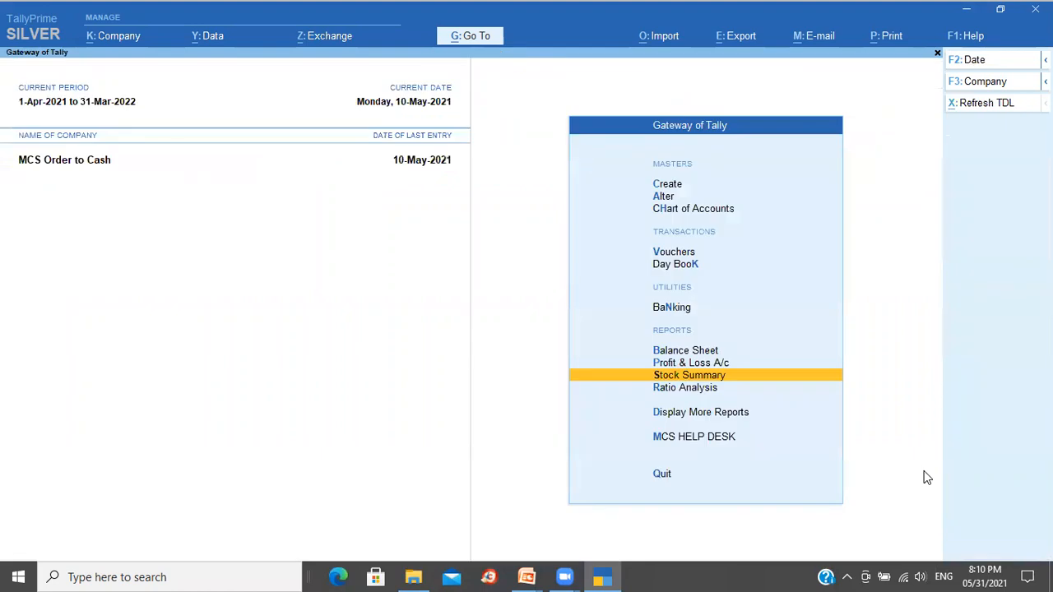
View the Profit & Loss A/c with Sales Accounts expanded, then close the report
key("Up")
key("Return")
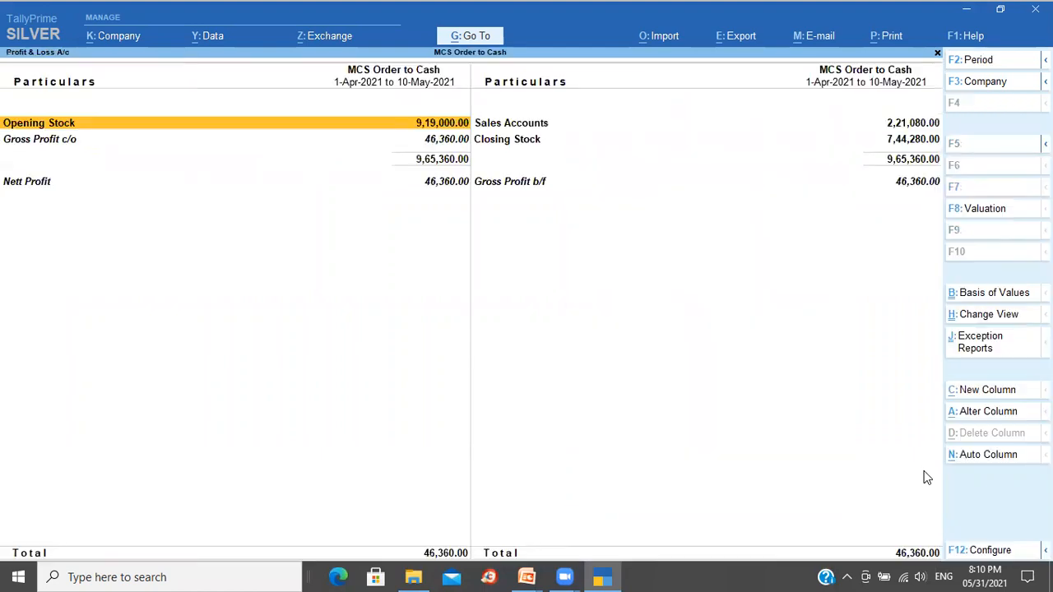
key("Right")
key("shift+Return")
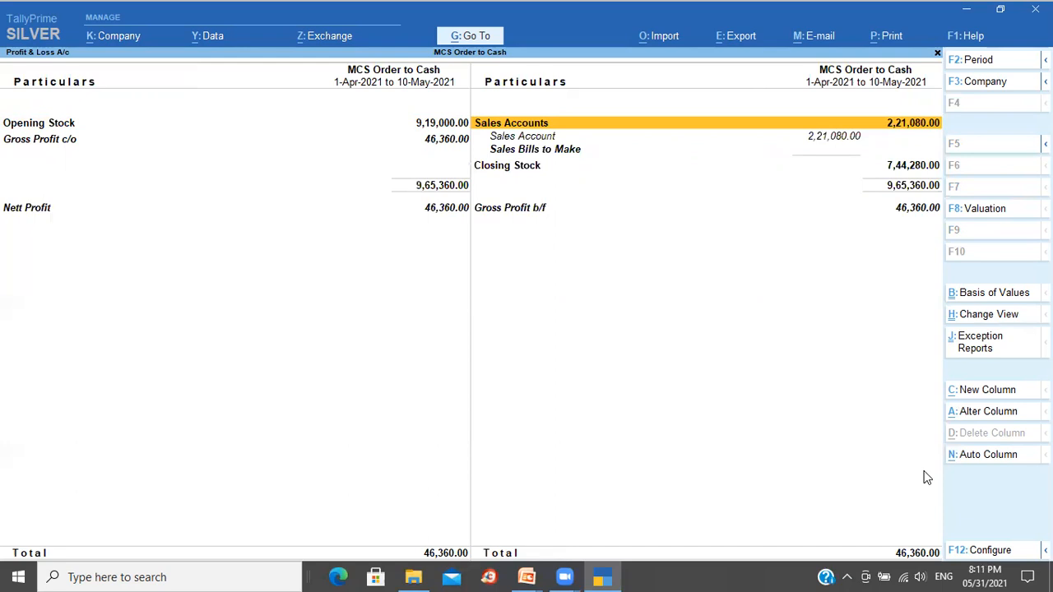
key("Escape")
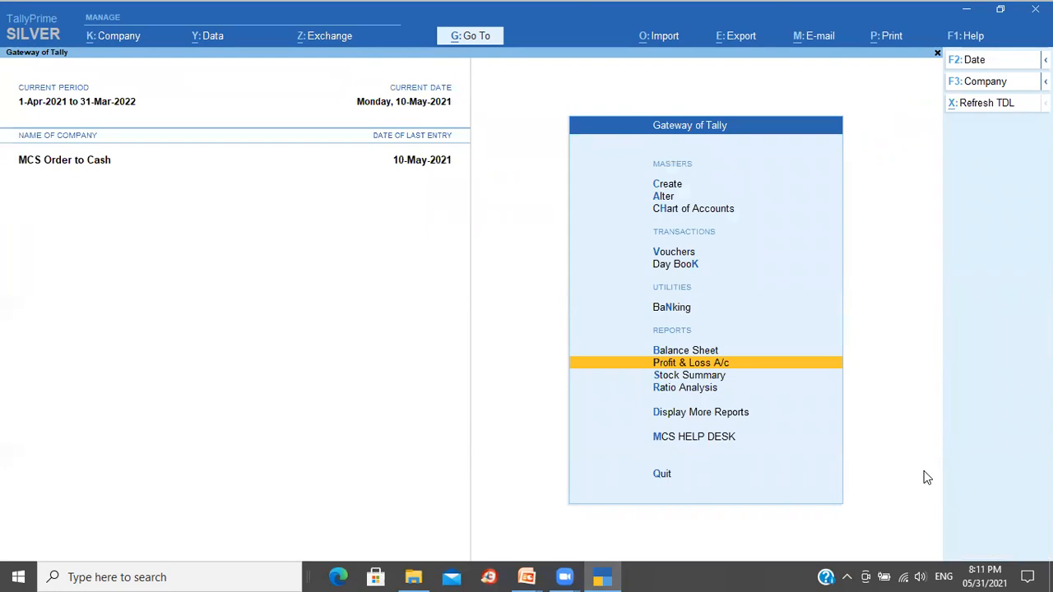
Open the Statements of Inventory among the additional reports
key("Down")
key("Down")
key("Down")
key("Return")
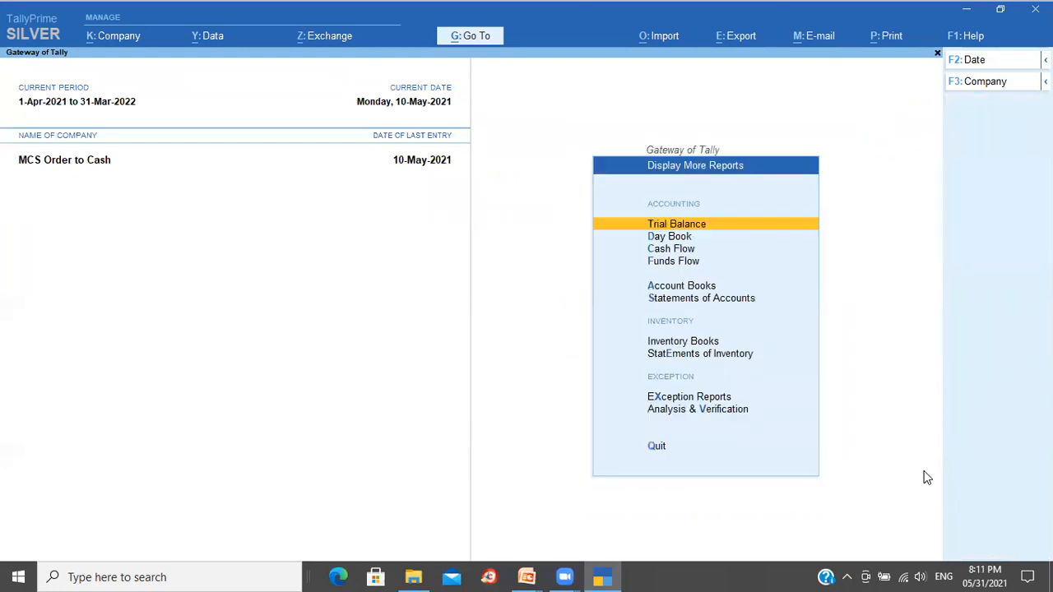
key("Up")
key("Up")
key("Up")
key("Return")
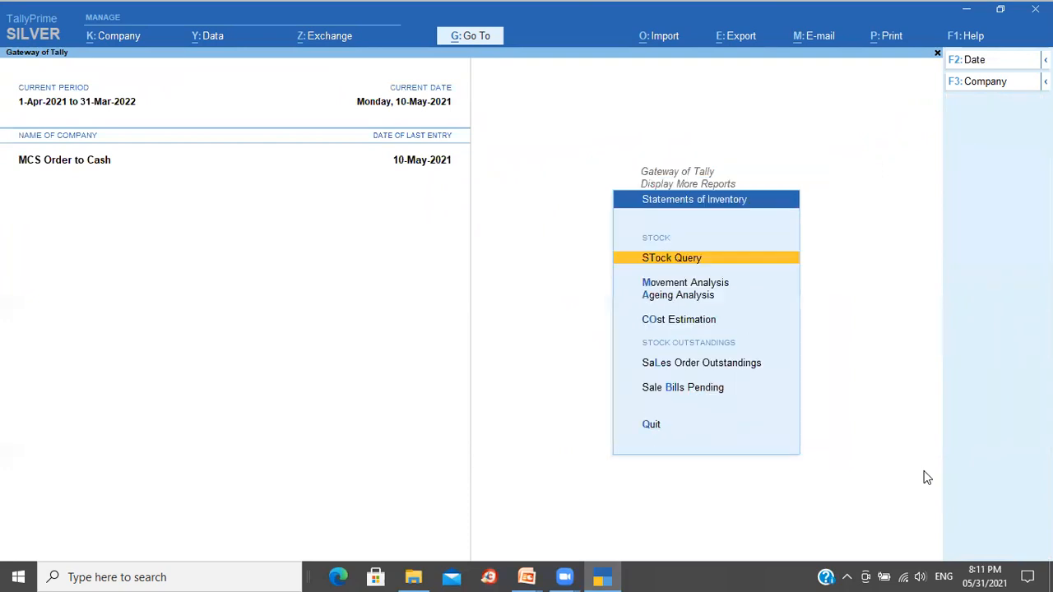
View the Sales Order Outstandings by ledger for KGA
key("Up")
key("Up")
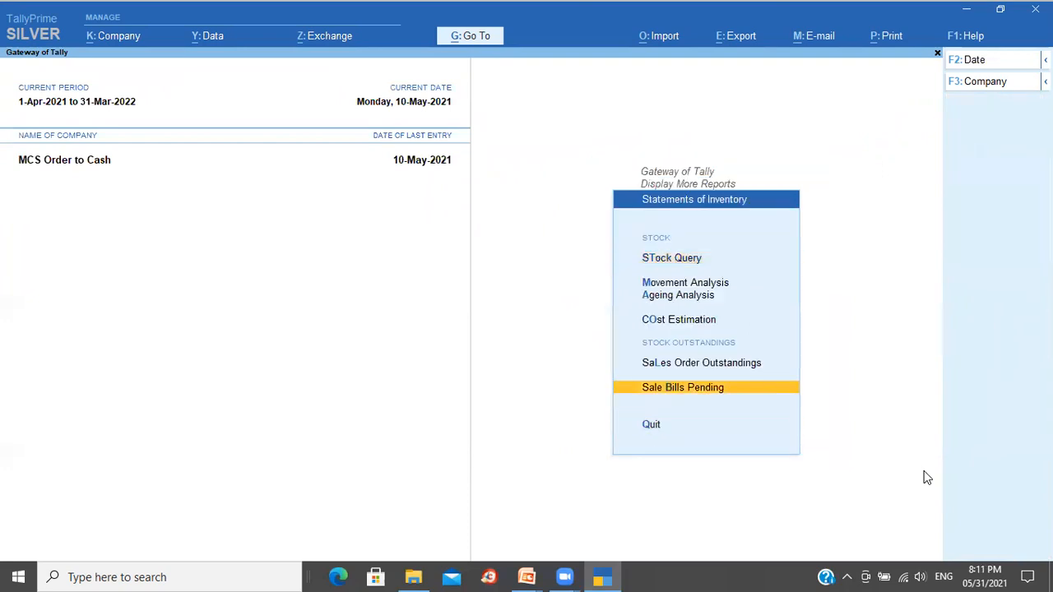
key("Up")
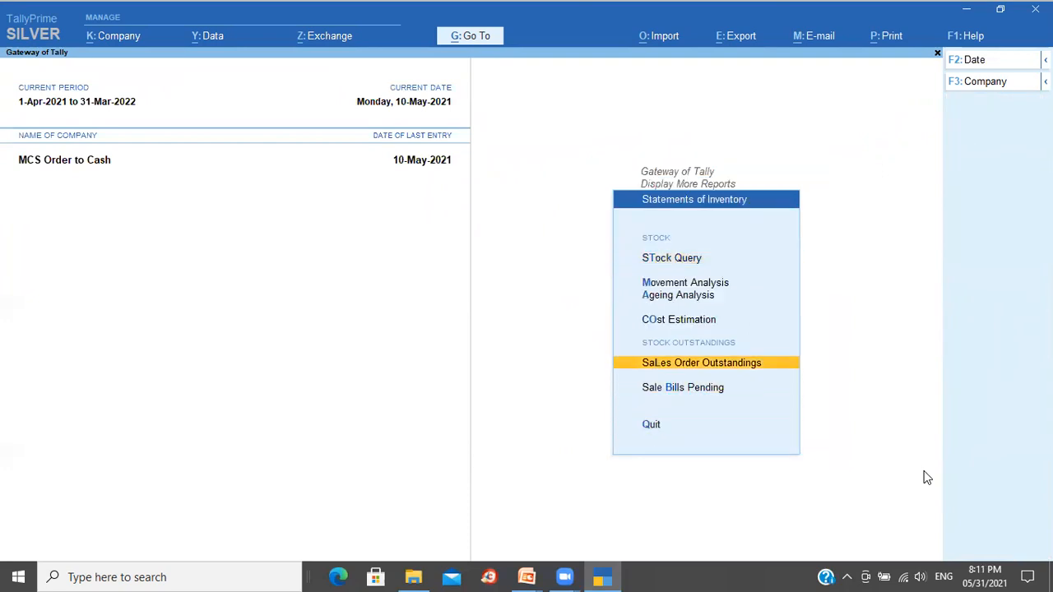
key("Return")
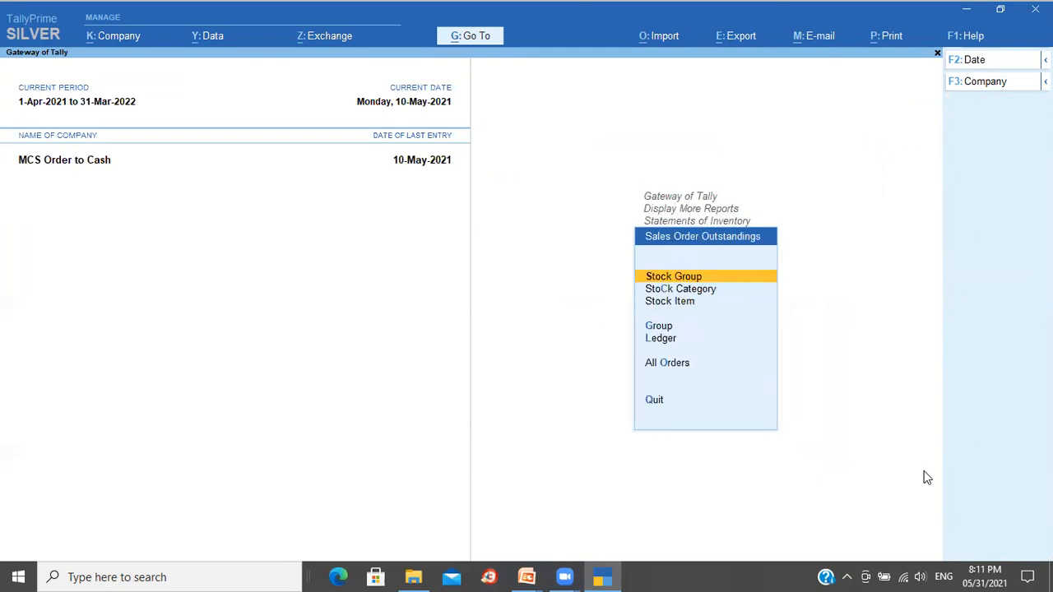
key("Down")
key("Down")
key("Down")
key("Down")
key("Return")
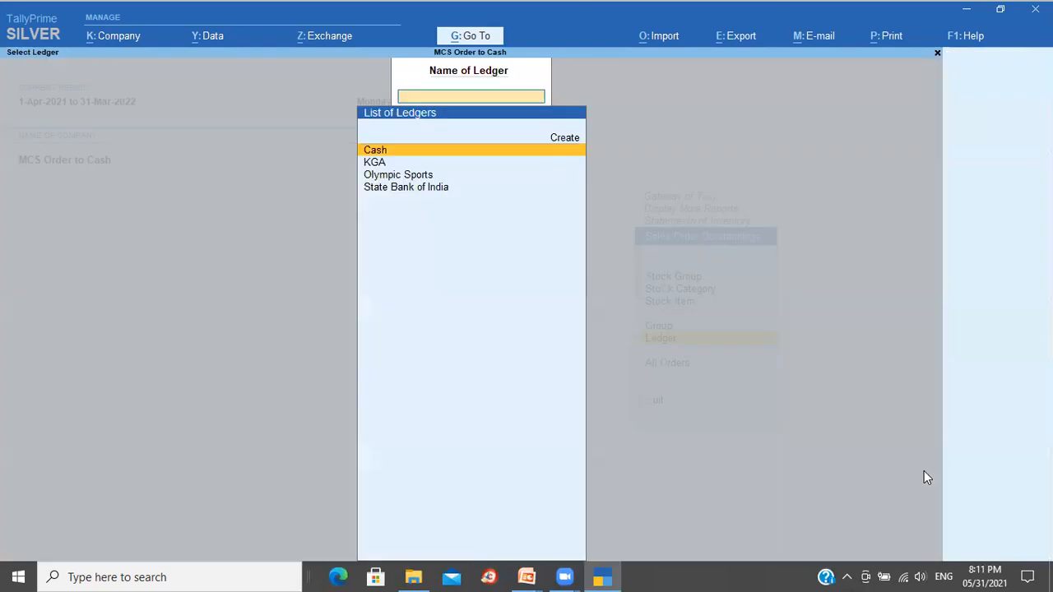
key("Down")
key("Return")
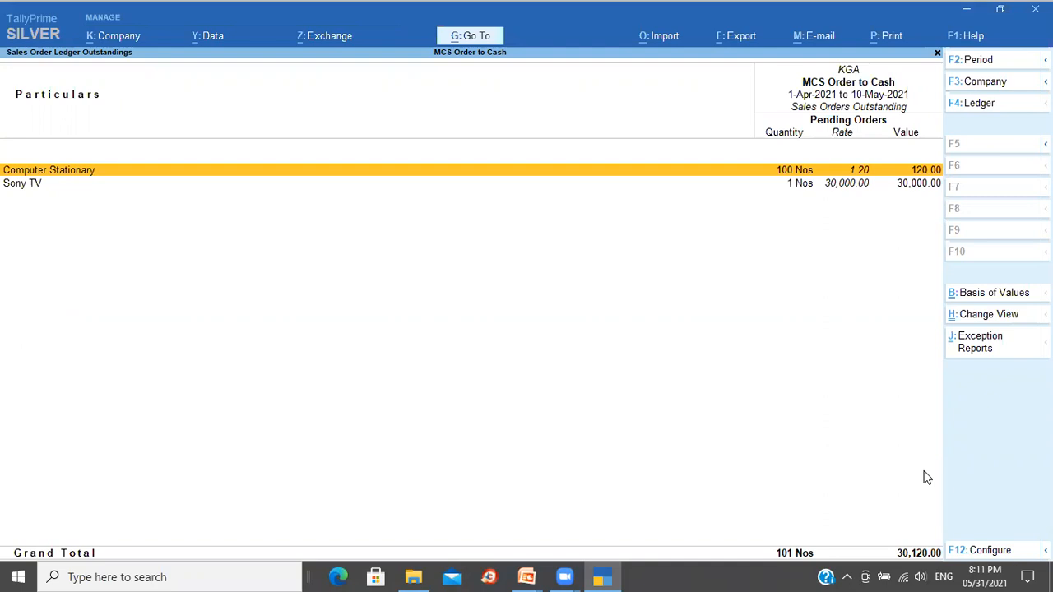
View the outstanding sales orders for All Orders, then return to the Gateway of Tally
key("Escape")
key("Escape")
key("Escape")
key("Down")
key("Return")
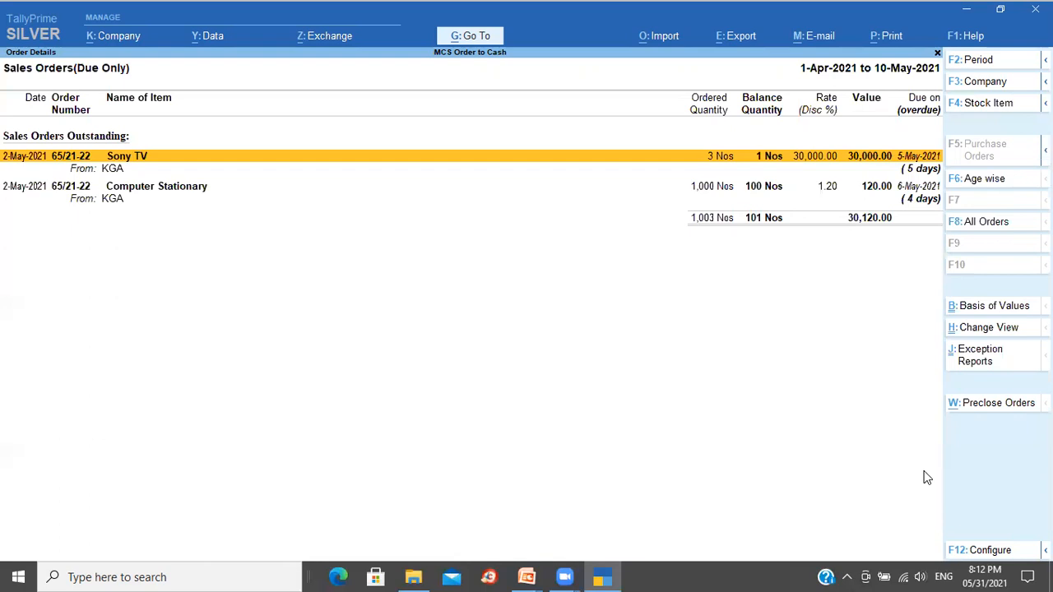
key("Escape")
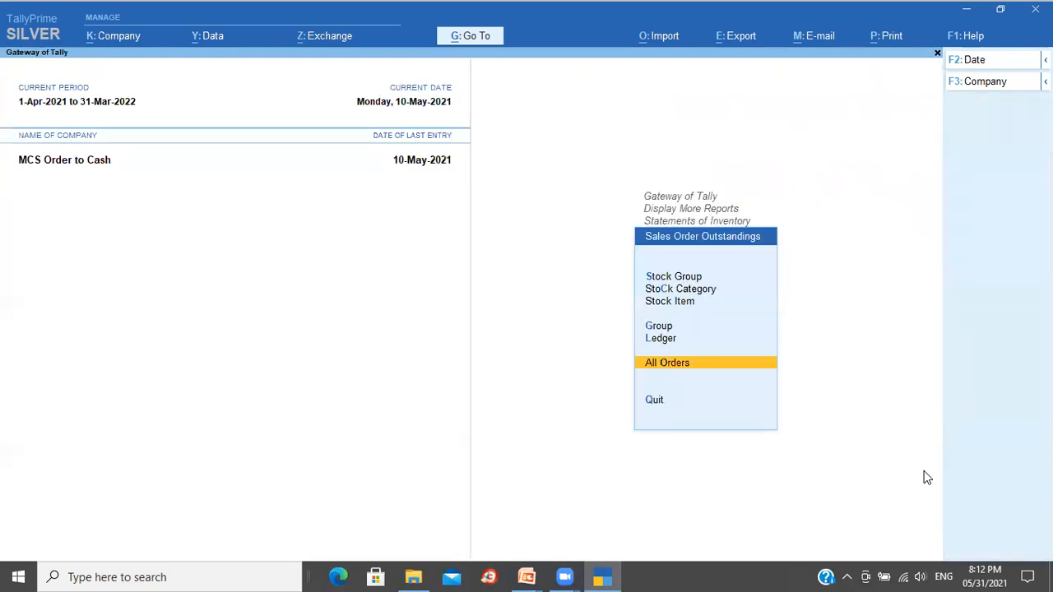
key("Escape")
key("Escape")
key("Escape")
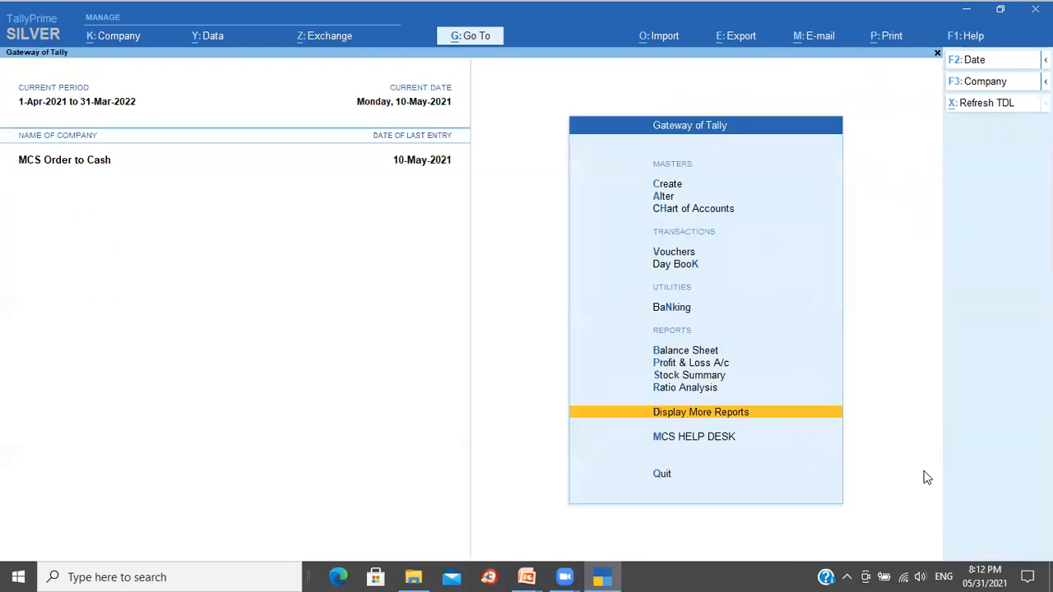
Start a new sales voucher and set its date to 18-May-2021
key("Up")
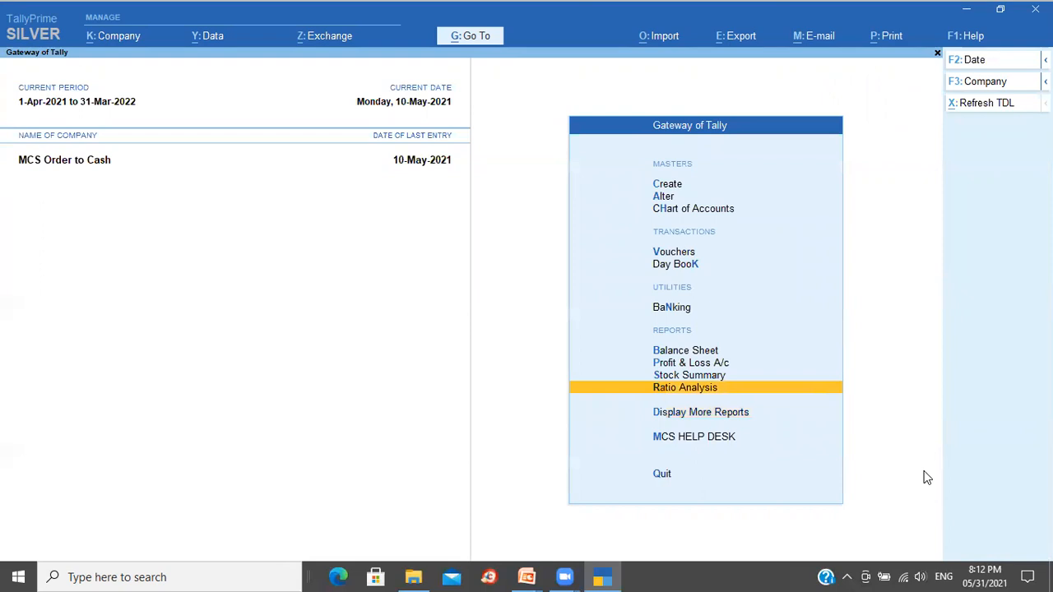
key("Up")
key("Up")
key("Up")
key("Up")
key("Up")
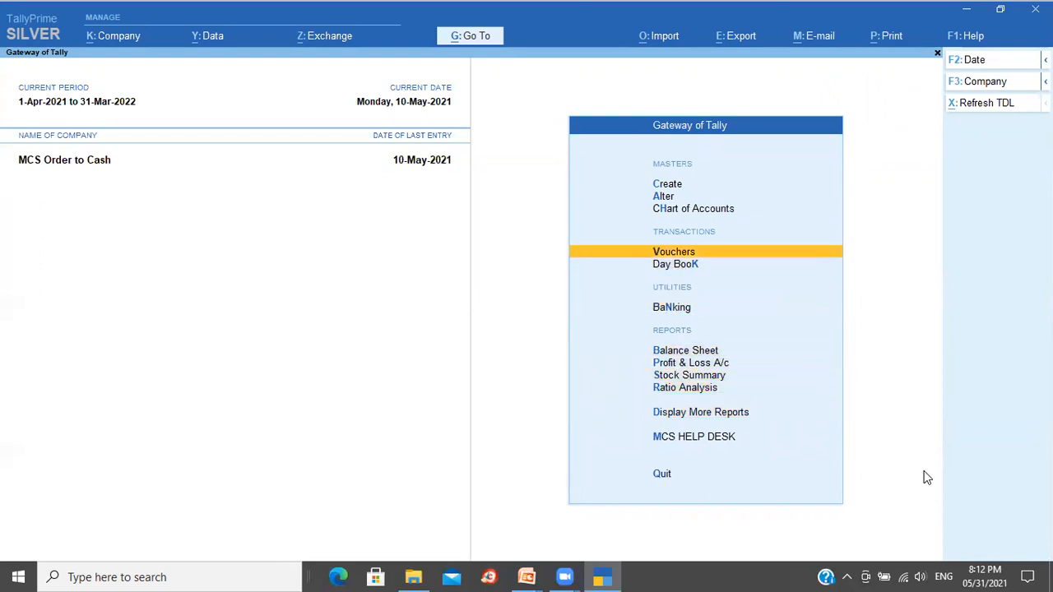
key("Return")
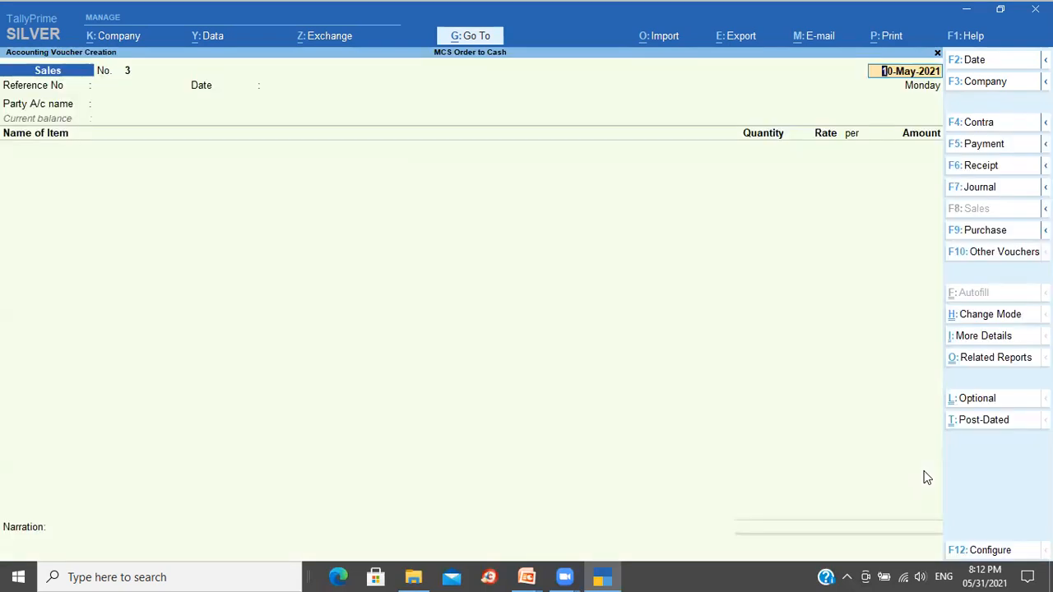
key("F2")
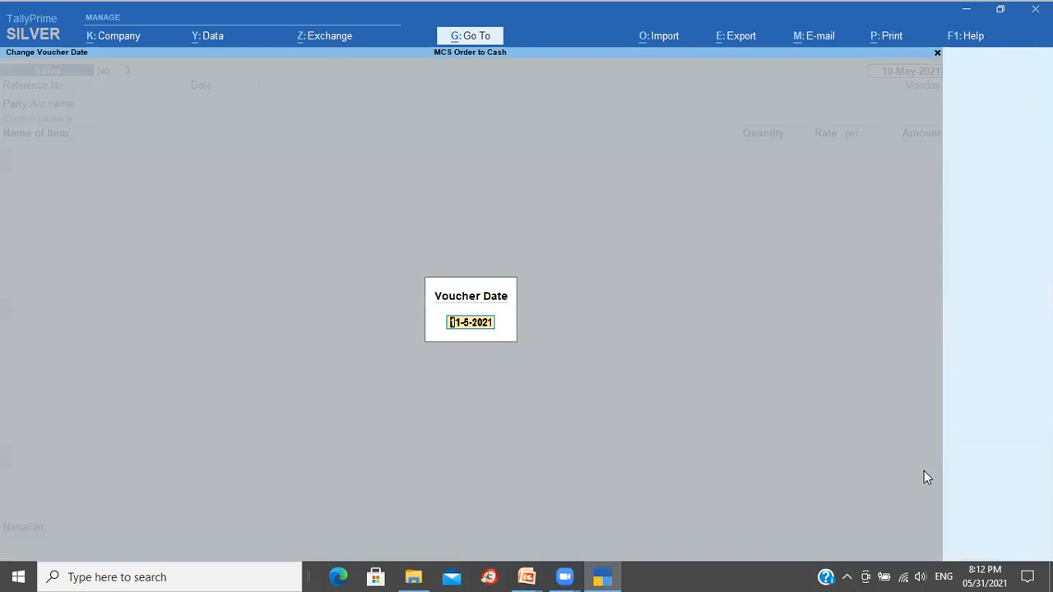
type("18")
key("Return")
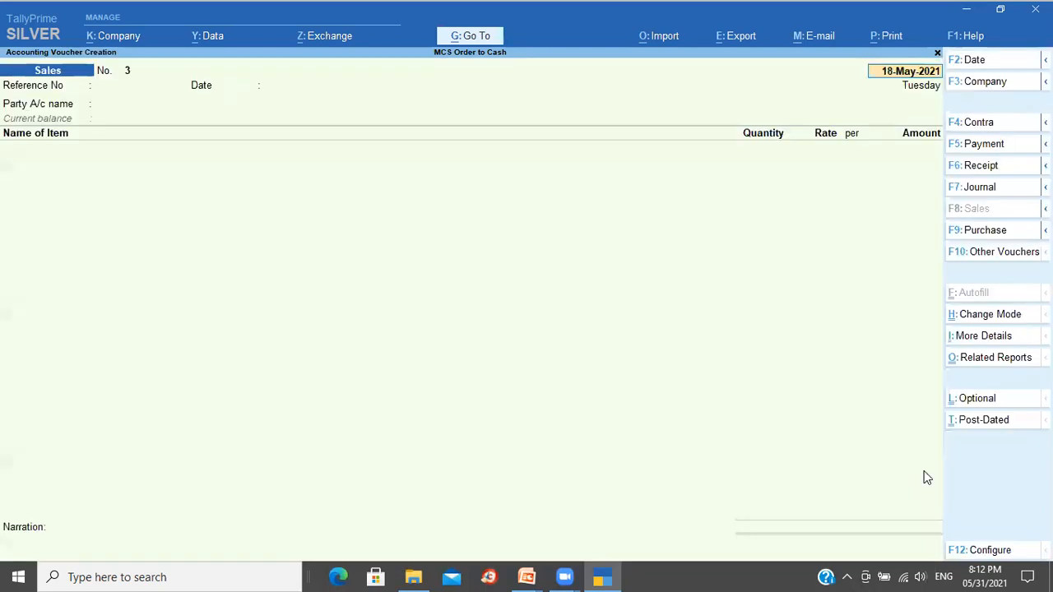
Leave the sales voucher's reference number blank and select KGA as the party account
key("Return")
key("Return")
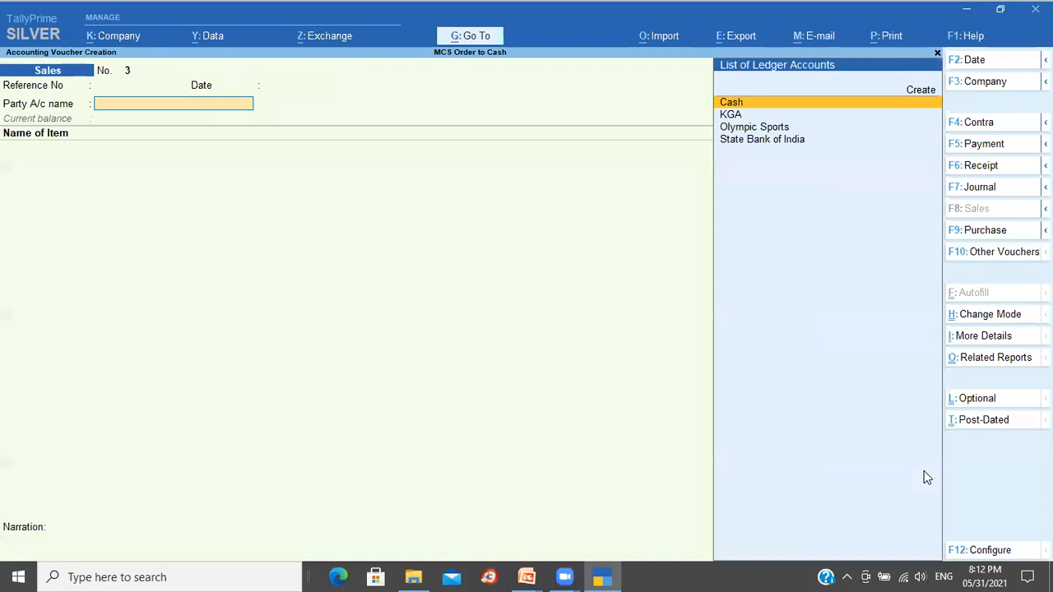
key("Down")
key("Return")
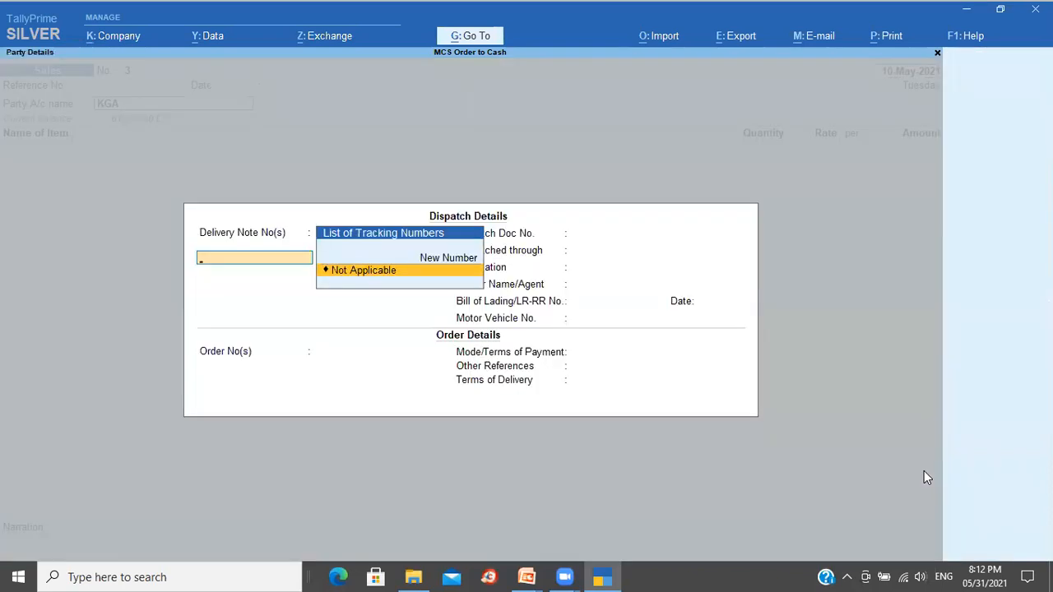
Link the invoice to sales order 65/21-22 with the delivery note as Not Applicable, and accept KGA's party details
key("Return")
key("Return")
key("Return")
key("Return")
key("Return")
key("Return")
key("Return")
key("Return")
key("Down")
key("Return")
key("Return")
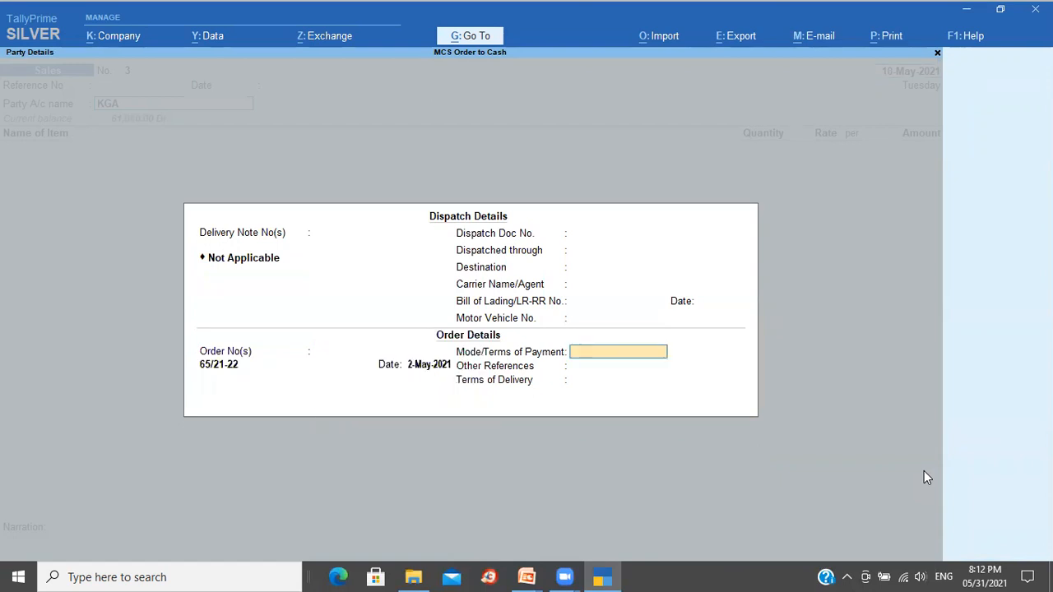
key("ctrl+a")
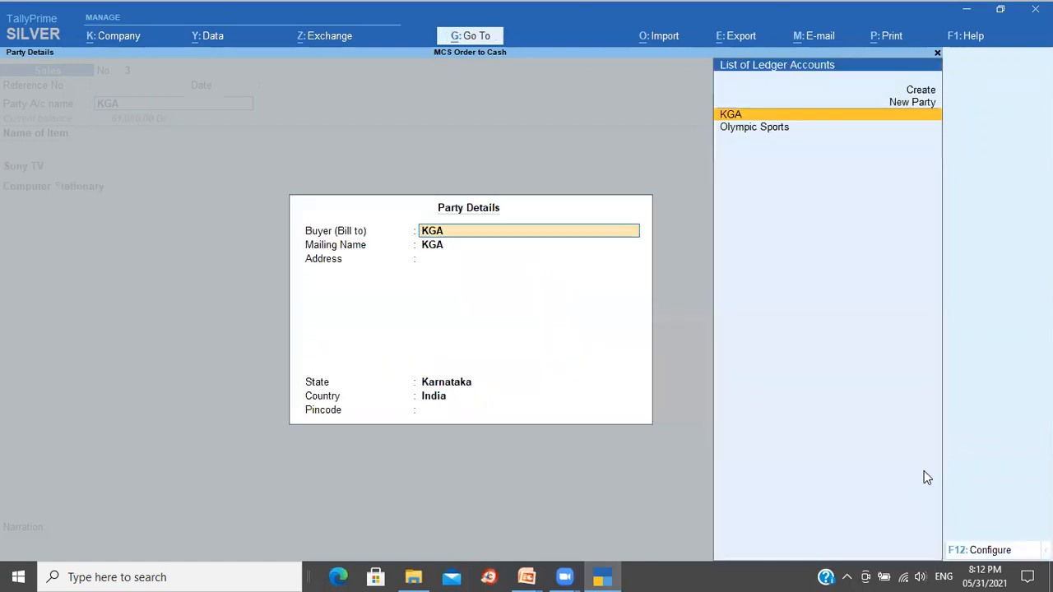
key("ctrl+a")
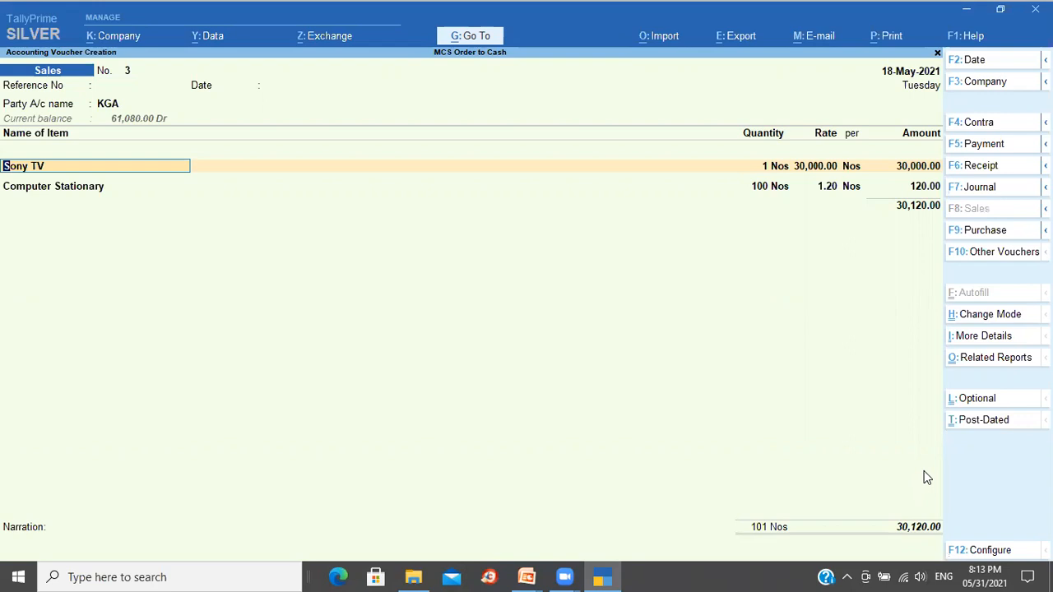
Accept the Sony TV line with 1 Nos at 30,000.00 and its item and accounting allocations
key("Return")
key("Return")
key("Return")
key("Return")
key("Return")
key("Return")
key("Return")
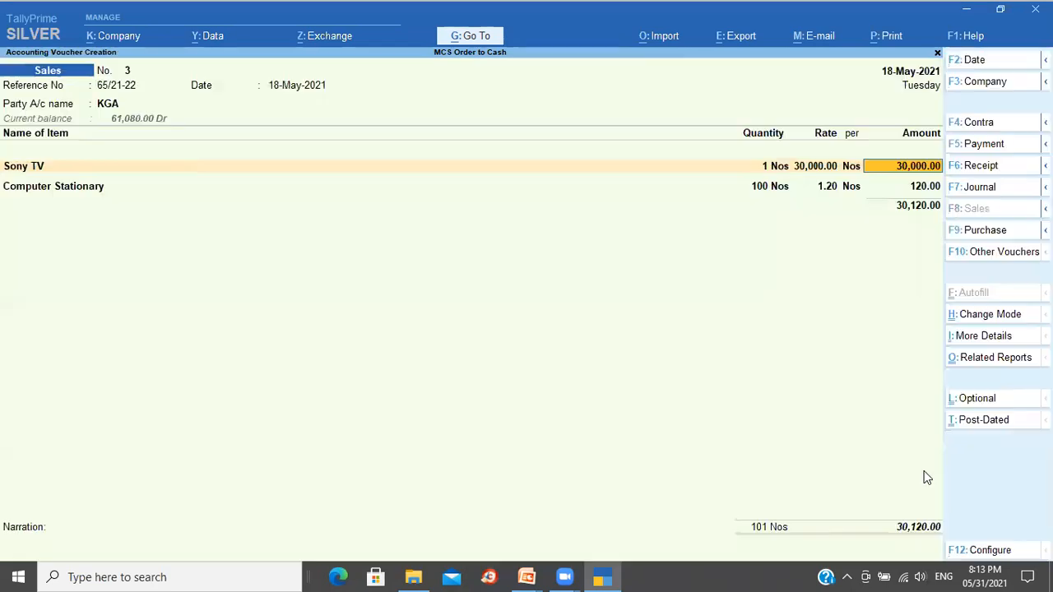
key("Return")
key("Return")
Accept the Computer Stationary line with 100 Nos at 1.20, allocated to Sales Account, and finish the item list
key("Return")
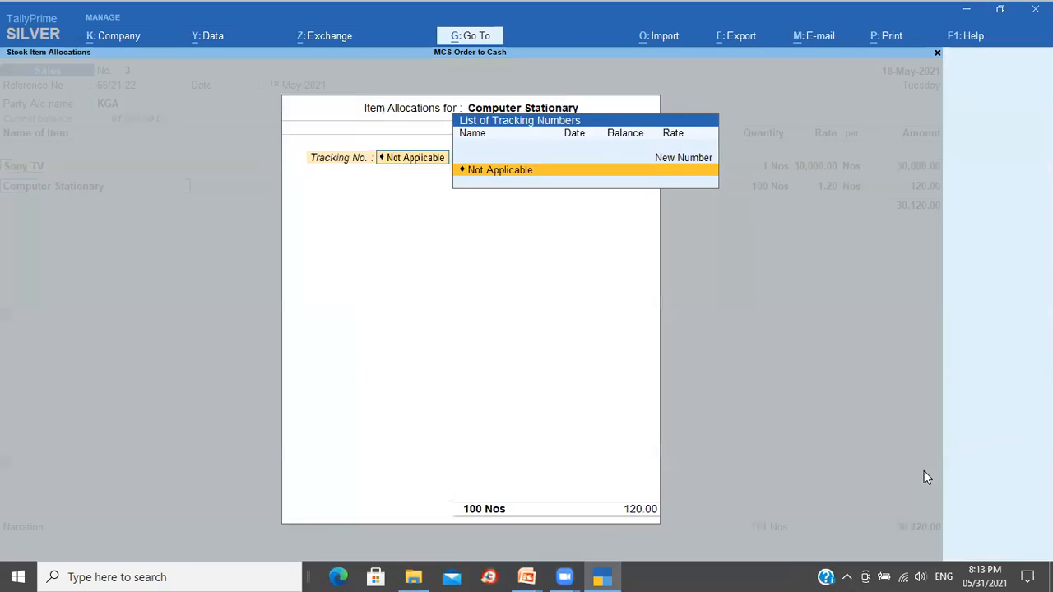
key("Return")
key("Return")
key("Return")
key("Return")
key("Return")
key("Return")
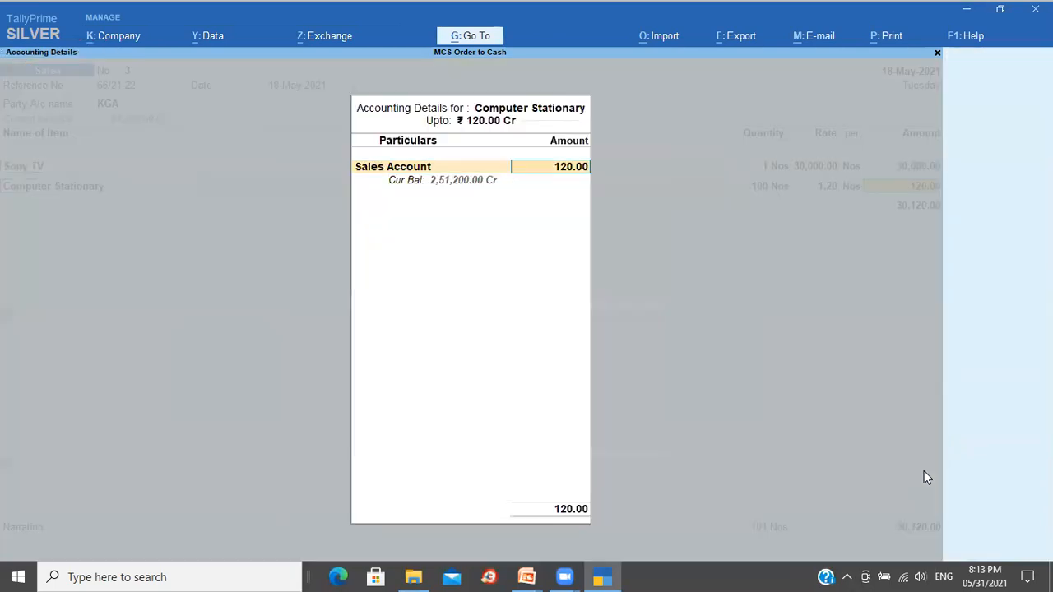
key("Return")
key("Return")
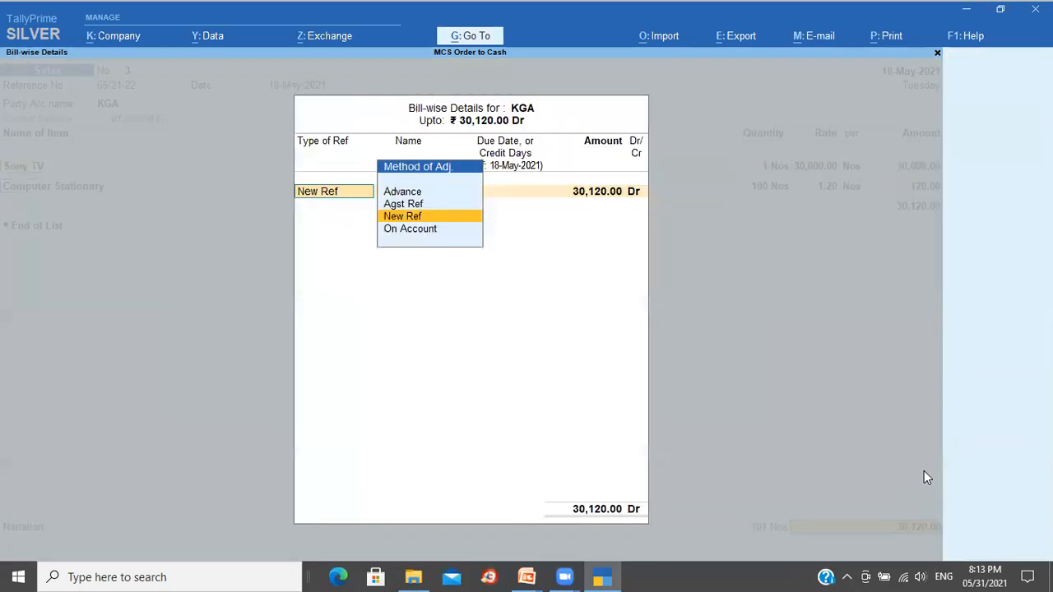
Record the bill as New Ref 3 with 10 days' credit, save the sales invoice and leave voucher creation
key("Return")
type("10")
key("Return")
key("Return")
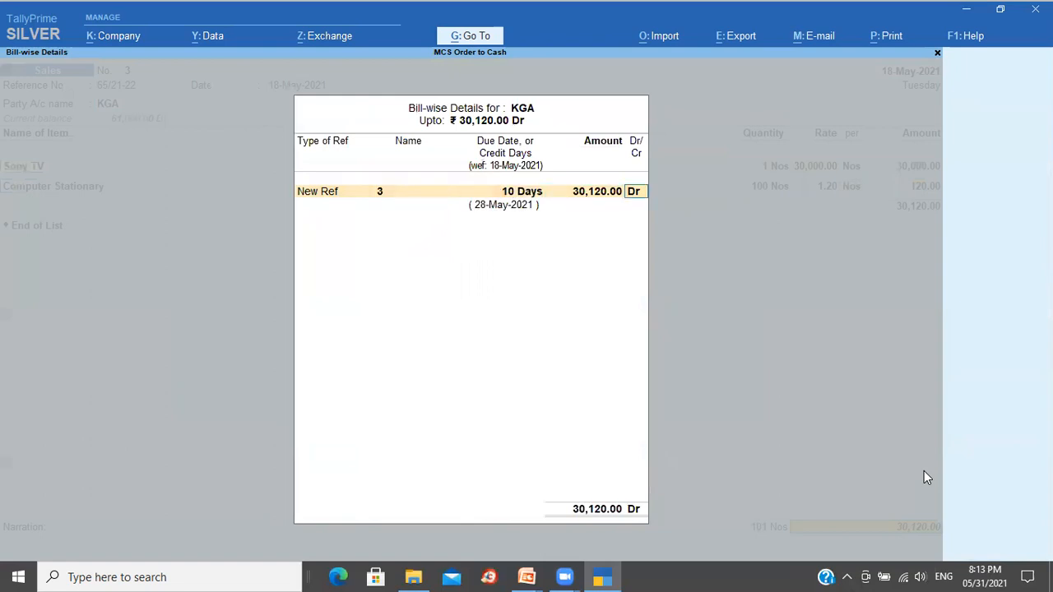
key("Return")
key("Return")
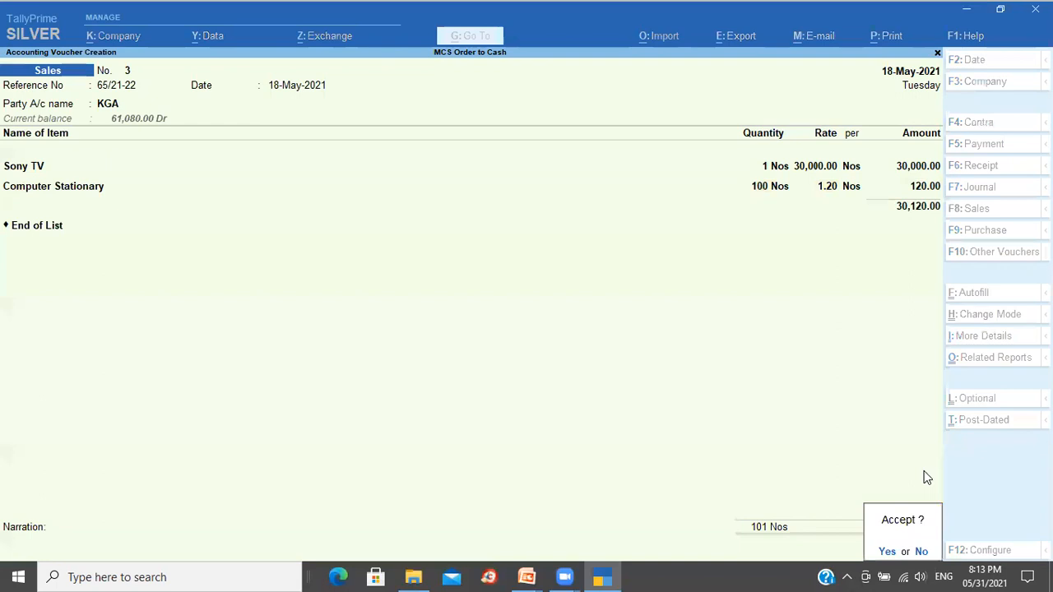
key("Return")
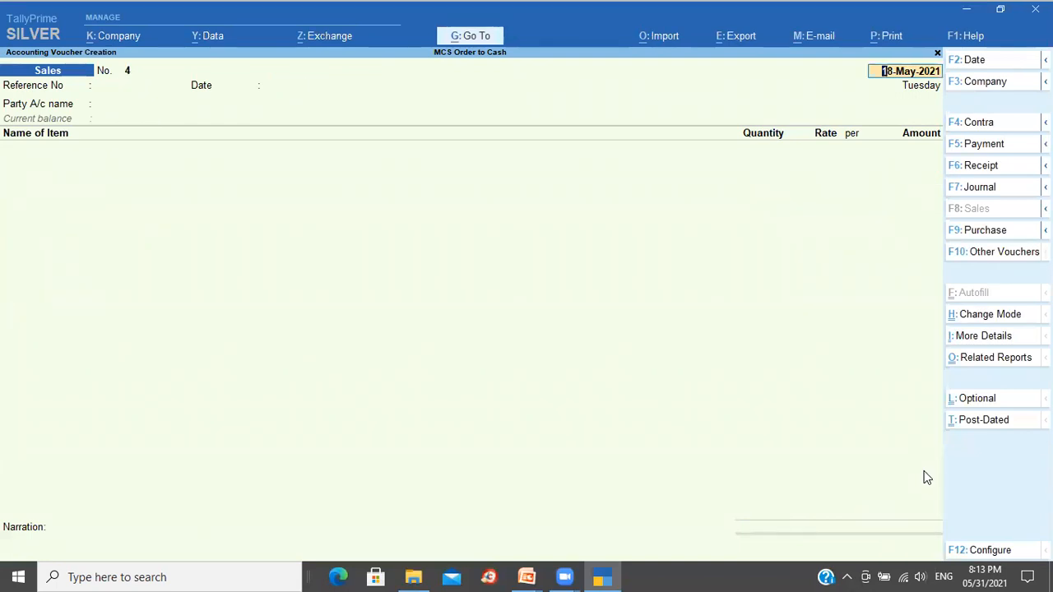
key("BackSpace")
key("Escape")
key("y")
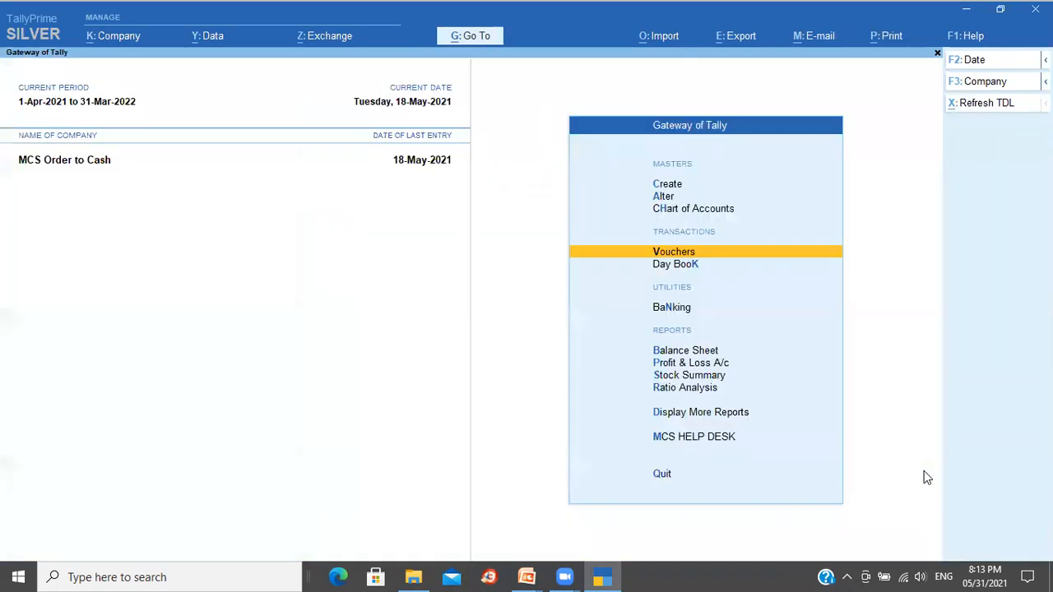
Open KGA's ledger vouchers and show its outstanding bills bill-wise
type("dalKga")
key("Return")
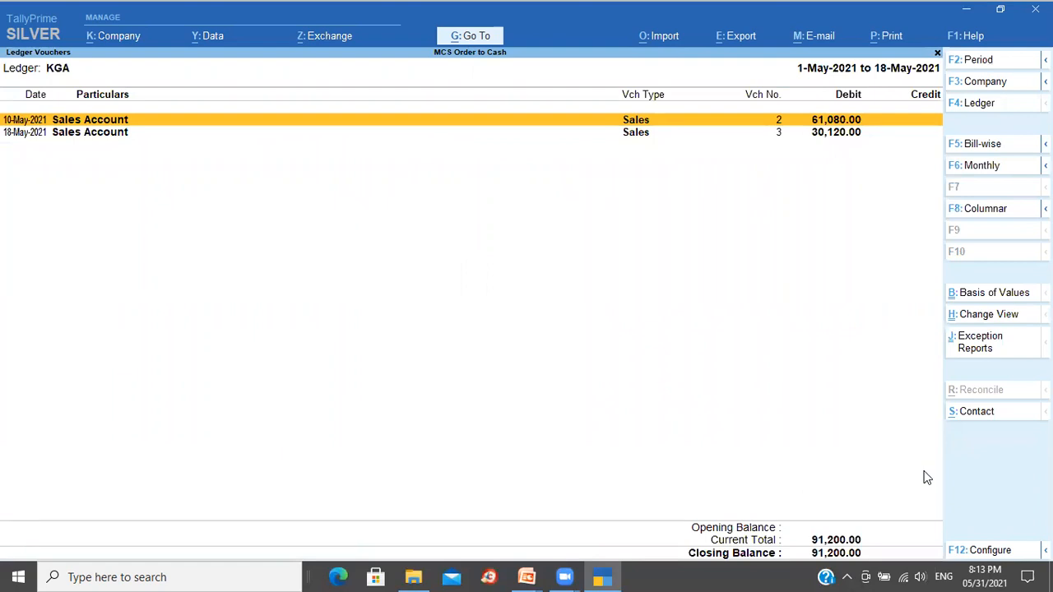
left_click(1004, 147)
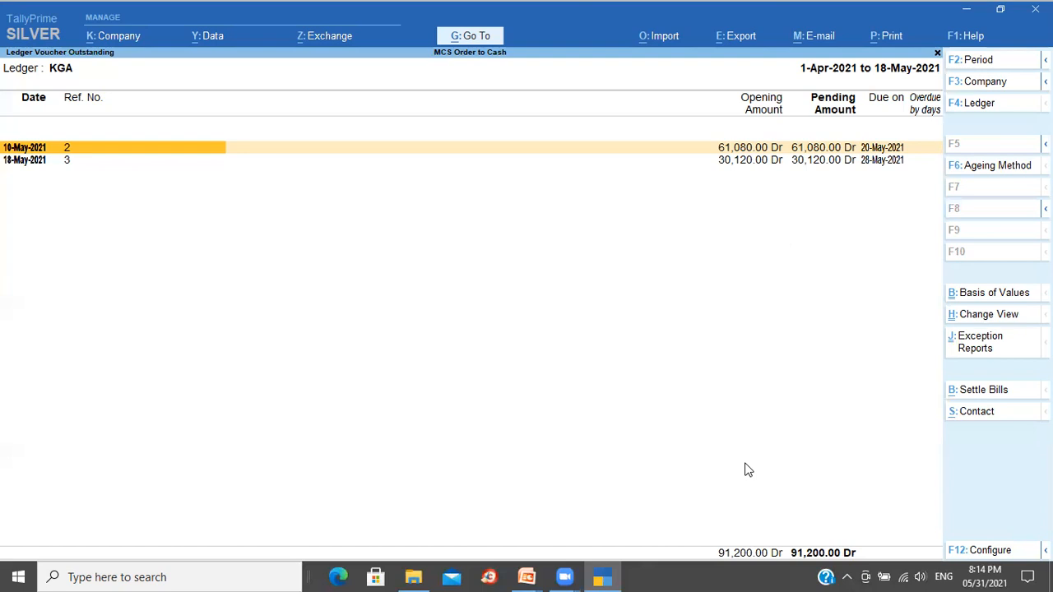
Select KGA's 10-May-2021 bill for settlement and set the receipt voucher date to 25-May-2021
key("space")
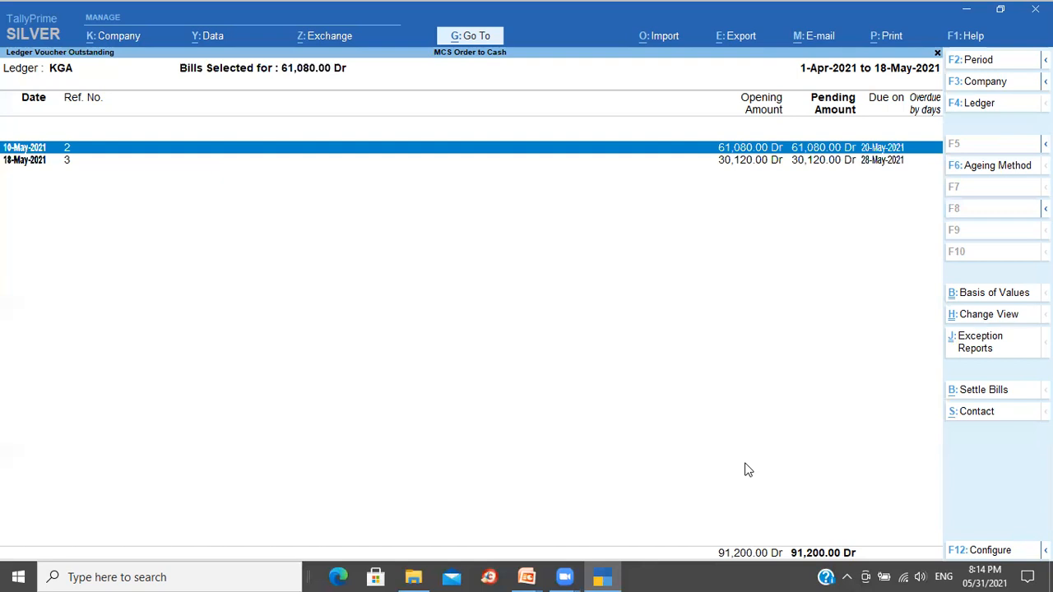
left_click(1000, 399)
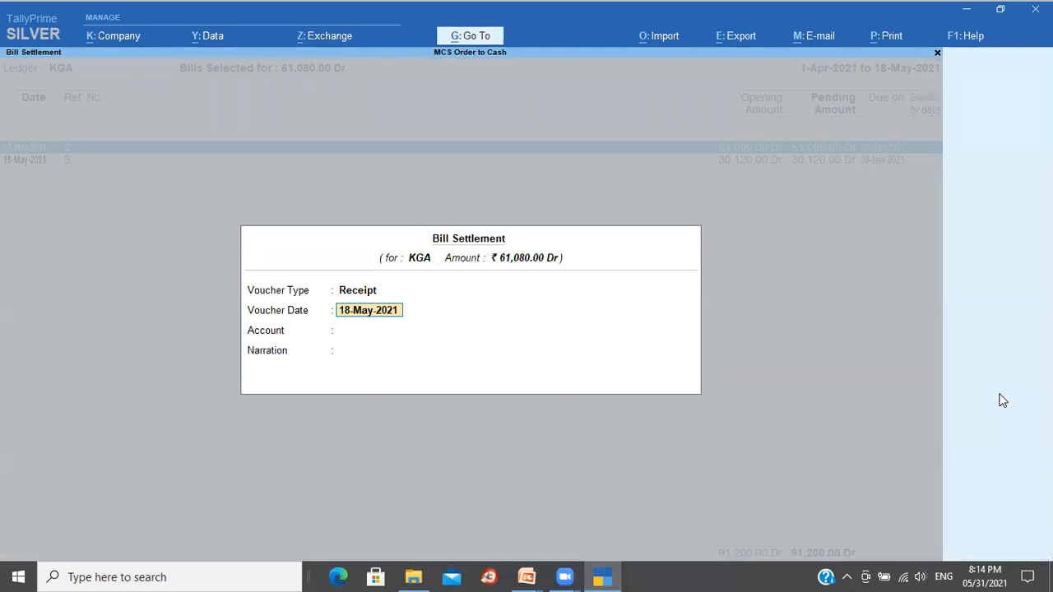
type("2")
type("5")
type(" 5")
key("Return")
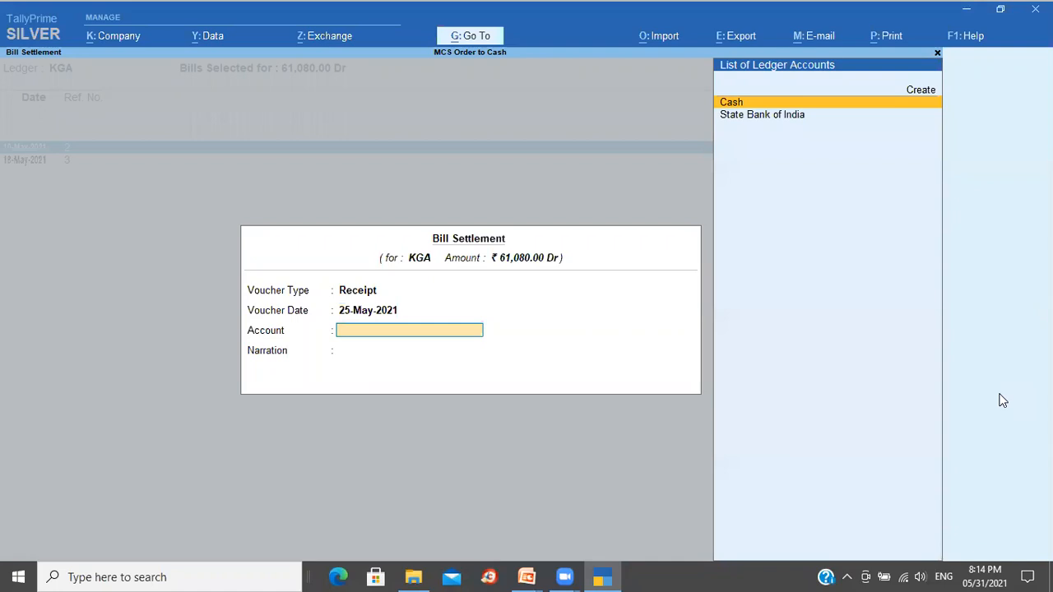
Receive the settlement into State Bank of India with the narration "amount received" and accept the bill settlement
key("Down")
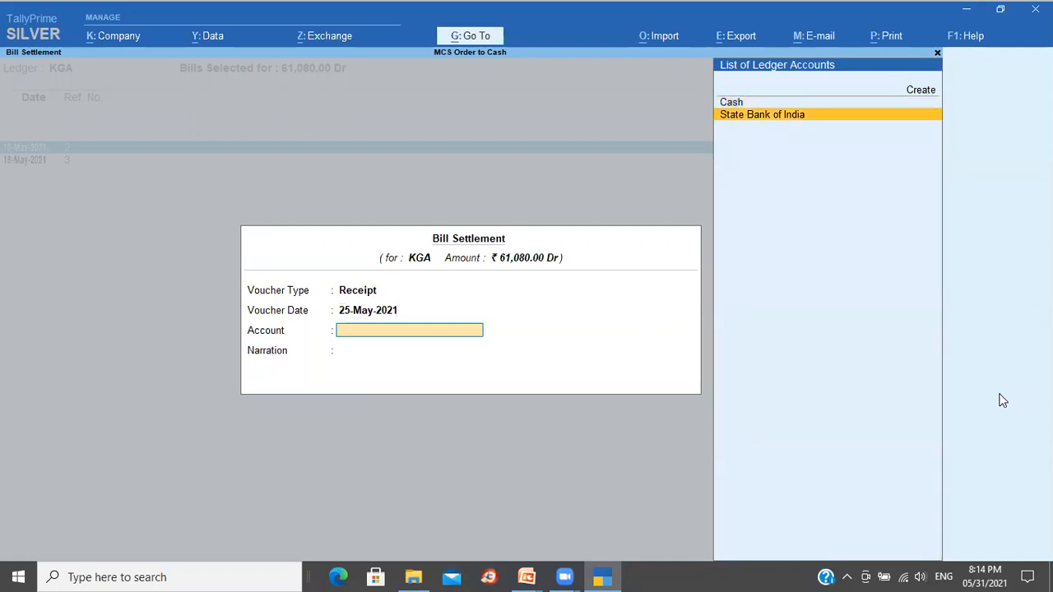
key("Return")
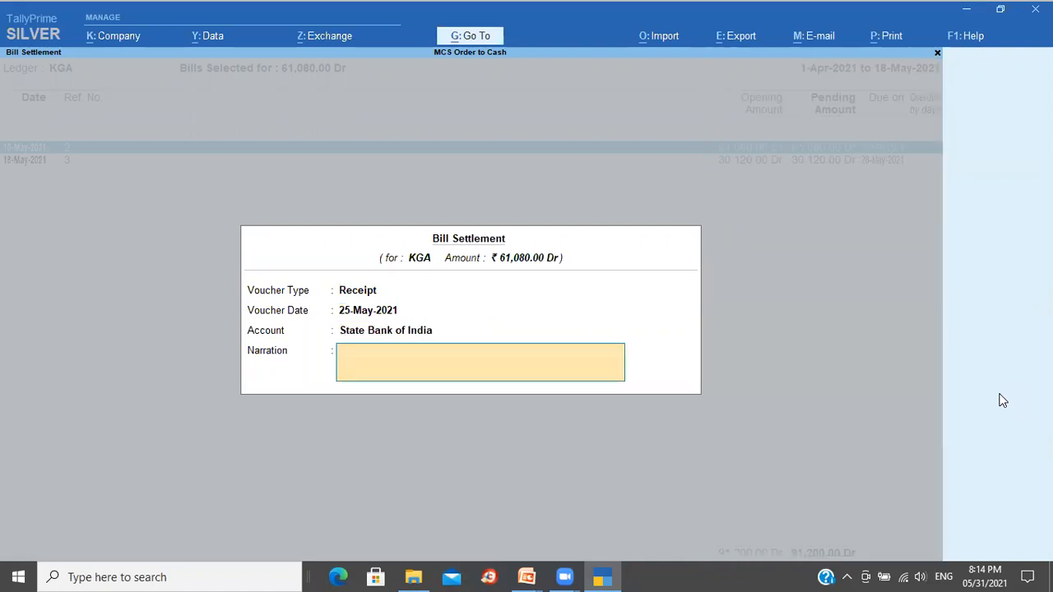
type("amount received")
key("Return")
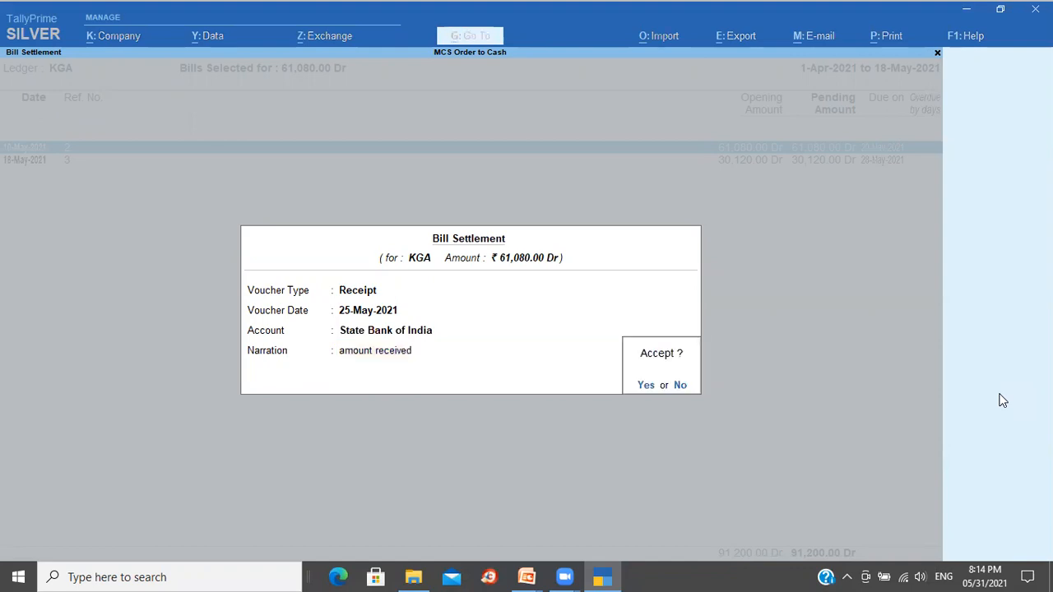
key("Return")
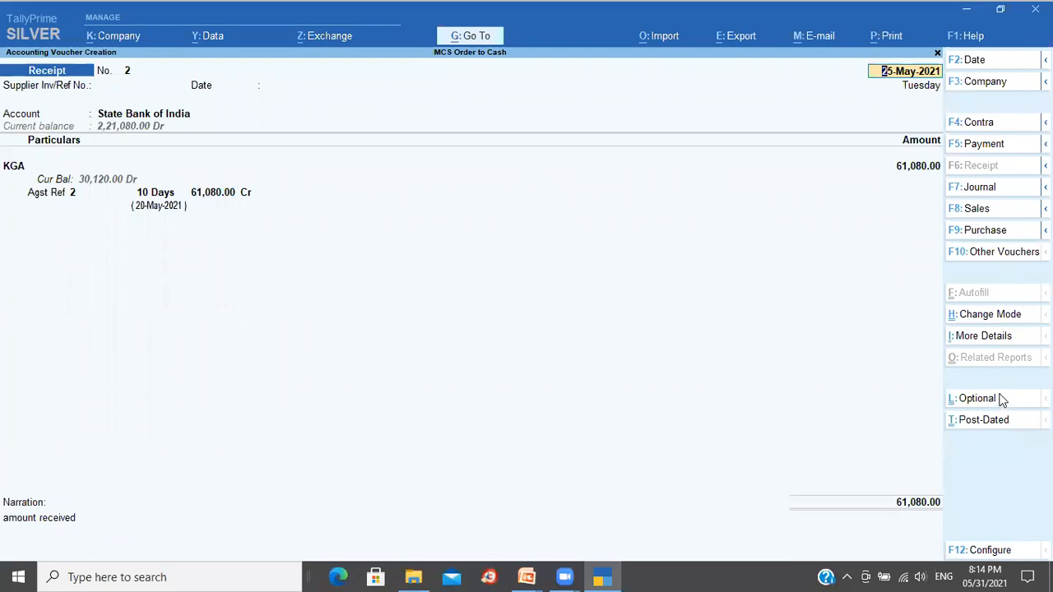
Accept the receipt's 25-May-2021 date and KGA entry of 61,080.00, and allocate the State Bank of India amount as Cheque/DD
key("Return")
key("Return")
key("Return")
key("Return")
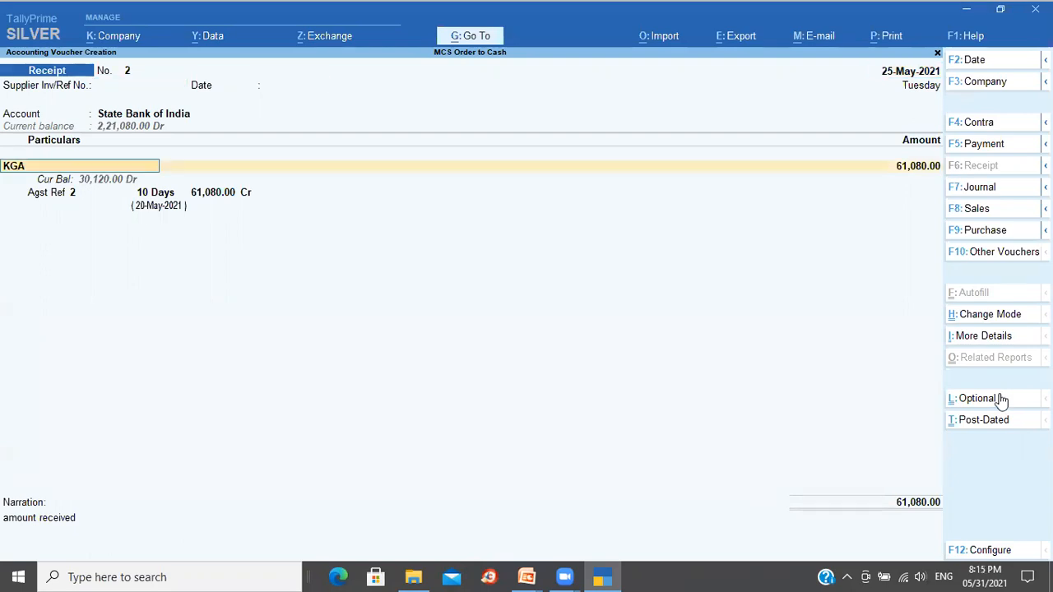
key("Return")
key("Return")
key("Return")
key("Return")
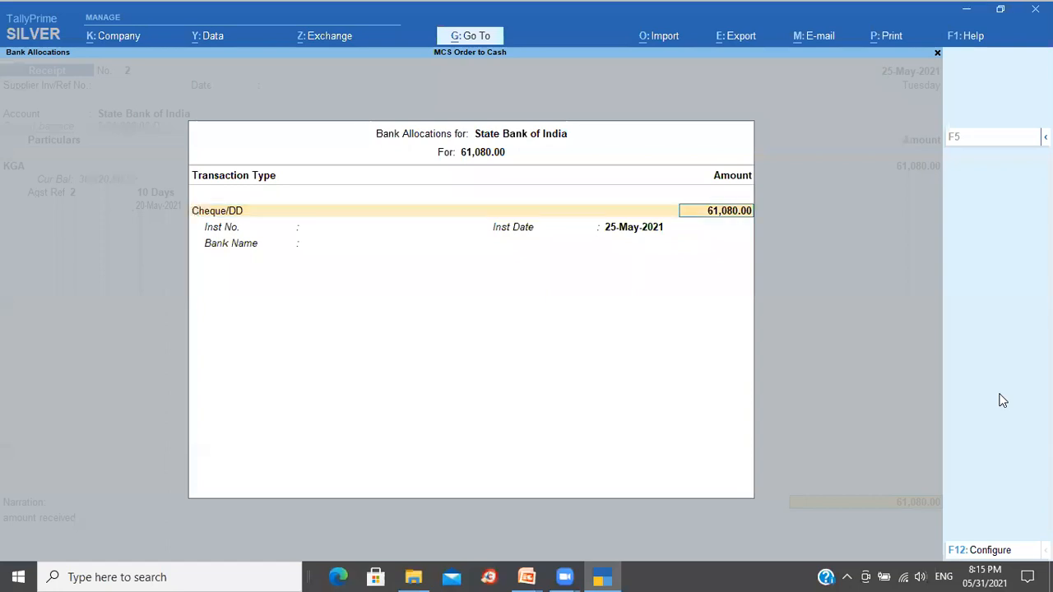
Enter instrument number 675657 in the bank allocation, keep the narration and save the receipt voucher
type("675657")
key("Return")
key("Return")
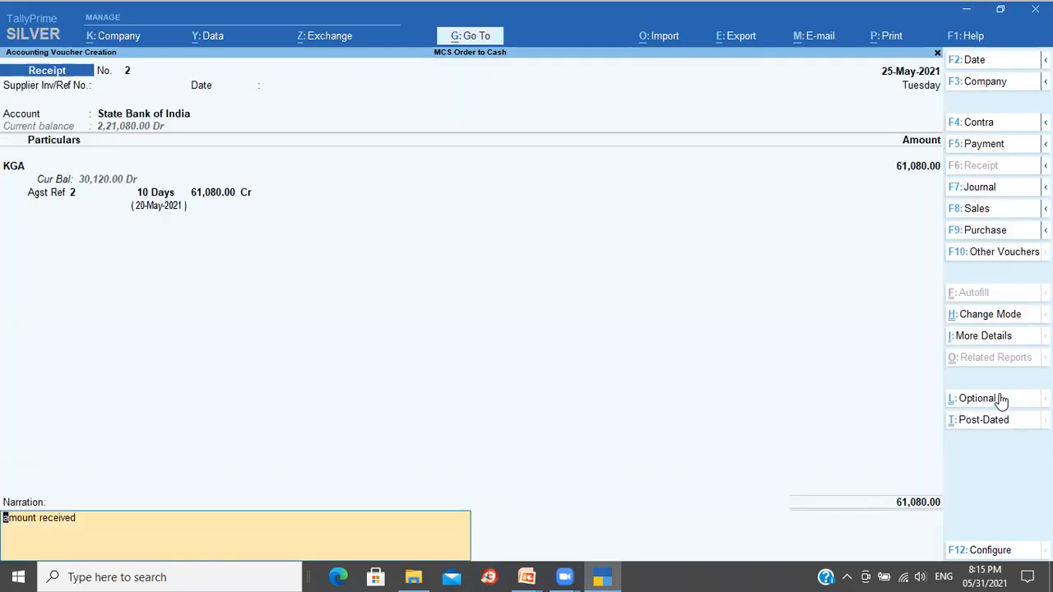
key("Return")
key("Return")
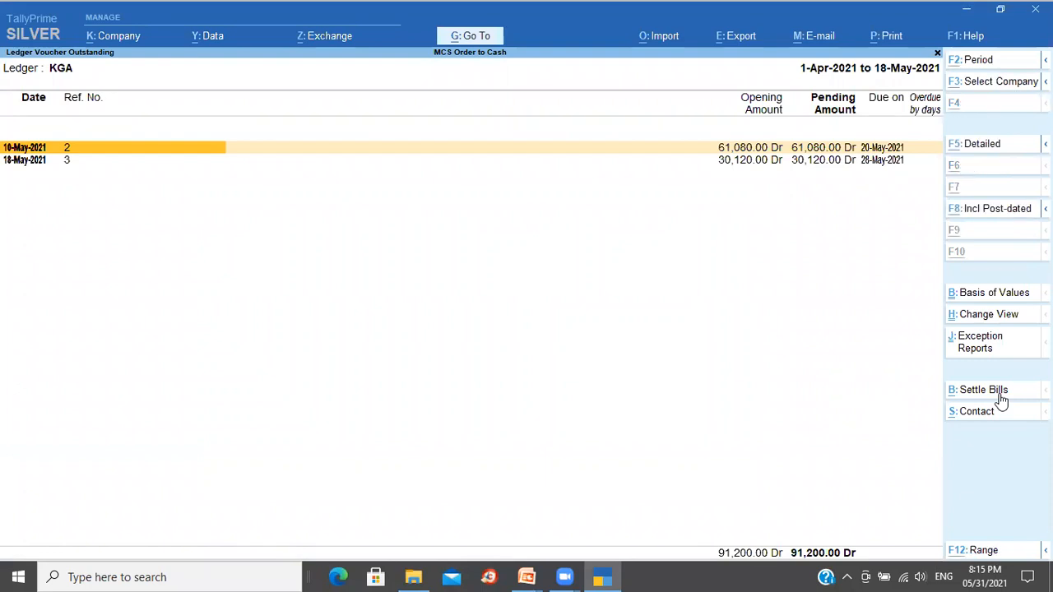
Extend KGA's outstanding bills period to 25-May-2021 to check the settlement, and switch to the PowerPoint Order to Cash slide
key("alt+F2")
key("Return")
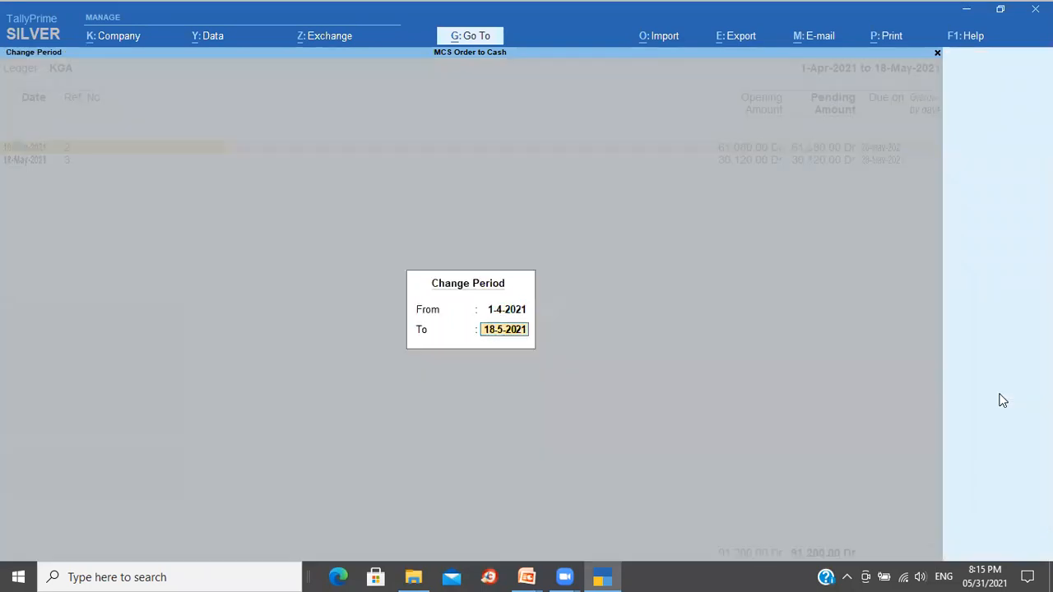
type("25 5")
key("Return")
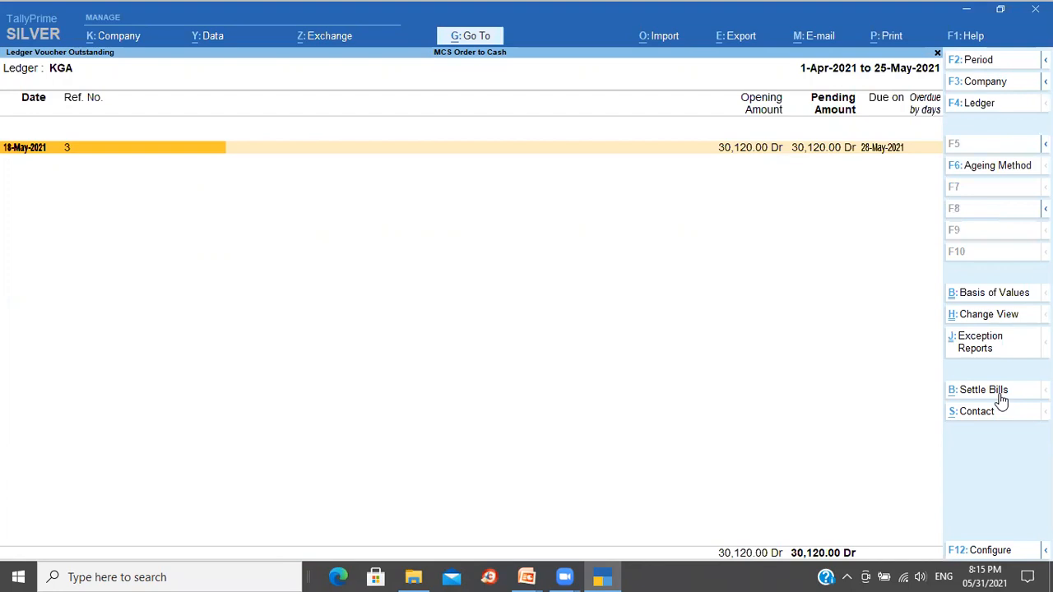
key("alt+Tab")
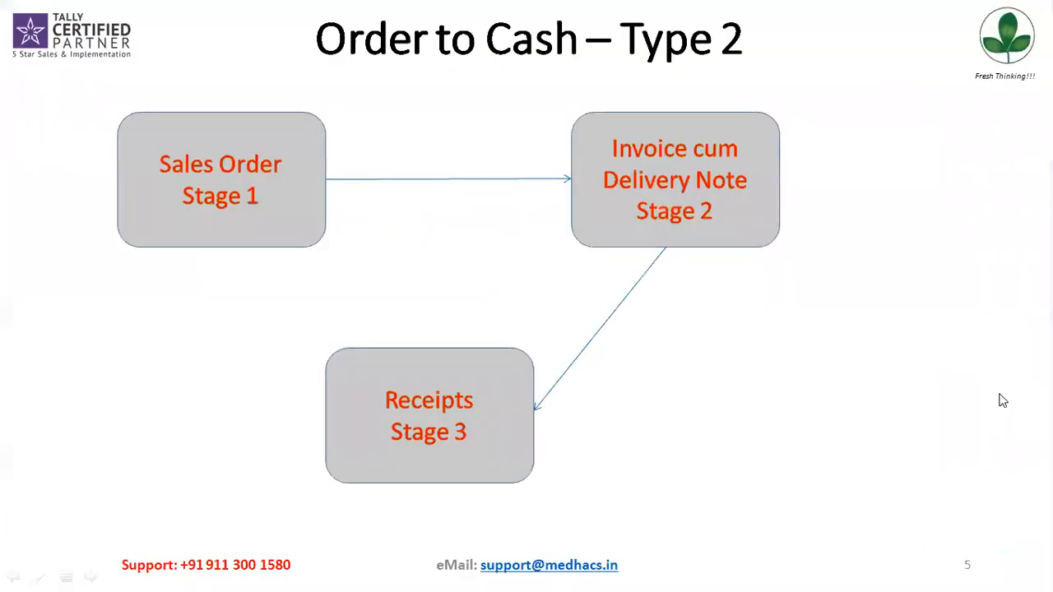